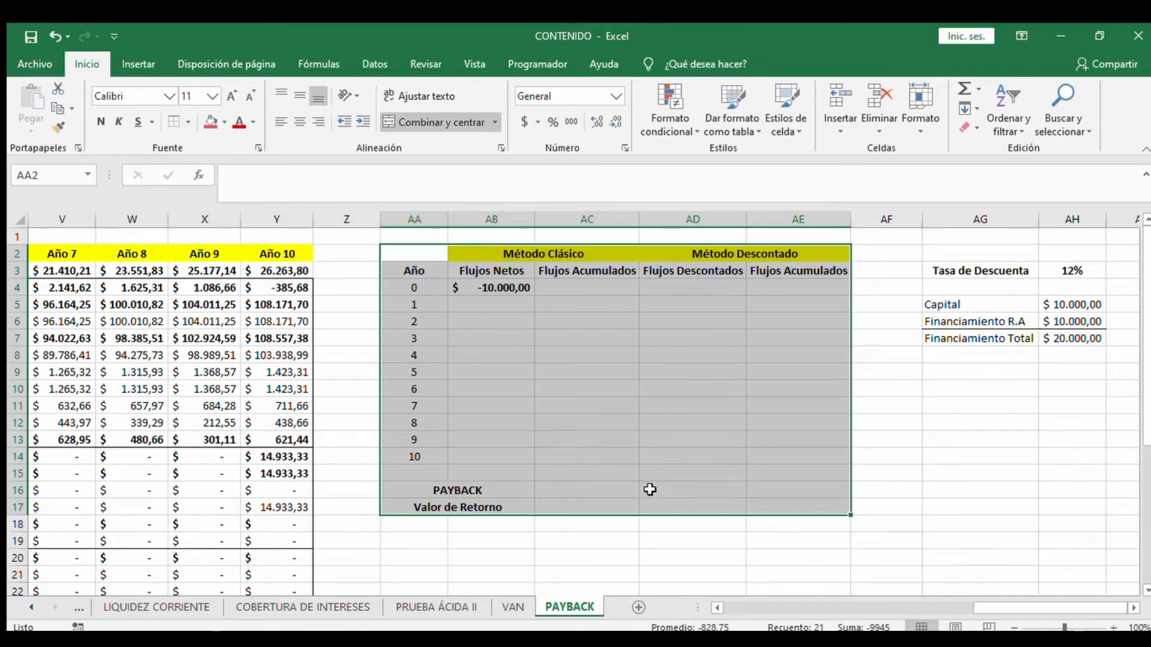
Review the year 0 net flow against the Capital, Financiamiento R.A and Financiamiento Total amounts, plus the empty Flujos Netos cells for years 1 to 10
left_click(916, 440)
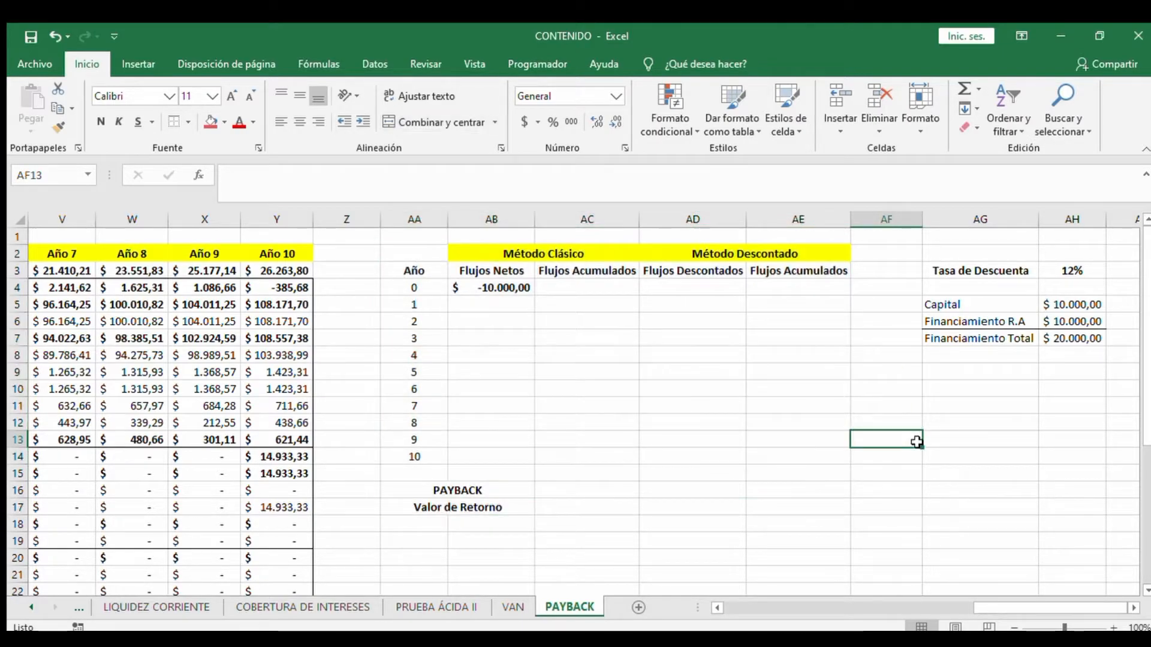
left_click(488, 286)
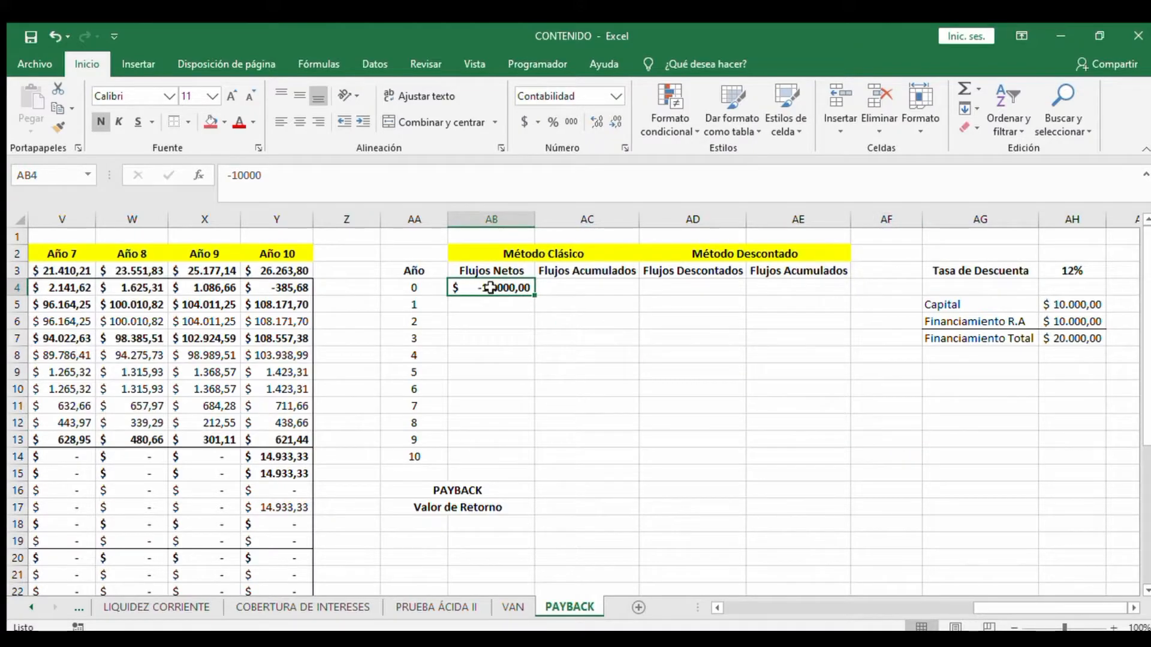
left_click(407, 287)
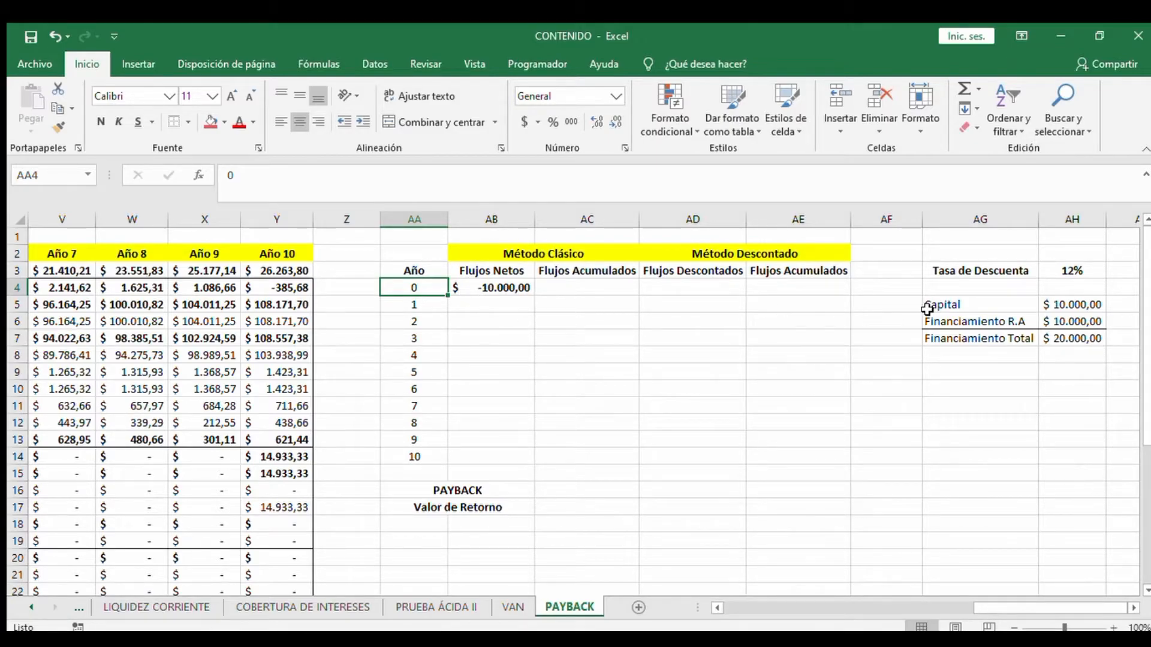
left_click_drag(946, 306, 1053, 336)
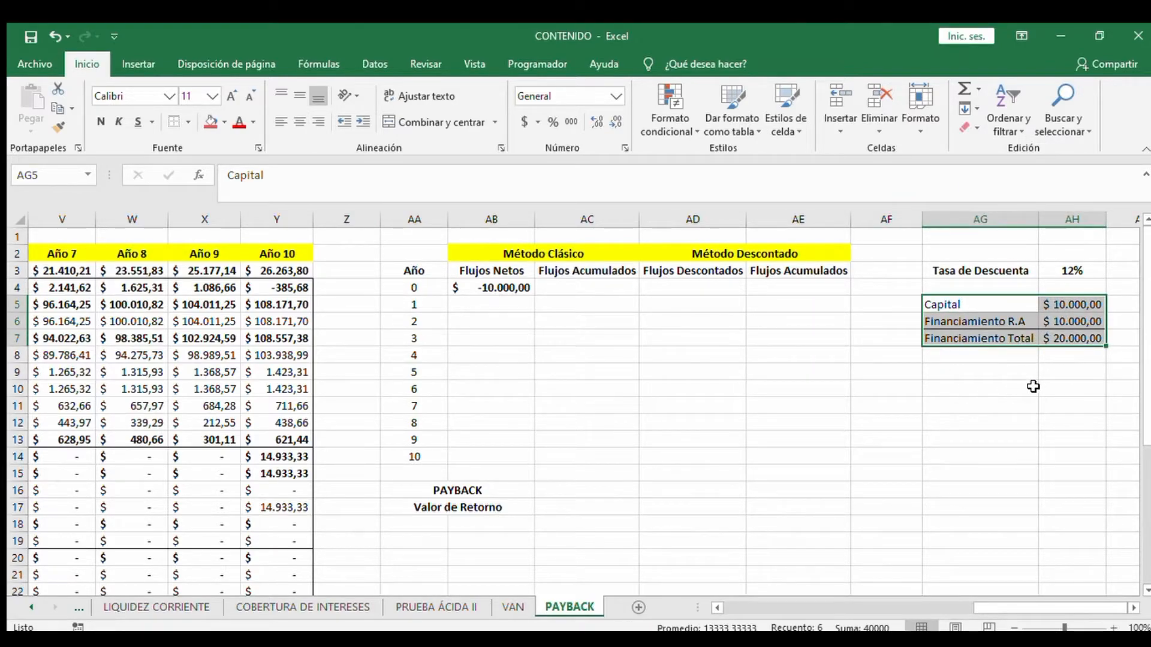
left_click_drag(956, 337, 1078, 344)
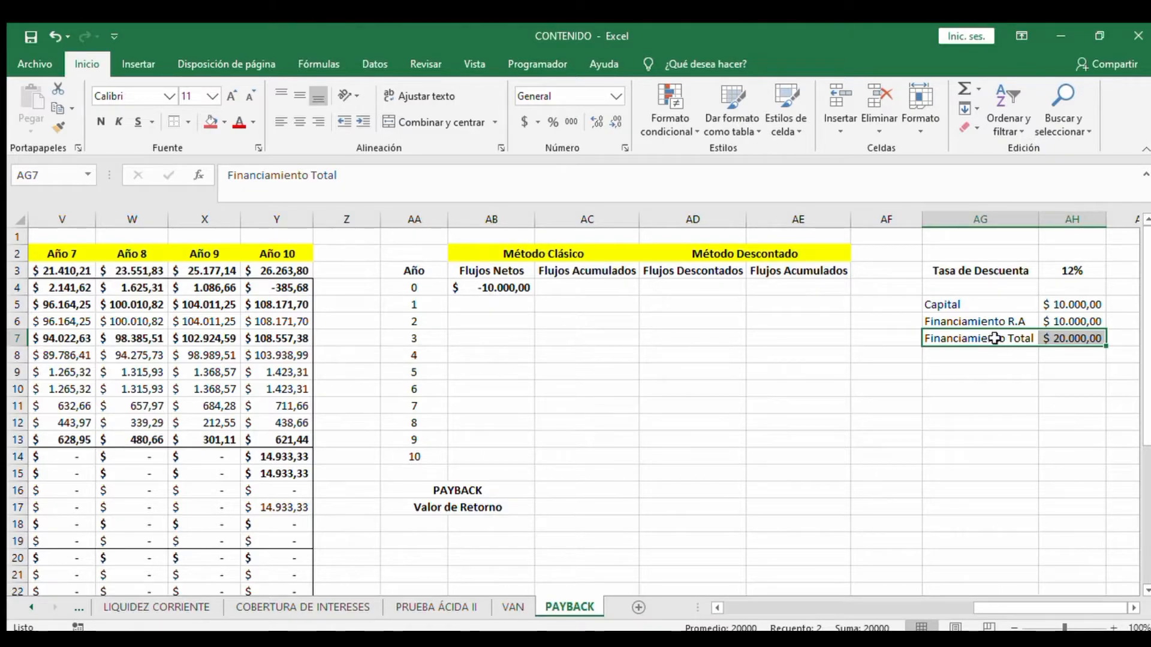
left_click(1057, 338)
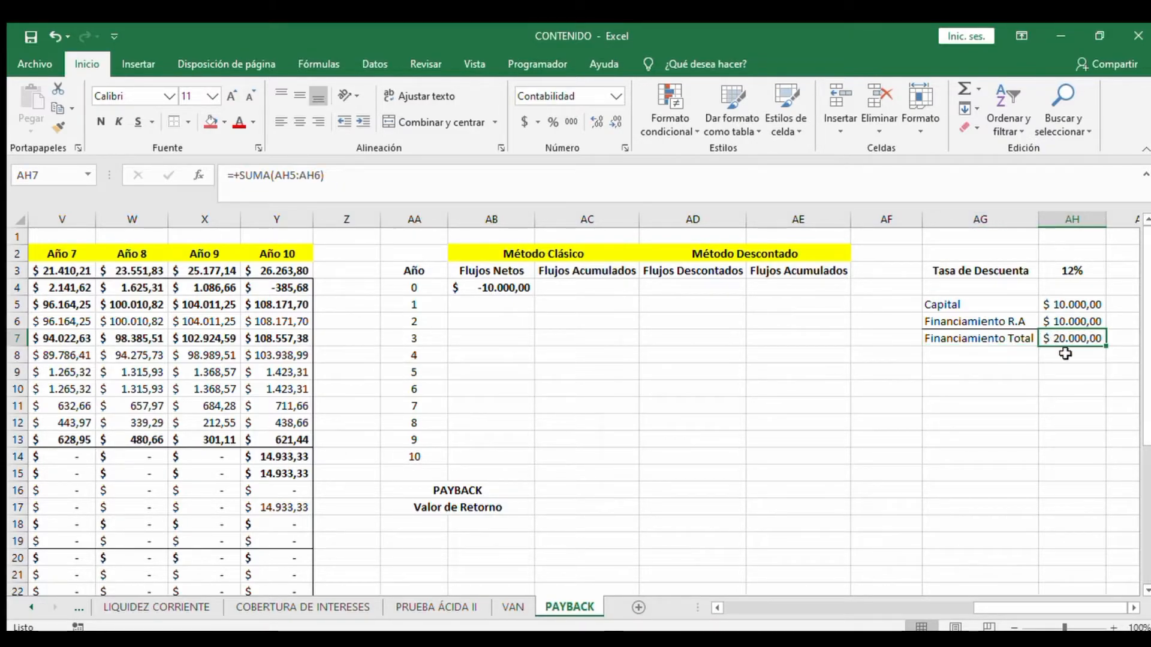
left_click(1067, 305)
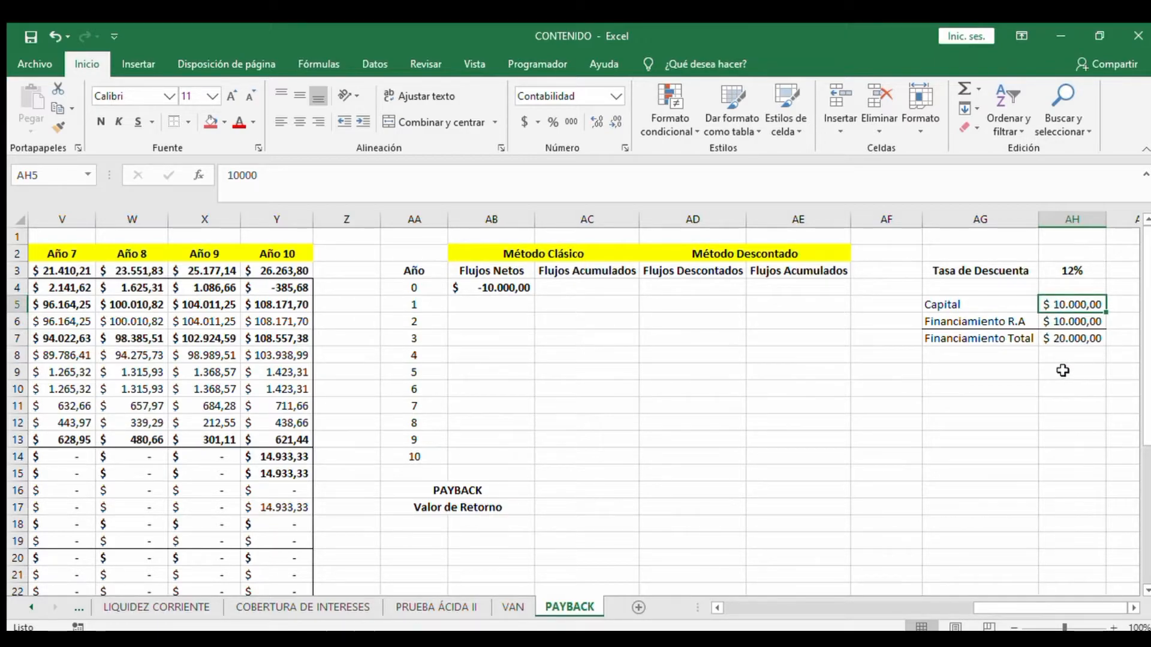
key("Down")
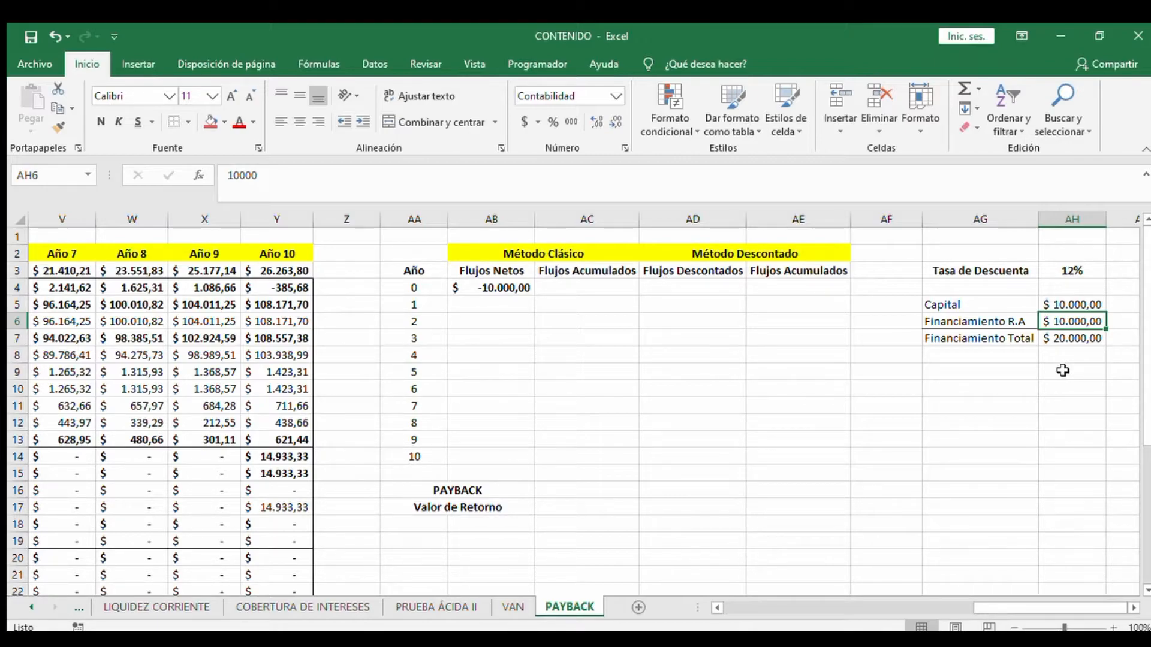
left_click(491, 289)
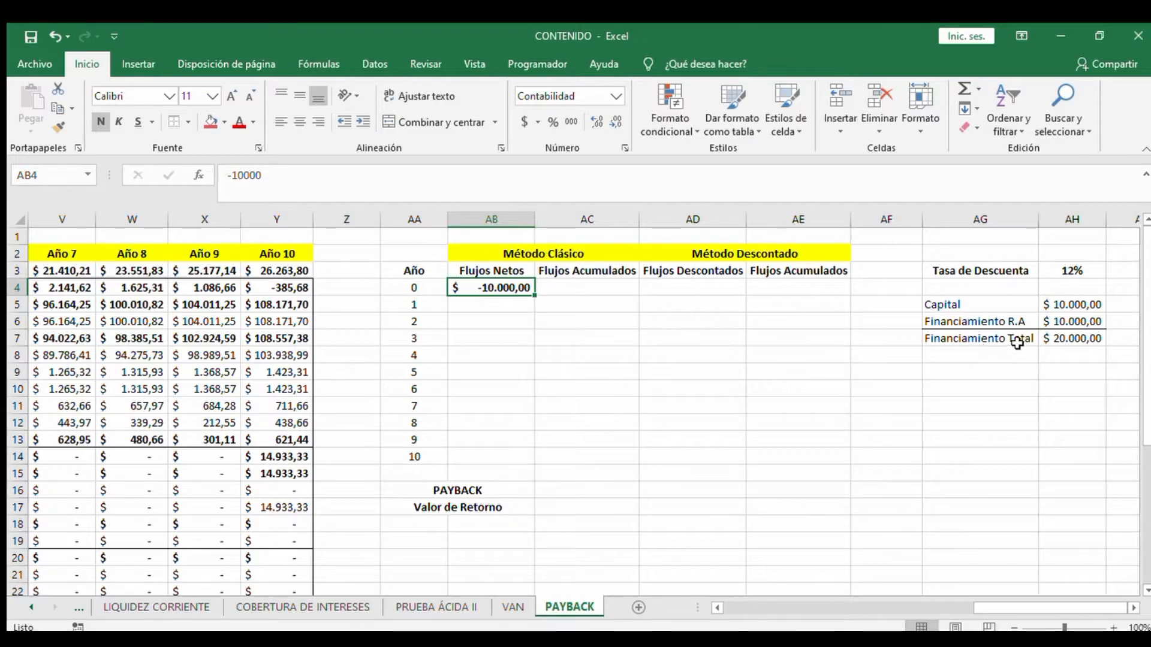
left_click(1053, 338)
left_click(507, 290)
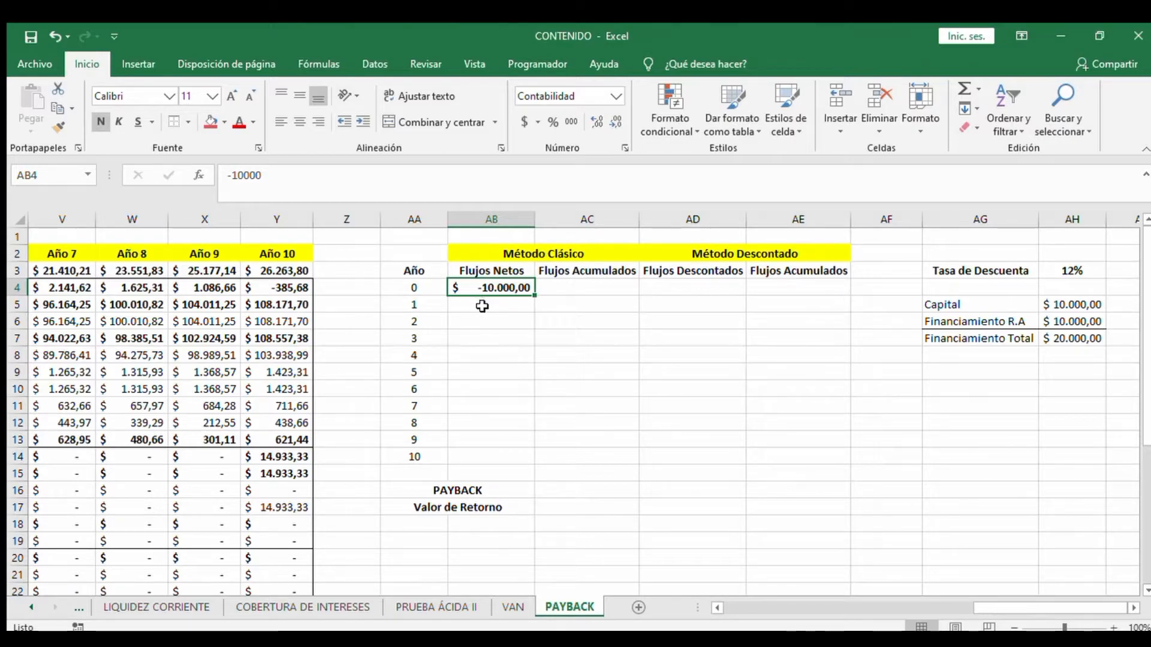
left_click_drag(483, 303, 484, 459)
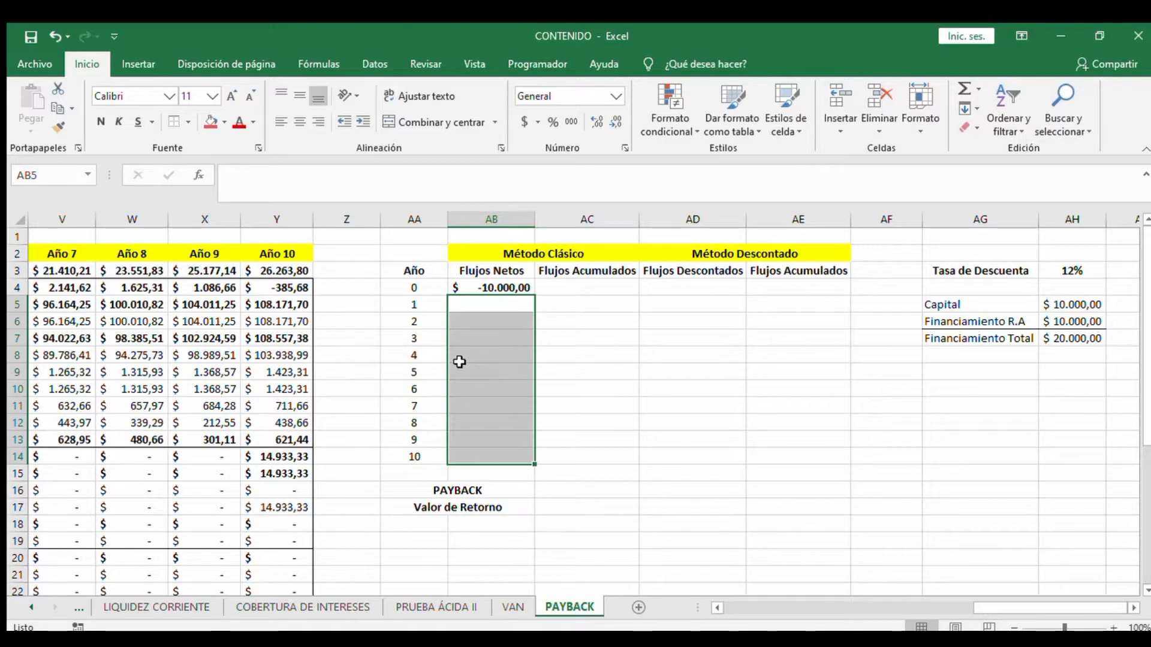
left_click_drag(413, 290, 437, 453)
left_click(478, 445)
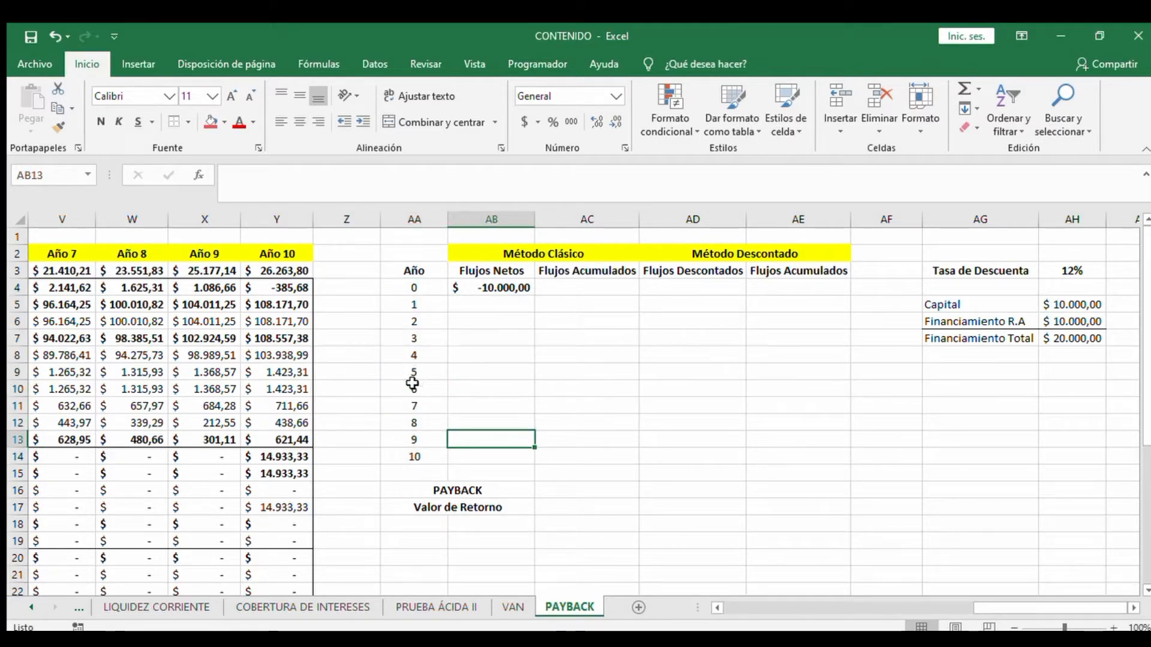
left_click_drag(413, 387, 414, 454)
key("Delete")
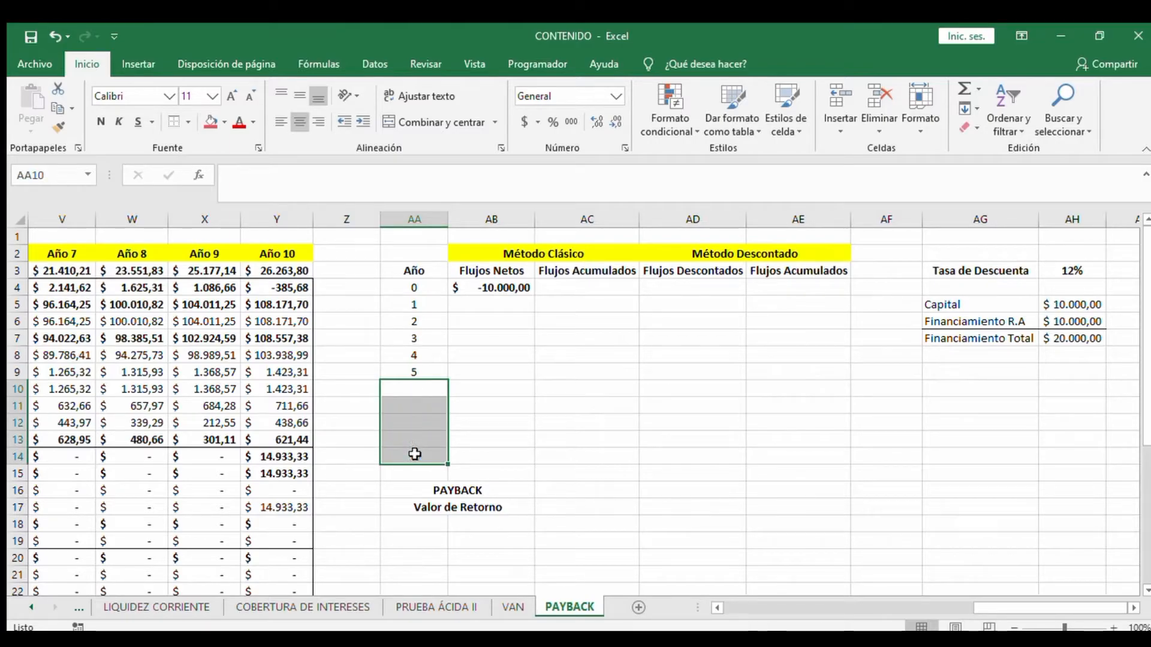
left_click(500, 409)
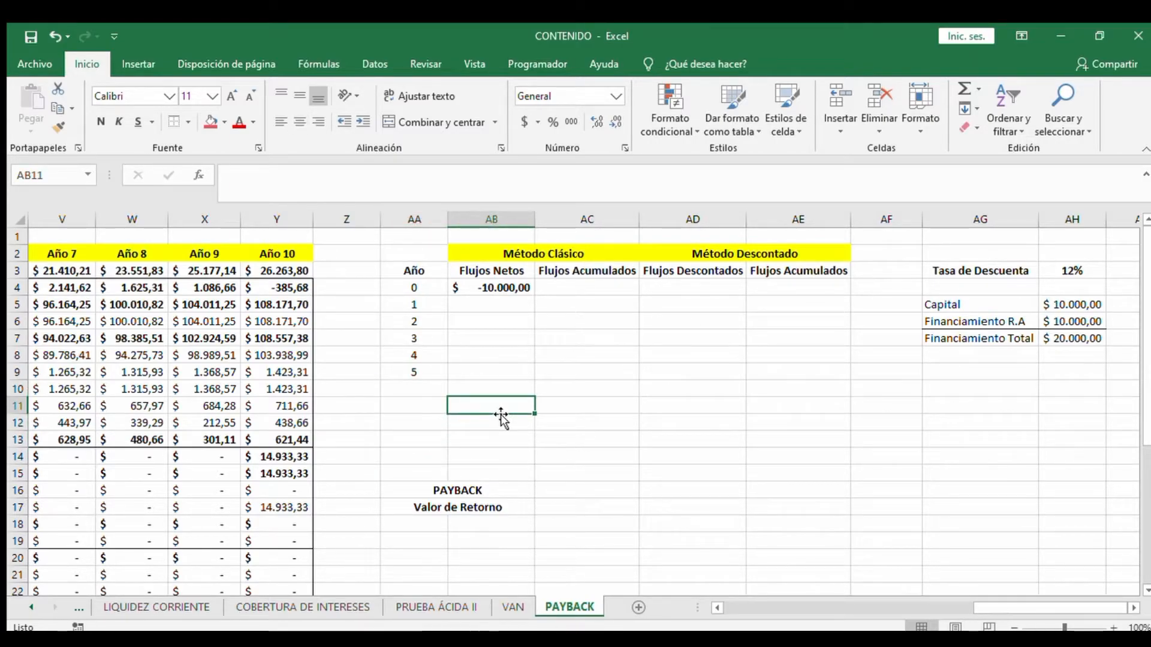
type("z")
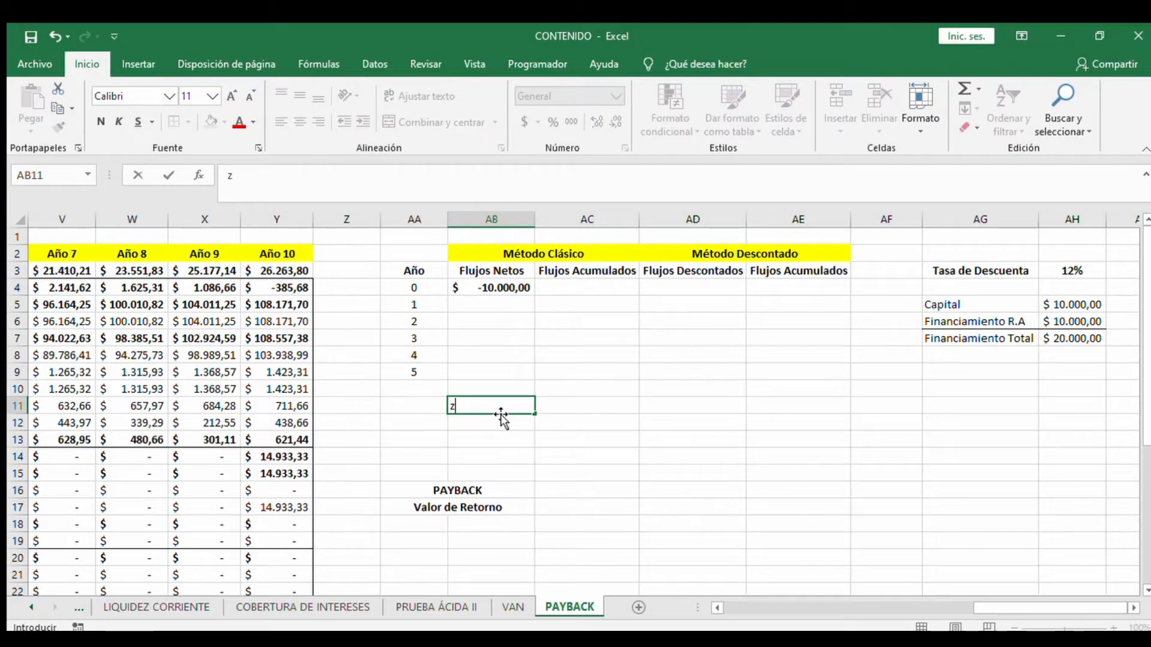
key("ctrl+z")
key("ctrl+z")
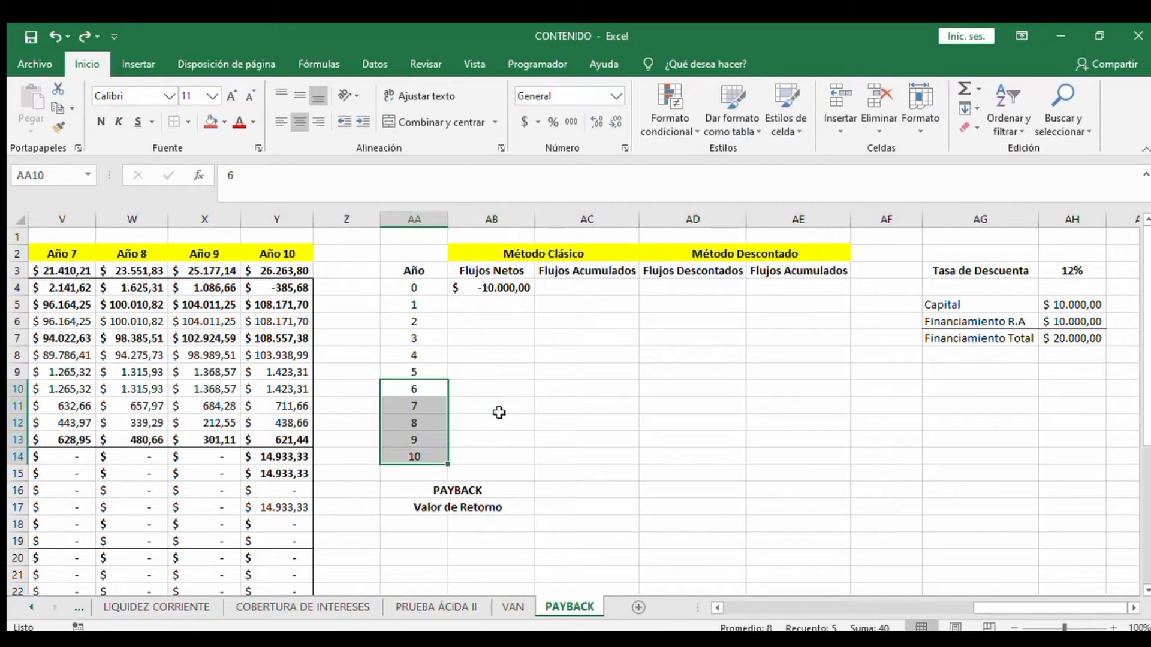
left_click(605, 458)
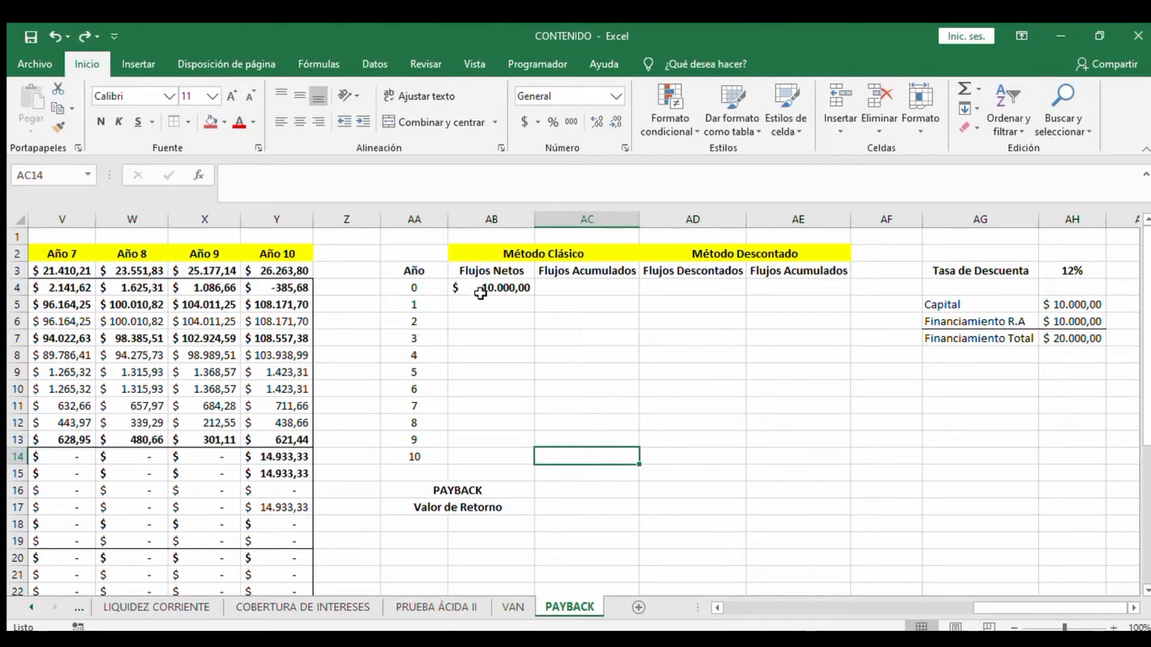
Examine the Flujos Netos column, the total financing, and the income statement's Año 1 and Año 10 columns down to Utilidades Netas
left_click_drag(480, 292, 484, 457)
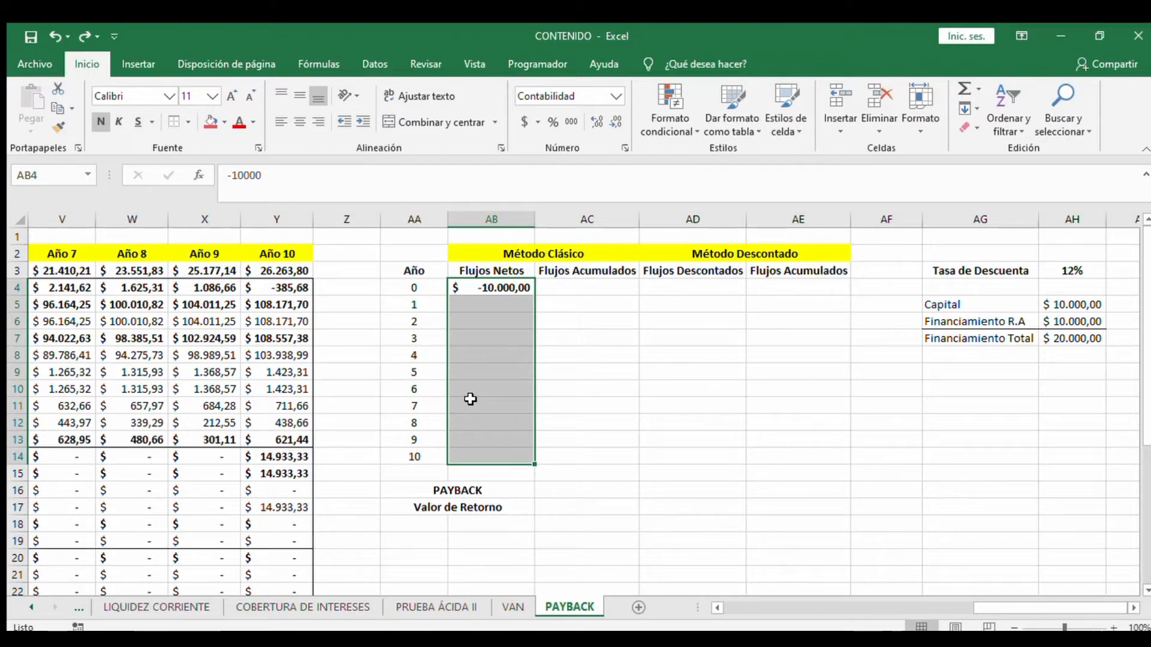
left_click(490, 313)
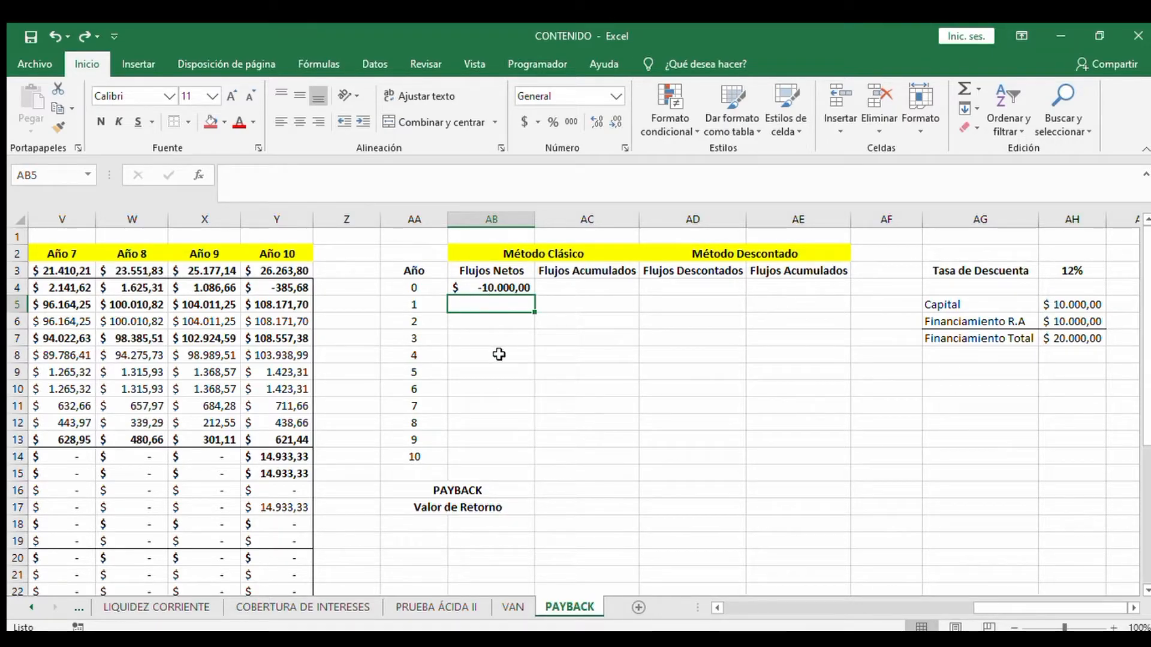
left_click(1050, 337)
scroll(475, 453, "left", 10)
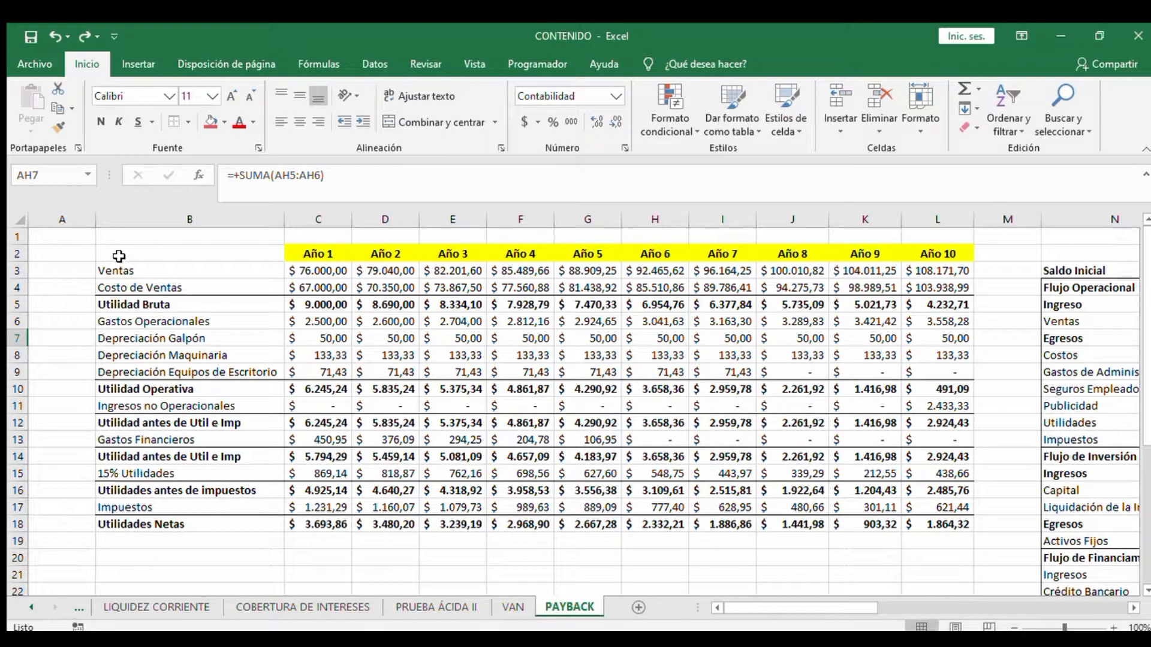
left_click_drag(119, 256, 951, 524)
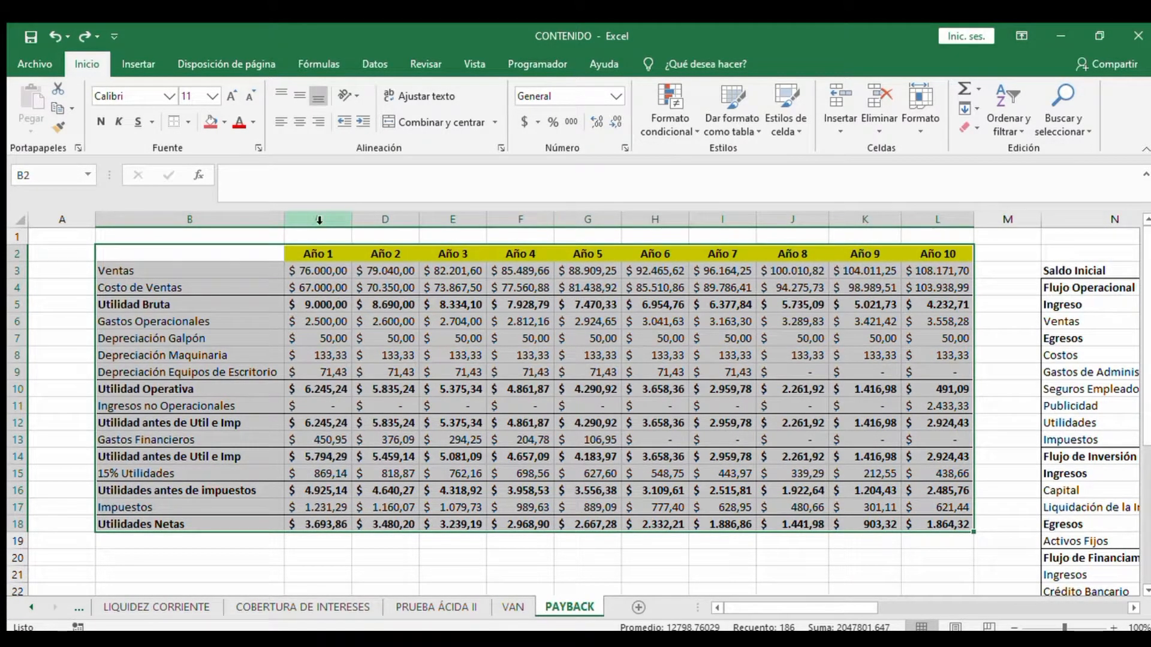
left_click(308, 254)
left_click_drag(308, 255, 310, 525)
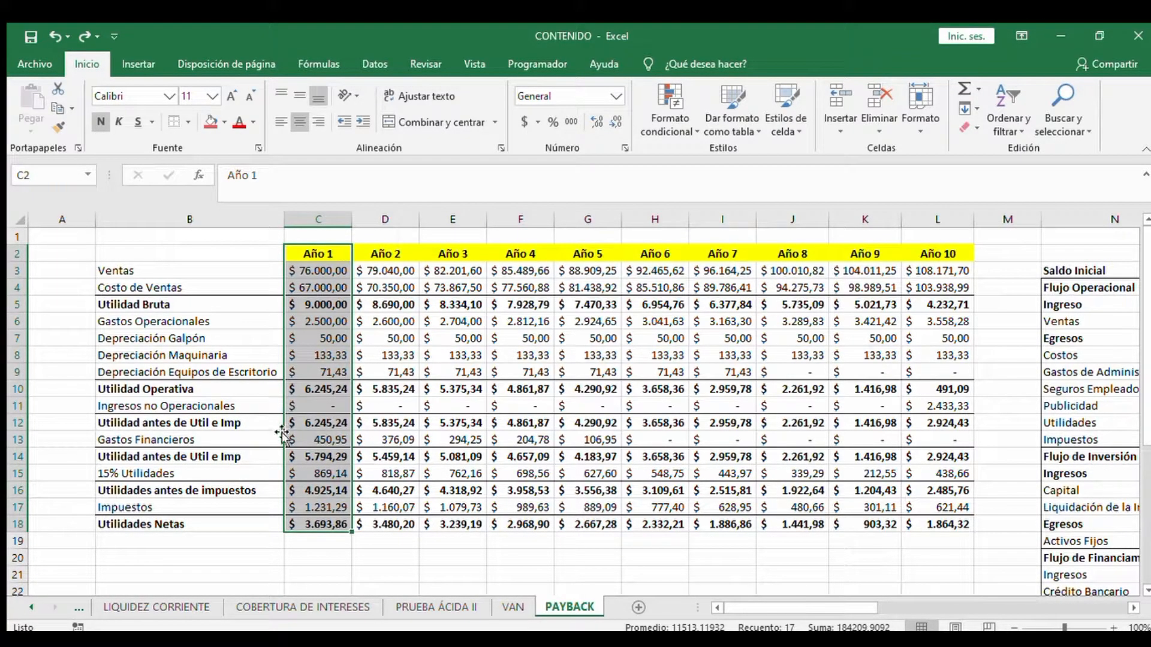
left_click(322, 524)
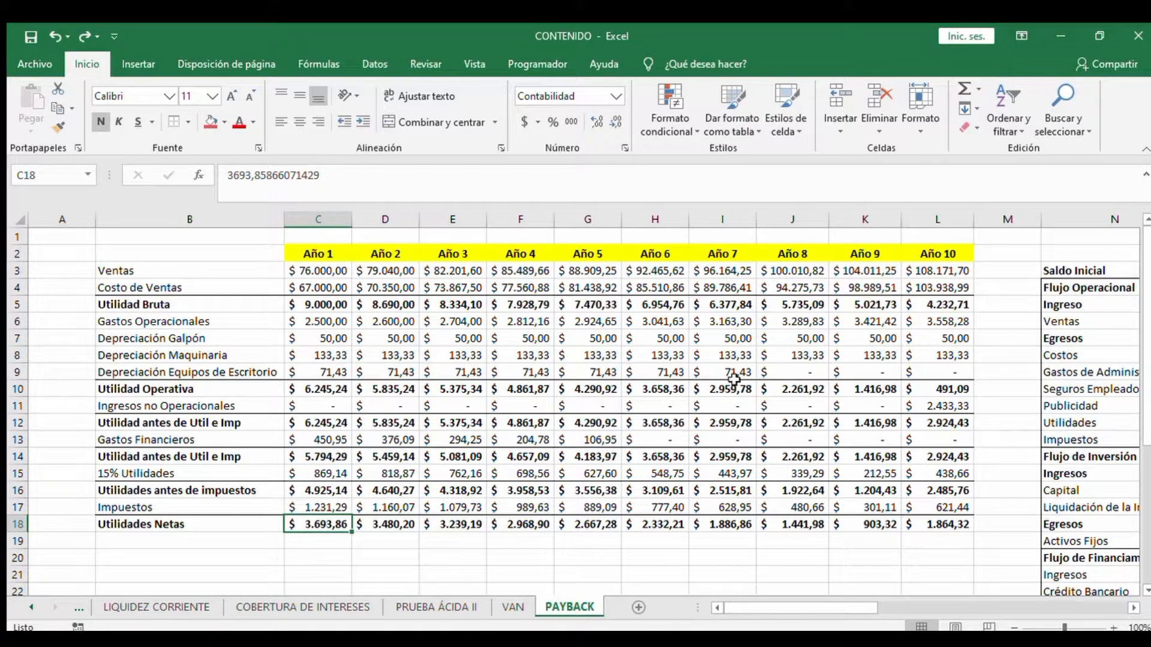
left_click_drag(944, 252, 931, 522)
left_click(932, 523)
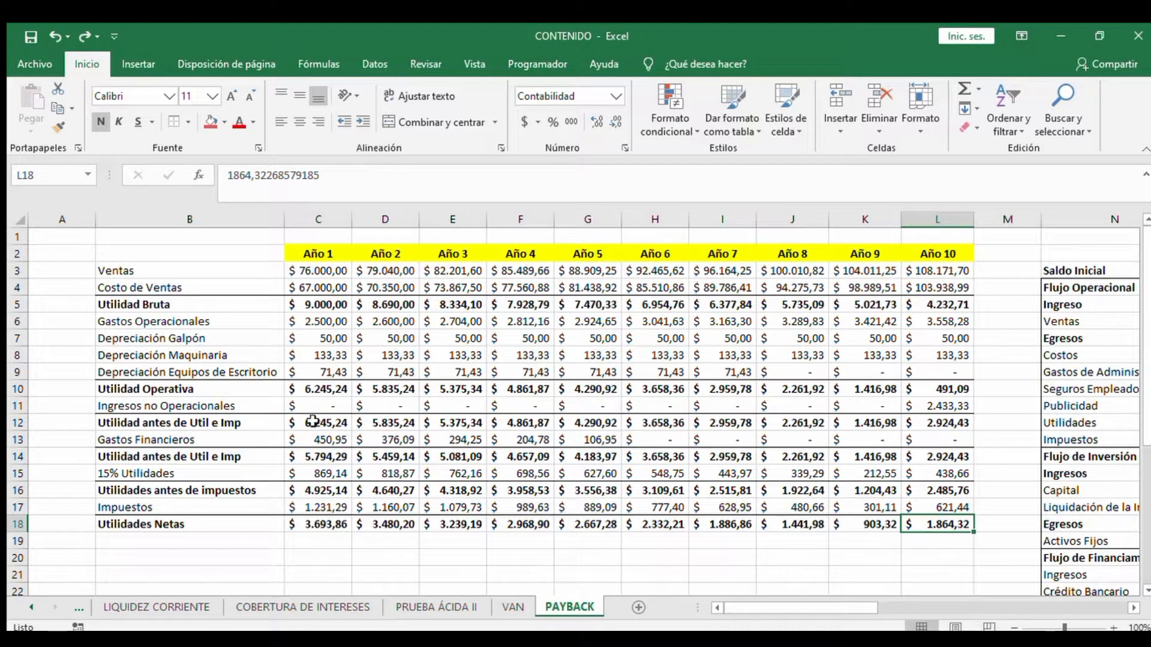
Examine the income statement figures from Ventas down to Utilidades Netas across Año 1 to Año 10
left_click_drag(304, 289, 893, 451)
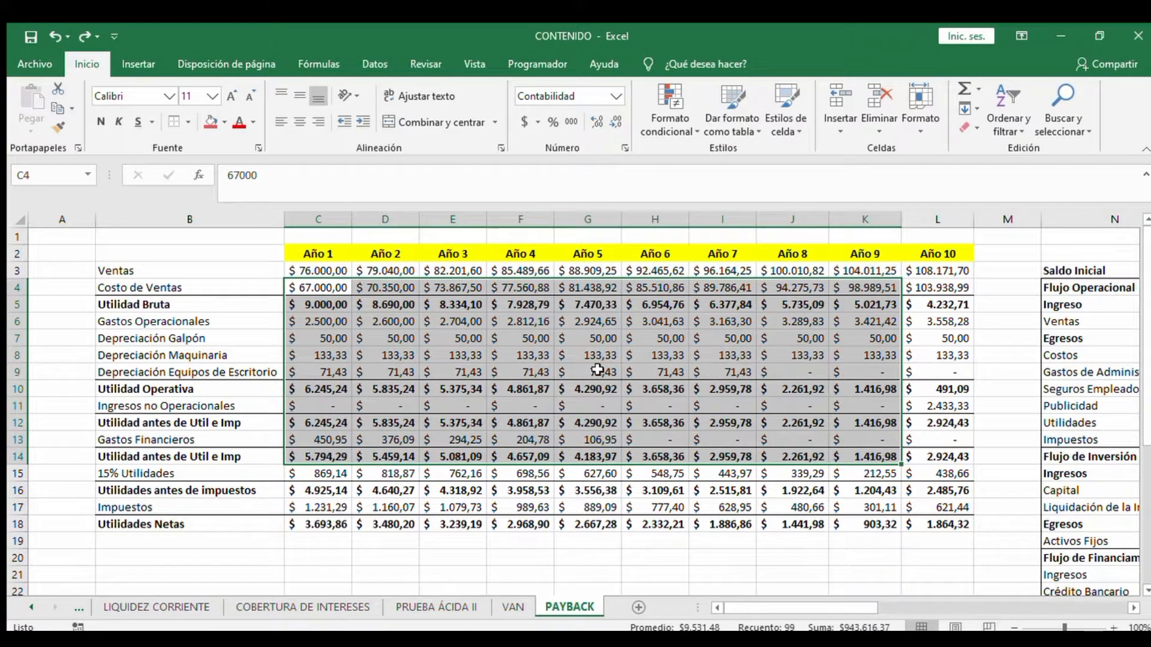
left_click(522, 354)
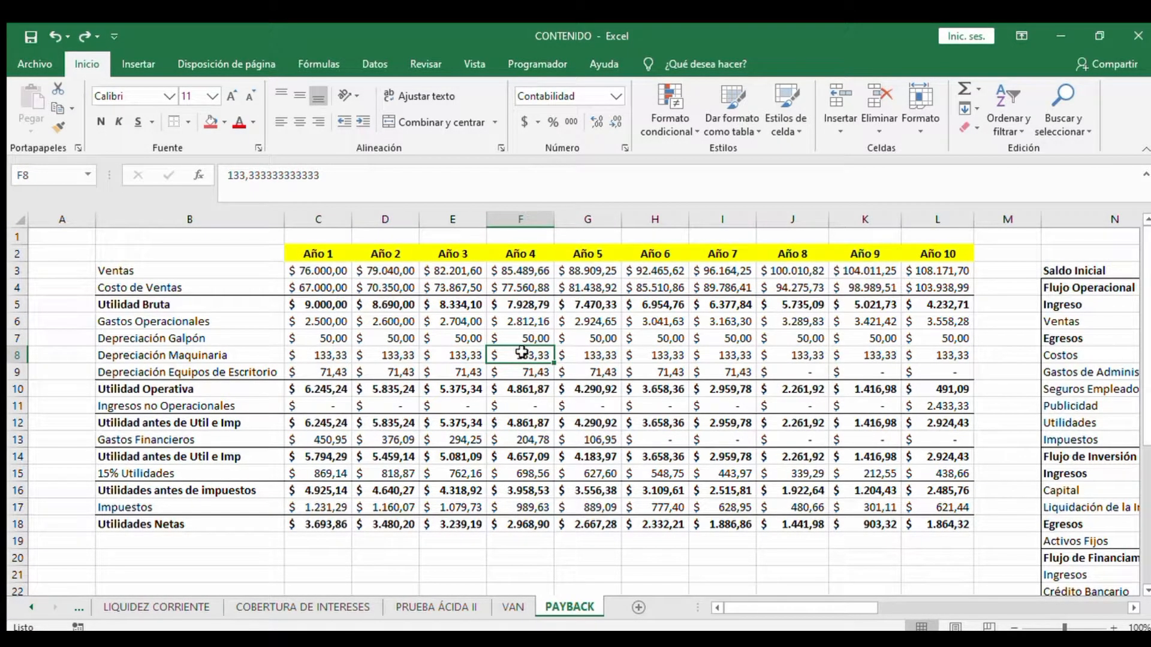
left_click(465, 322)
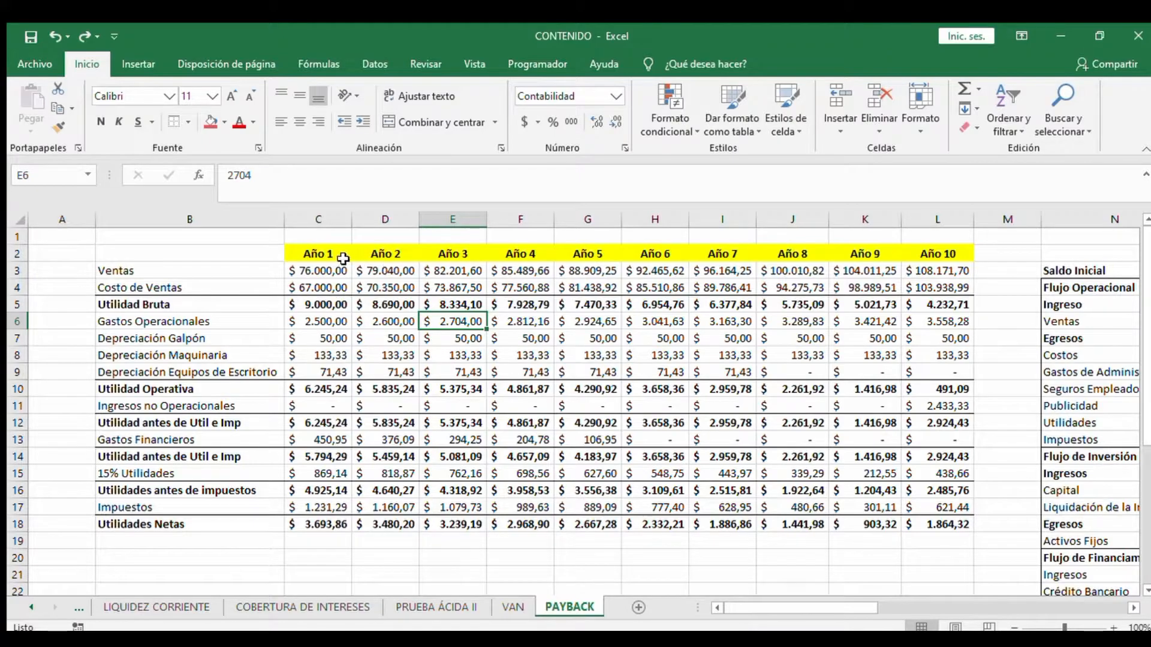
left_click(303, 269)
left_click_drag(304, 269, 929, 519)
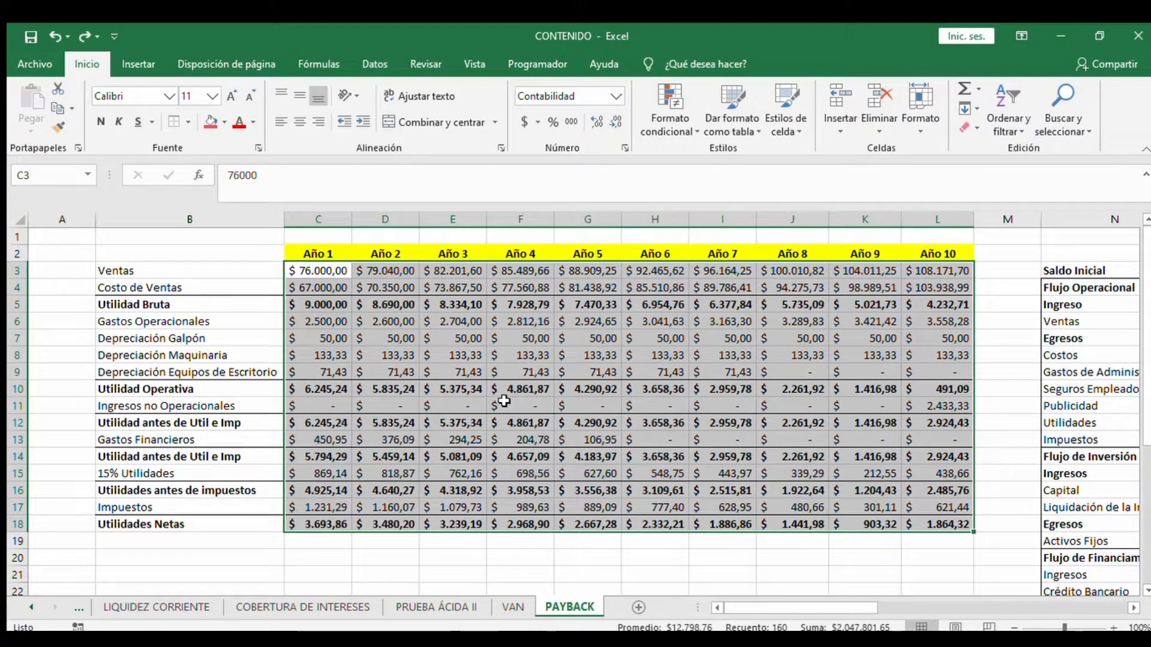
left_click(535, 353)
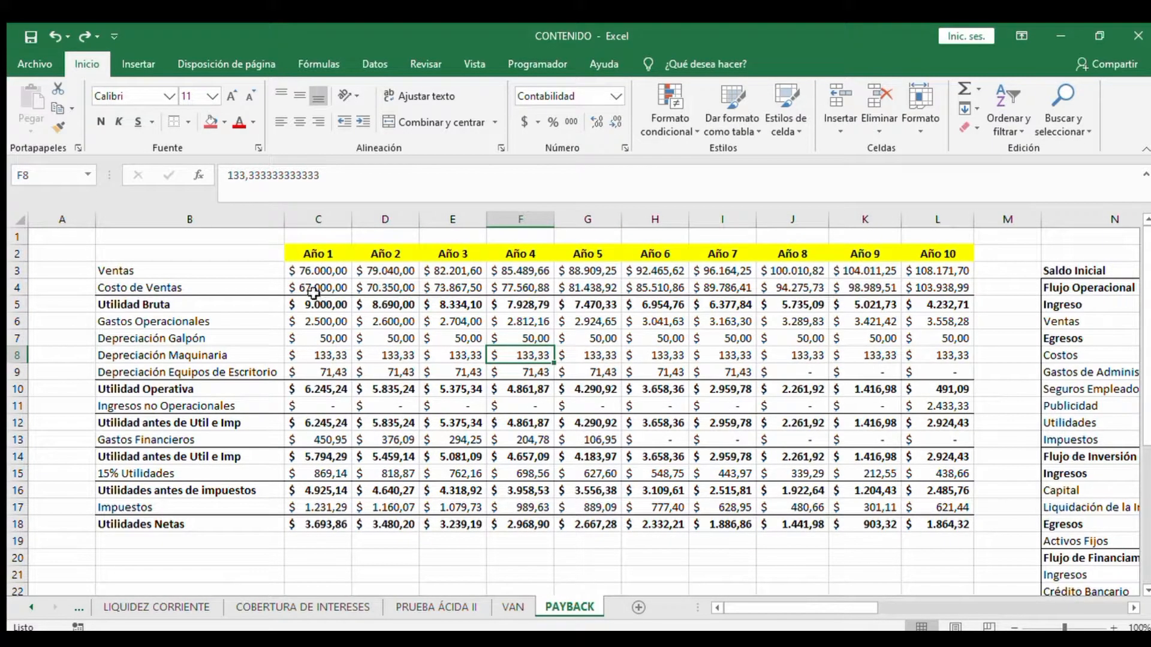
left_click_drag(307, 271, 910, 488)
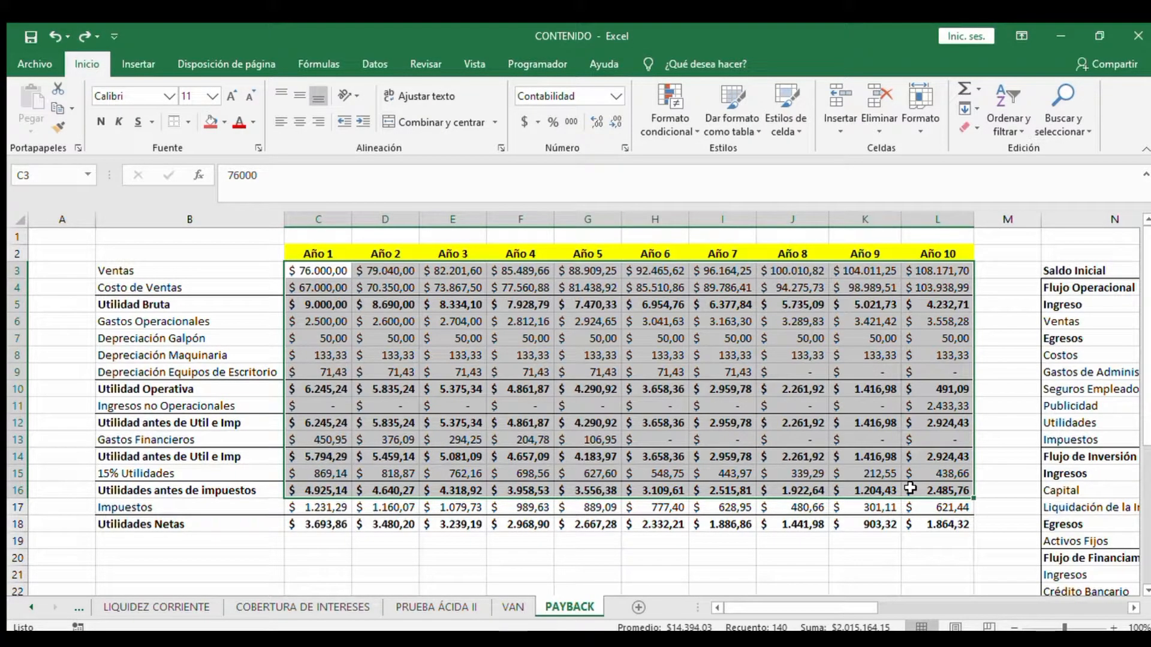
left_click(627, 409)
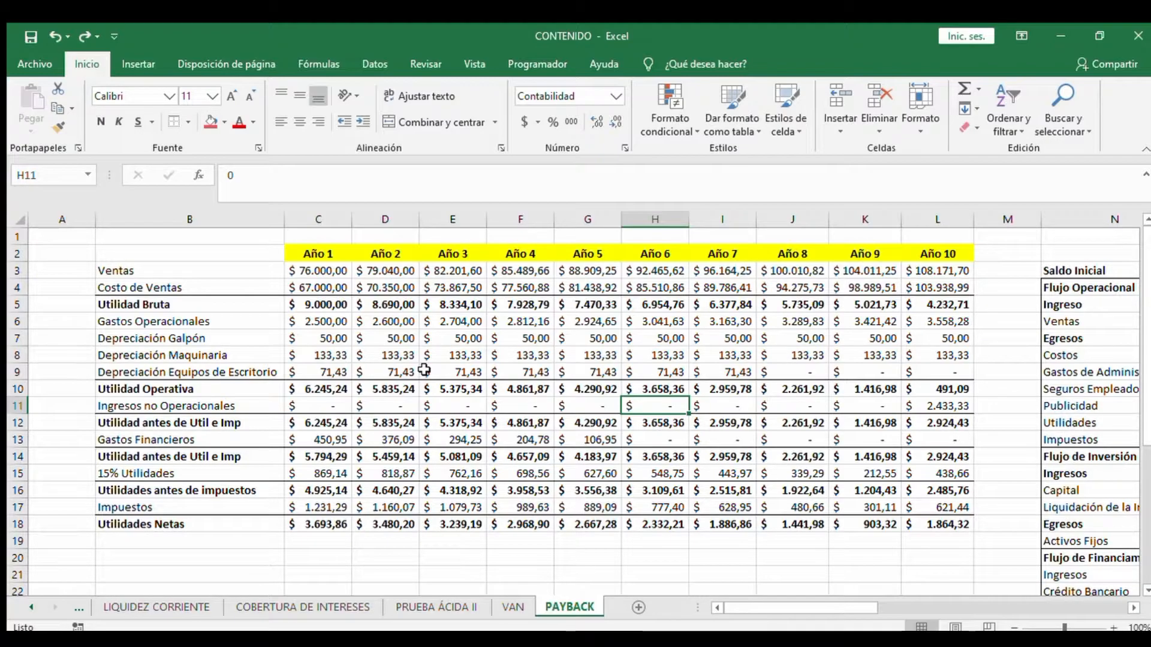
Review the whole income statement with its labels, focusing on the Ventas, Gastos Operacionales, depreciation and Utilidades Netas rows
left_click_drag(142, 254, 938, 524)
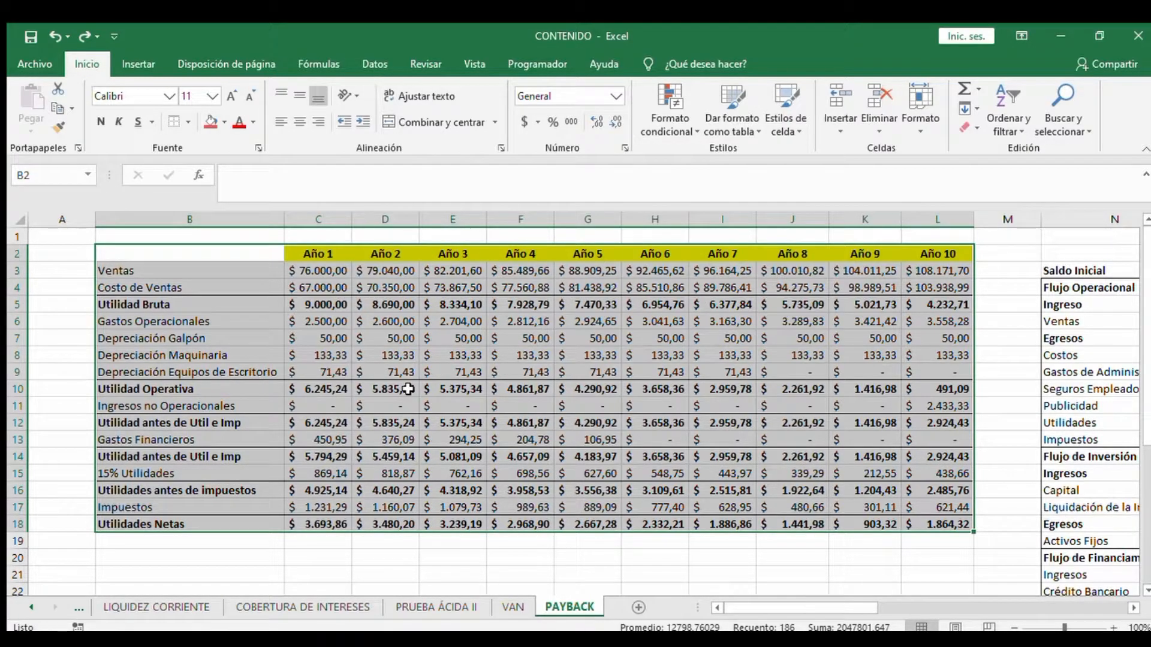
left_click(520, 359)
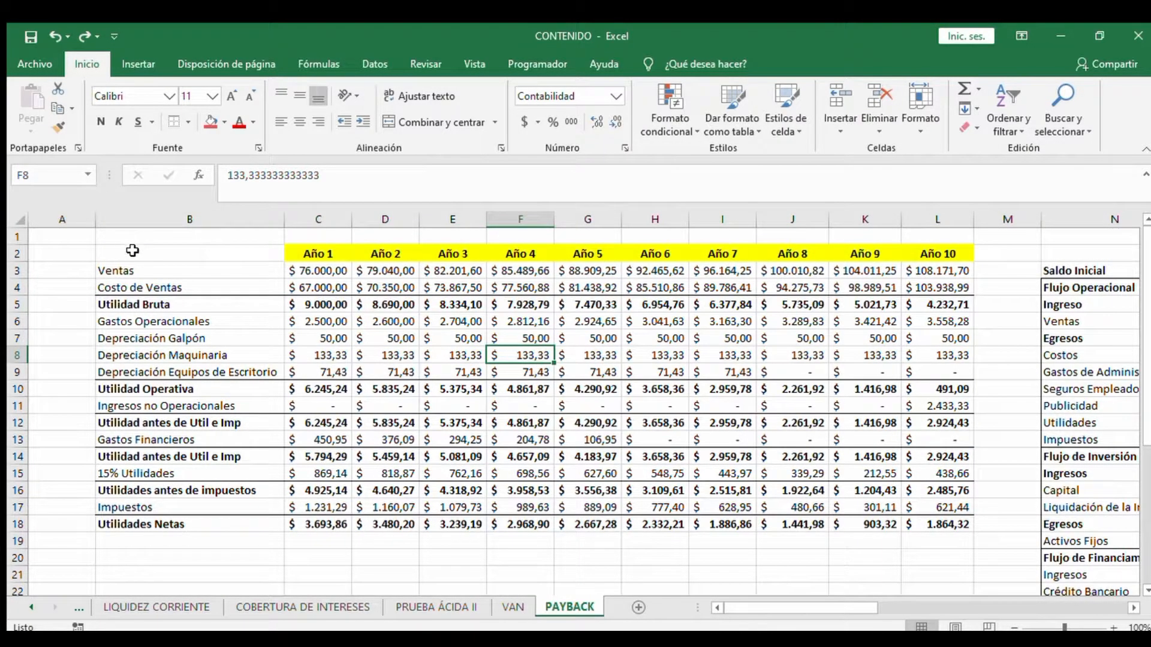
left_click_drag(153, 252, 930, 527)
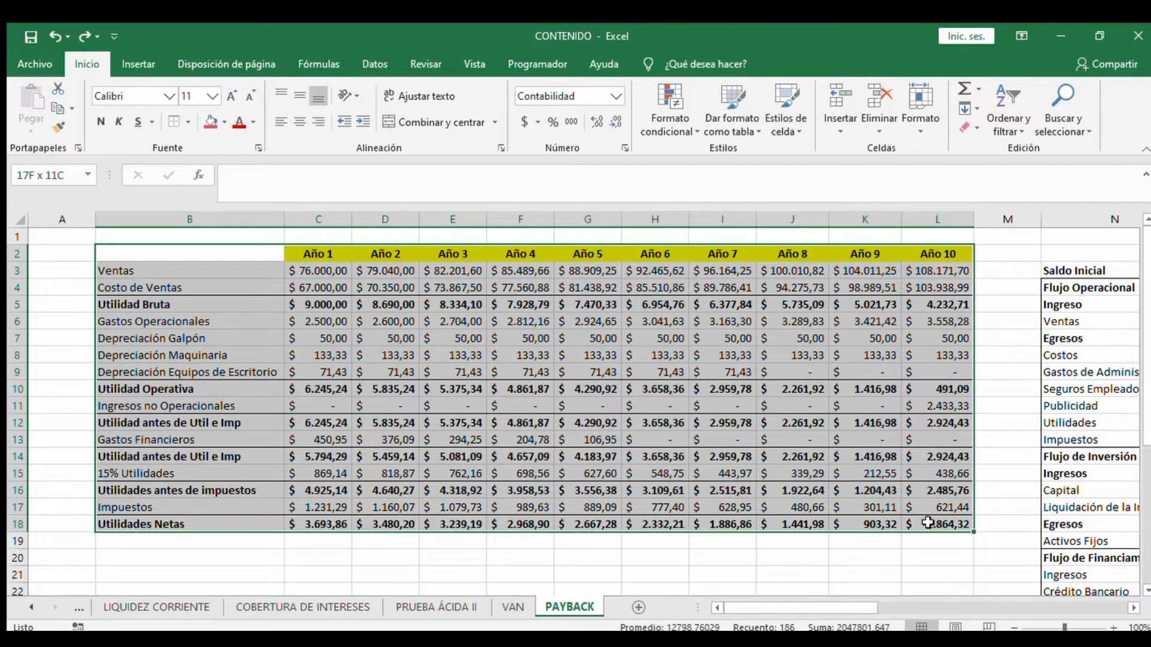
left_click(123, 286)
left_click_drag(114, 268, 967, 275)
left_click_drag(151, 322, 387, 355)
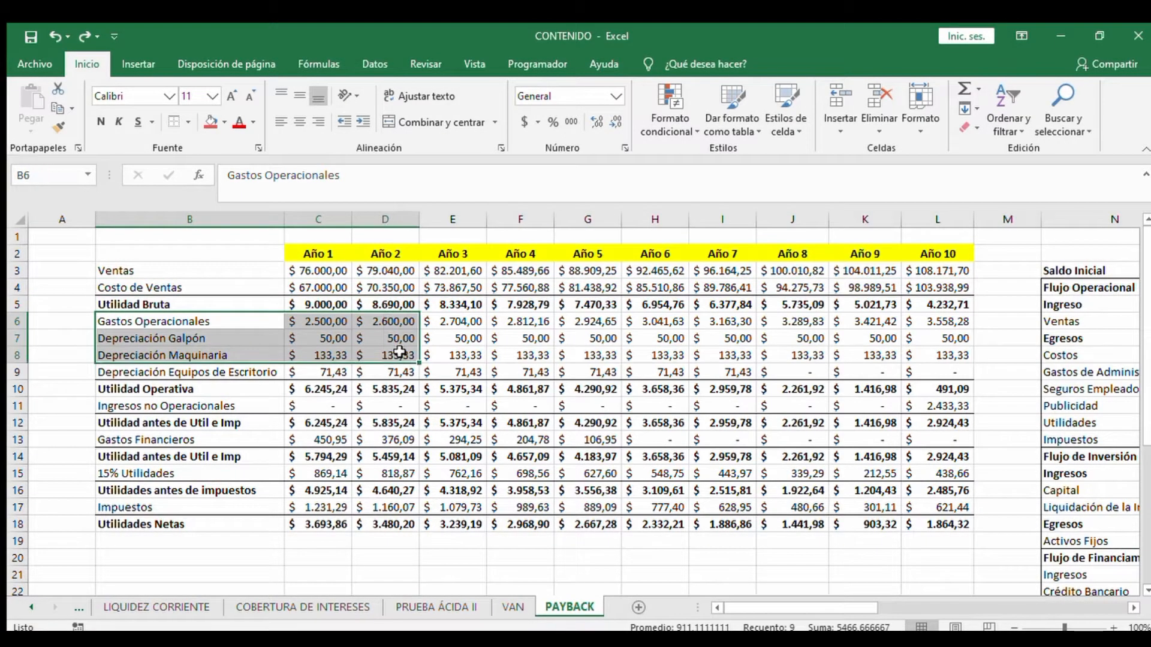
left_click_drag(118, 533, 917, 522)
left_click(885, 485)
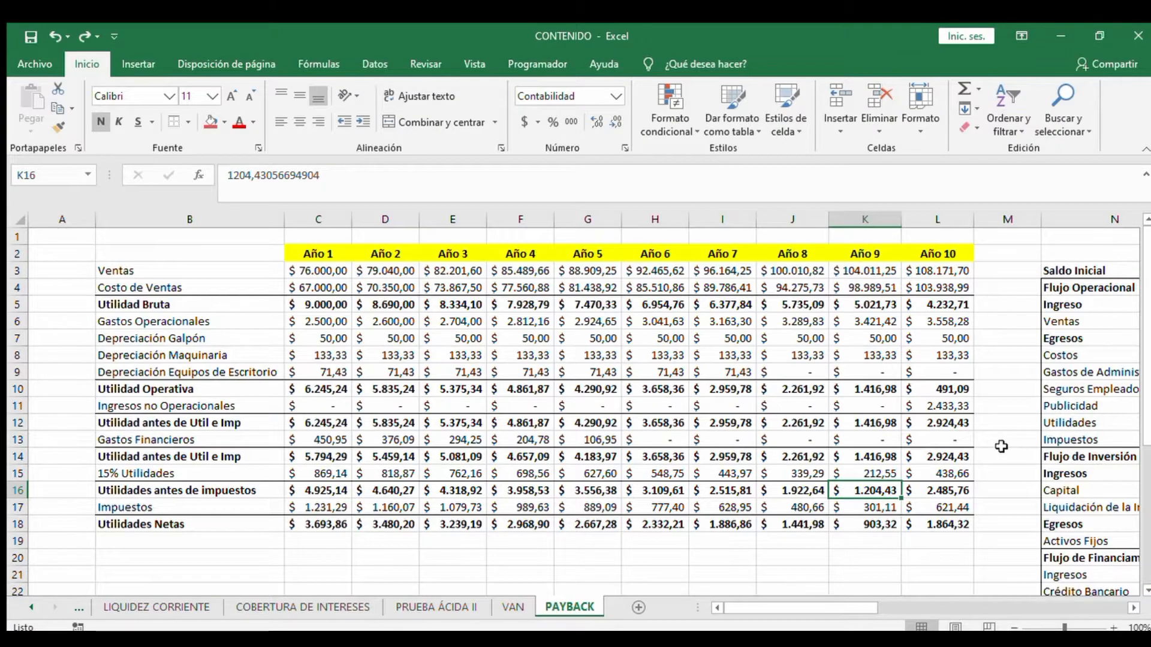
Examine the cash flow table's year headings, its Año 0 column, and the operating, investment and financing sections
scroll(976, 457, "right", 6)
scroll(1001, 446, "right", 2)
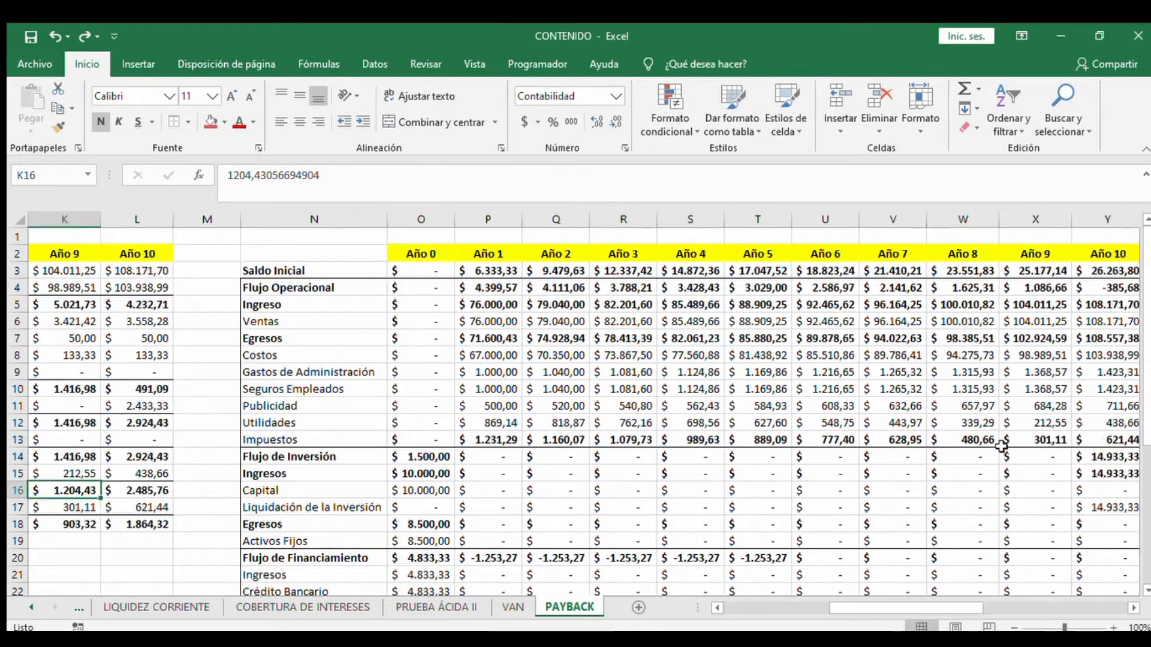
scroll(1001, 446, "right", 1)
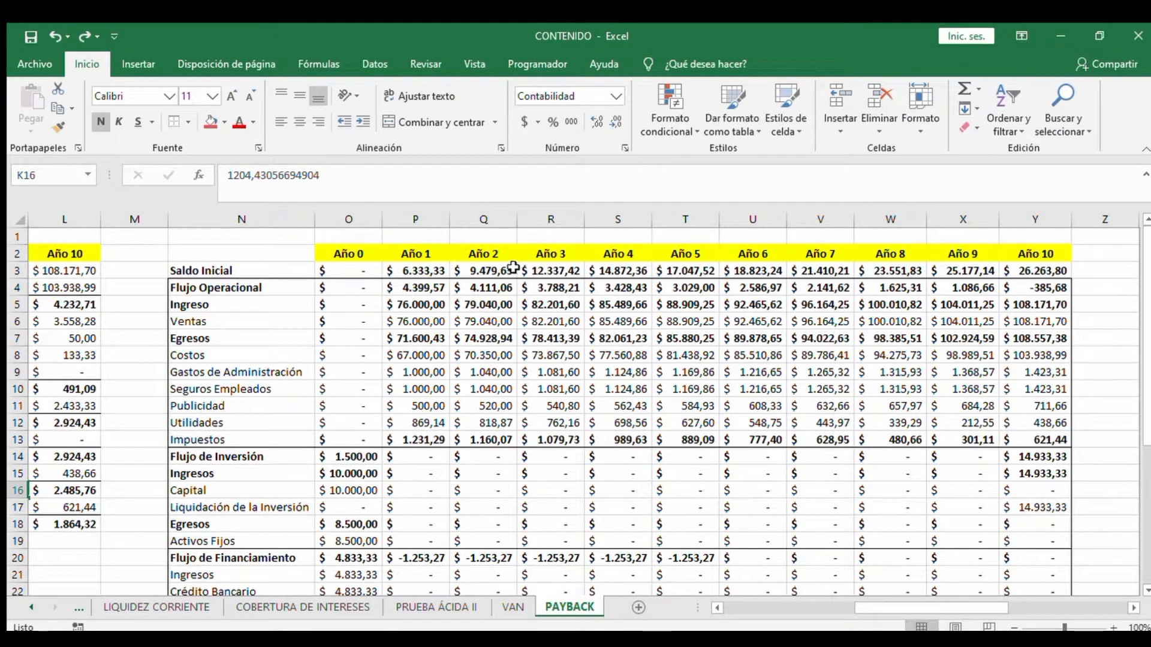
left_click_drag(414, 252, 1022, 252)
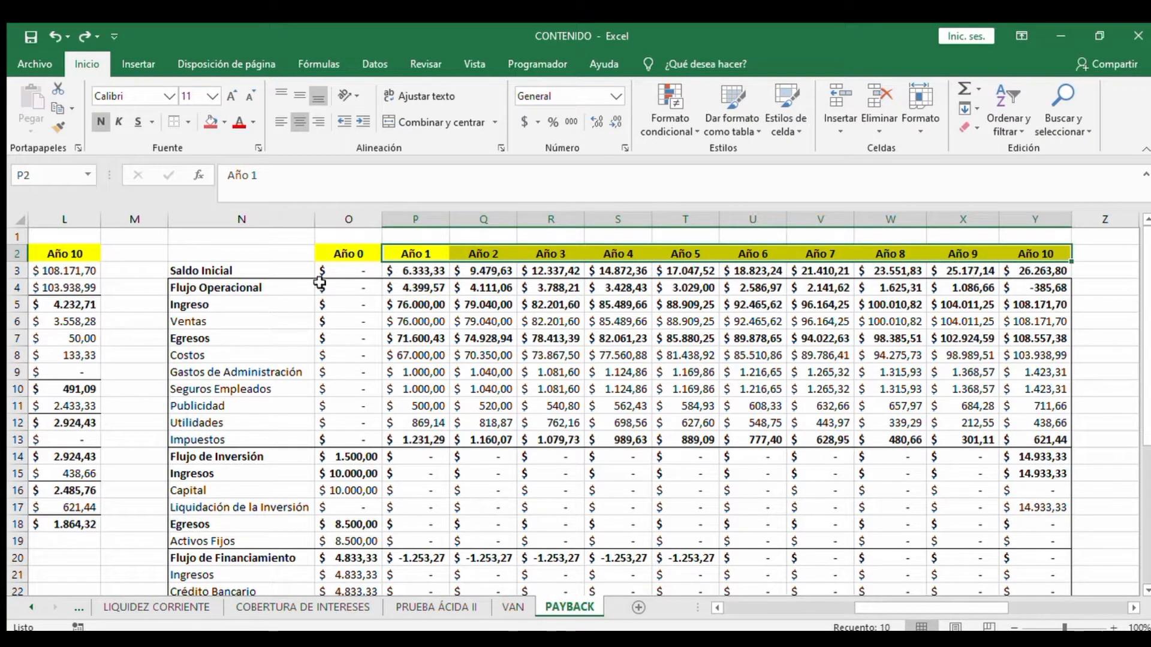
left_click(348, 222)
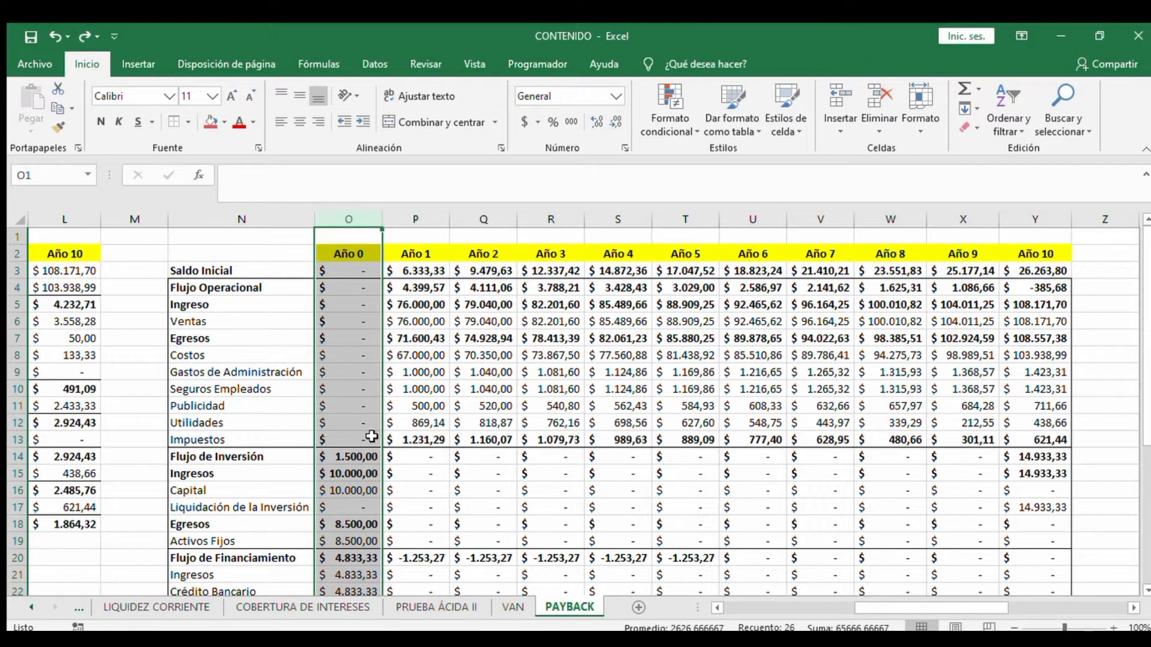
scroll(372, 436, "down", 1)
left_click(483, 457)
scroll(429, 449, "down", 1)
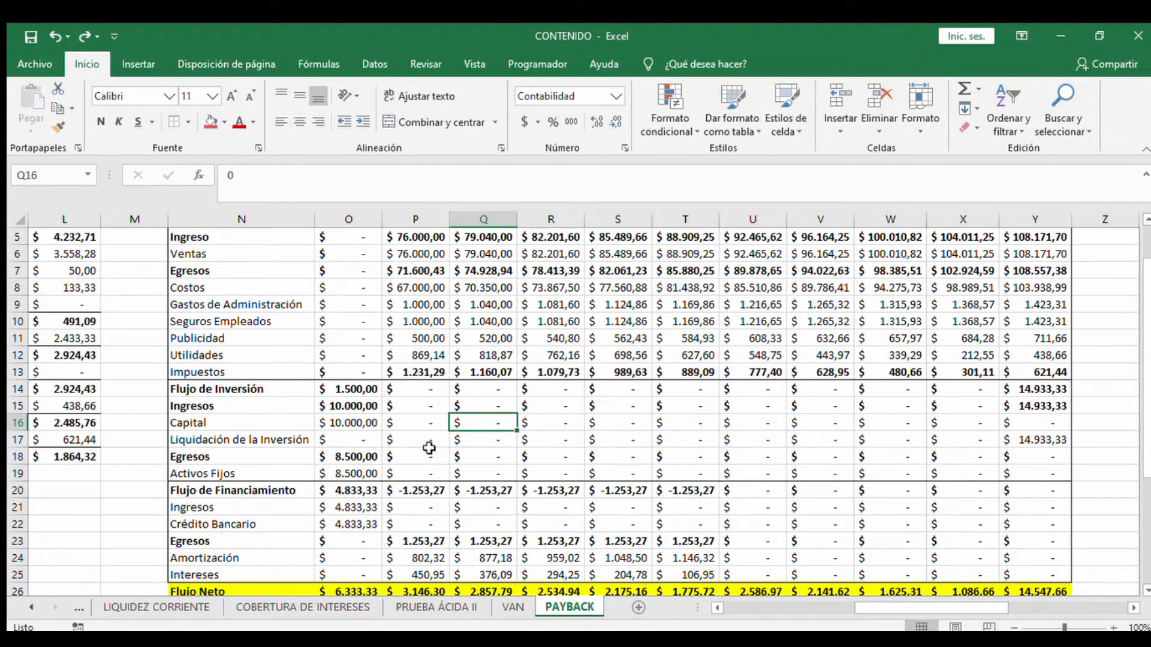
left_click_drag(190, 391, 332, 561)
scroll(270, 354, "up", 2)
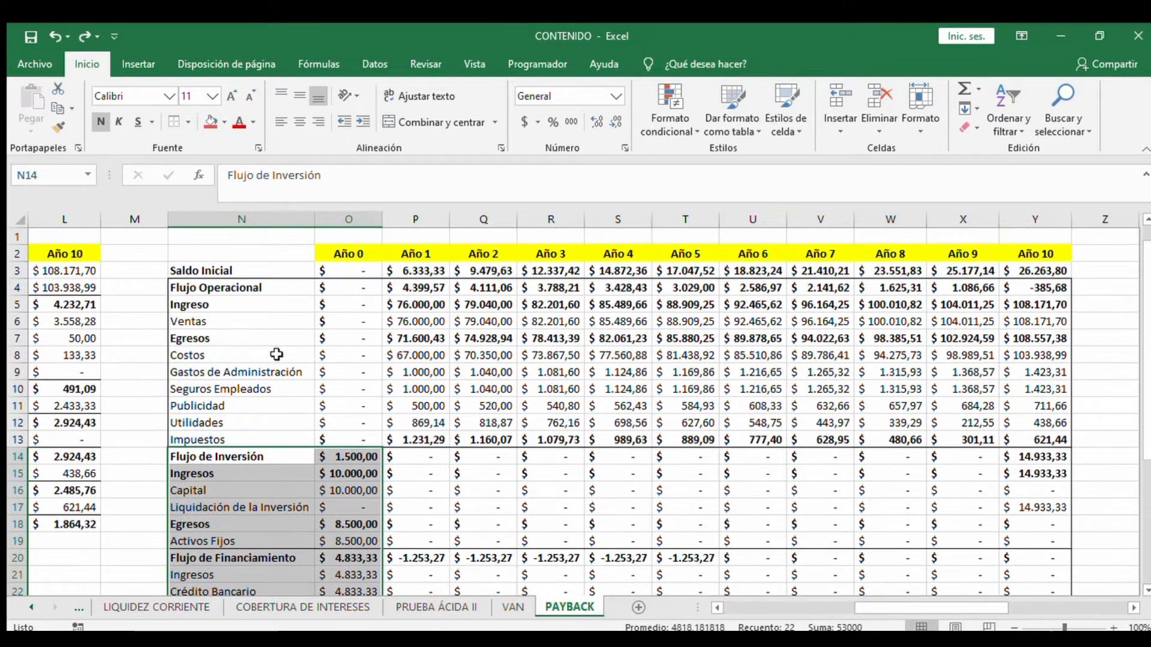
left_click(194, 288)
left_click_drag(193, 288, 284, 432)
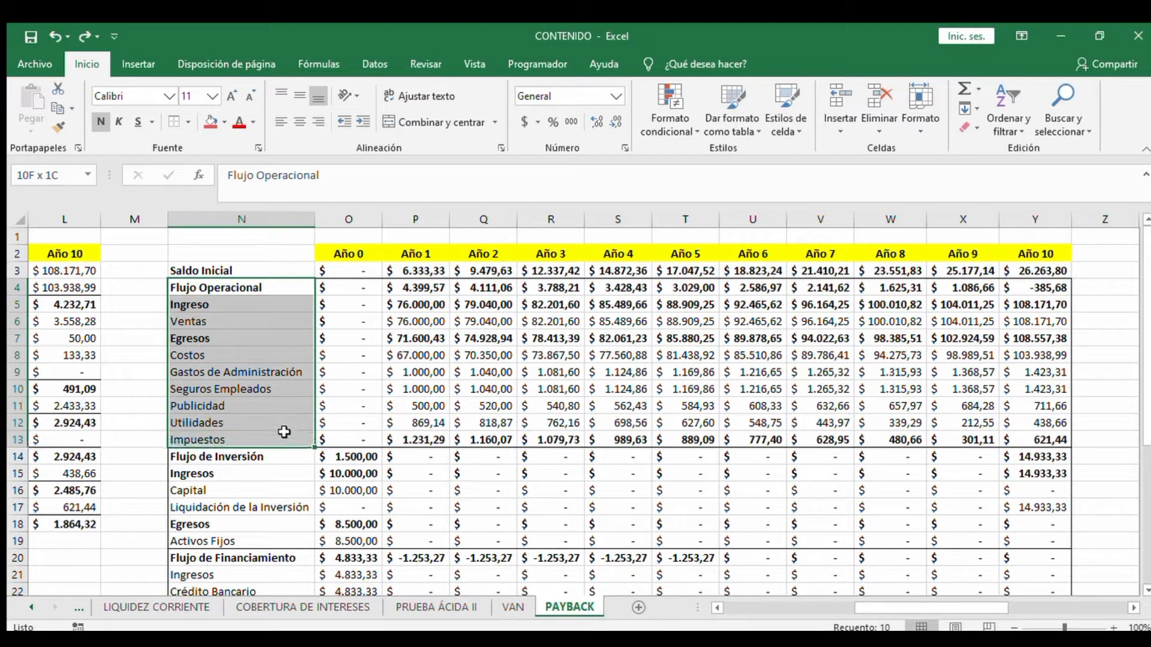
Check the Año 0 Capital, Flujo de Inversión and Crédito Bancario entries, and set Financiamiento R.A to 4833 in the financing summary
scroll(427, 469, "down", 2)
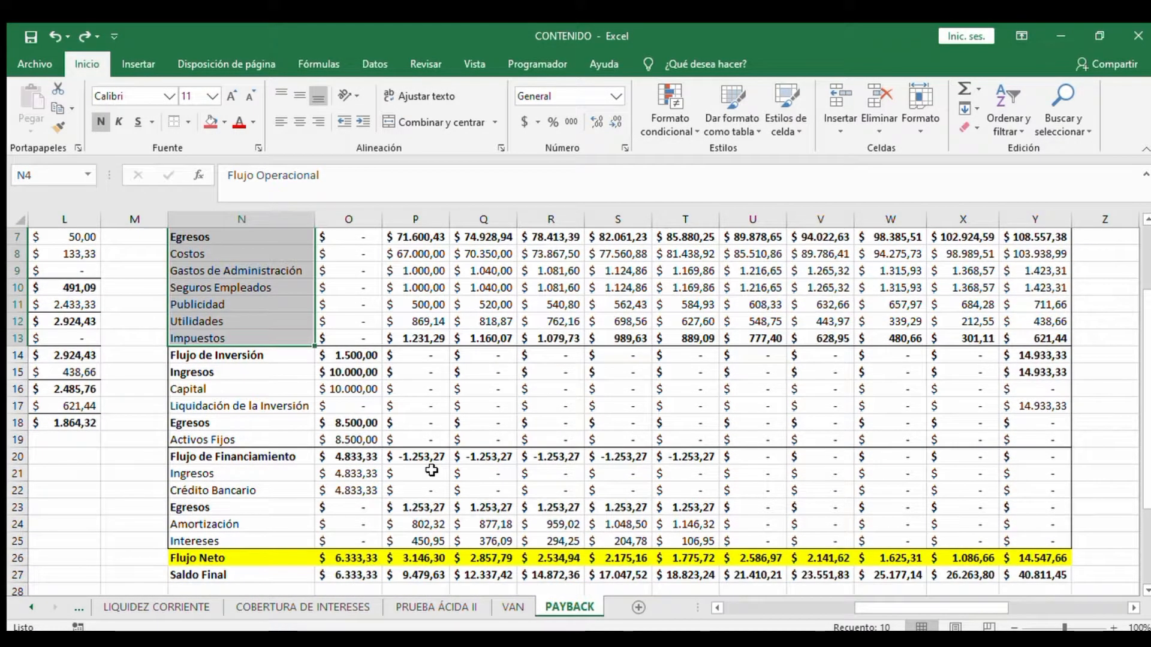
left_click(351, 377)
left_click(348, 389)
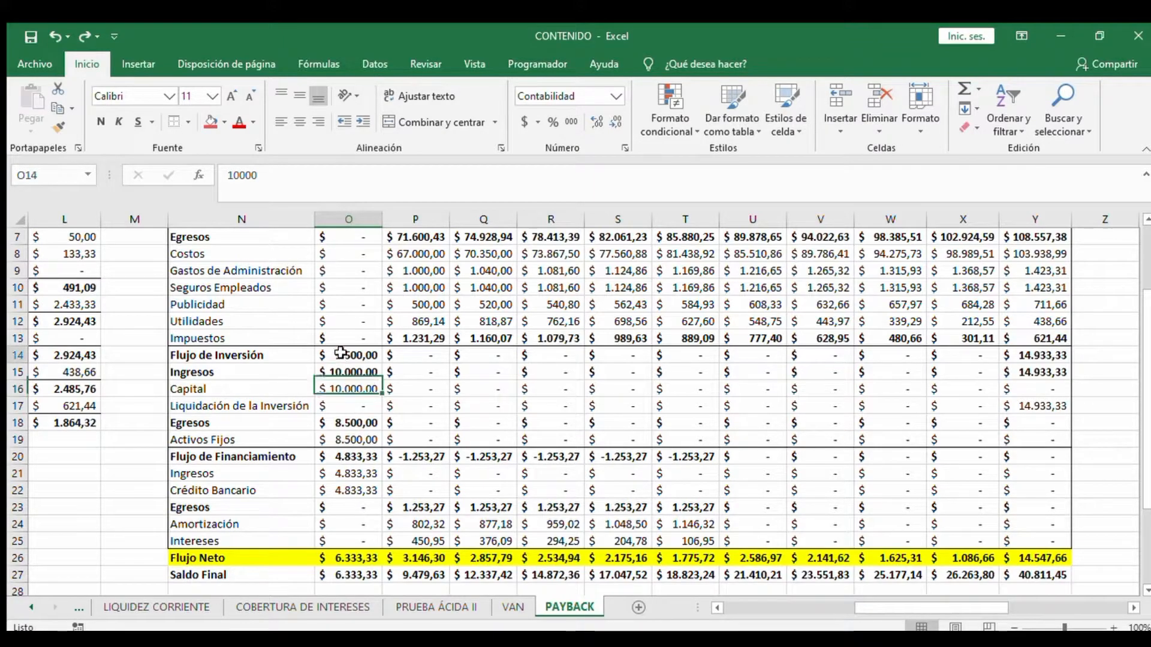
left_click(343, 355)
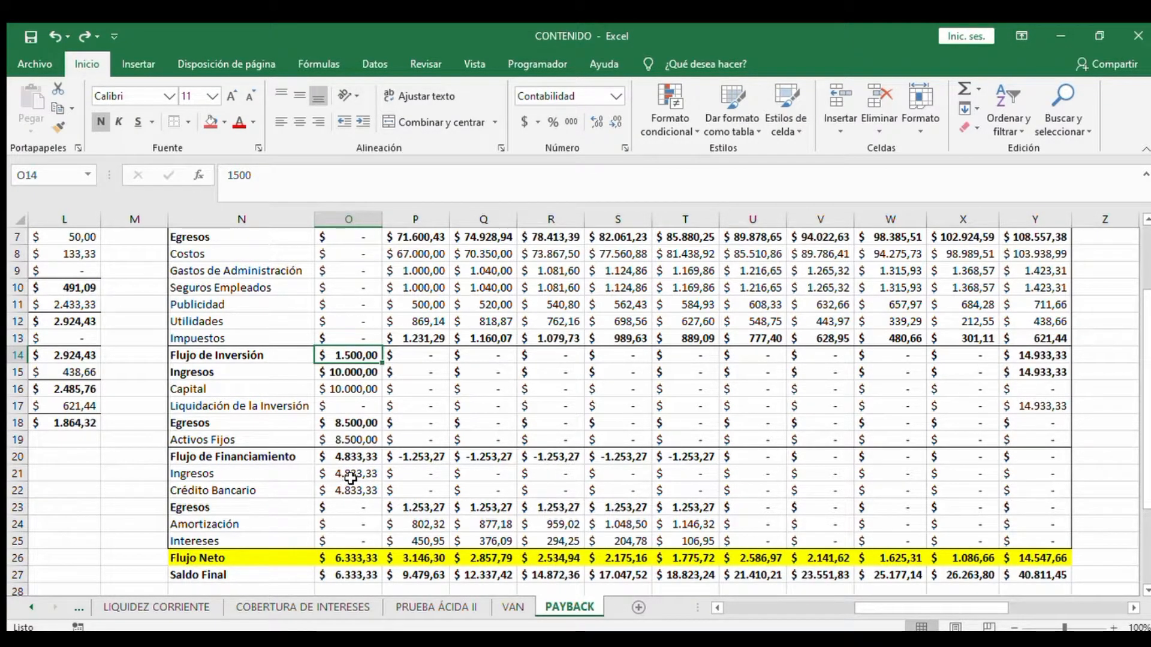
left_click(233, 475)
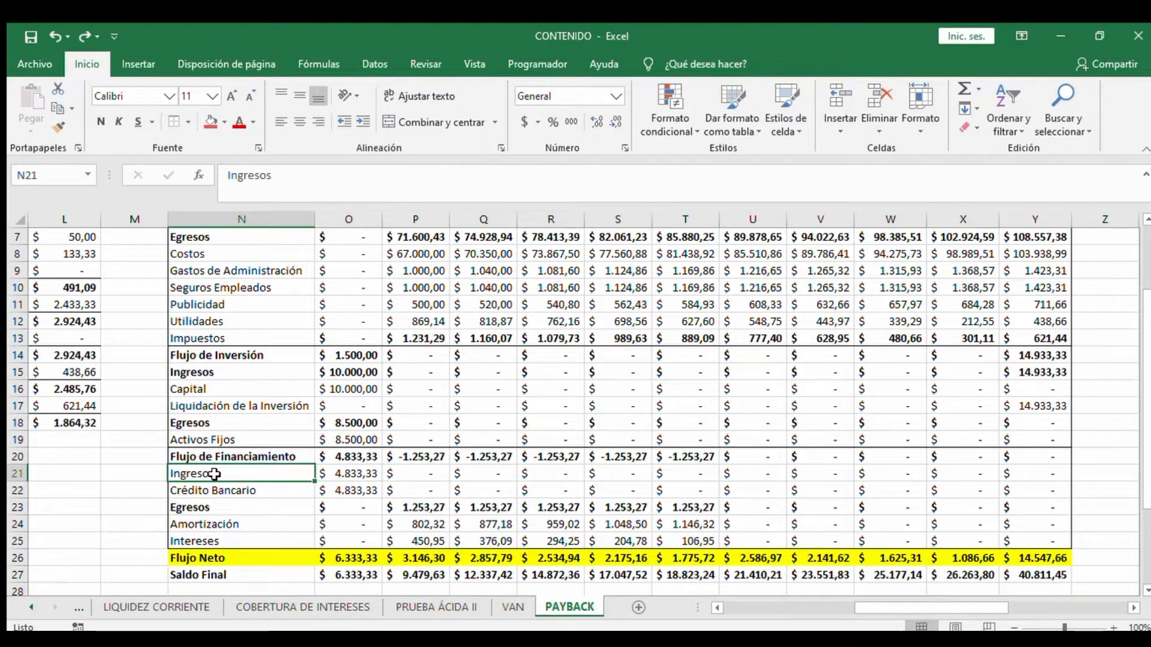
left_click(226, 488)
scroll(528, 490, "right", 6)
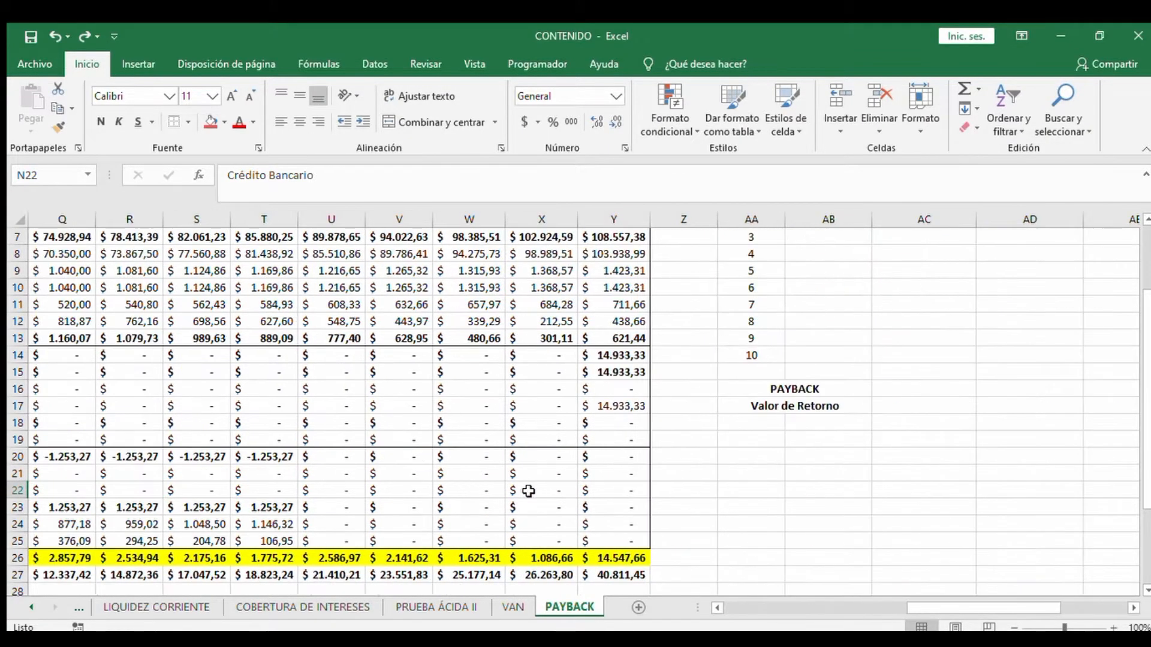
scroll(528, 490, "up", 2)
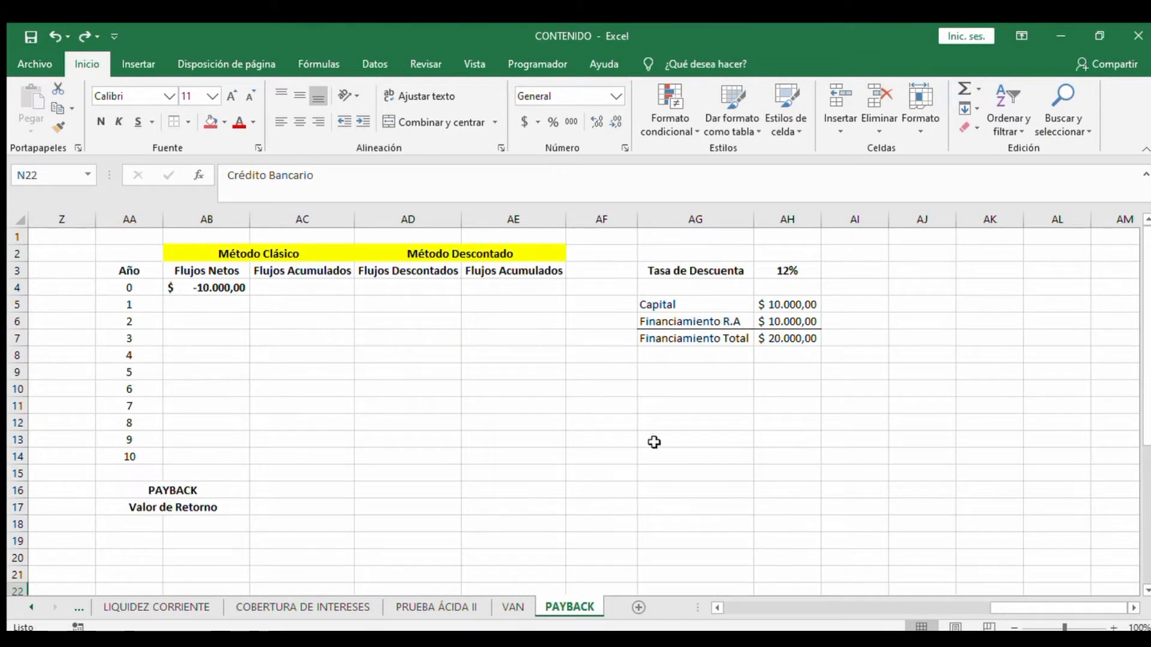
left_click(784, 320)
type("48333")
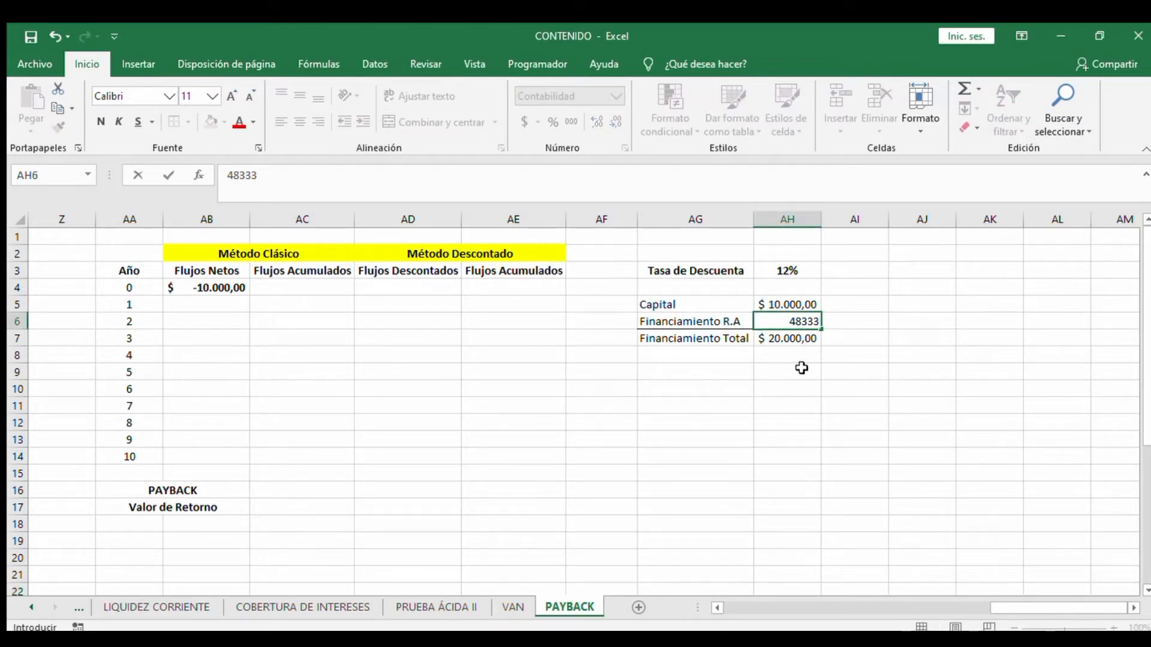
key("Return")
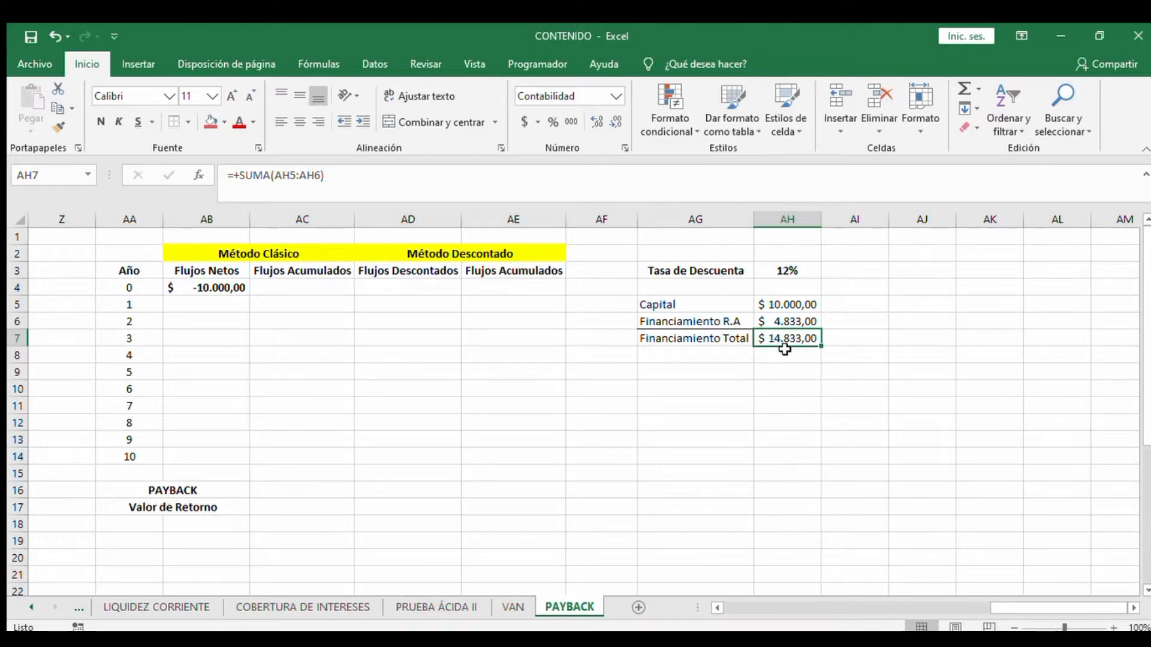
Review the Año 0 Crédito Bancario, Flujo de Financiamiento and Flujo Neto, plus the Año 1 to Año 10 flows and Ventas row
scroll(693, 429, "left", 6)
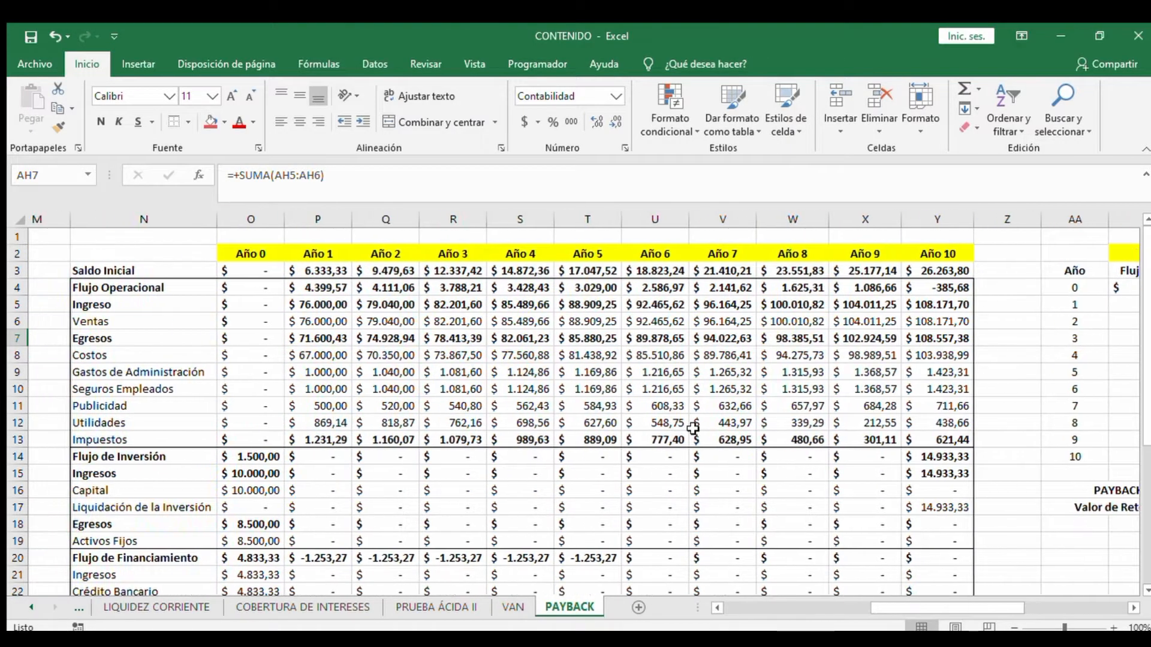
scroll(692, 428, "down", 2)
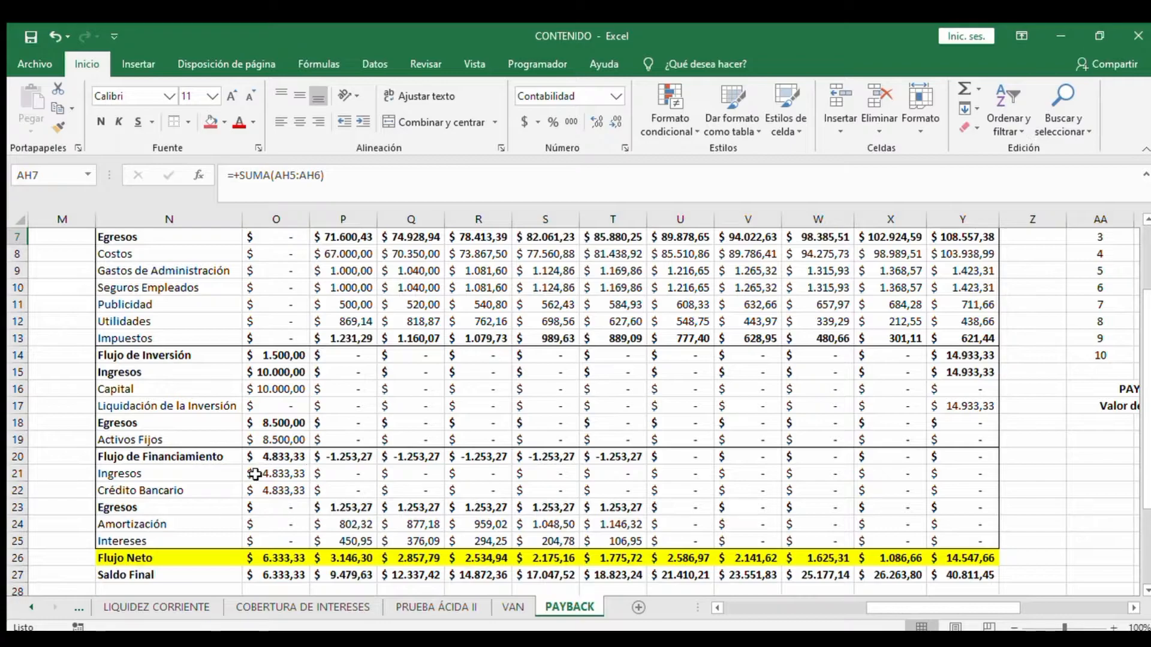
left_click(254, 490)
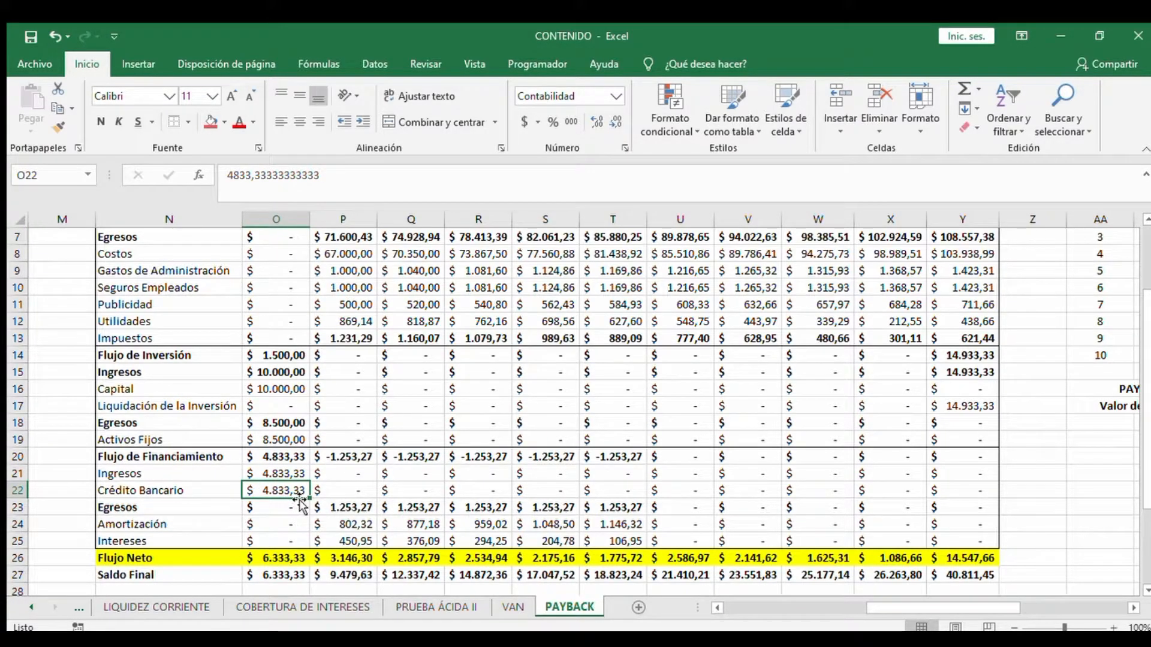
left_click(273, 457)
left_click(277, 558)
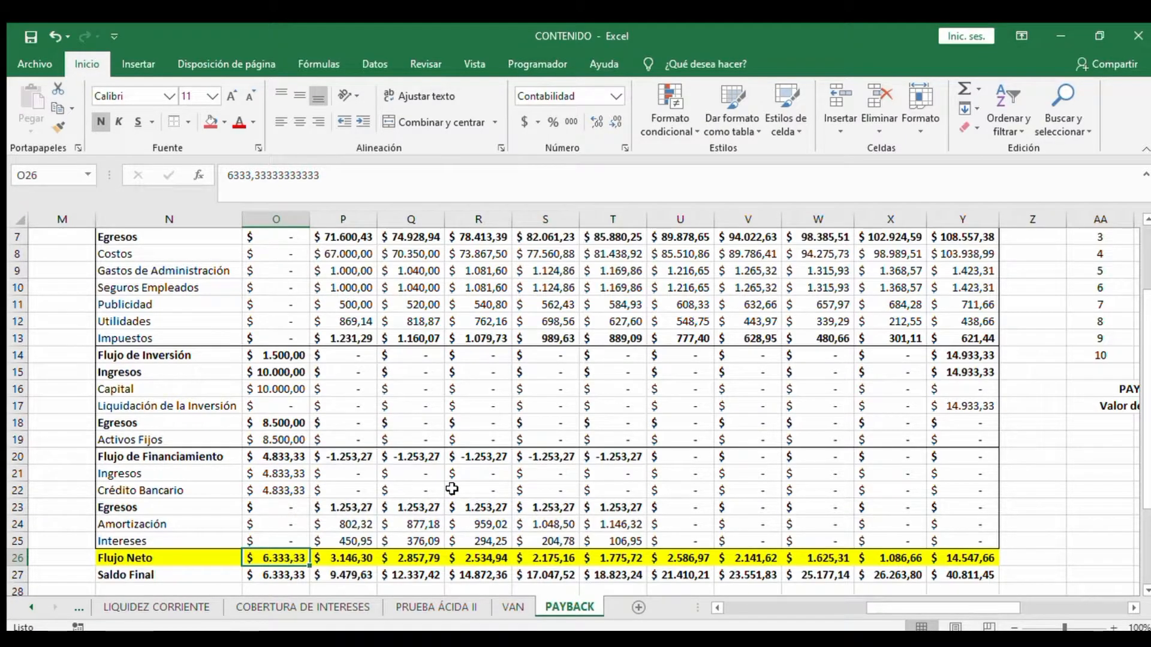
scroll(452, 489, "up", 2)
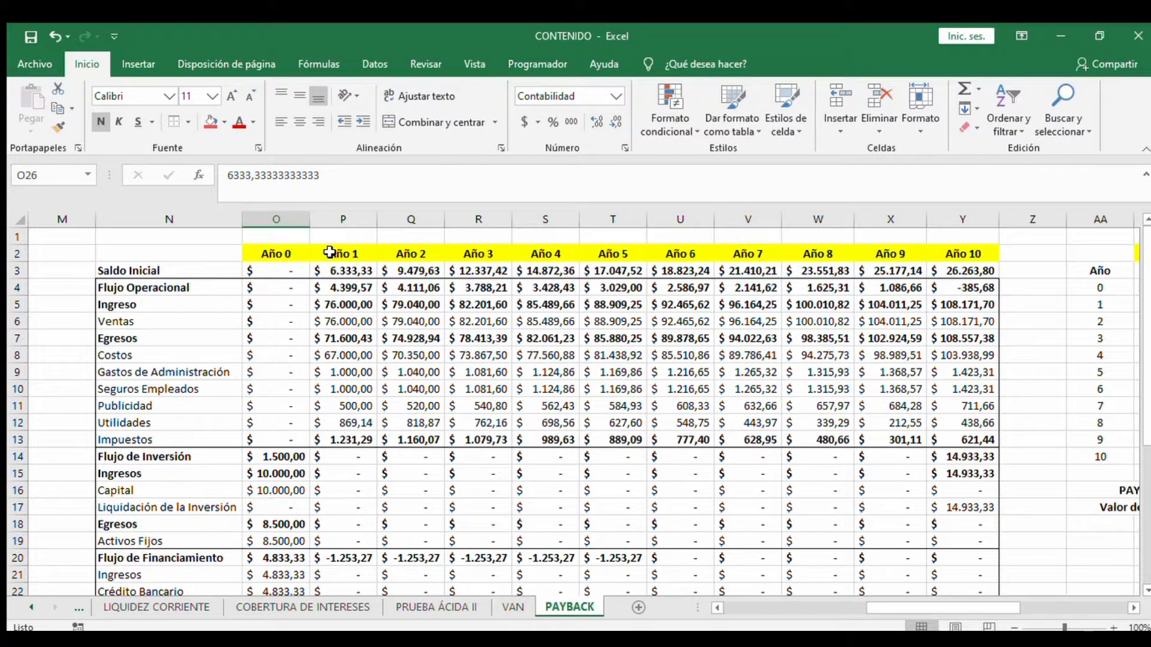
left_click_drag(329, 252, 956, 567)
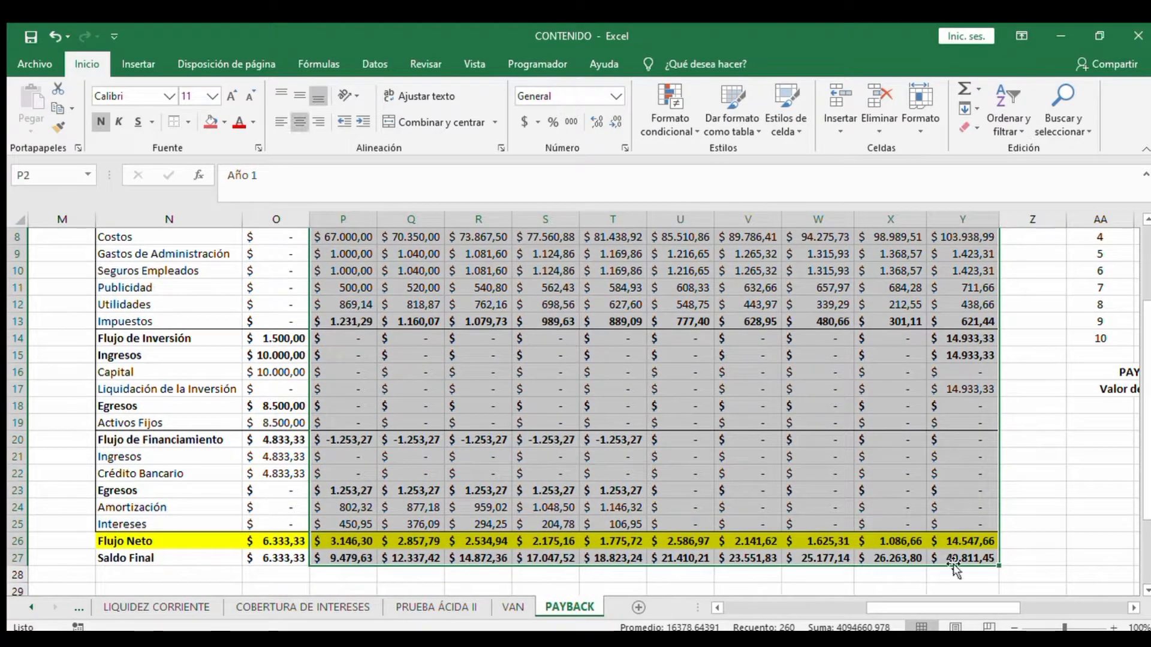
left_click(744, 440)
scroll(526, 298, "up", 3)
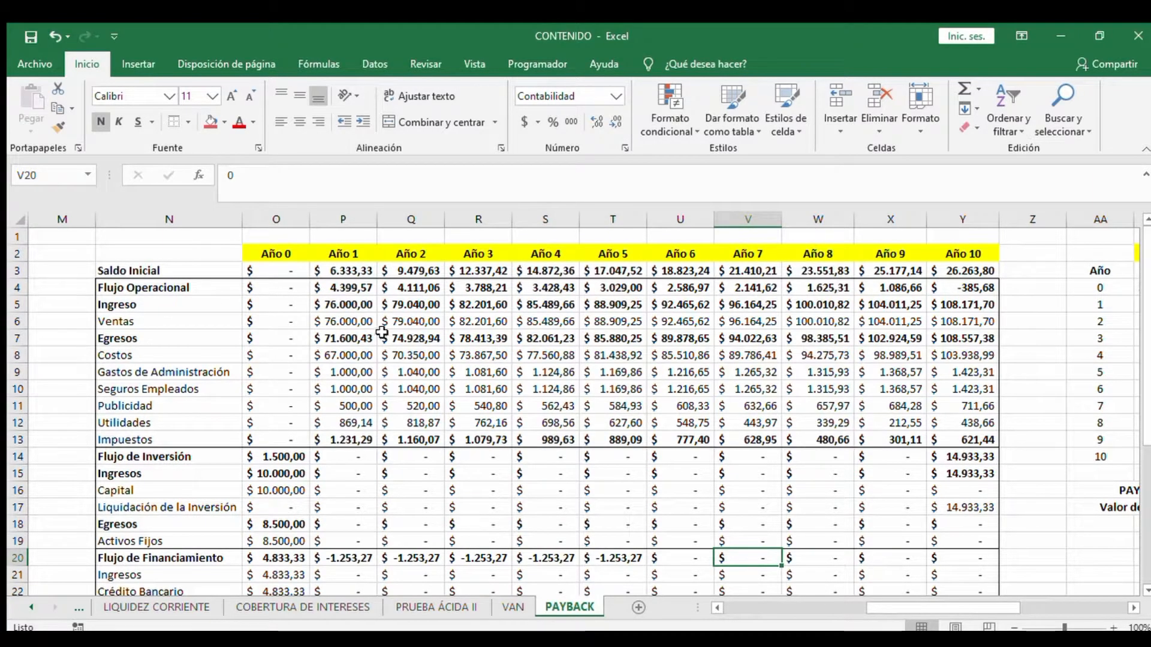
left_click(368, 323)
left_click_drag(368, 323, 932, 319)
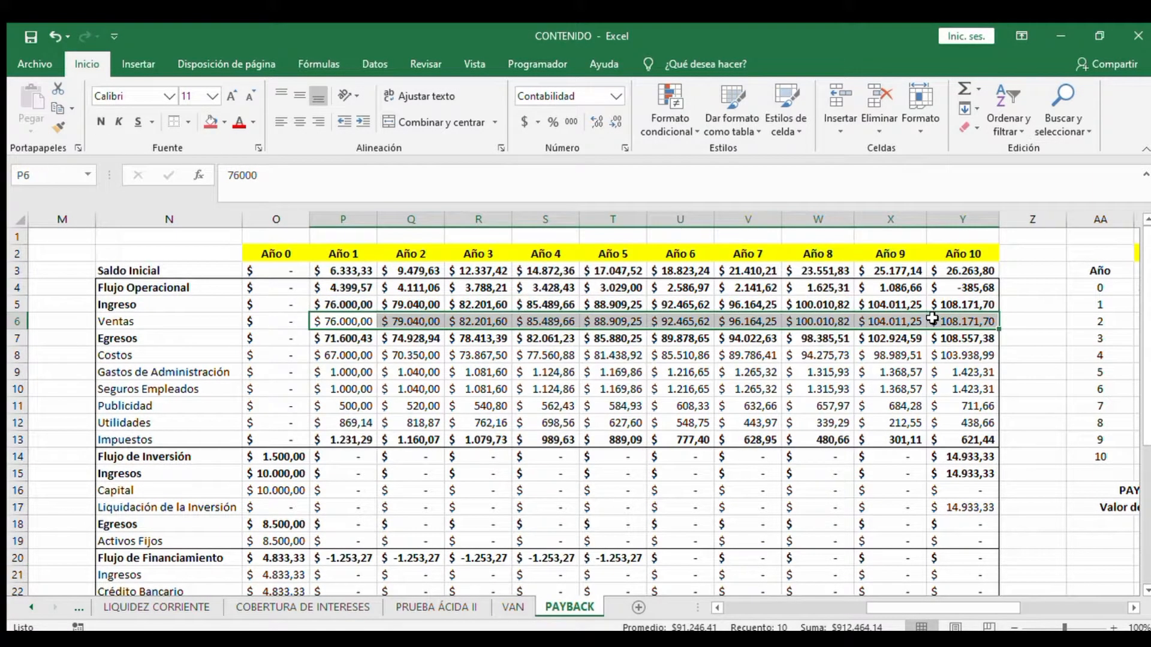
Examine the Año 1 to Año 10 operating costs and Flujo Operacional, the Flujo de Inversión entries, Activos Fijos and the Liquidación de la Inversión
left_click_drag(342, 355, 971, 452)
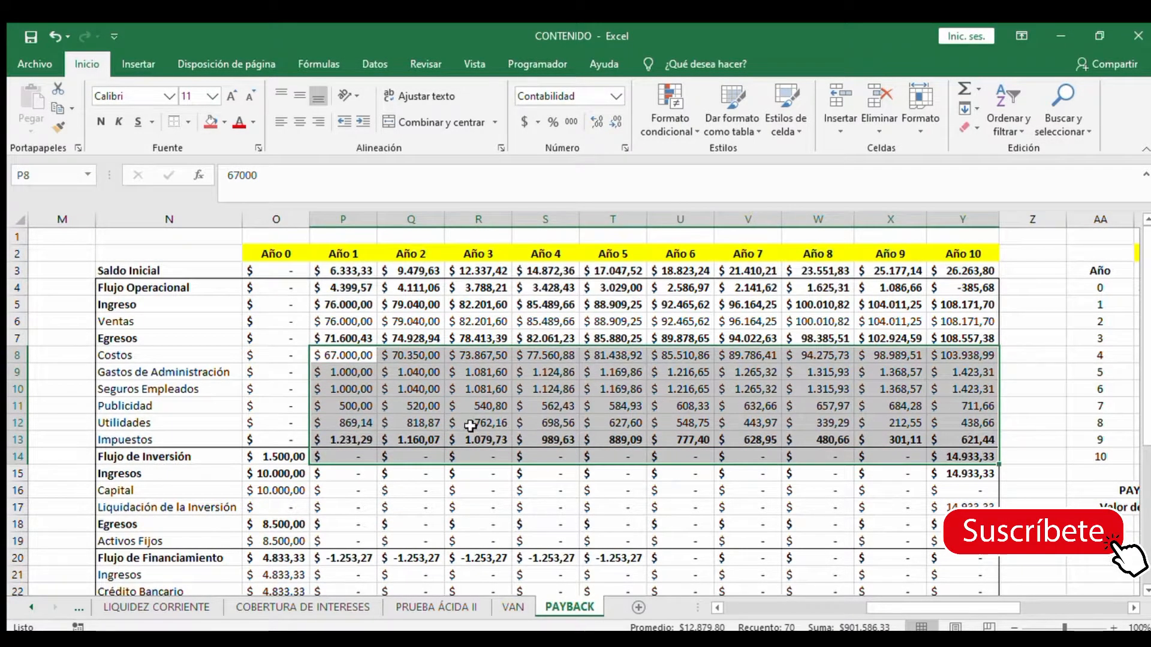
left_click(471, 426)
left_click_drag(172, 297, 980, 292)
scroll(539, 513, "down", 1)
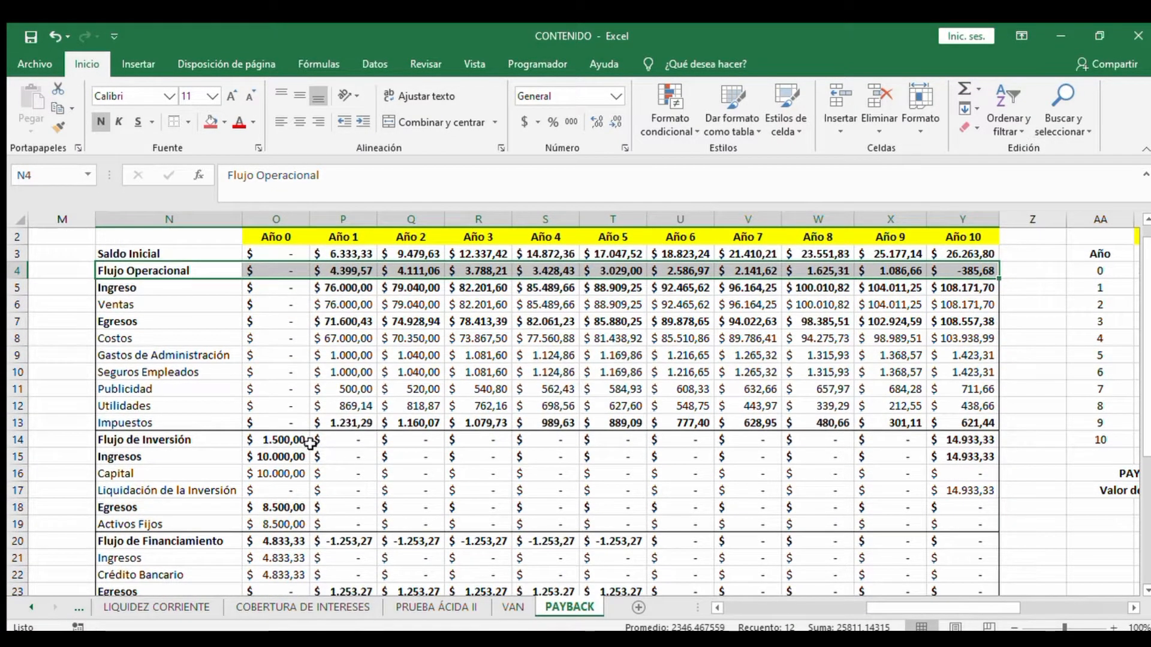
left_click_drag(330, 449, 889, 517)
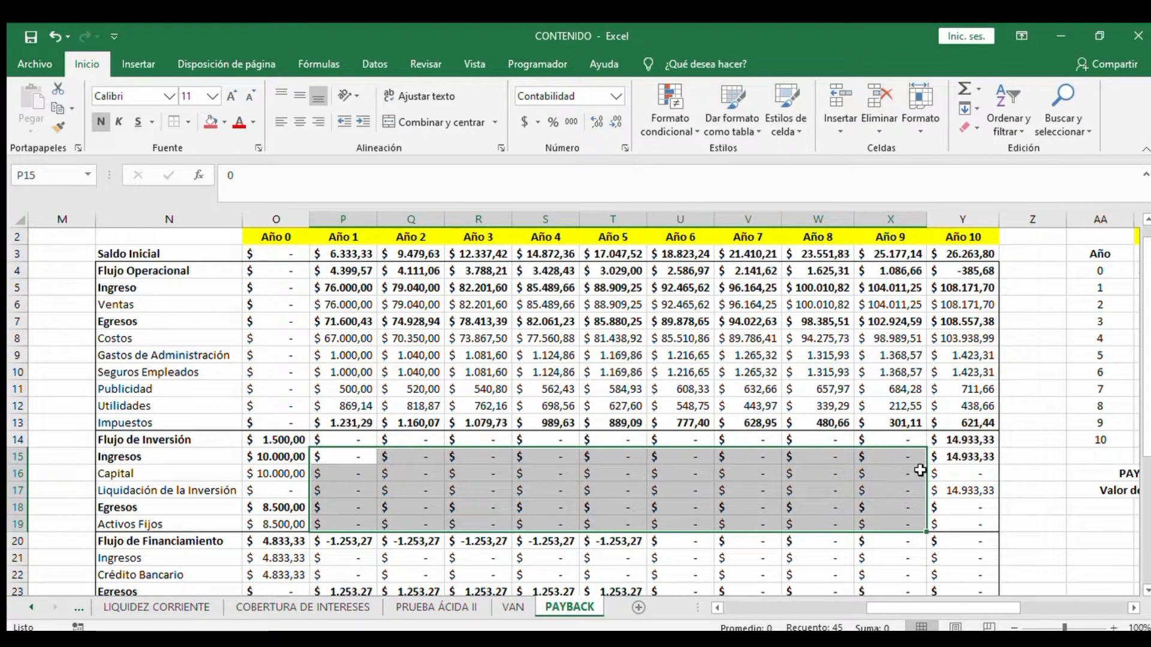
left_click(947, 492)
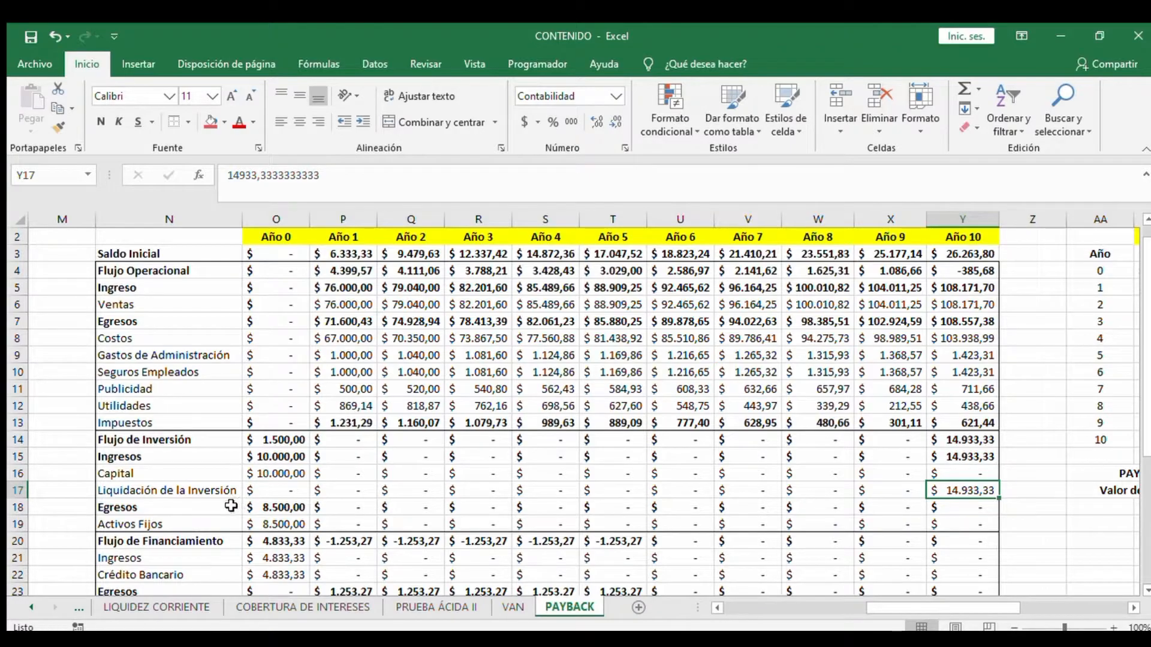
left_click(280, 522)
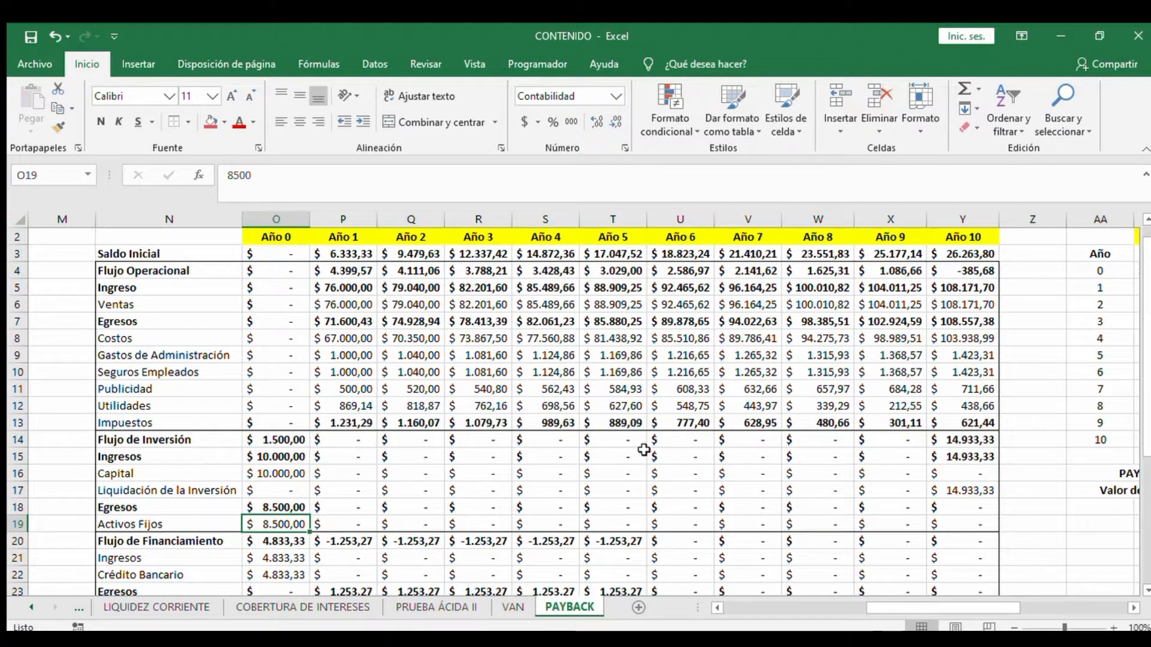
left_click(971, 489)
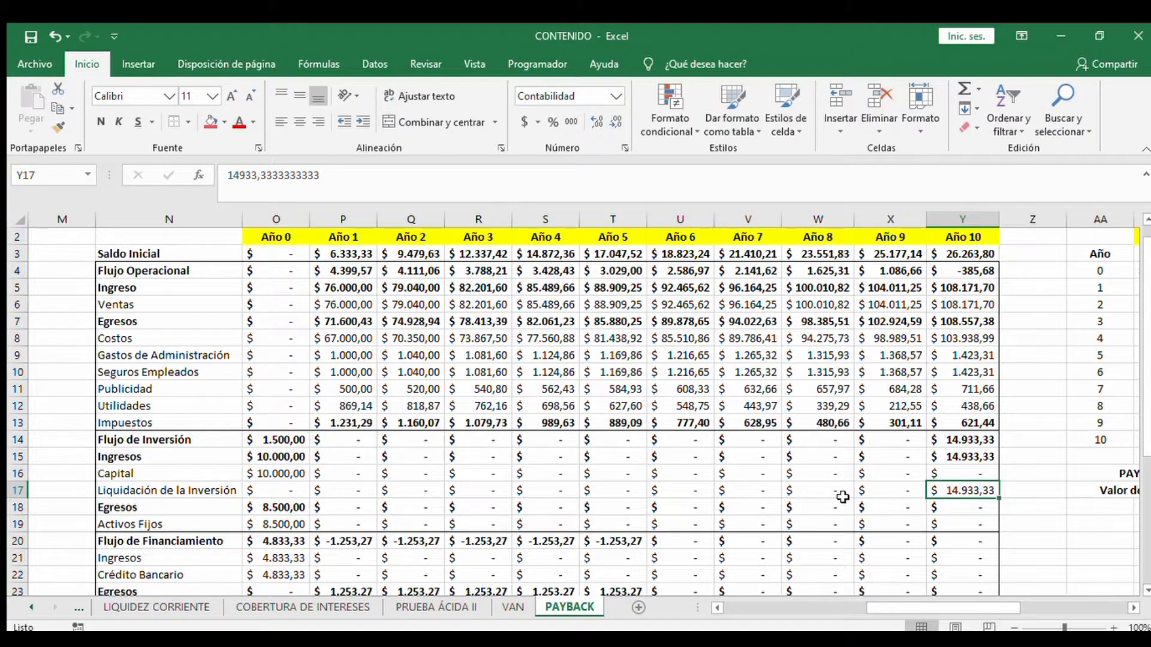
scroll(843, 496, "down", 1)
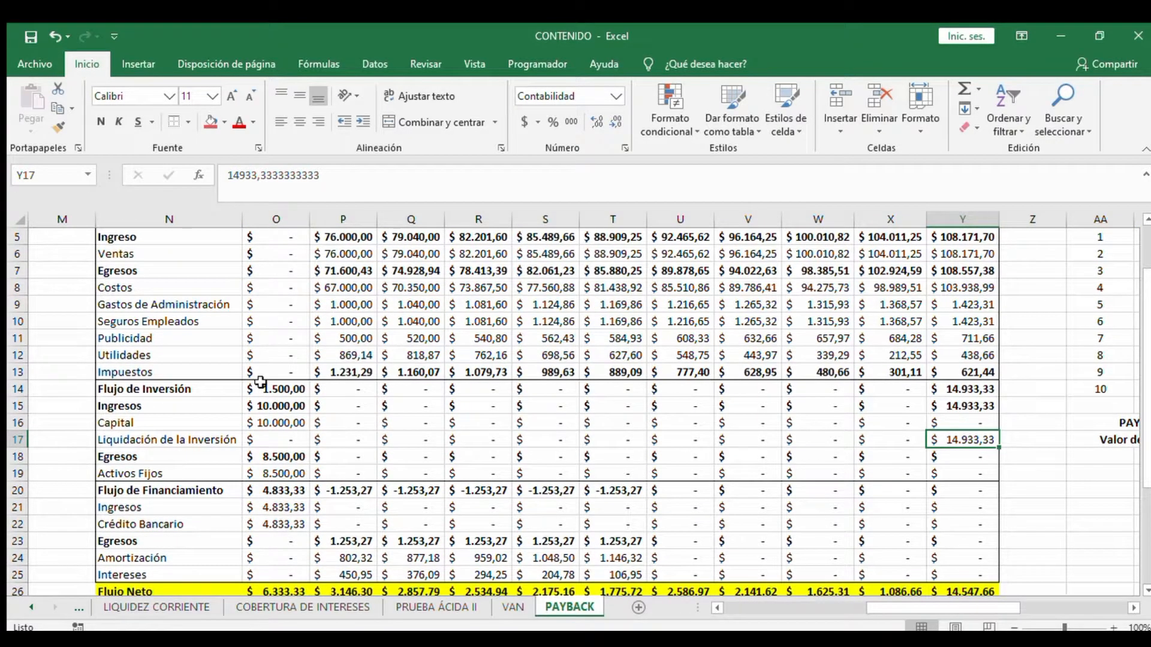
left_click(135, 389)
left_click(961, 440)
Review the Flujo de Financiamiento section with its Amortización and Intereses for Año 1 to Año 10, plus the Año 1 Flujo Neto
scroll(633, 468, "down", 1)
left_click(129, 473)
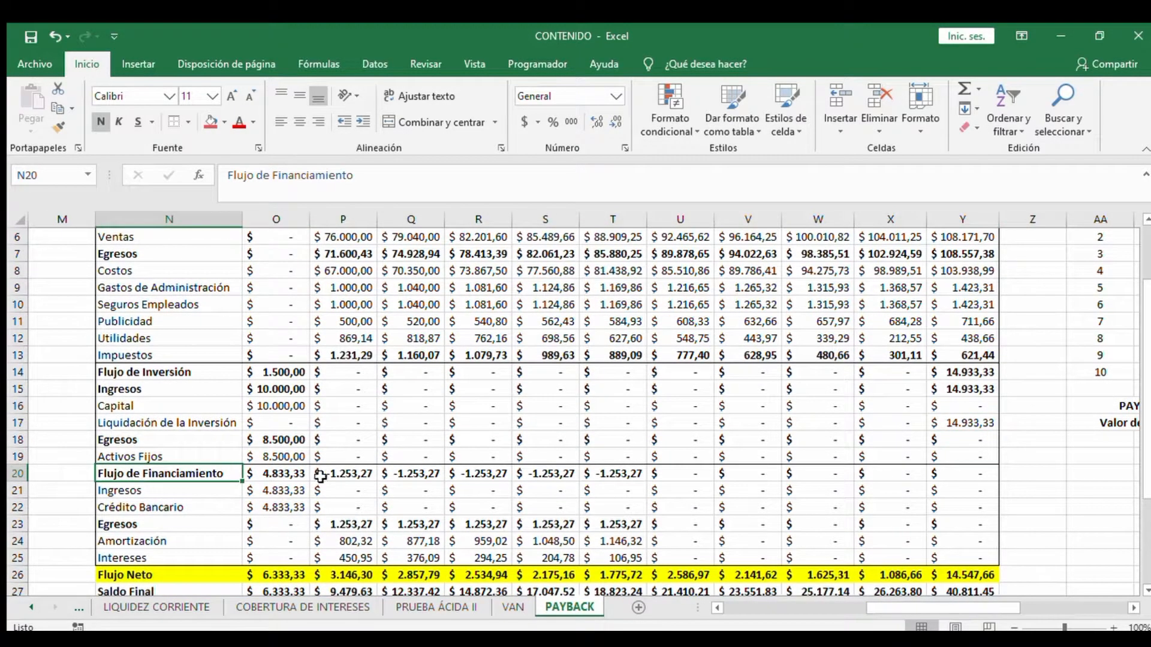
left_click_drag(335, 543, 631, 552)
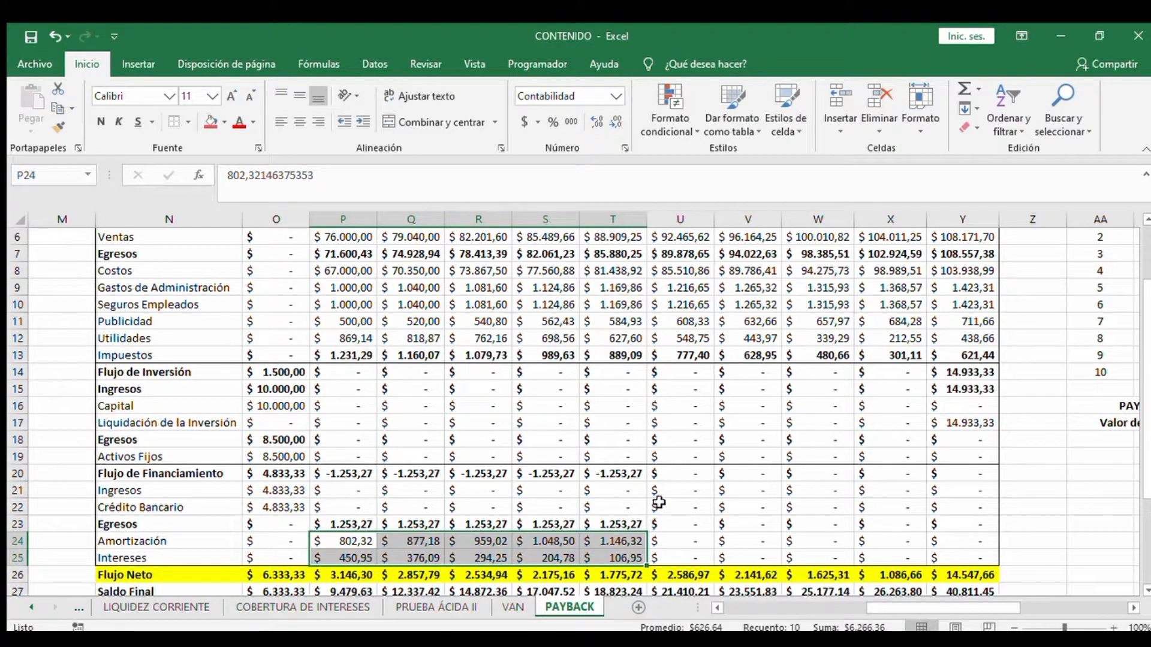
scroll(668, 477, "up", 2)
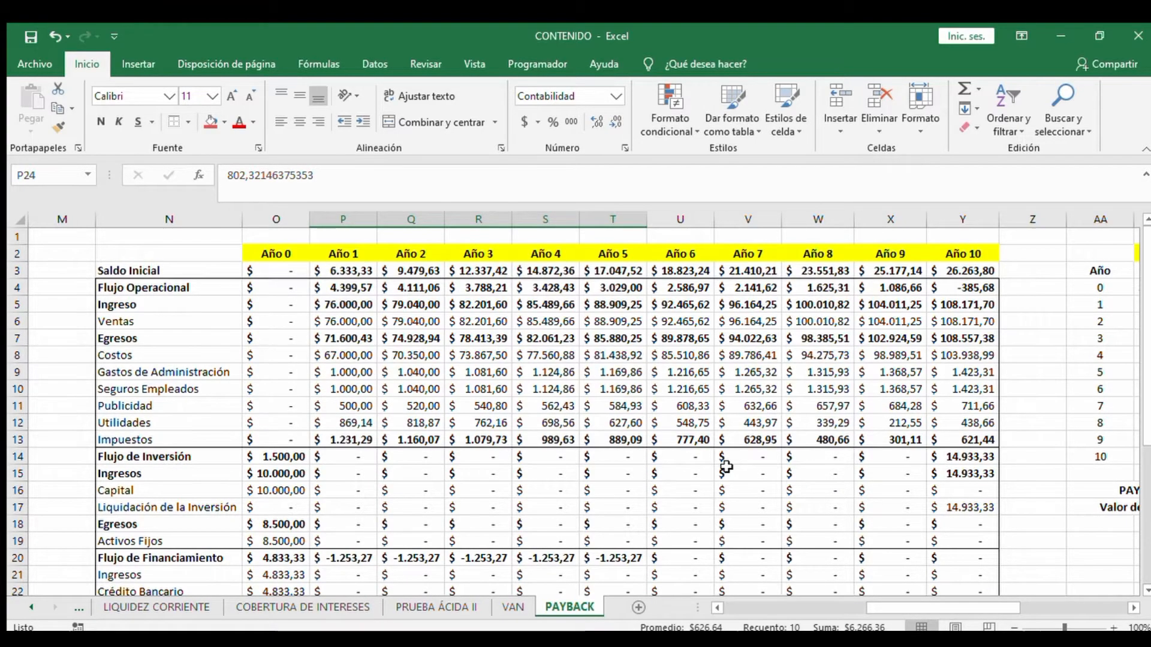
scroll(727, 467, "down", 3)
left_click_drag(662, 487, 946, 504)
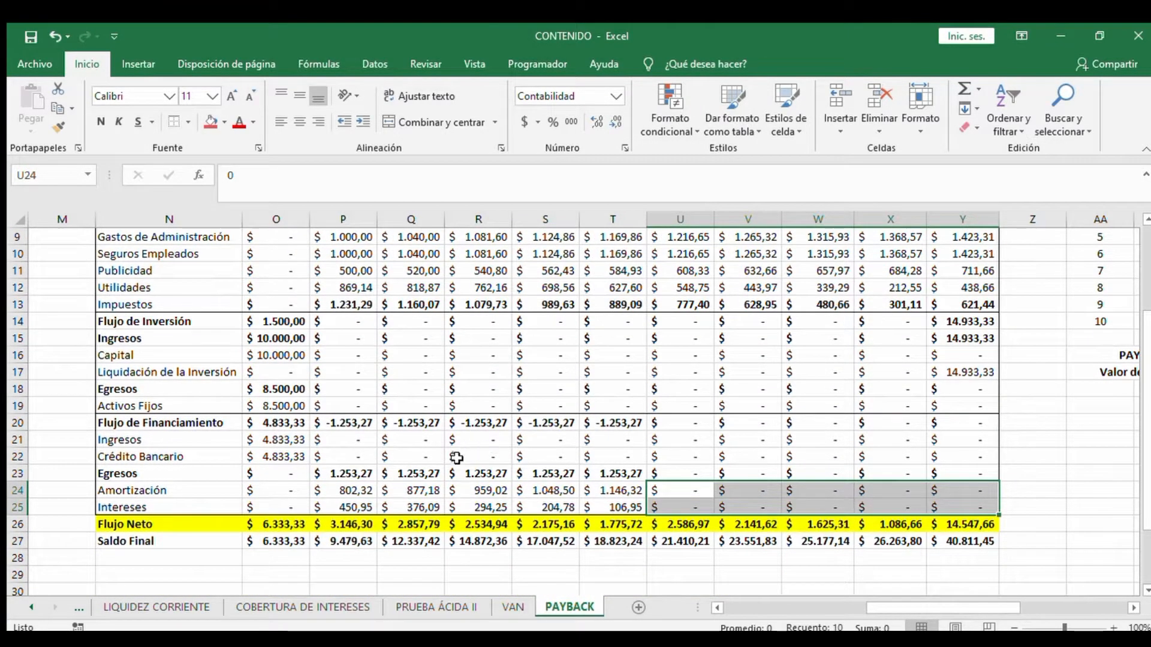
left_click(329, 526)
scroll(329, 527, "up", 2)
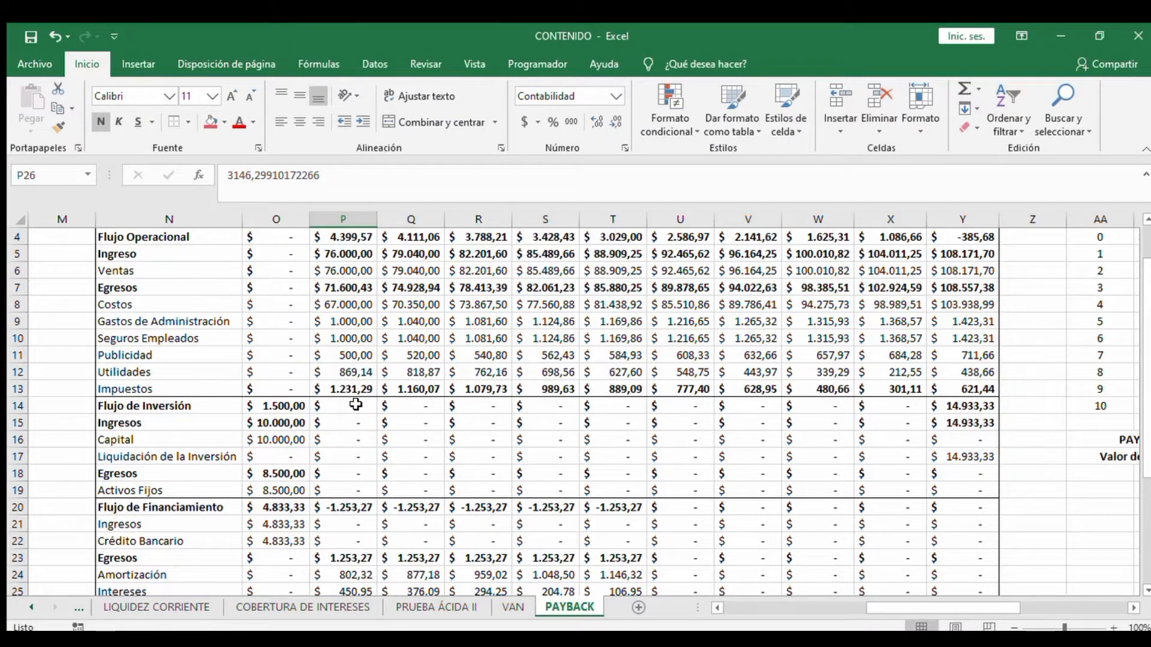
scroll(407, 418, "down", 3)
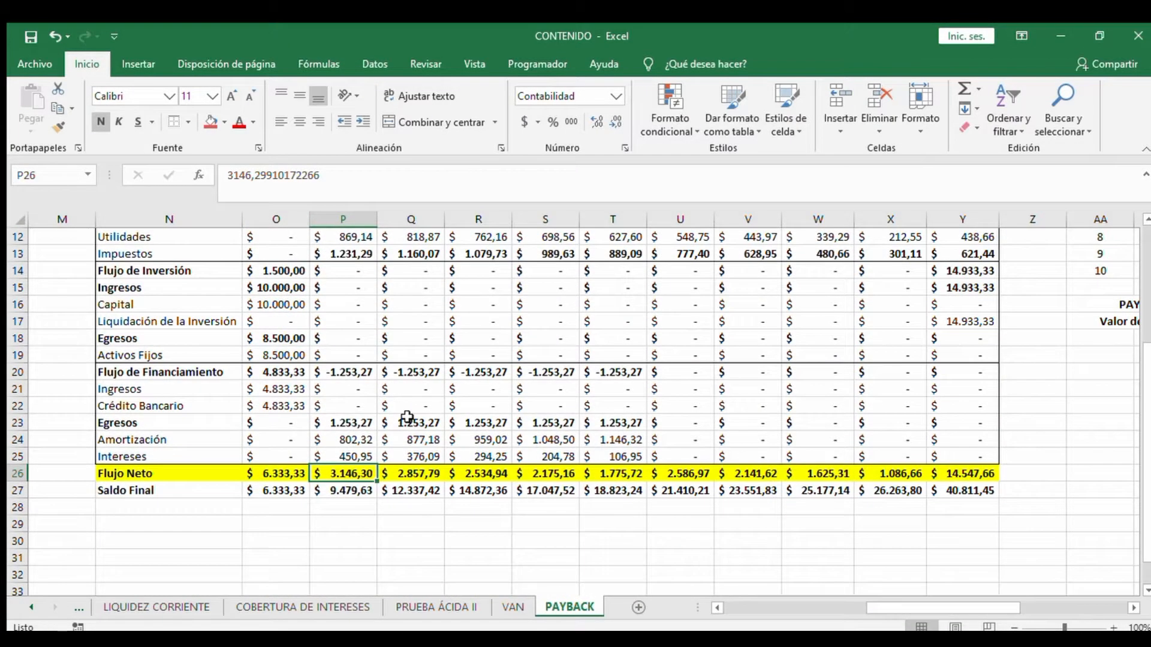
Trace how the Año 0 Saldo Final and Año 1 Flujo Neto carry forward, and review both rows through Año 10
key("Return")
left_click(278, 488)
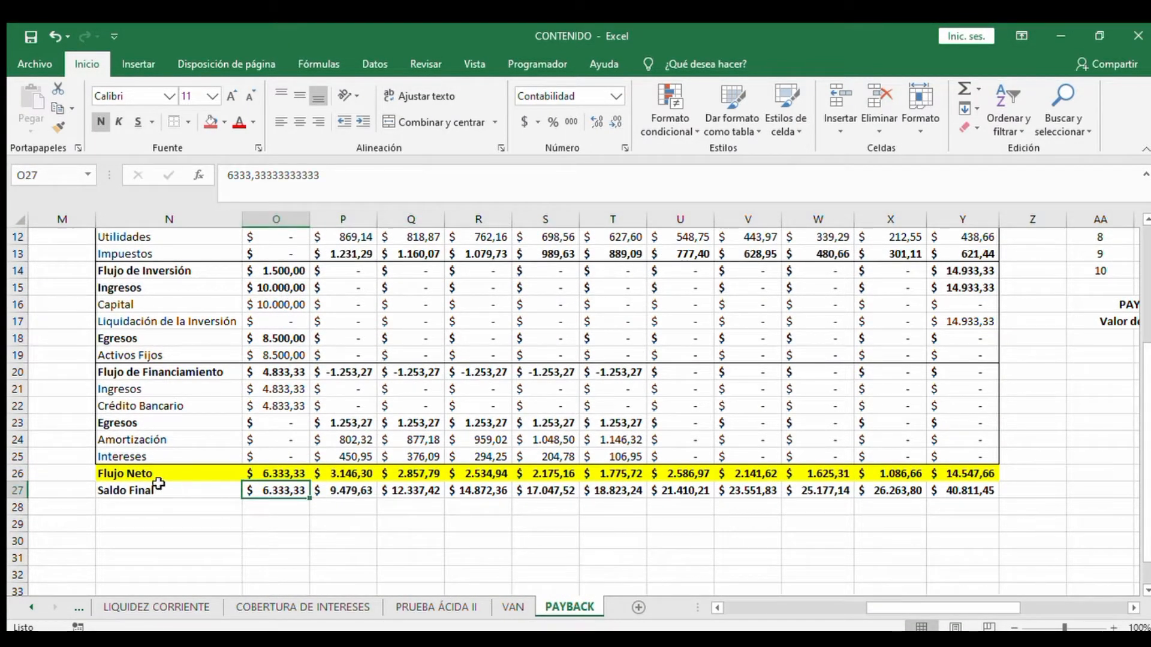
left_click(352, 477)
left_click(283, 489)
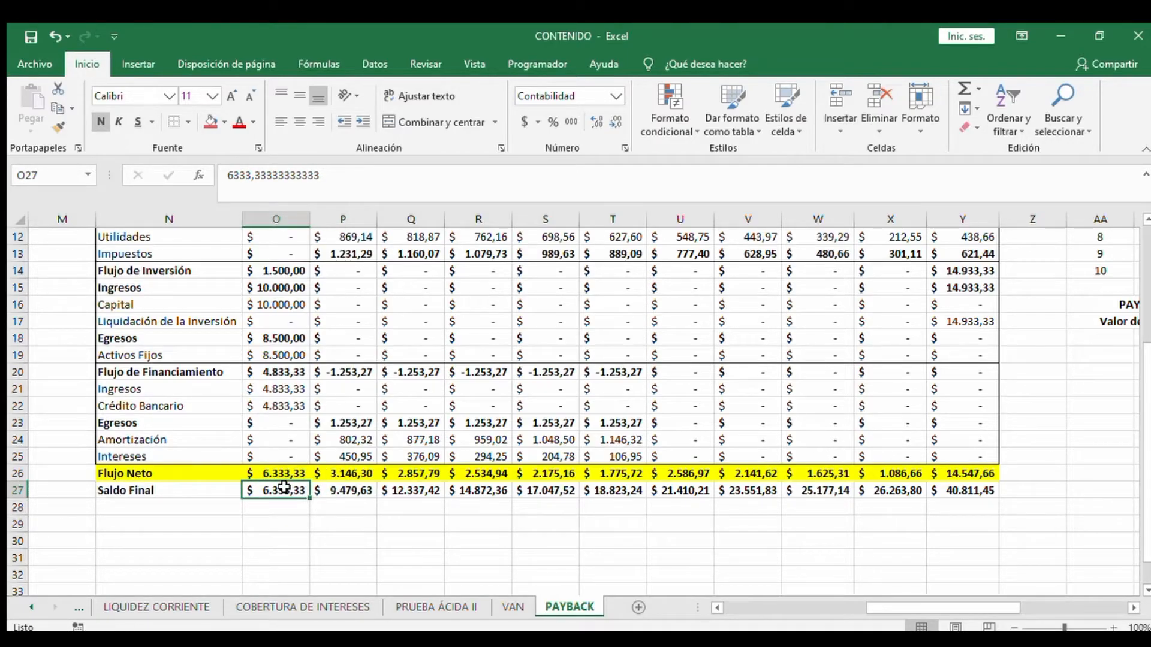
left_click(343, 493)
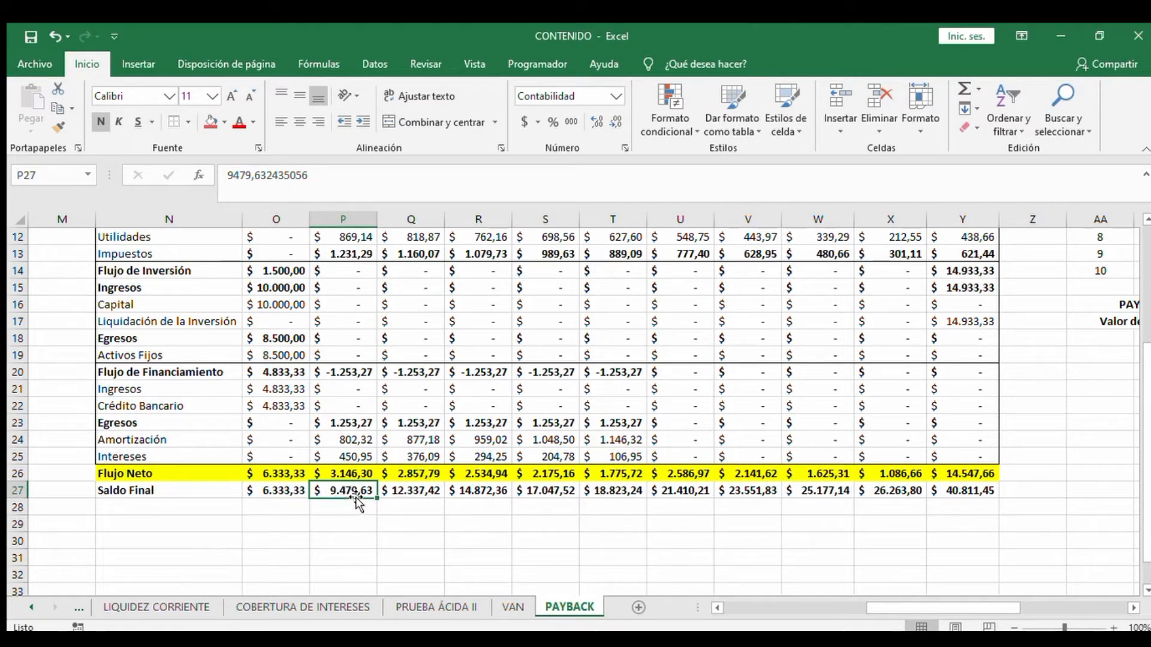
left_click(280, 493)
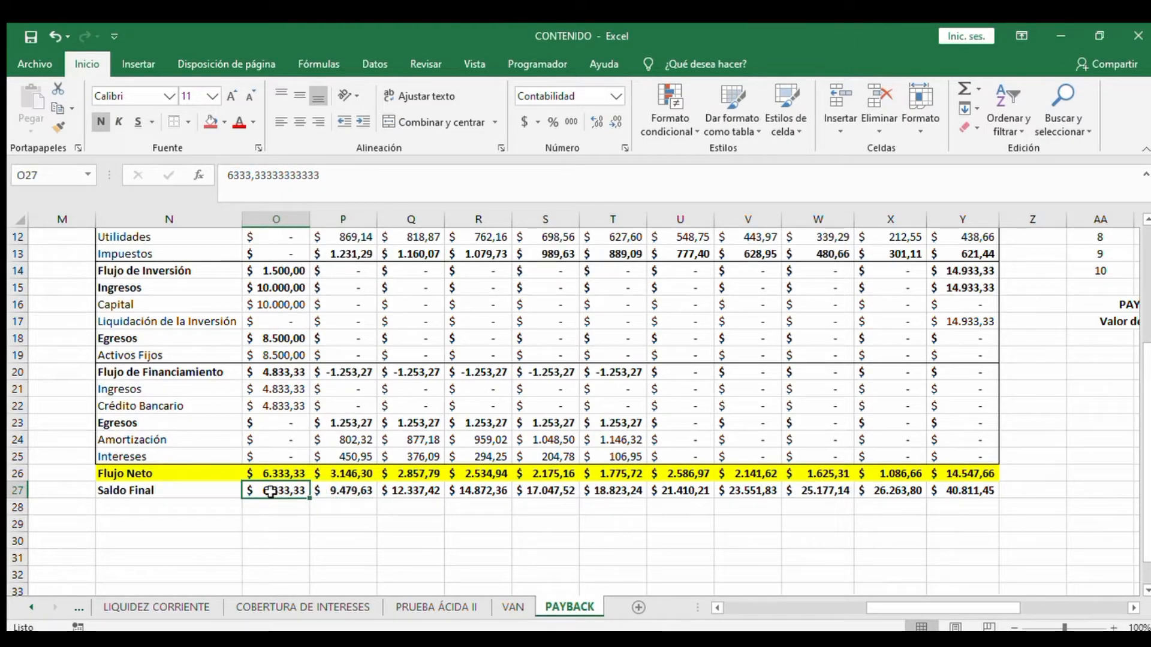
left_click(341, 474)
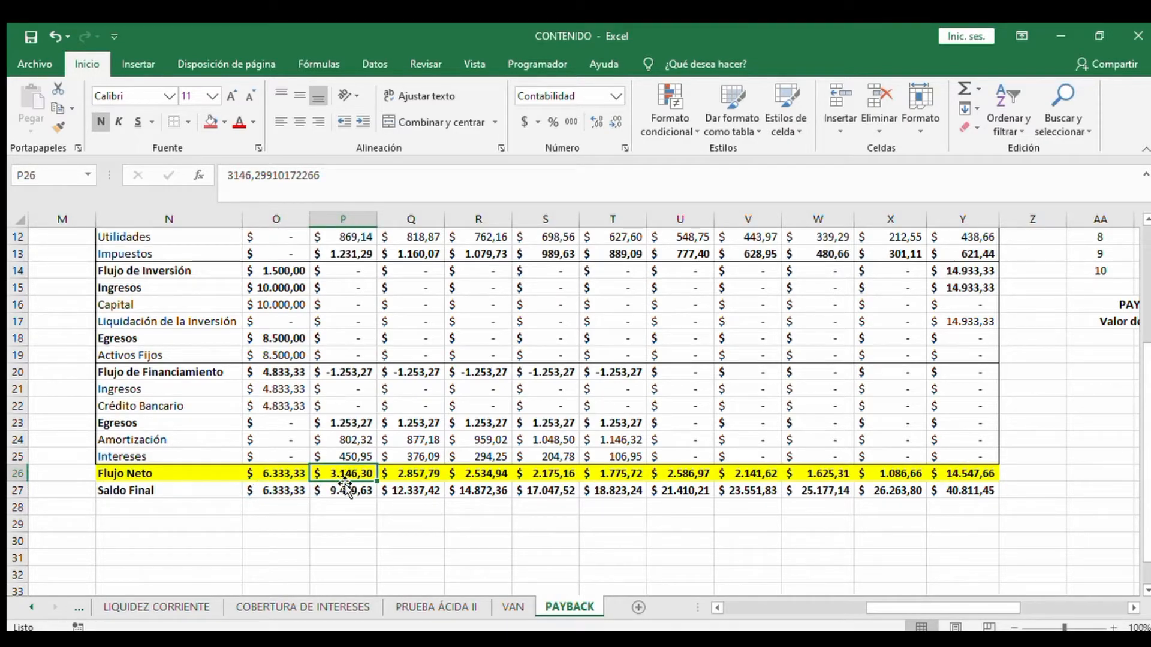
left_click_drag(416, 491, 749, 489)
left_click_drag(752, 491, 953, 496)
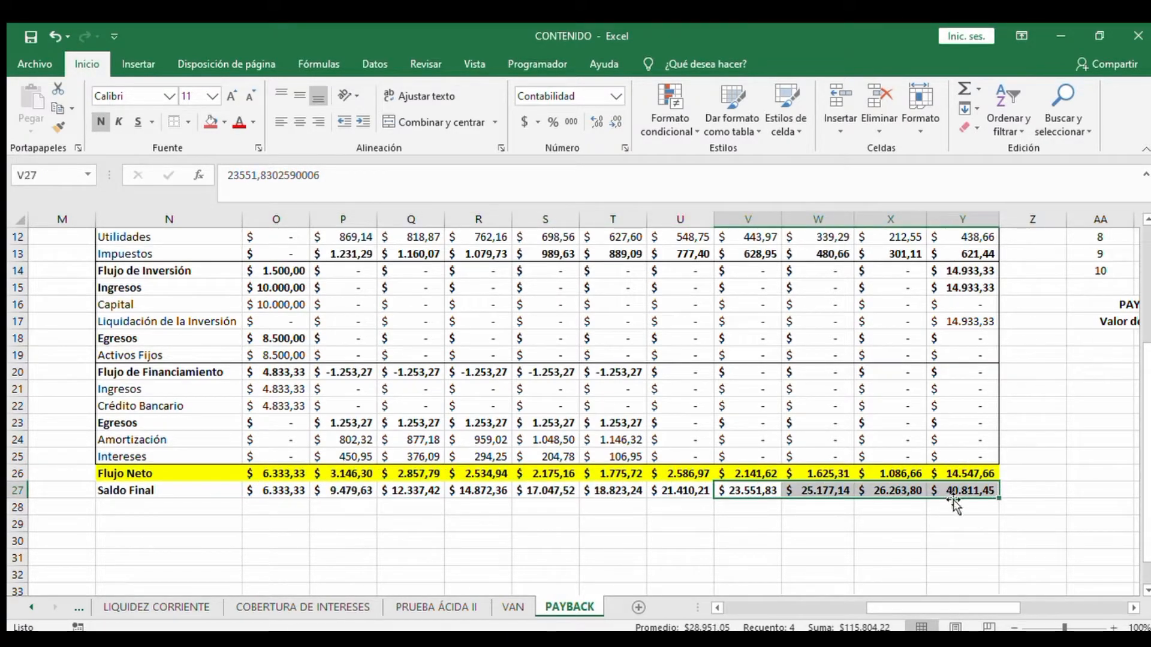
left_click(438, 524)
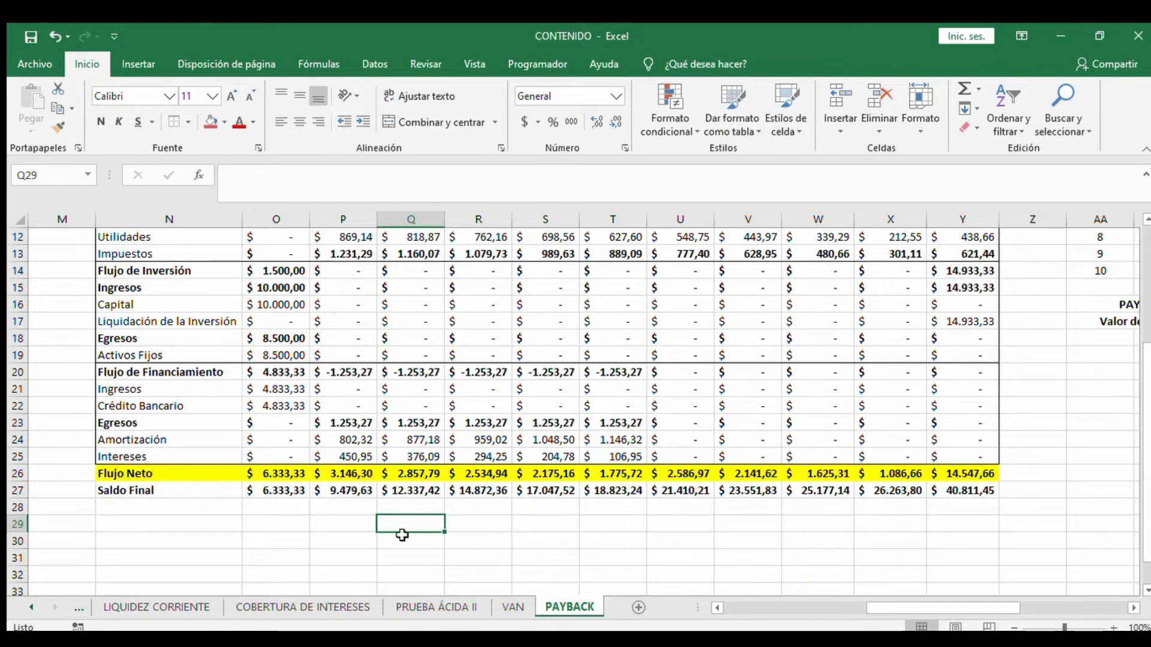
left_click_drag(149, 476, 950, 476)
scroll(836, 357, "up", 2)
scroll(836, 356, "down", 2)
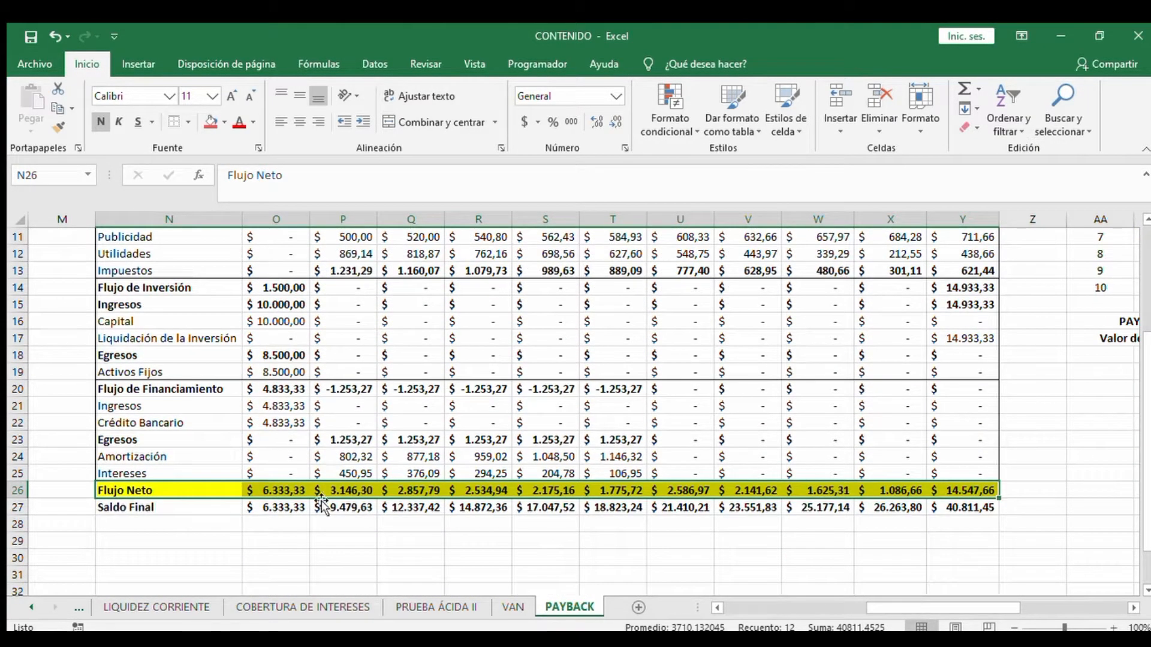
left_click(361, 493)
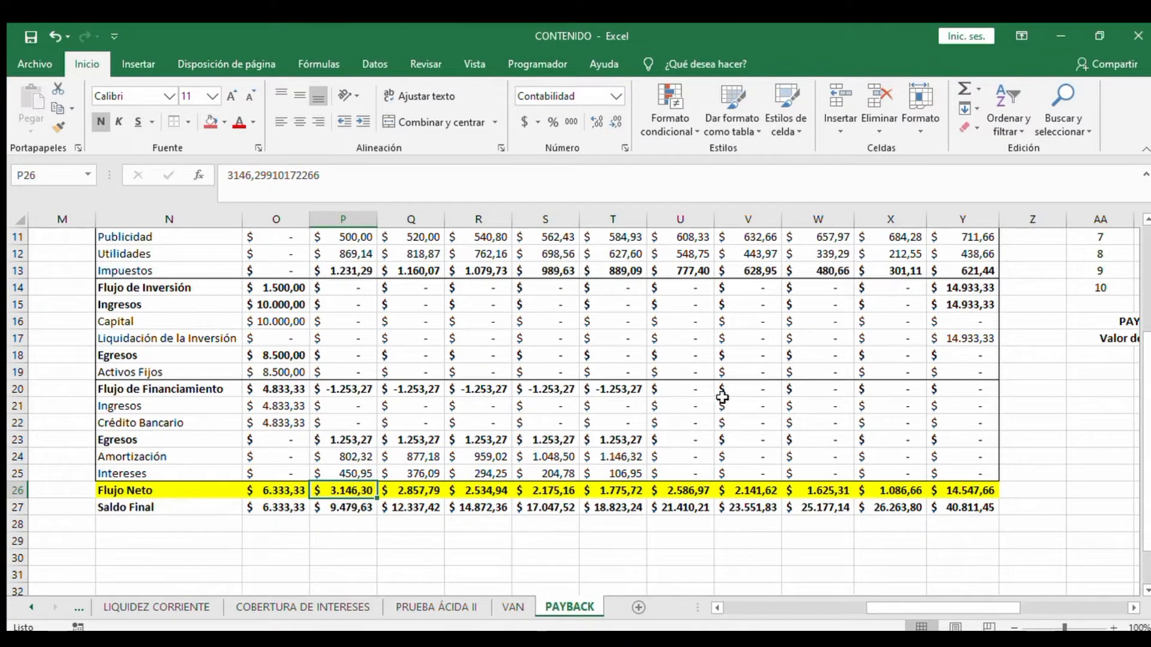
scroll(723, 398, "up", 2)
scroll(723, 398, "down", 2)
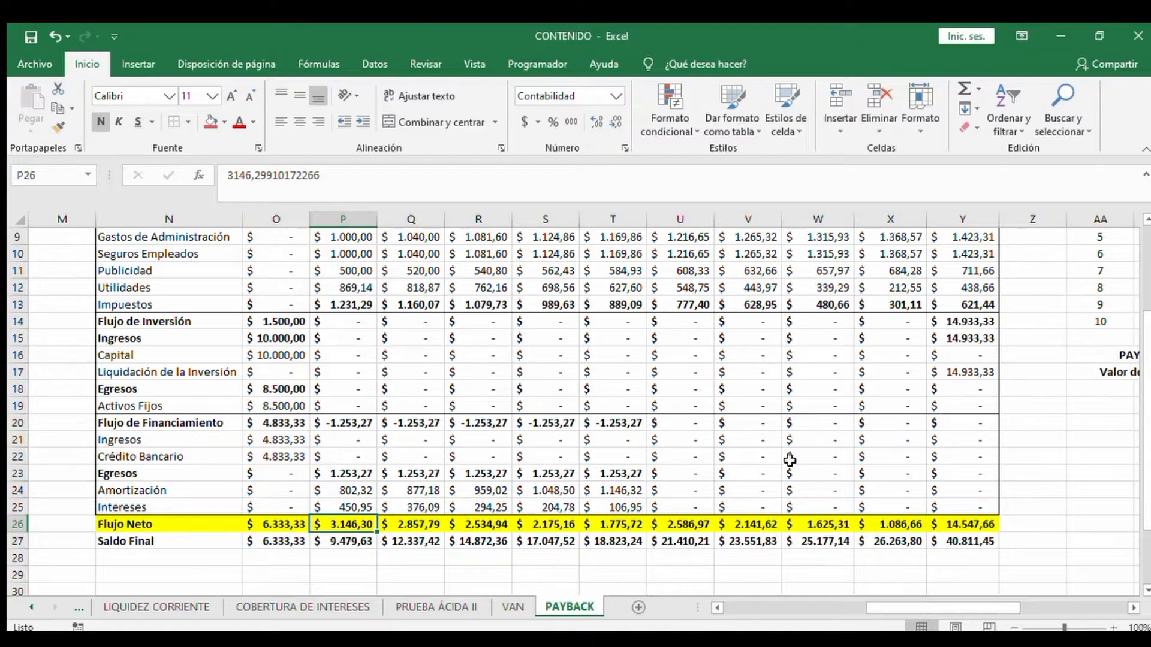
Copy the Año 1 to Año 10 Flujo Neto values and paste them transposed into the Método Clásico Flujos Netos column from AB5
left_click_drag(345, 524, 984, 527)
key("ctrl+c")
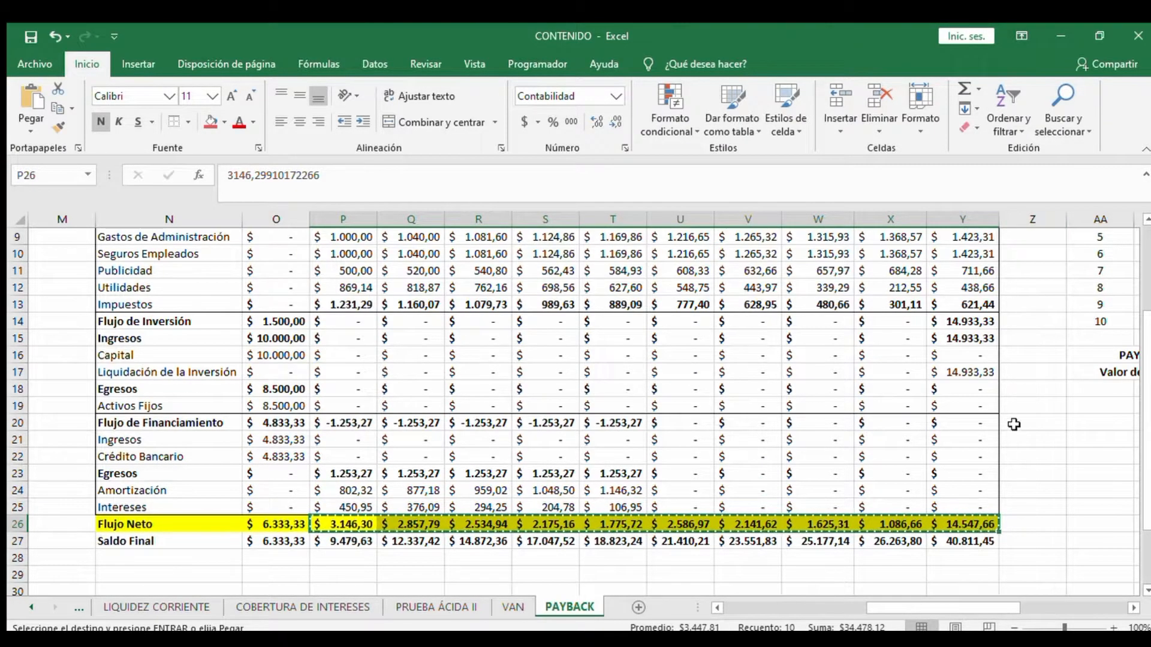
scroll(1043, 372, "right", 5)
scroll(1043, 371, "up", 3)
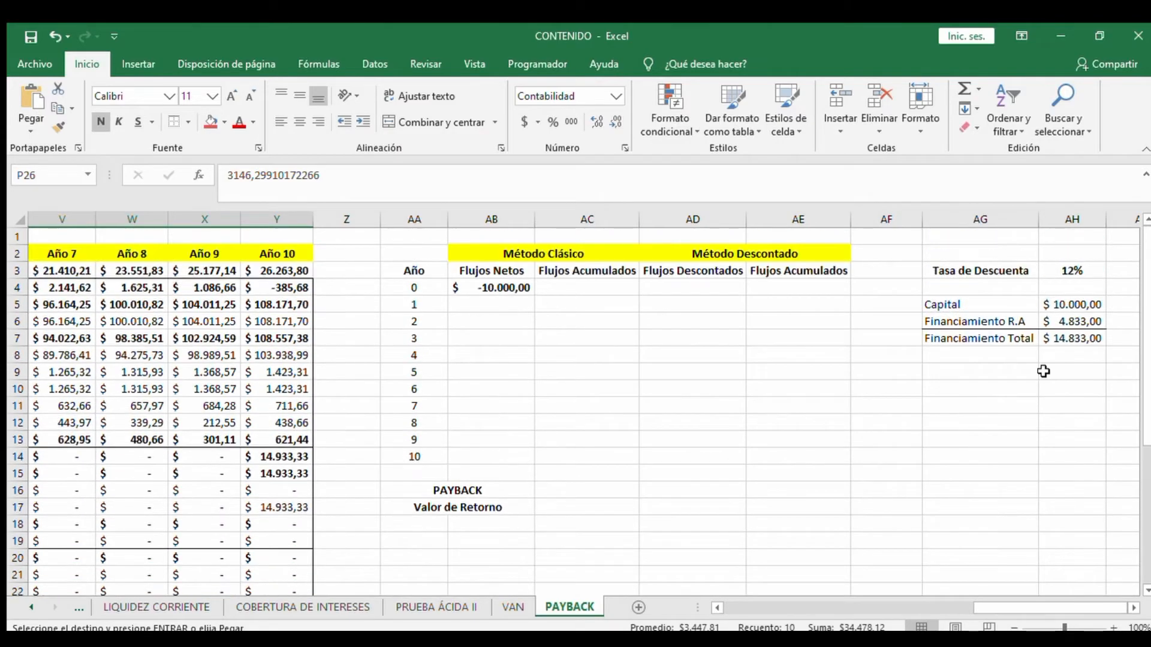
left_click(473, 306)
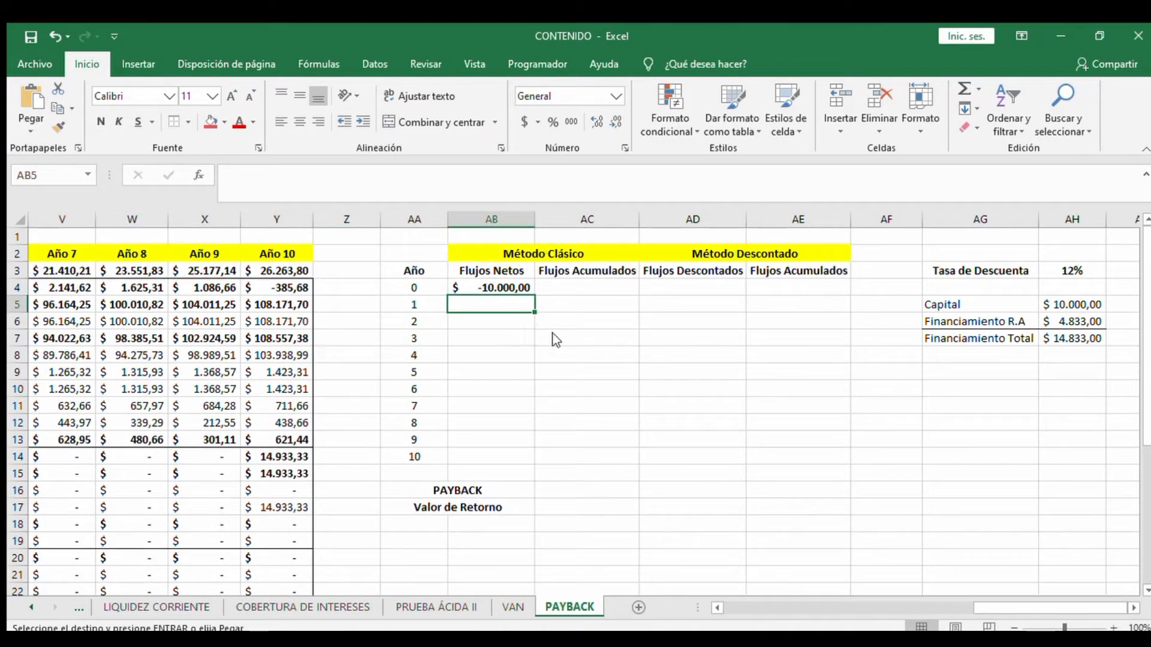
left_click(577, 345)
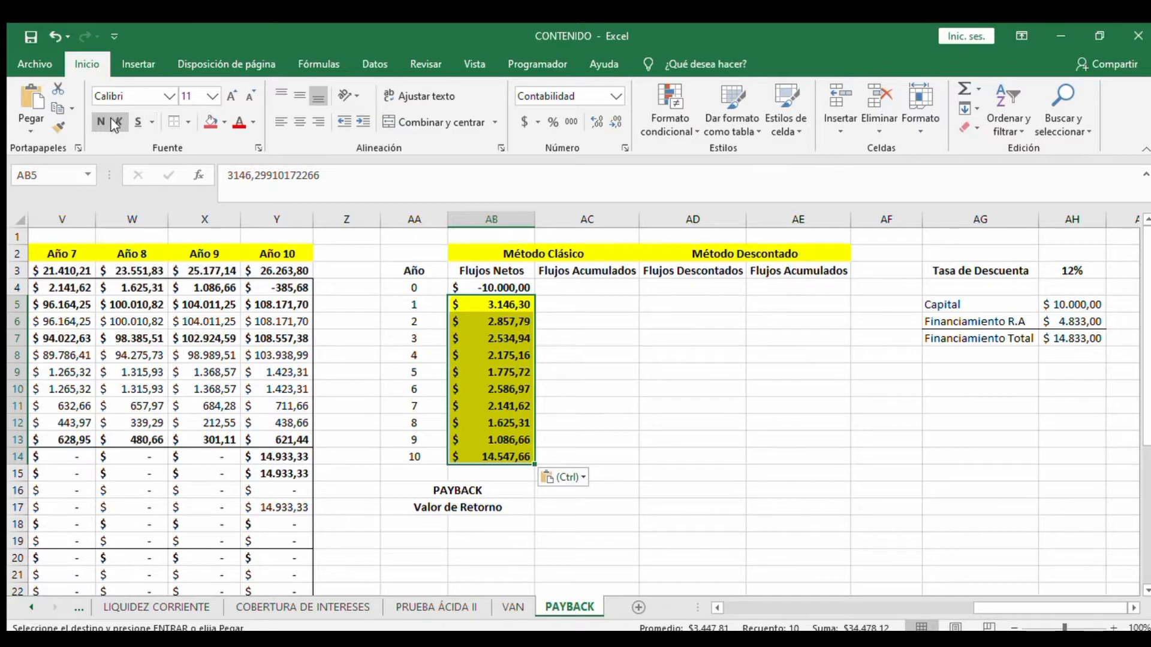
Remove the bold and the yellow fill from the Año 1 to Año 10 Flujos Netos values
key("Escape")
left_click(211, 121)
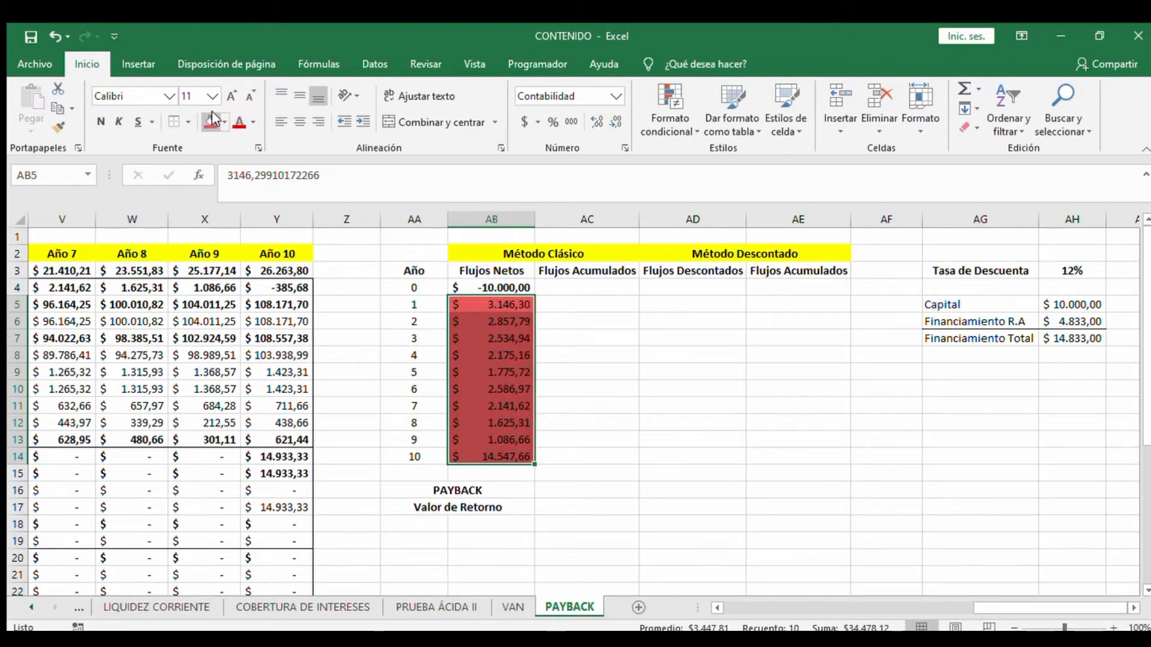
key("ctrl+z")
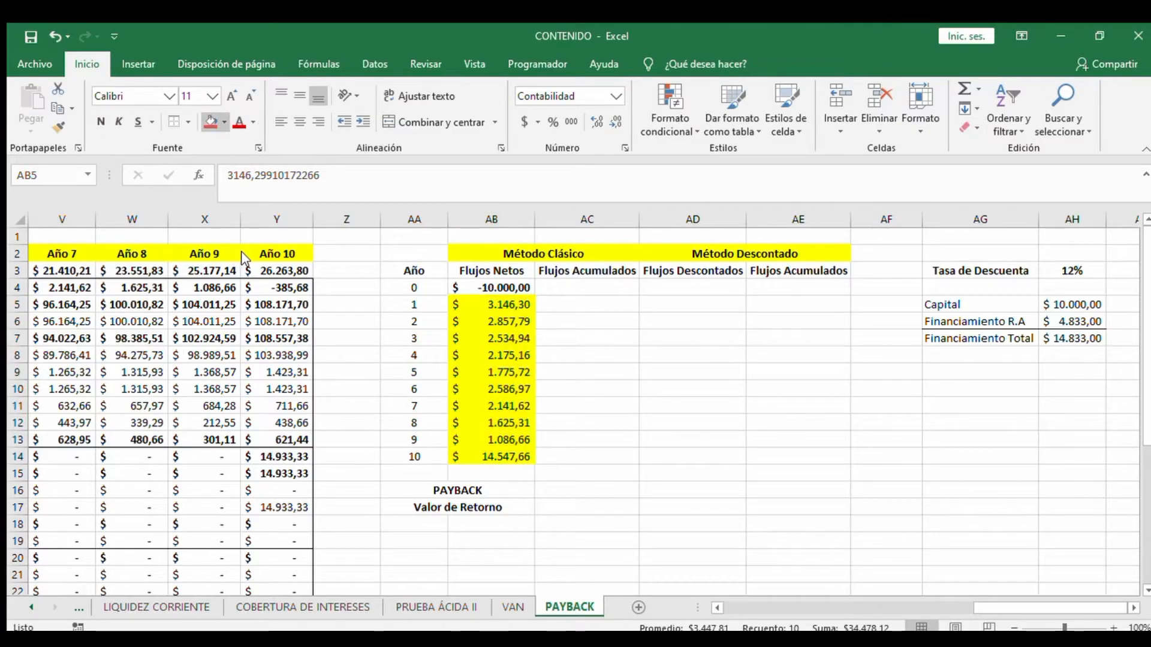
key("ctrl+z")
left_click(654, 411)
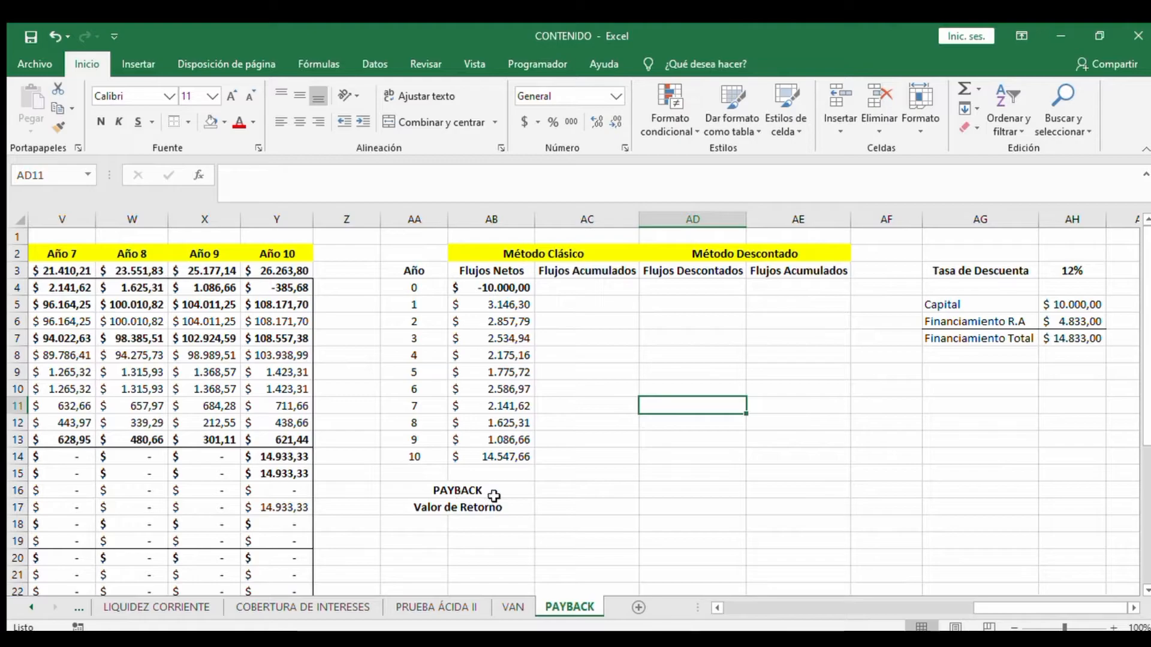
Apply an outside border around the Método Clásico block and another around the Método Descontado block, from the headings to Año 10
left_click_drag(525, 256, 593, 458)
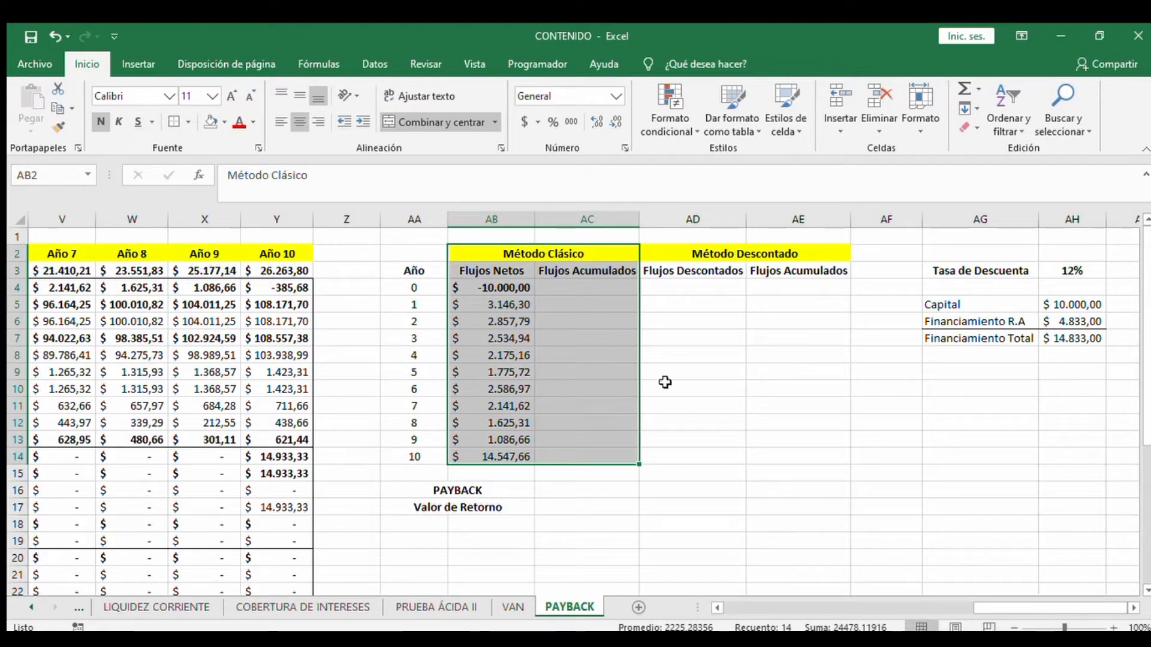
left_click(705, 392)
left_click_drag(663, 252, 743, 454)
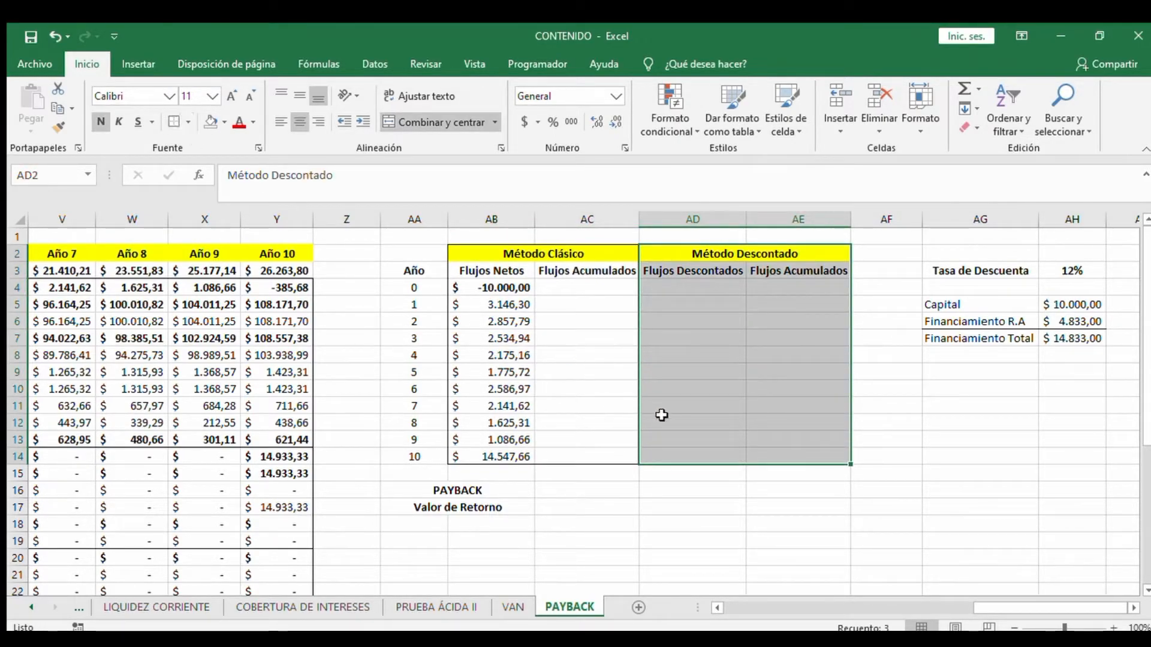
left_click(674, 523)
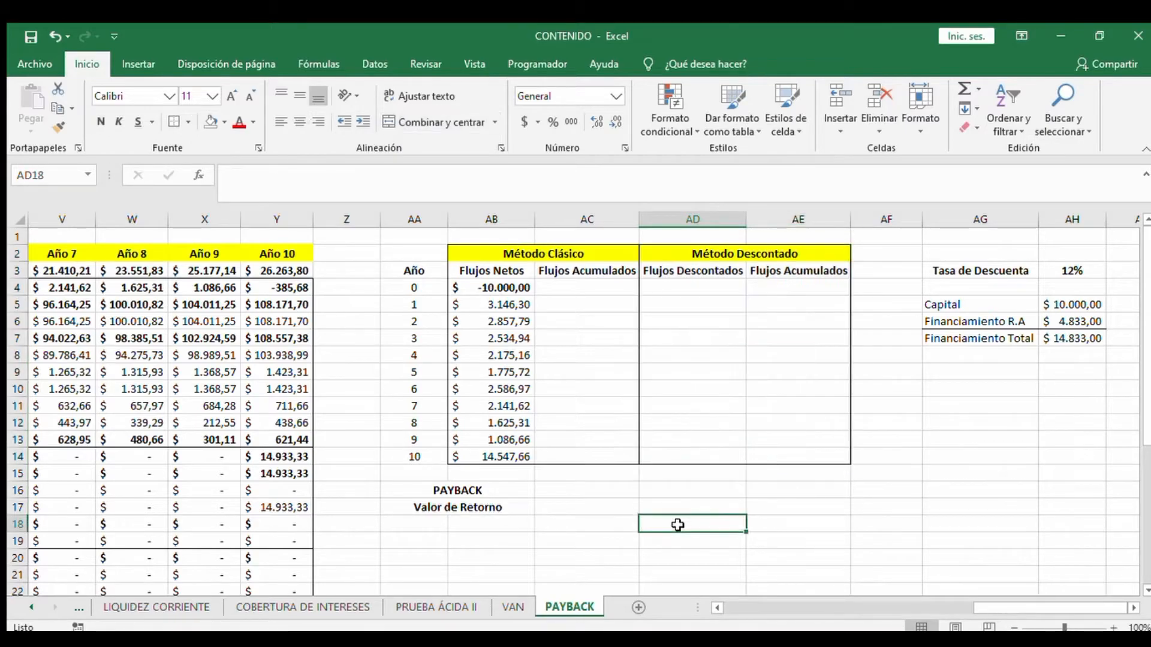
Set the Año 0 Flujos Acumulados of the Método Clásico in AC4 to the Año 0 net flow with +AB4
left_click(578, 290)
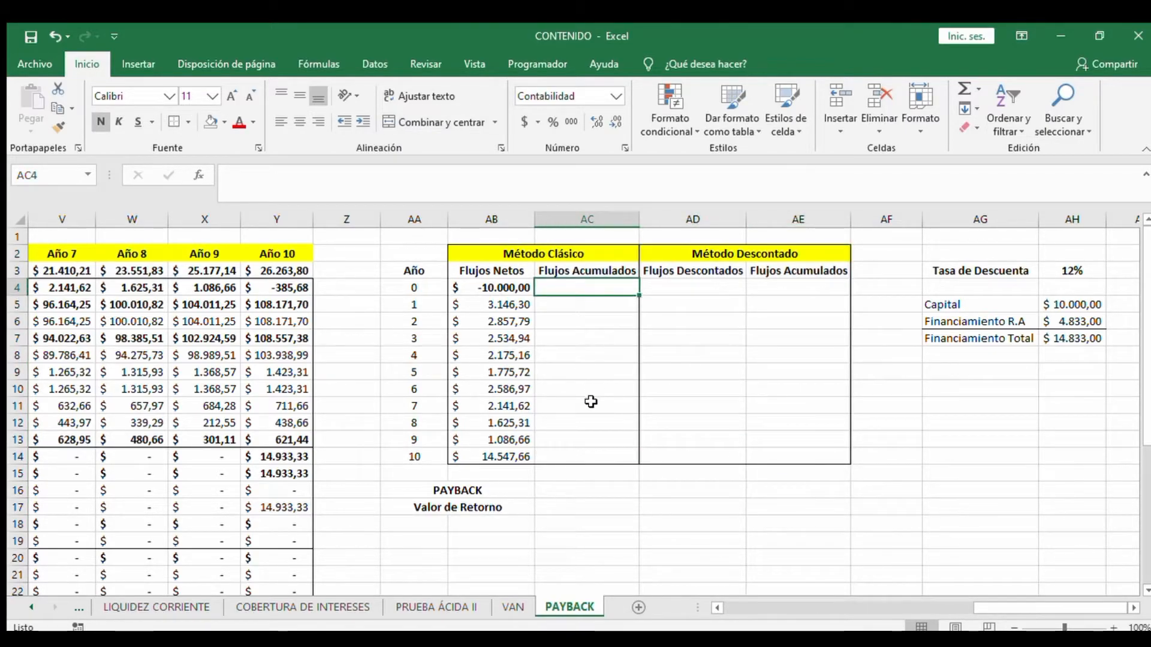
key("Left")
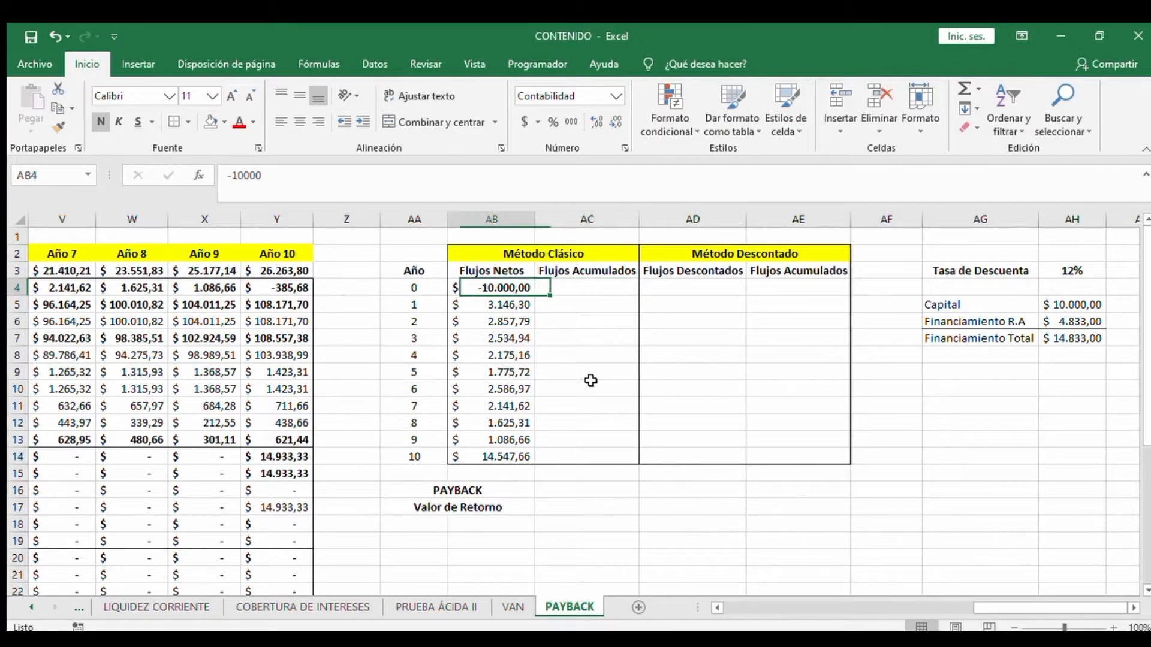
key("Right")
type("+")
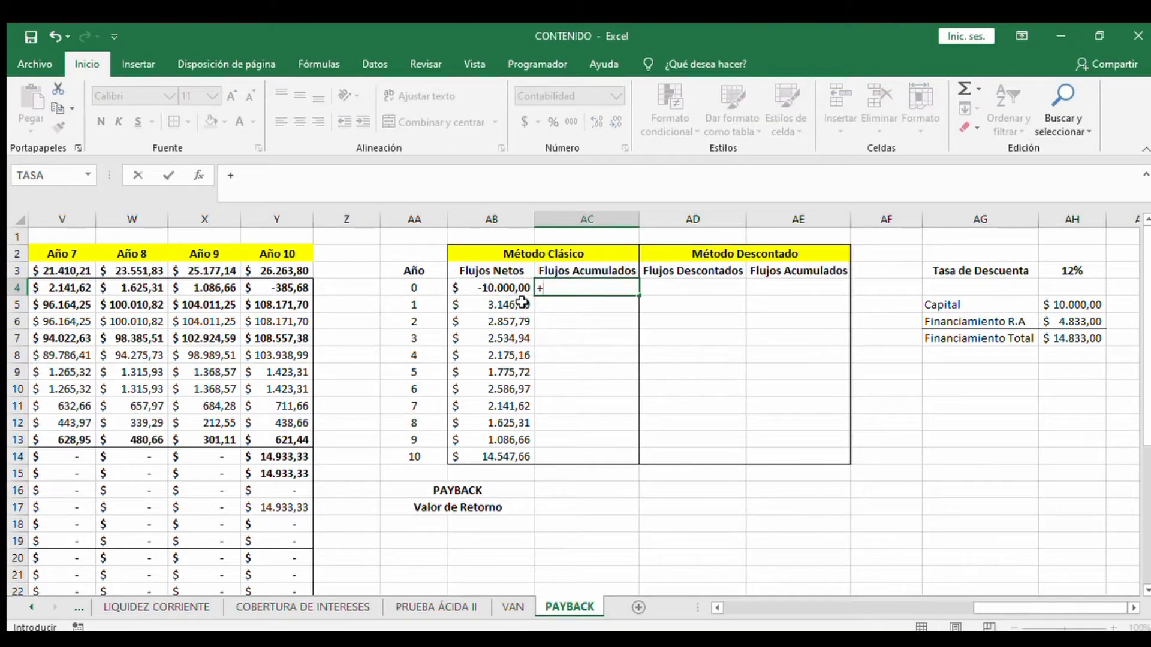
left_click(503, 287)
key("Return")
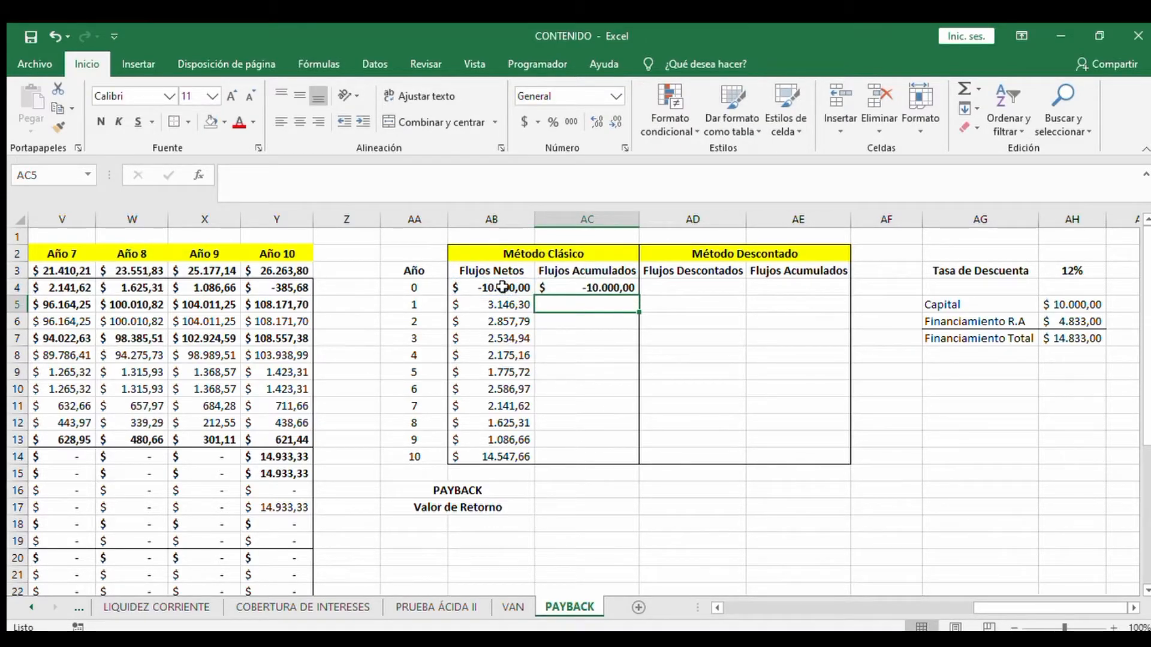
Calculate the Año 1 Flujos Acumulados in AC5 with the formula +AC4+AB5
type("+")
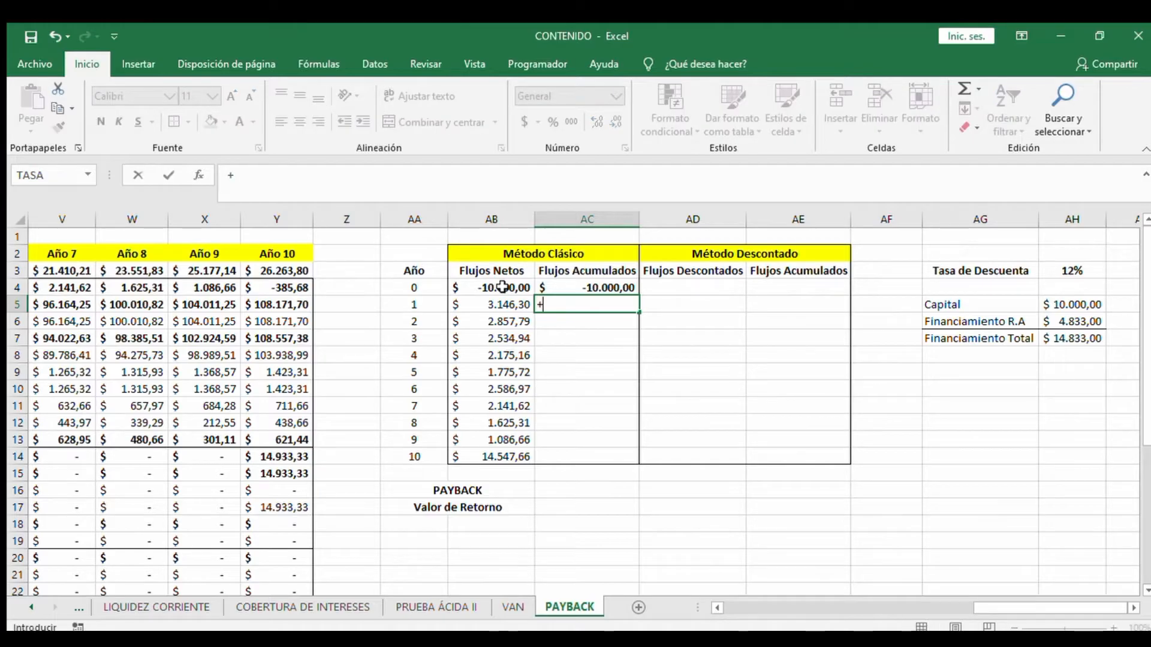
left_click(588, 288)
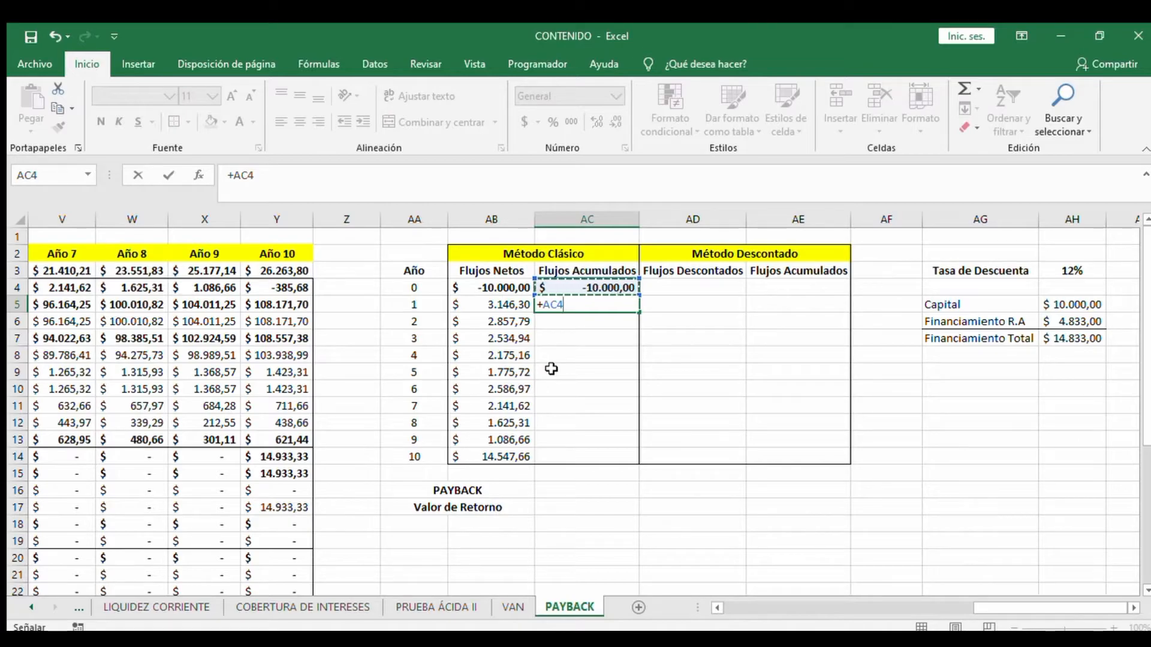
type("+")
left_click(488, 302)
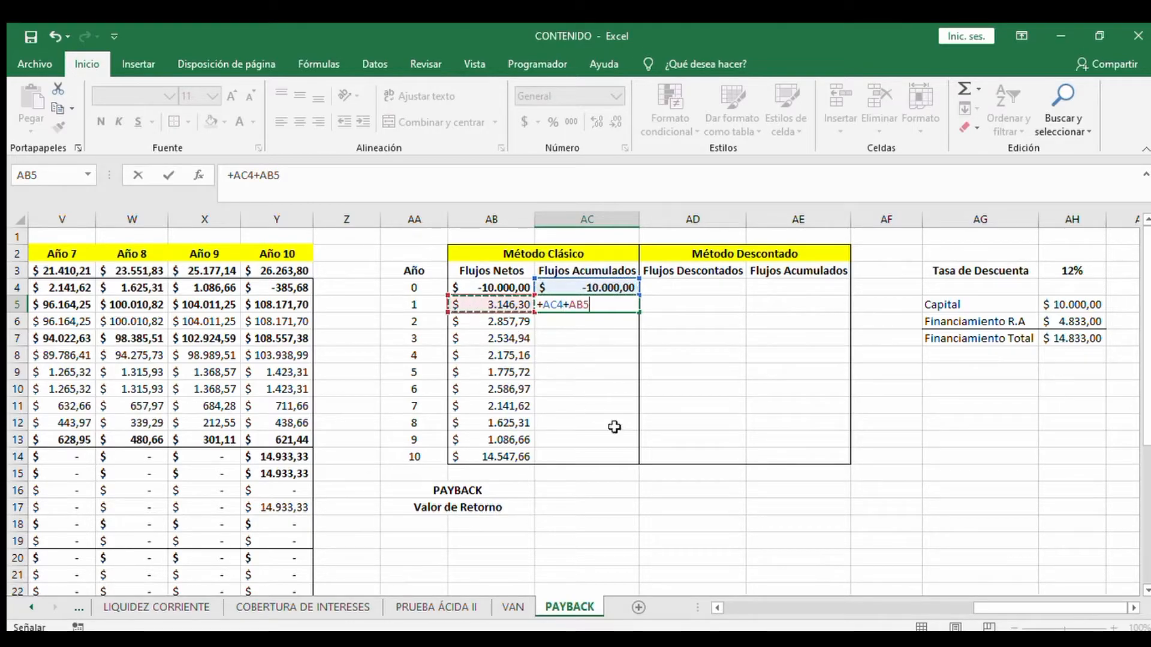
key("Return")
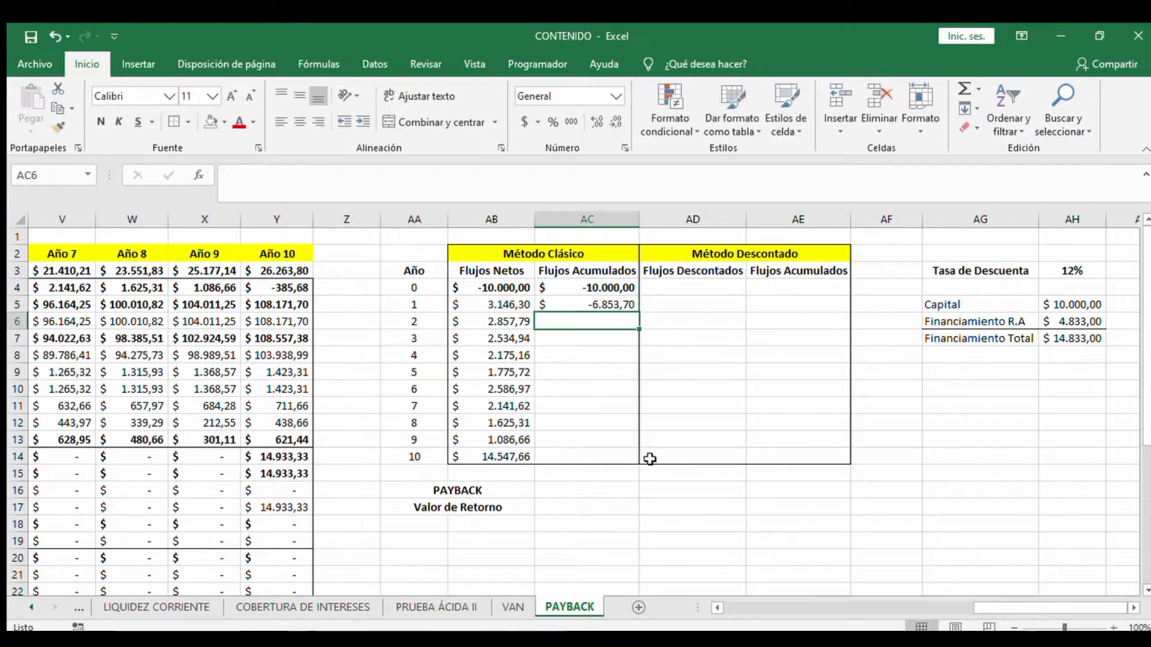
Review how the Año 0 and Año 1 Flujos Acumulados formulas draw on the Método Clásico Flujos Netos
left_click(586, 289)
type("=+AB4")
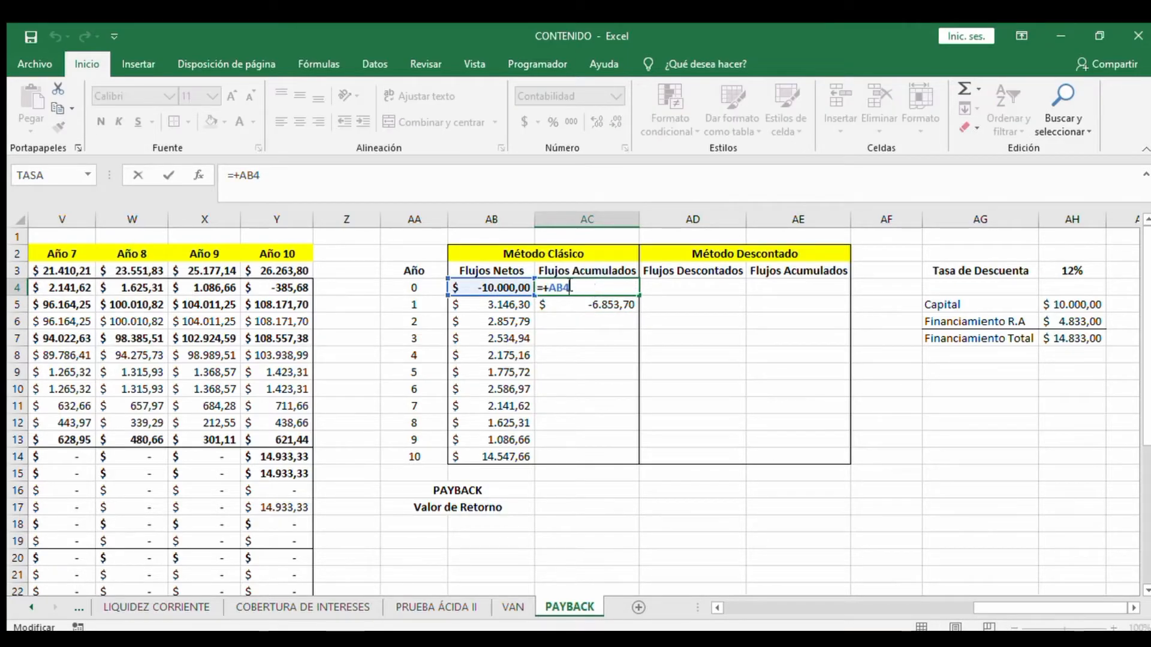
left_click(575, 337)
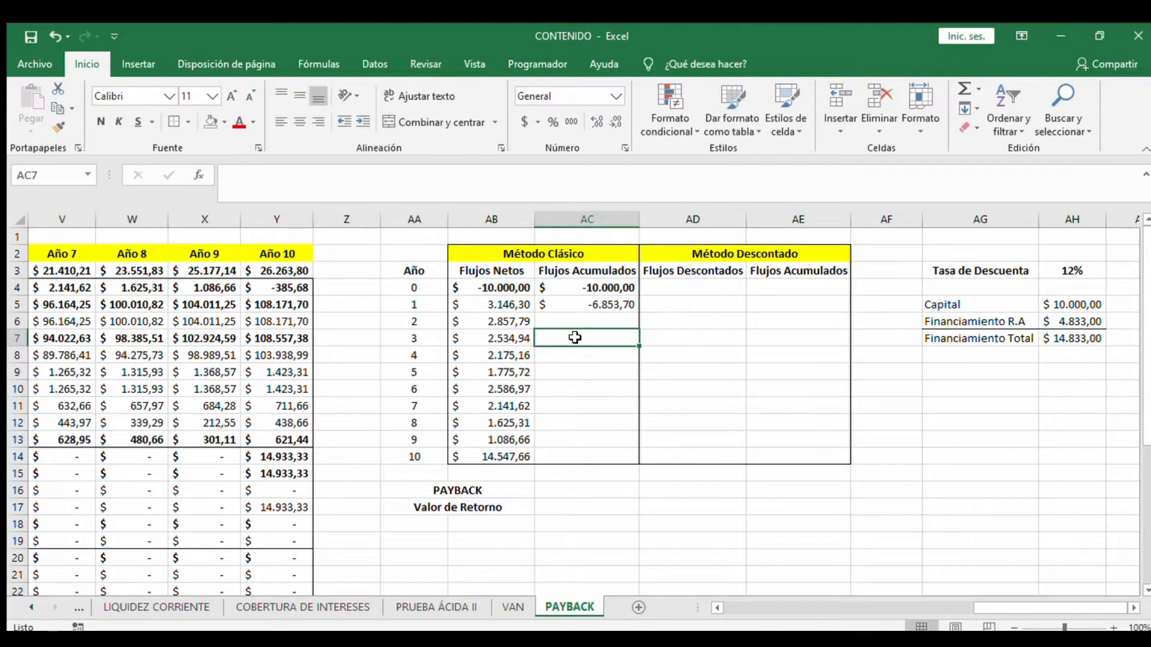
left_click(602, 291)
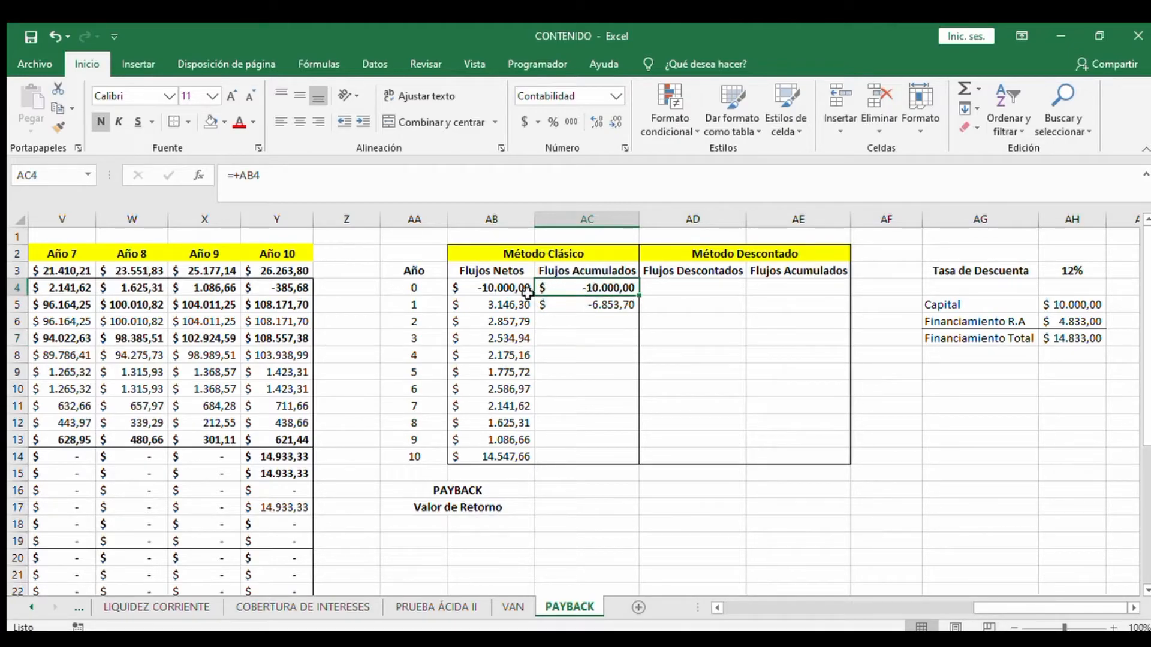
left_click_drag(467, 303, 482, 457)
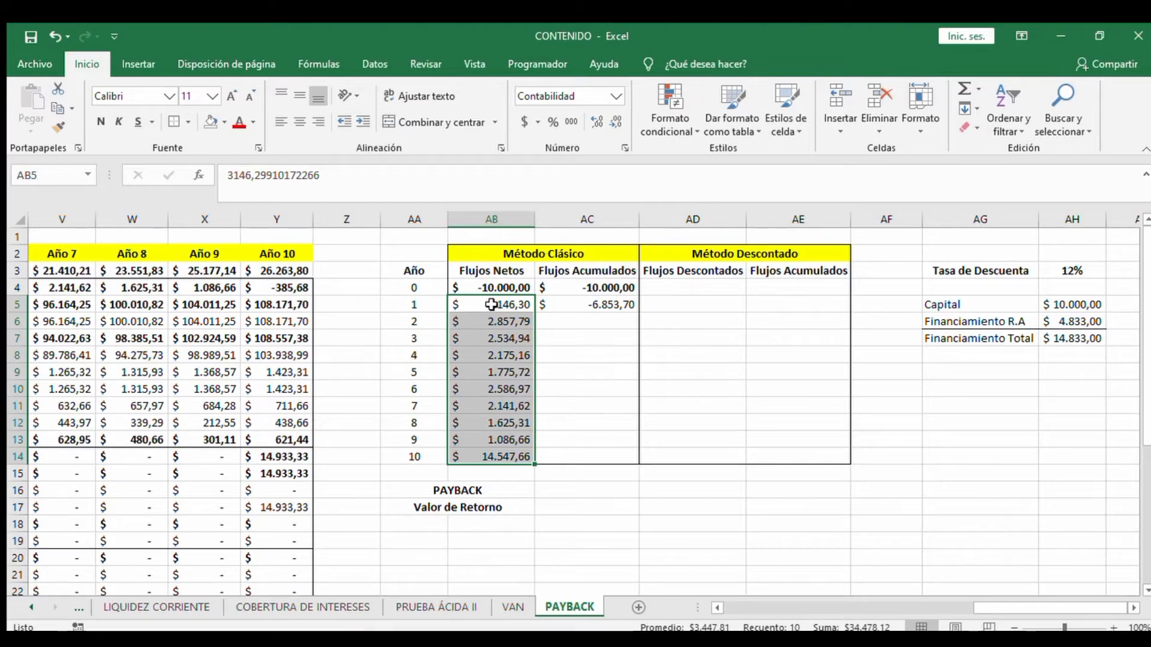
left_click(595, 305)
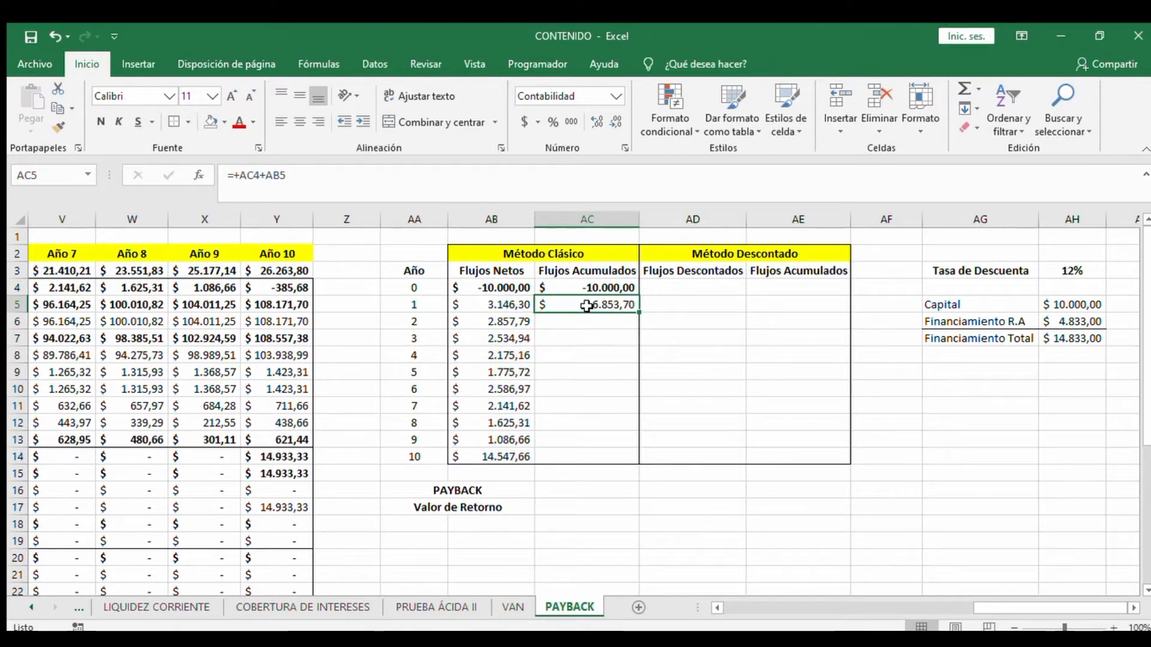
left_click(404, 299)
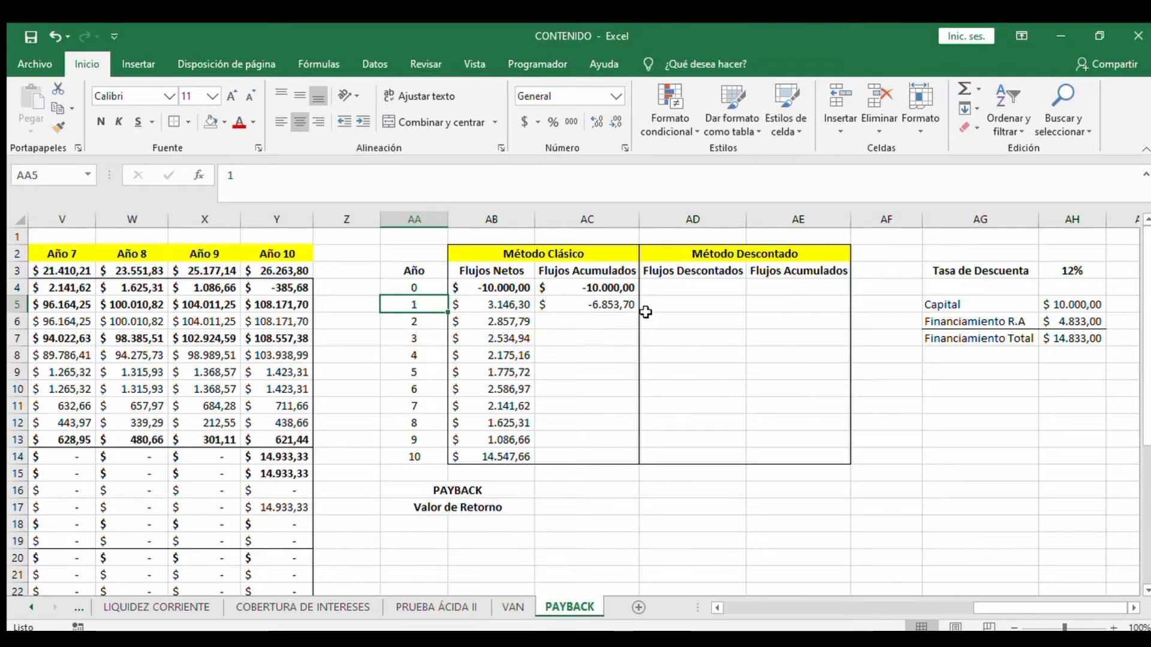
Fill the Año 1 Flujos Acumulados formula down through Año 10 in AC14 and check the Año 4 accumulated flow
left_click(595, 304)
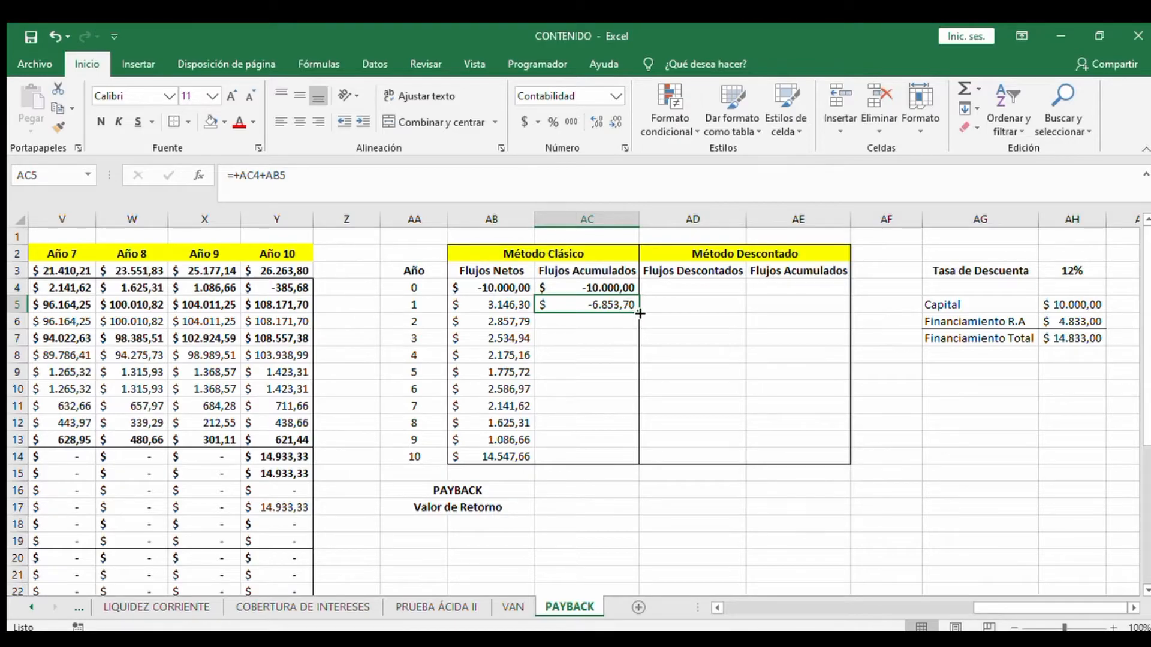
left_click_drag(640, 313, 631, 471)
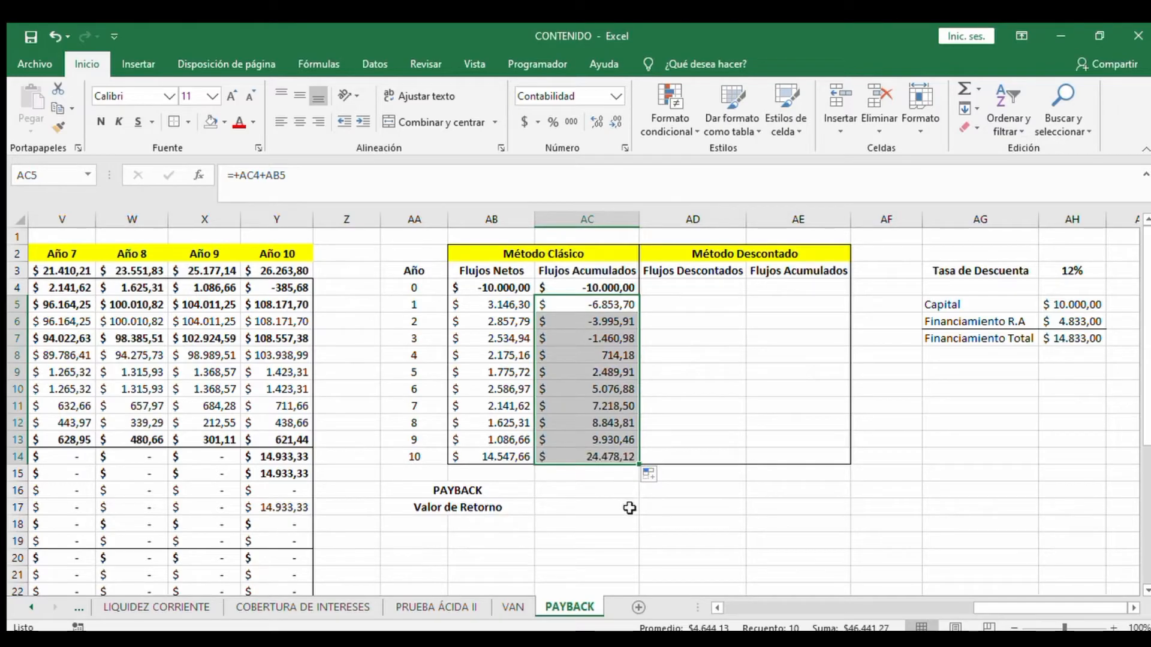
left_click(654, 357)
left_click(602, 356)
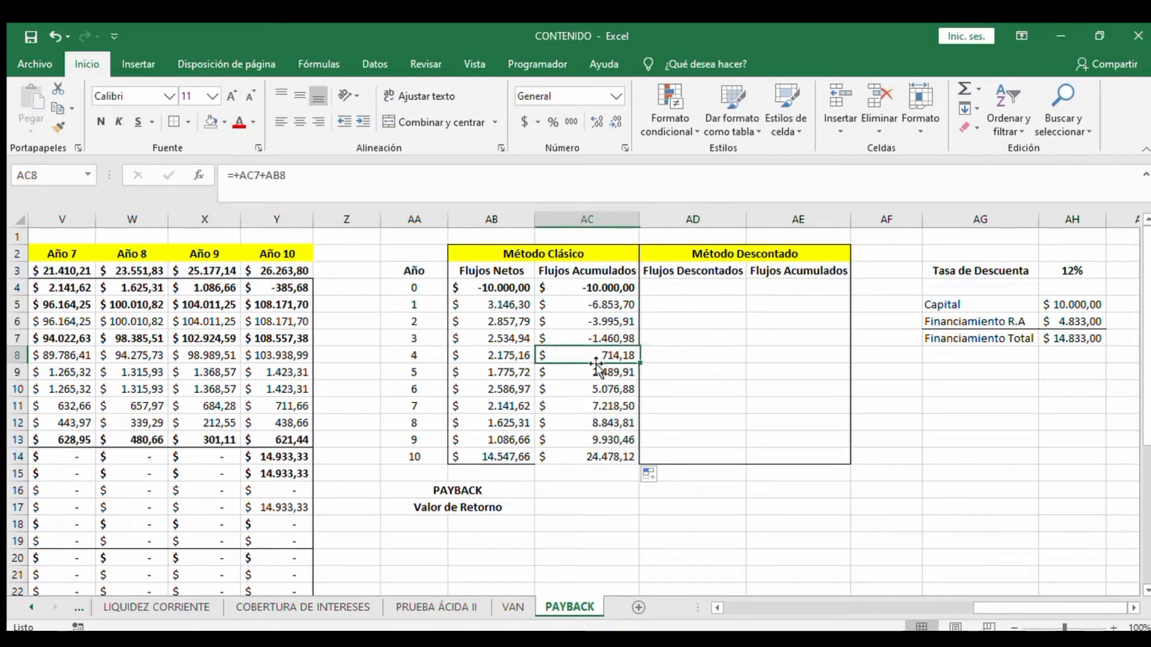
Highlight the Año 4 row of the Método Clásico, AA8:AC8, with a yellow fill and review the accumulated flows from there to Año 10
left_click_drag(461, 255, 600, 457)
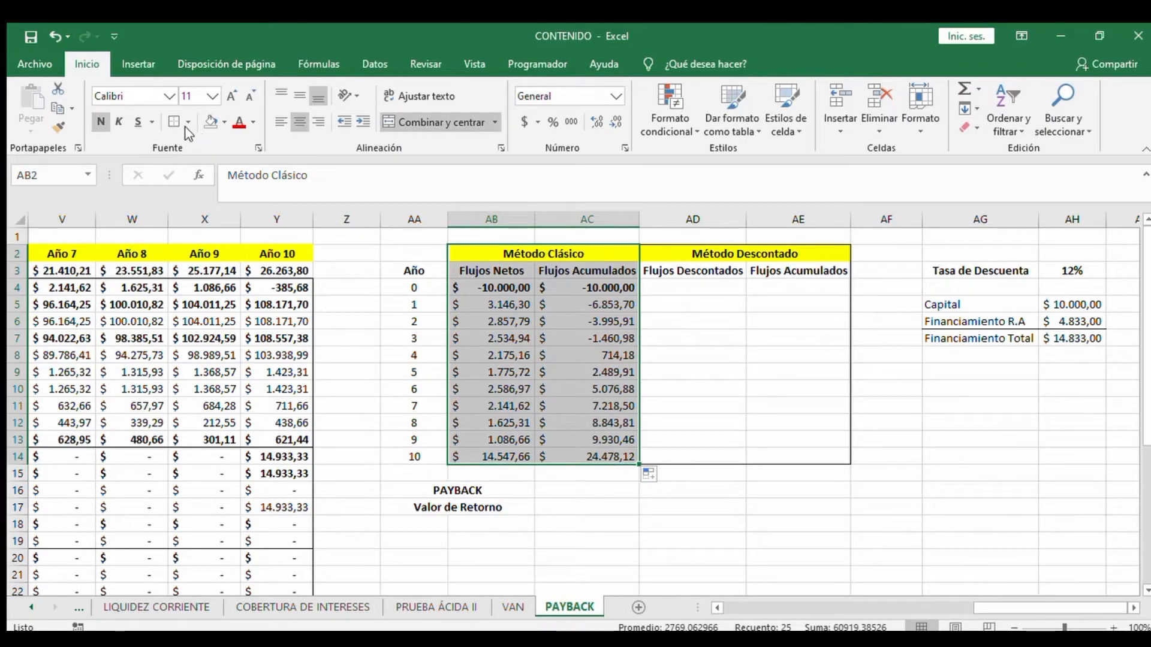
left_click(555, 527)
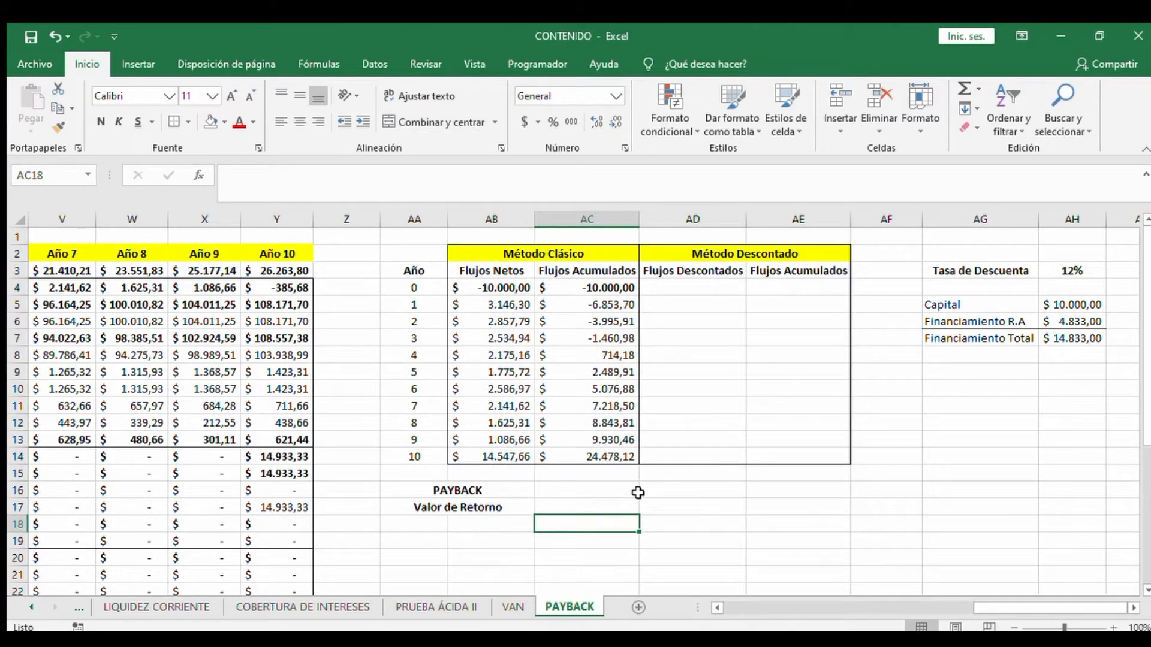
left_click_drag(413, 355, 579, 358)
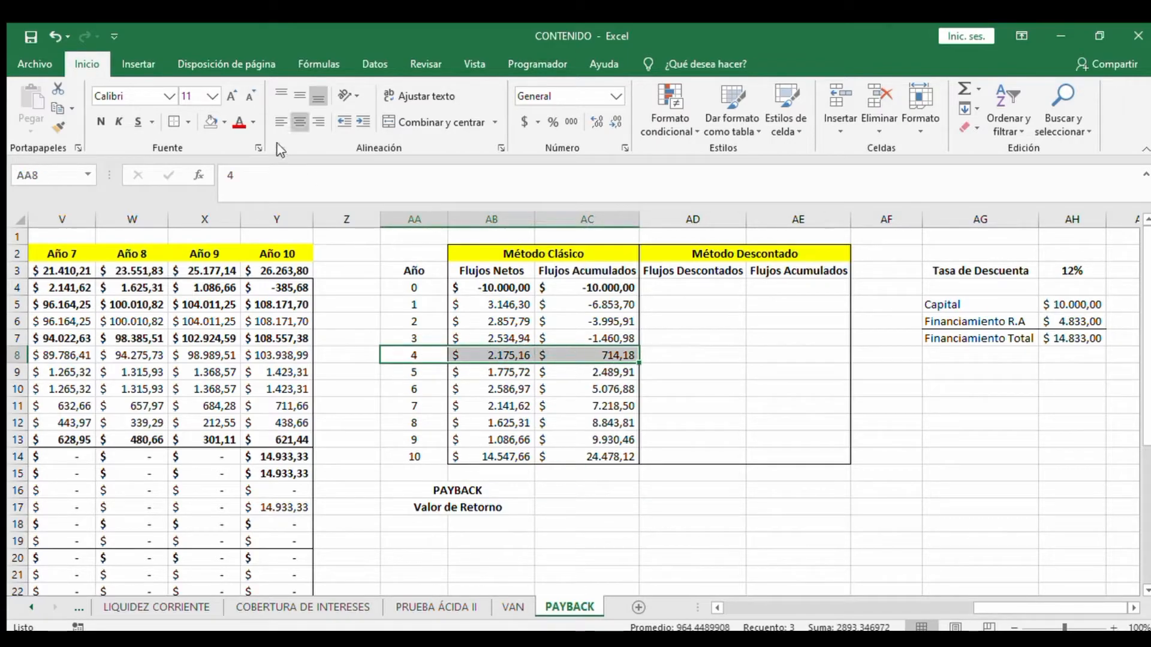
left_click(211, 122)
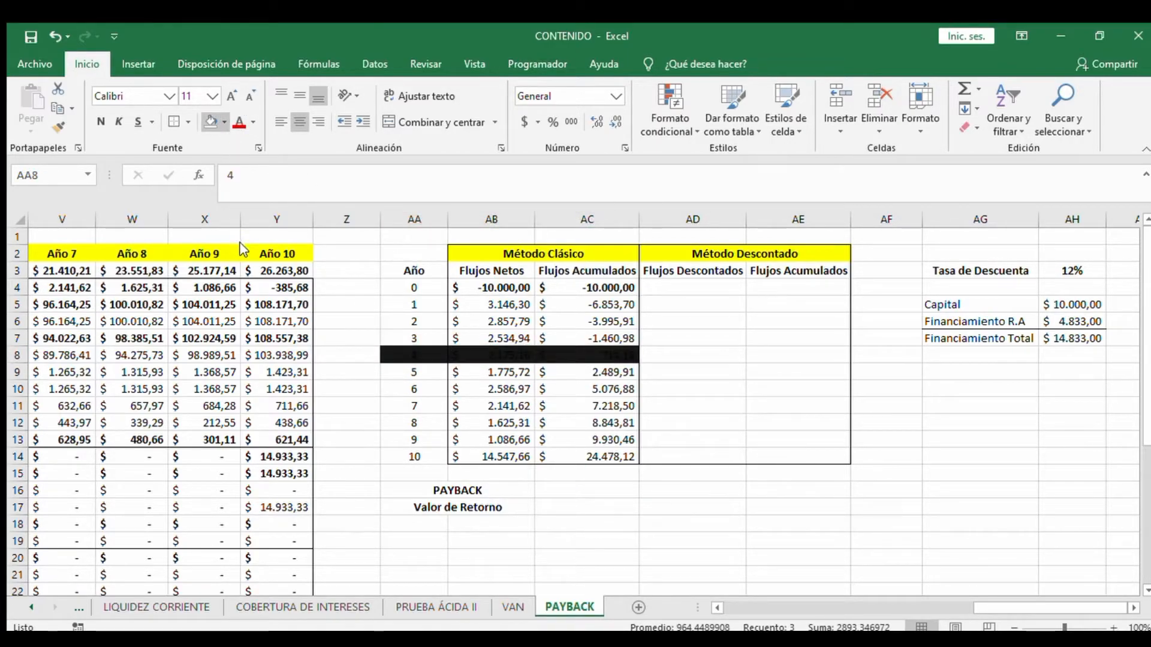
left_click(682, 527)
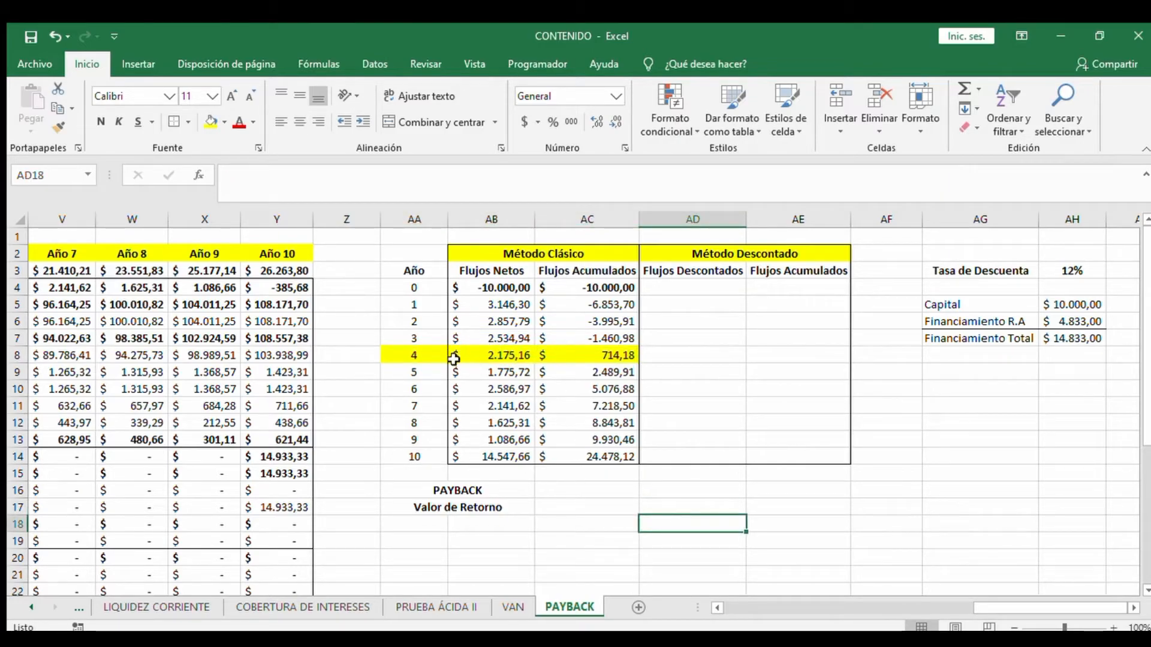
left_click(602, 358)
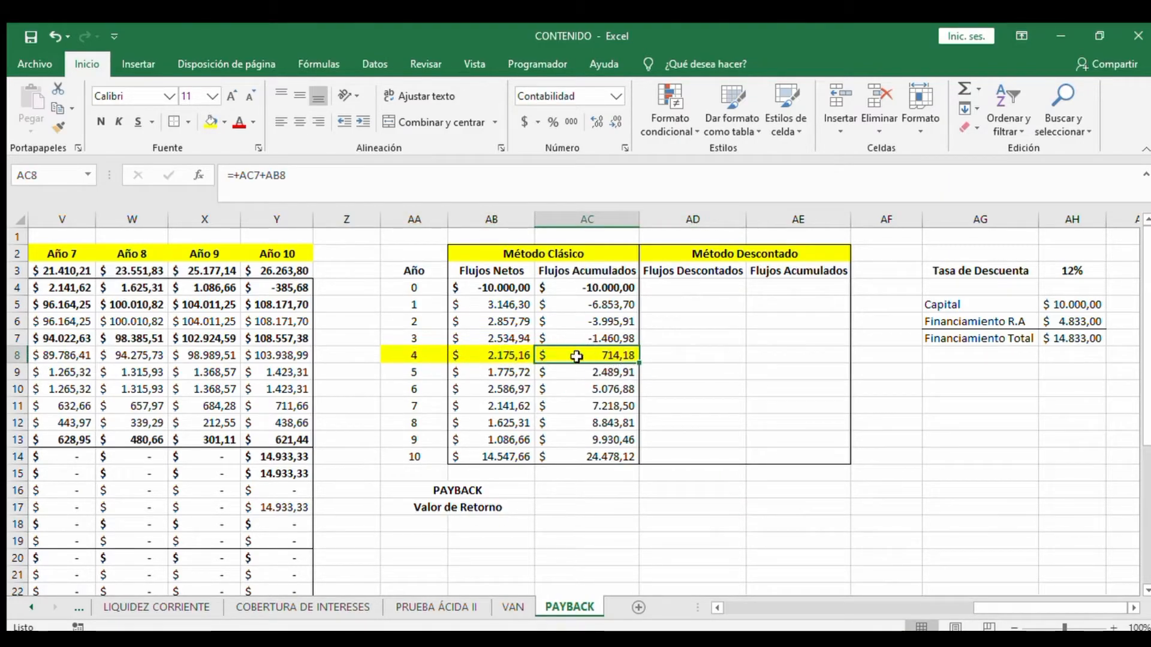
left_click_drag(595, 354, 594, 454)
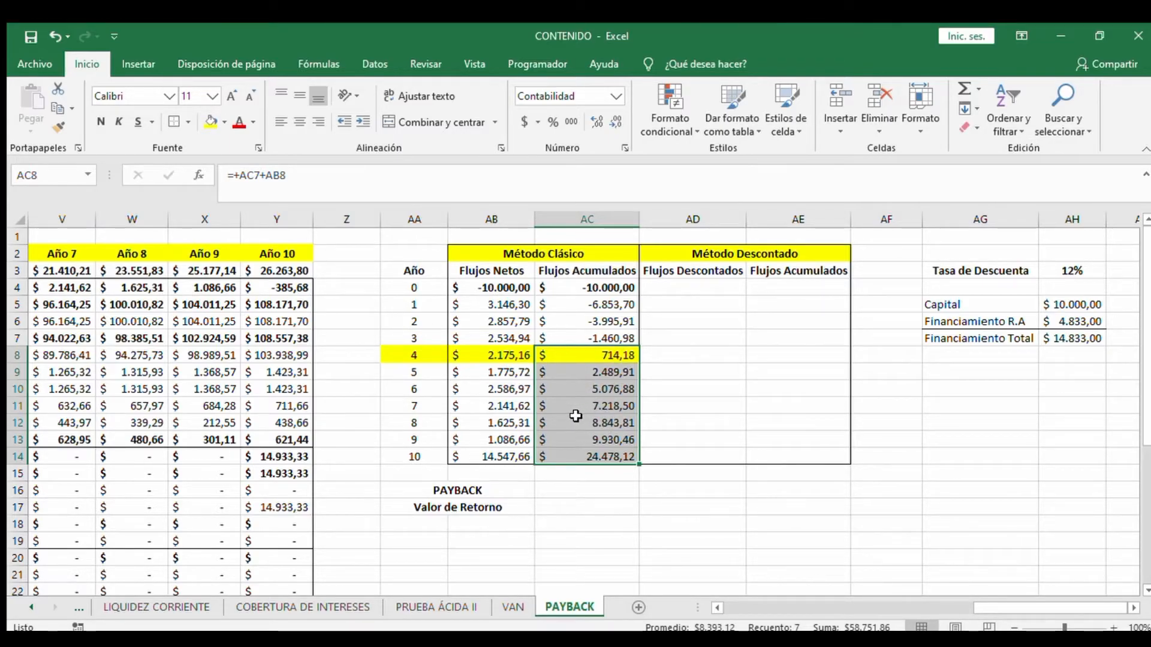
Calculate the classic PAYBACK in AC16 with the formula +AA7+(-AC7/AB8)
left_click(574, 494)
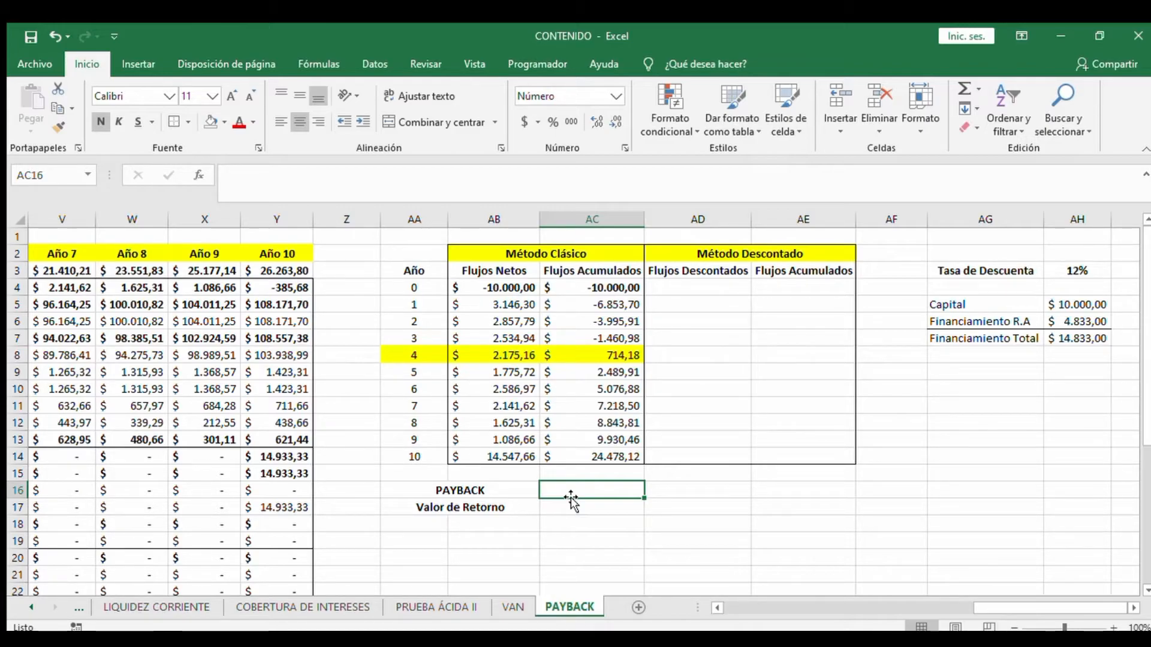
type("+")
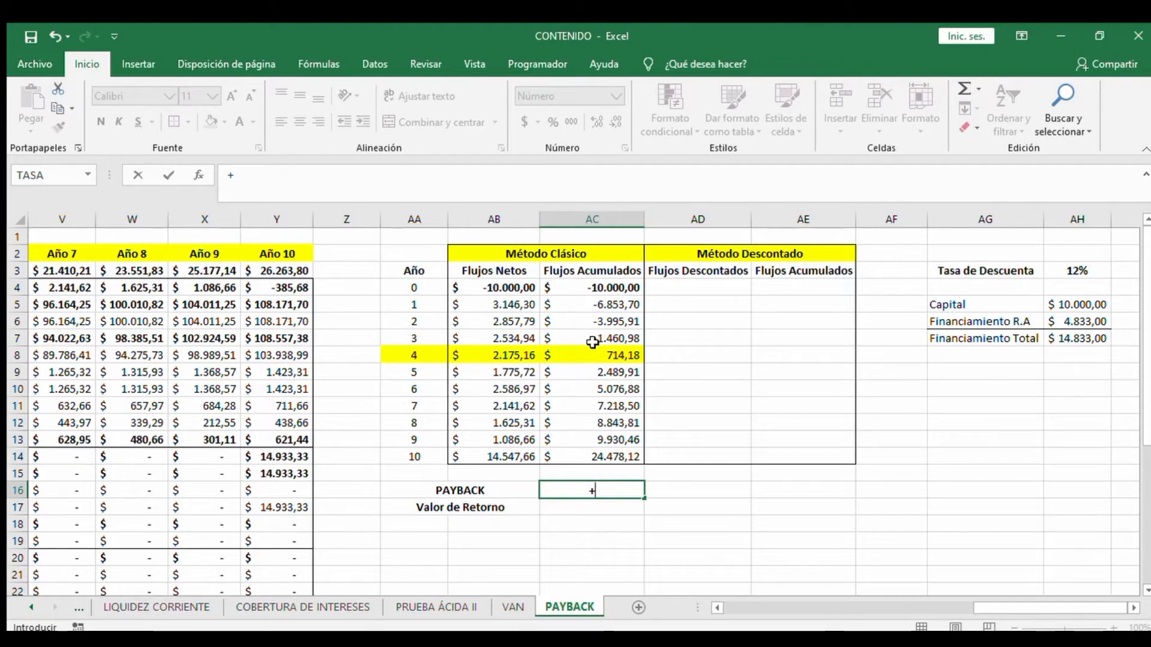
left_click(408, 339)
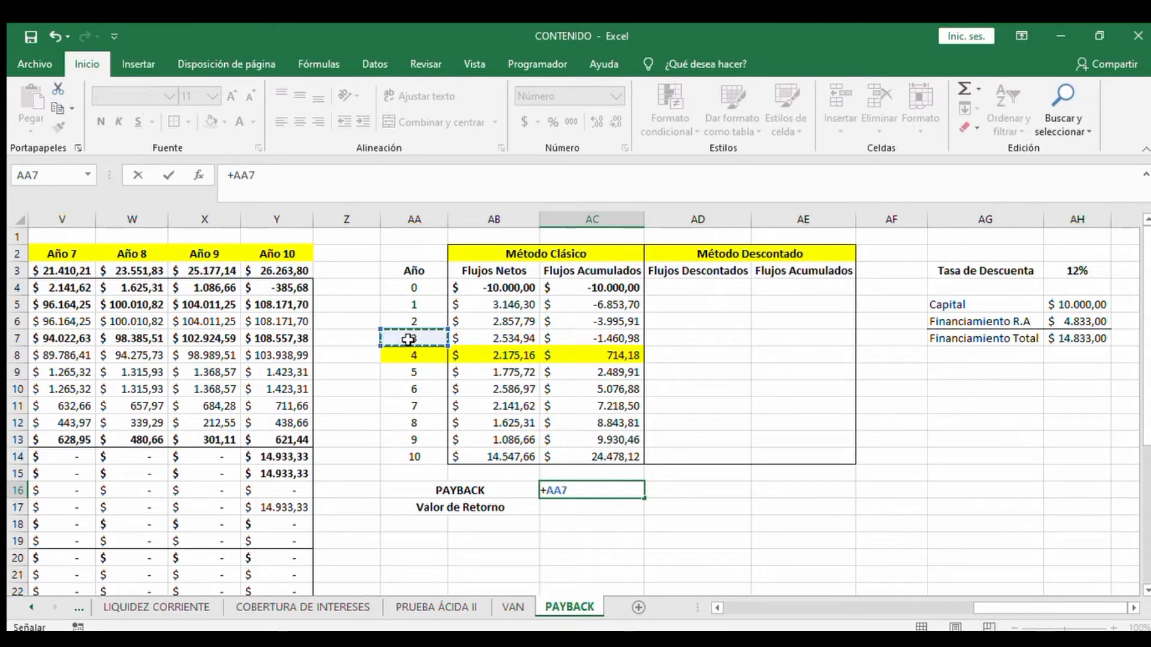
type("+(-")
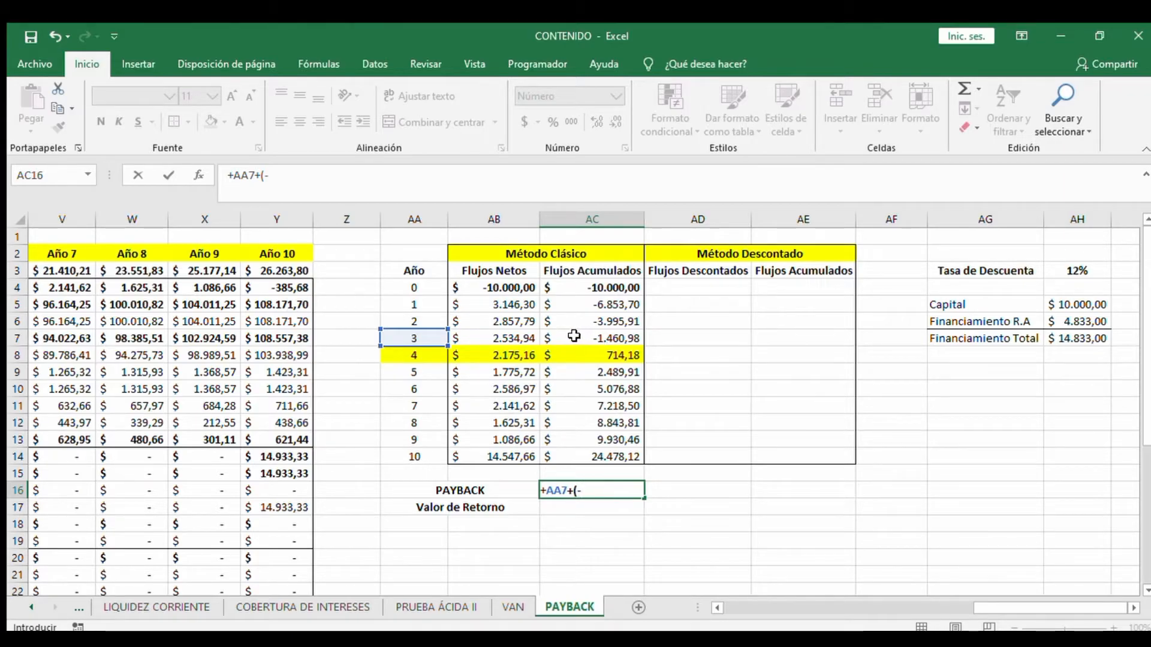
left_click(573, 336)
type("/")
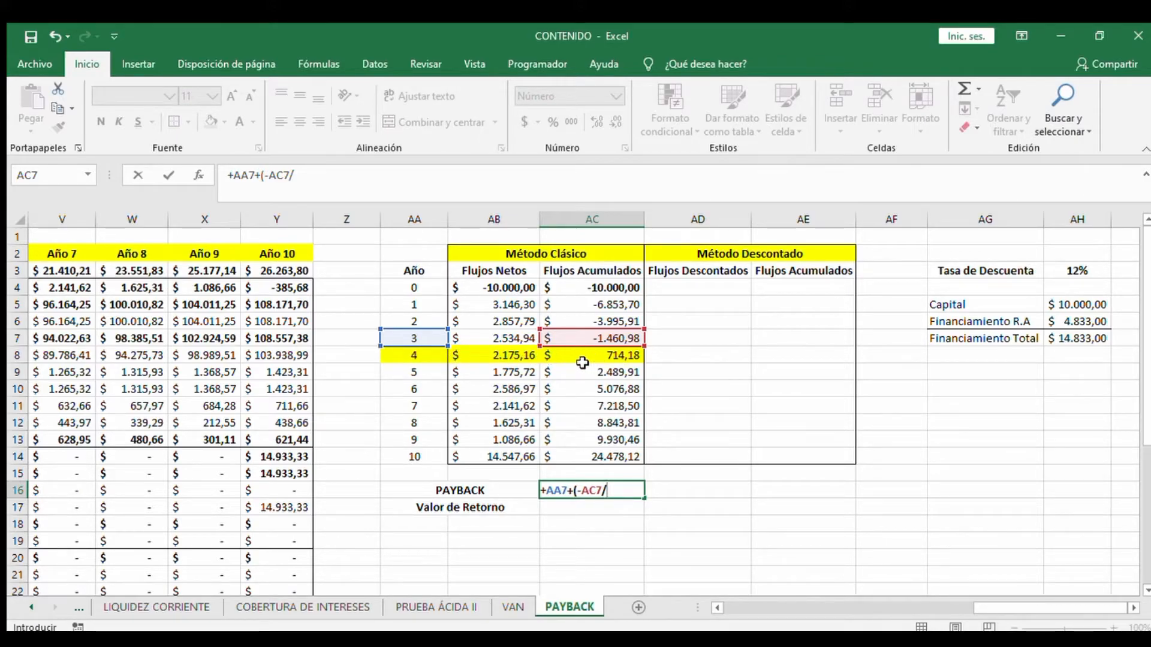
left_click(507, 356)
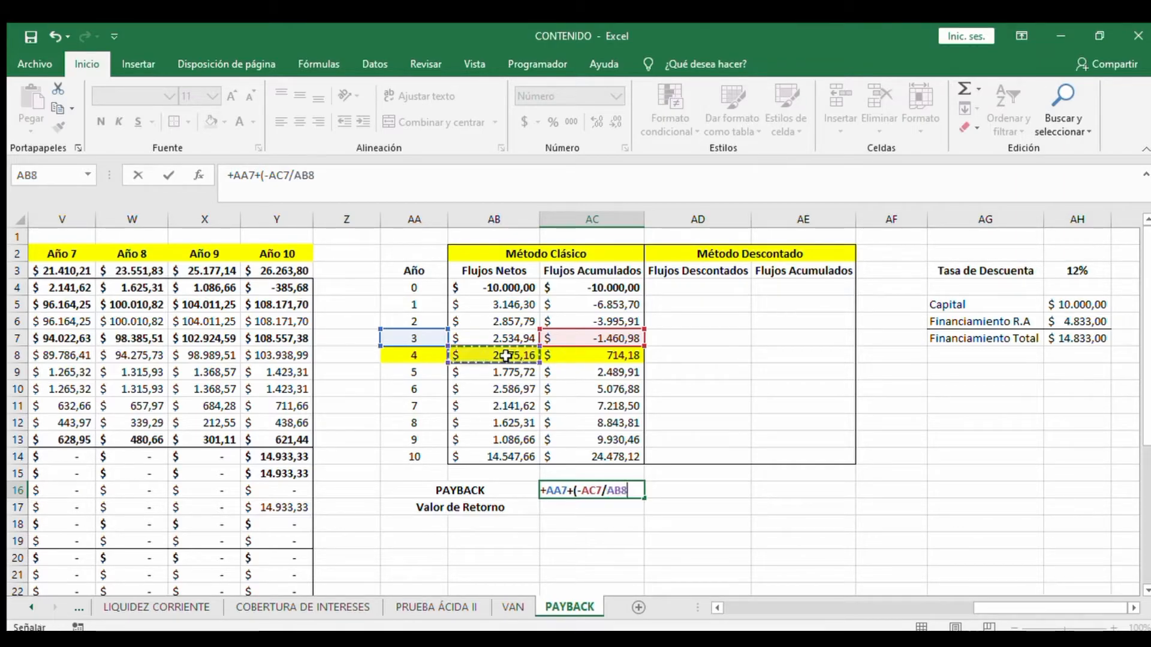
type(")")
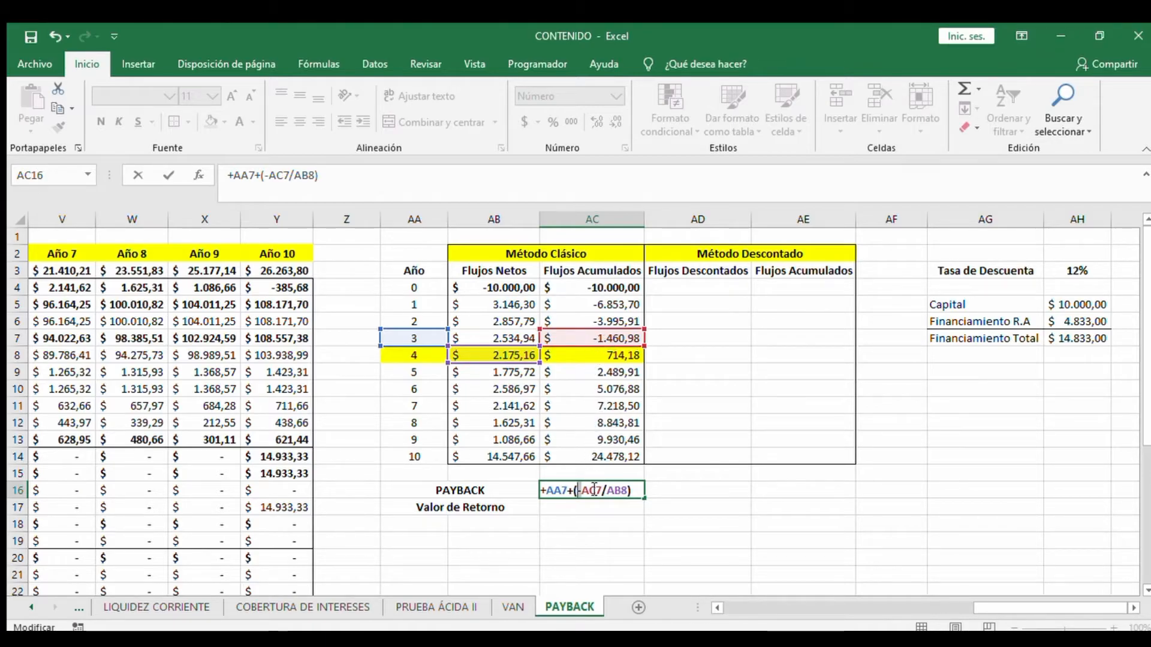
left_click(638, 491)
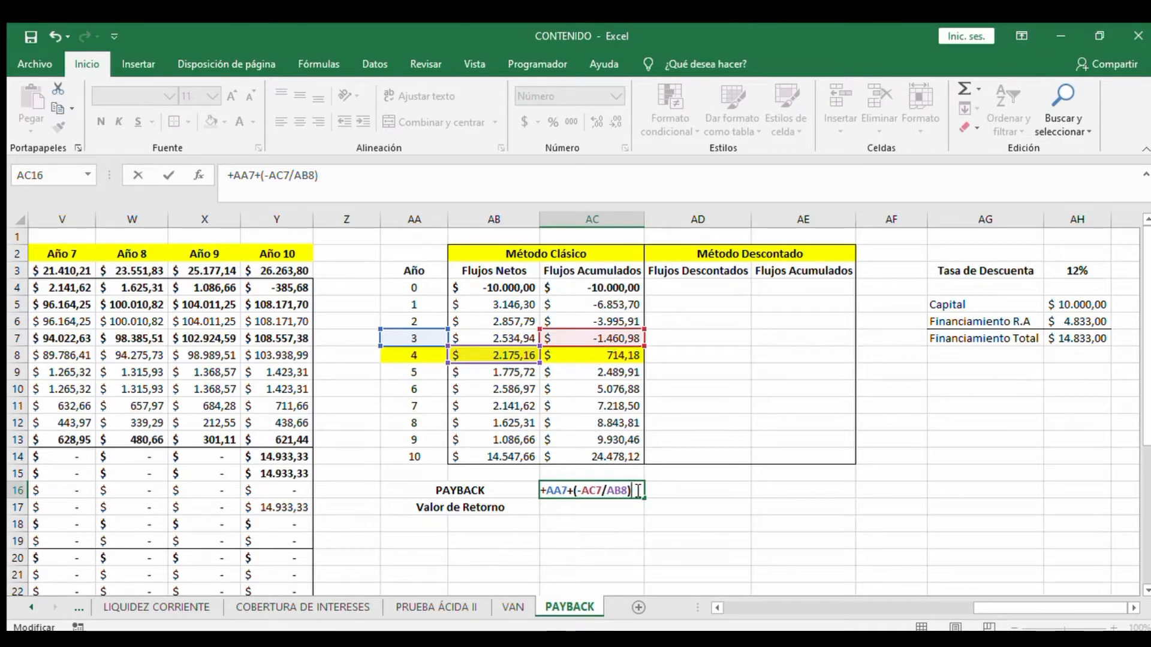
key("Return")
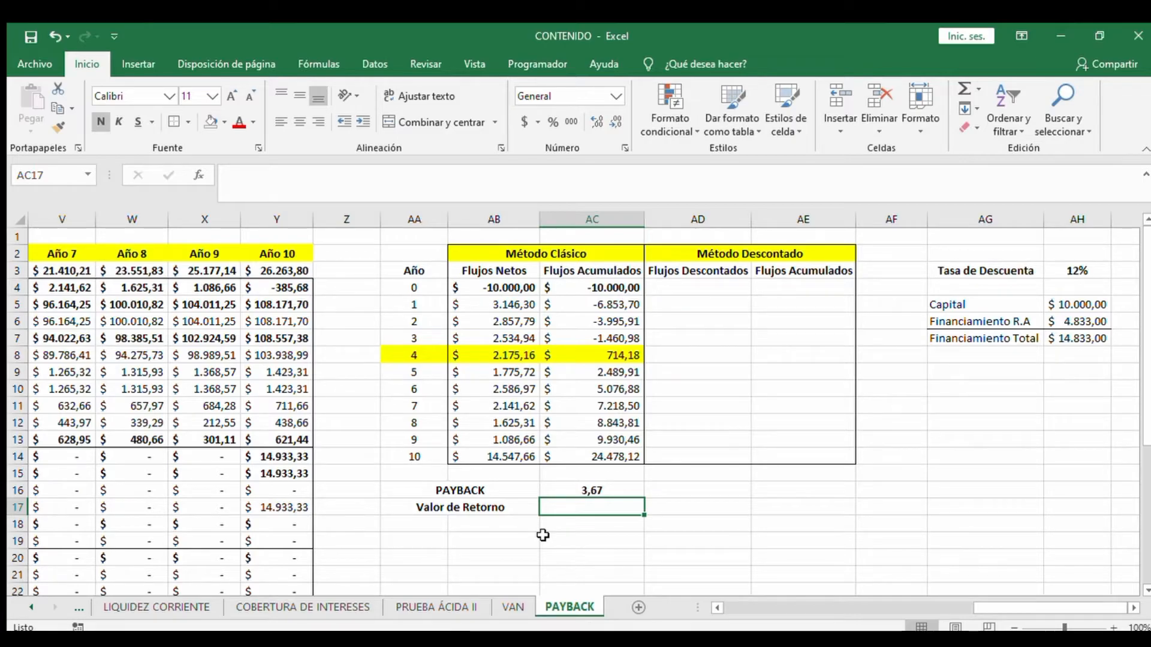
Start a years-to-months conversion below the payback results with 1 in AA19 and 12 in AB19
left_click(426, 543)
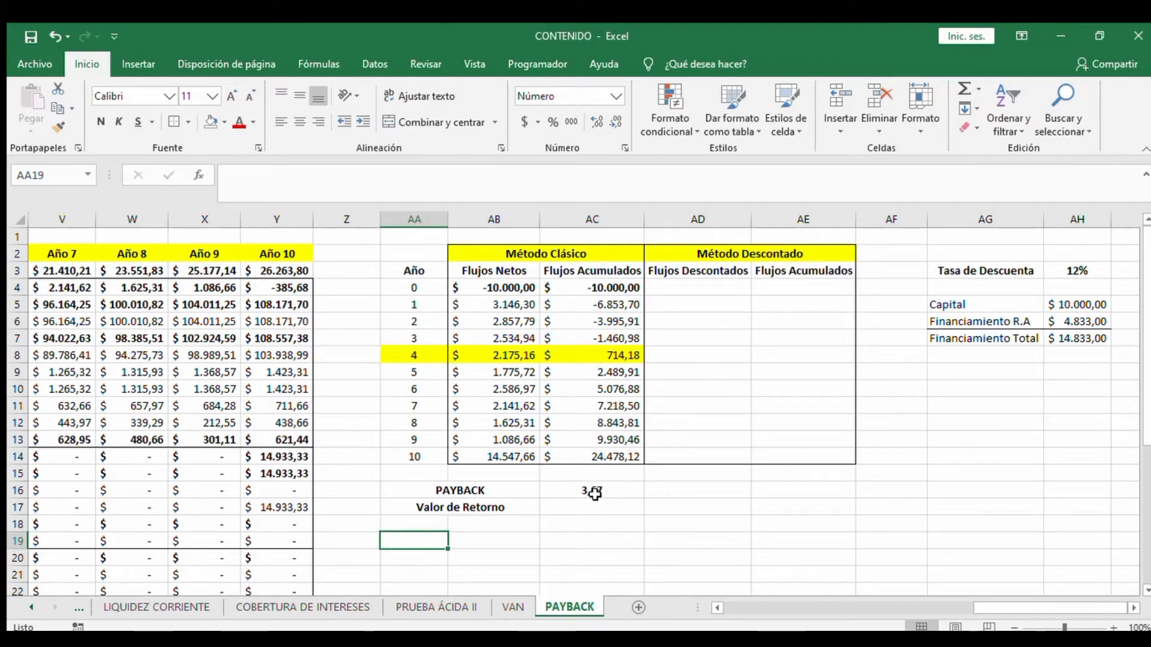
type("1")
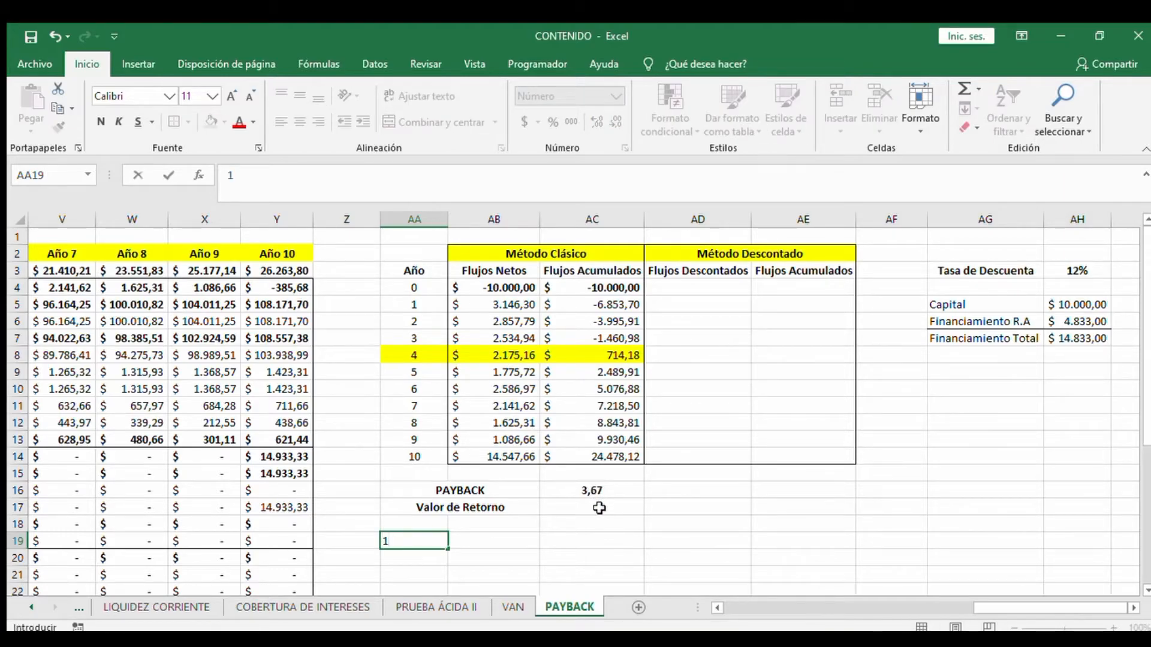
key("Return")
key("Up")
key("Right")
type("2")
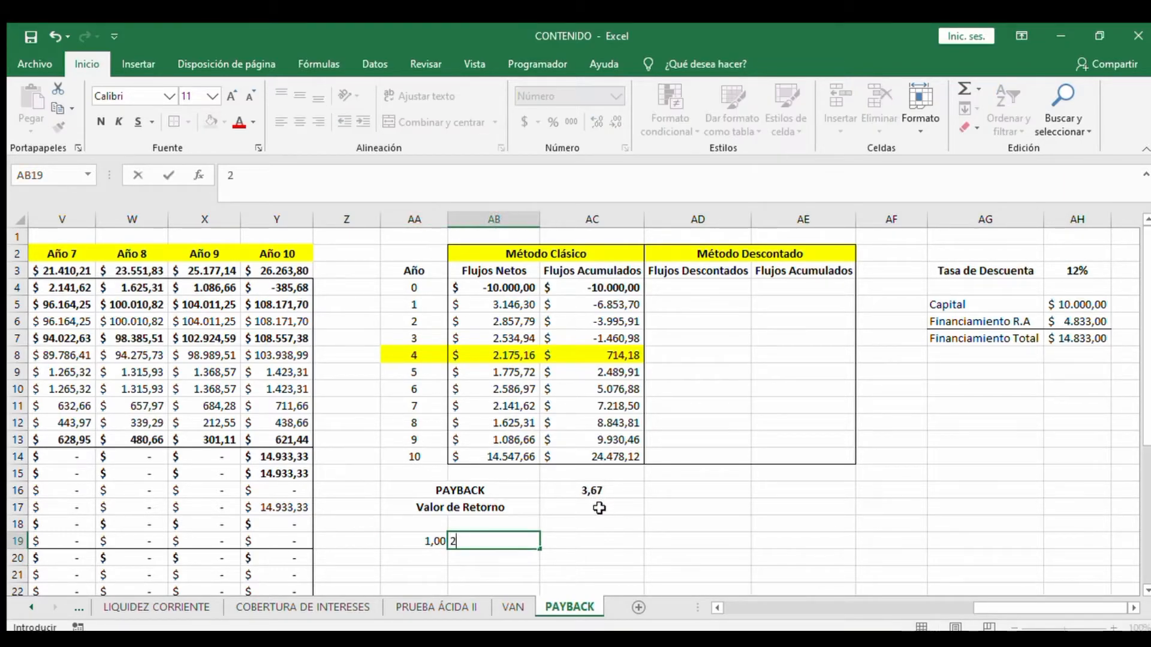
key("Return")
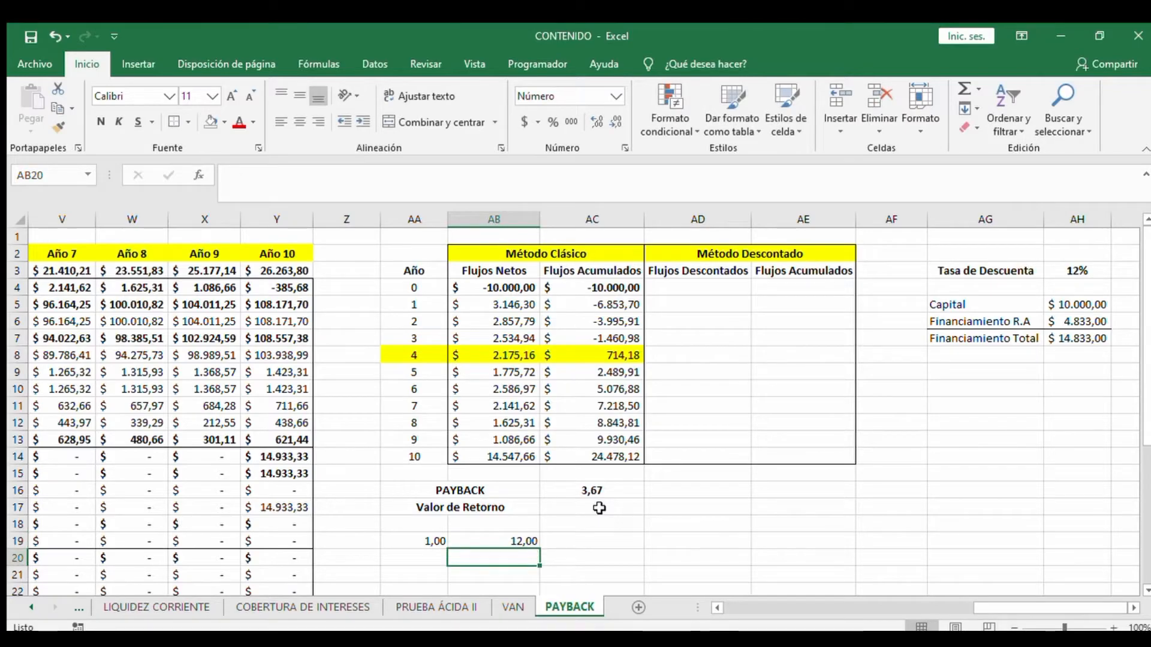
Enter the payback fraction 0,67 in AA20 and convert it to months in AB20 with the formula +AA20*AB19
key("Left")
type("0")
type("67")
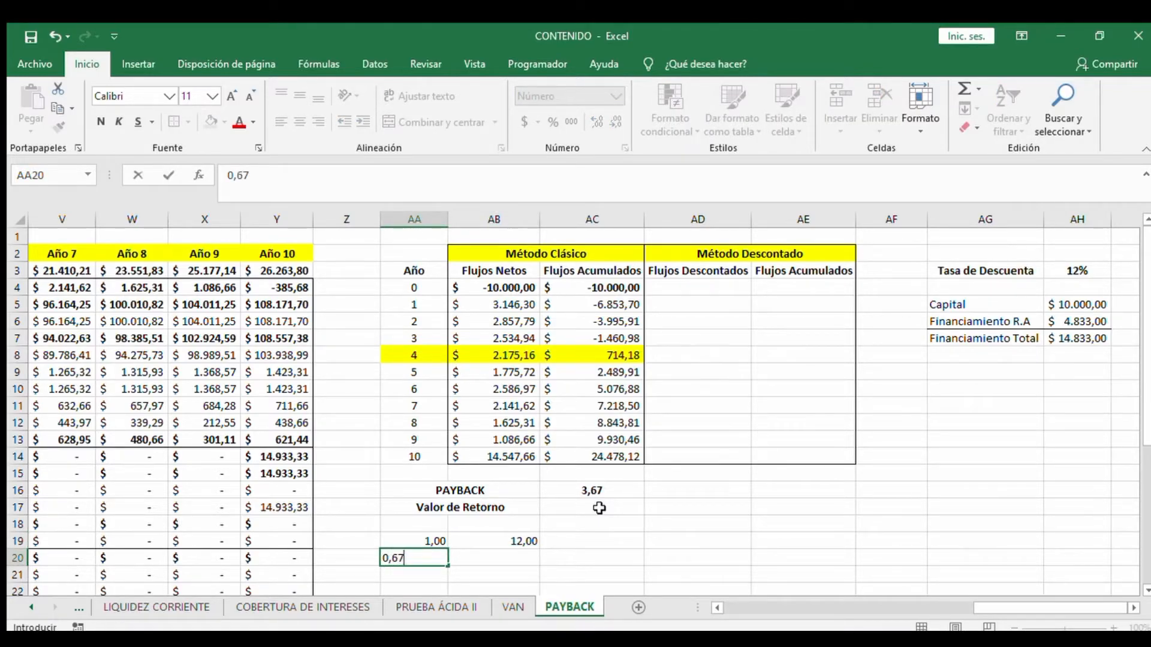
key("Return")
key("Up")
key("Right")
type("+")
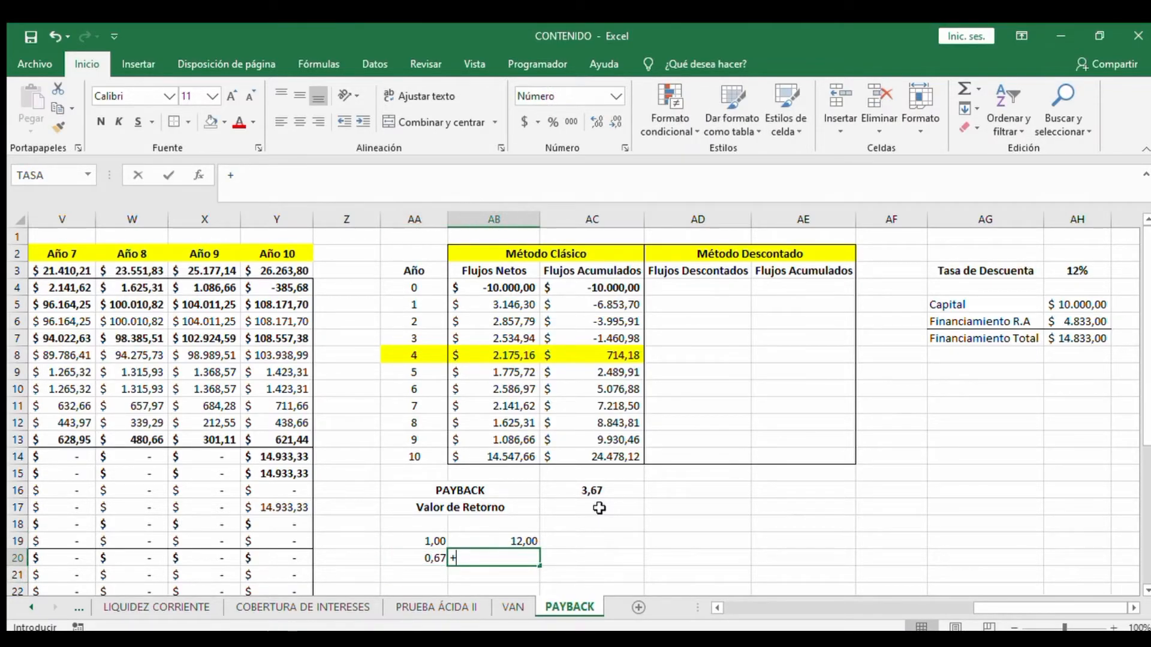
left_click(413, 558)
type("*")
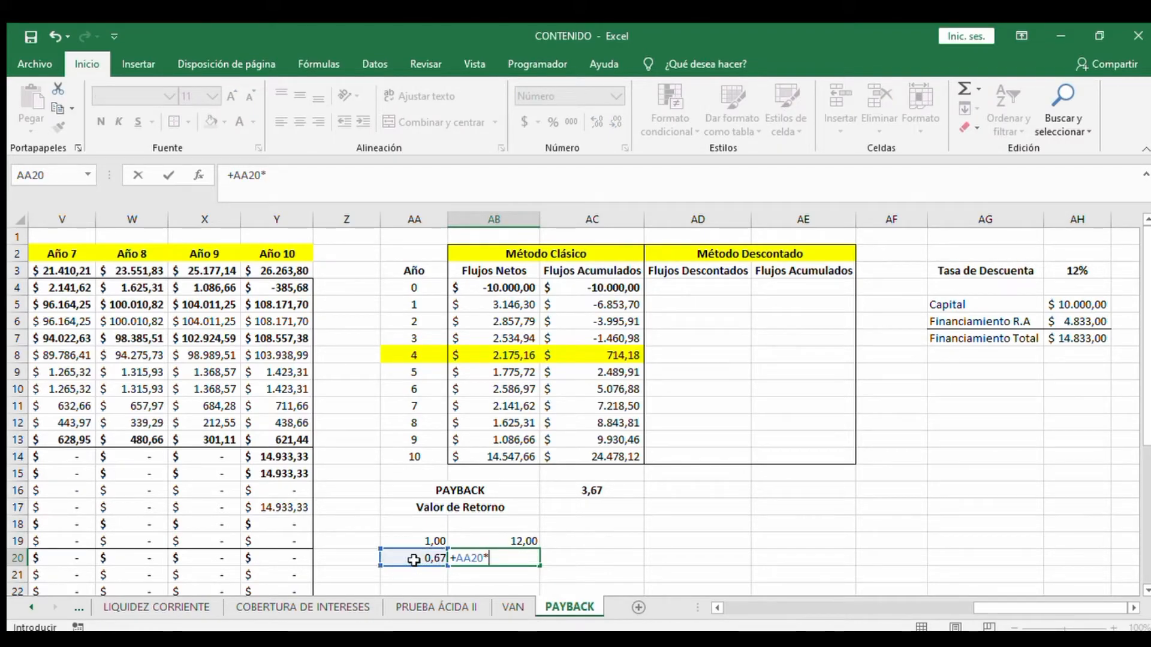
left_click(509, 541)
key("Return")
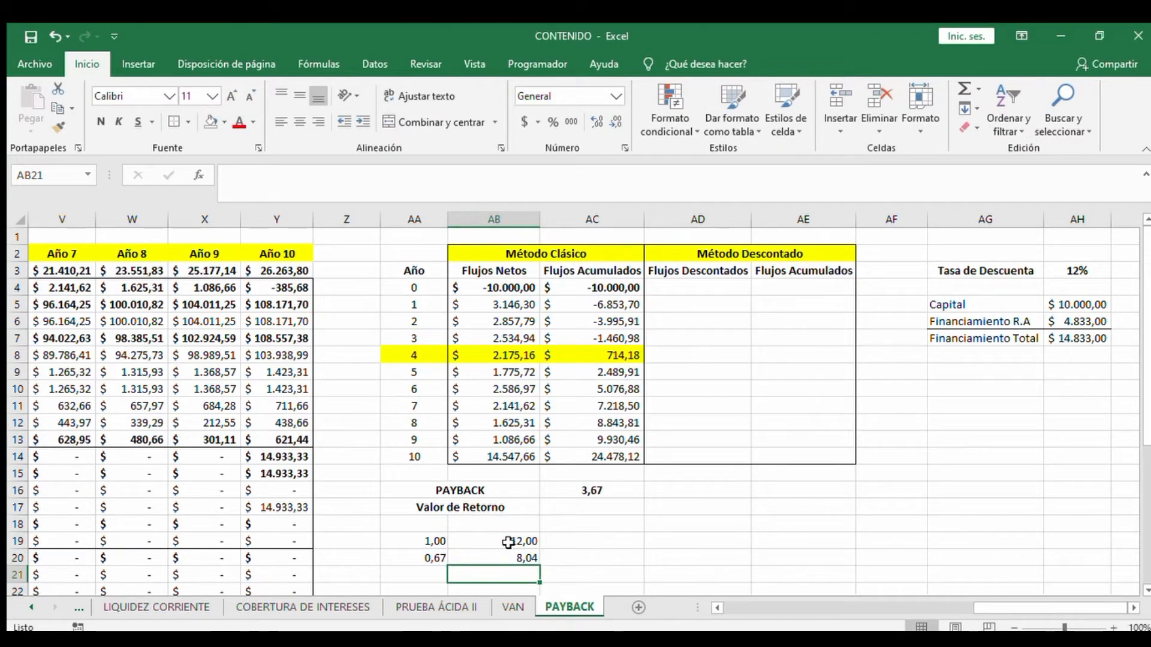
left_click(521, 557)
Write the payback period as "3 años y 8 meses" in AC20
scroll(663, 586, "down", 1)
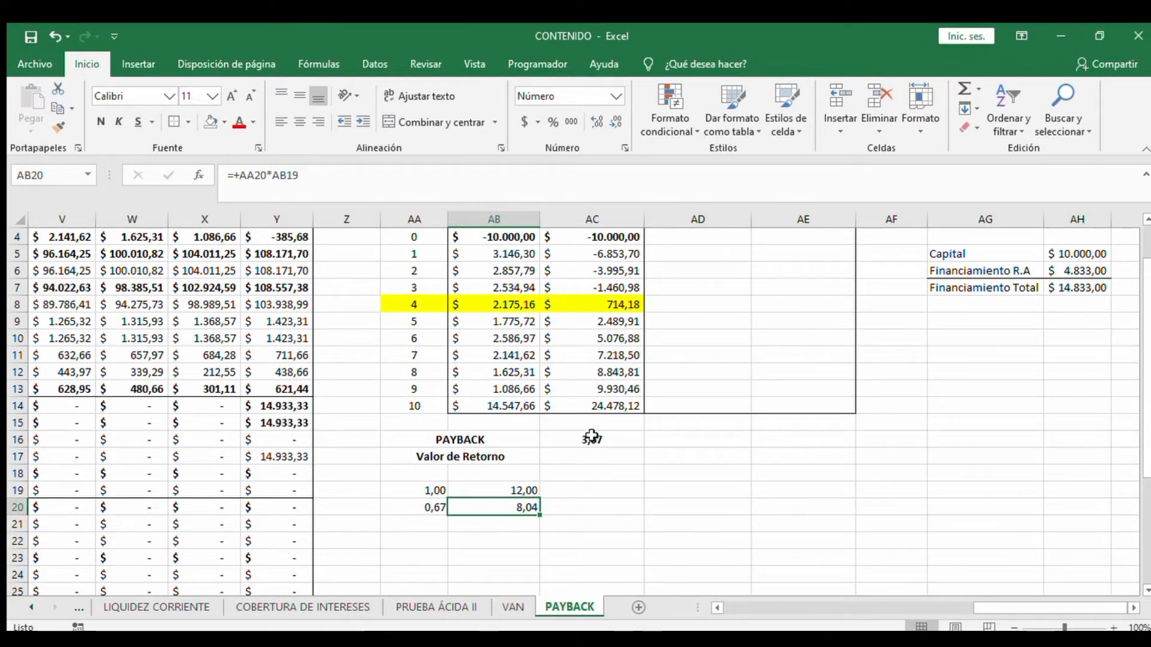
left_click(576, 501)
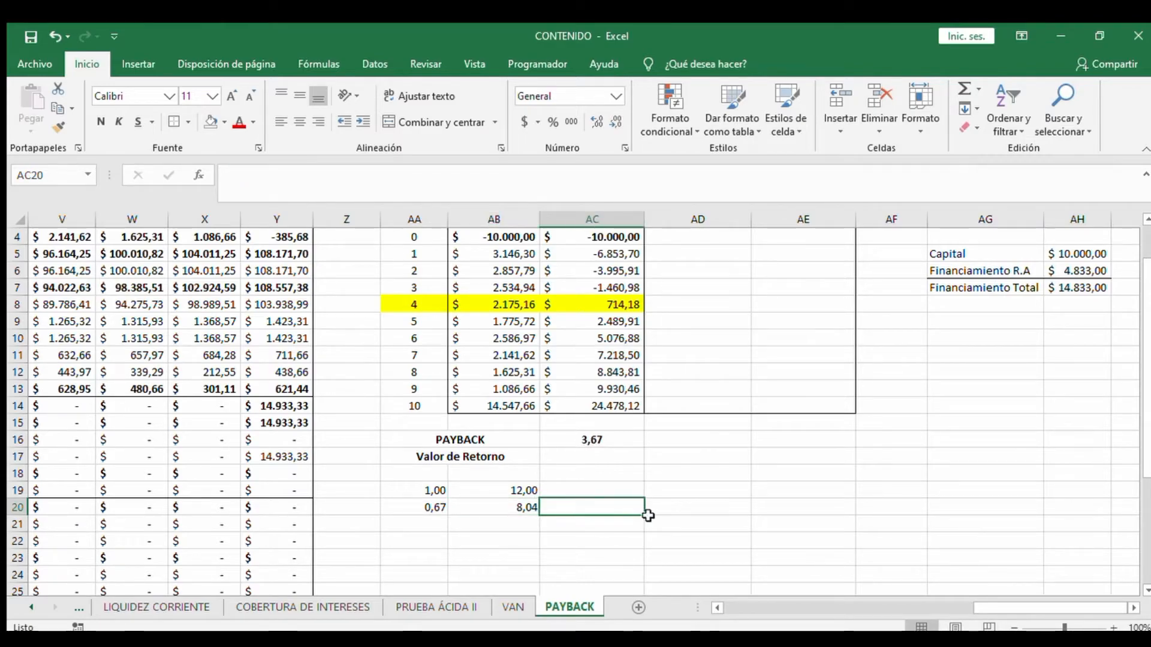
type("3")
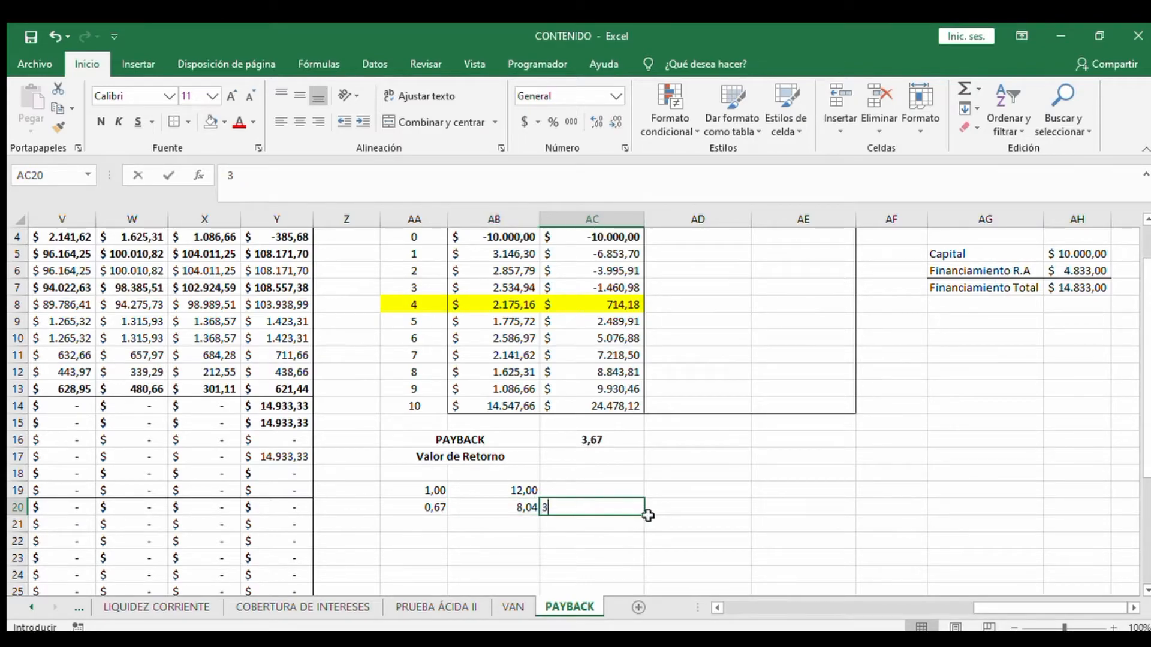
type(" años y 8")
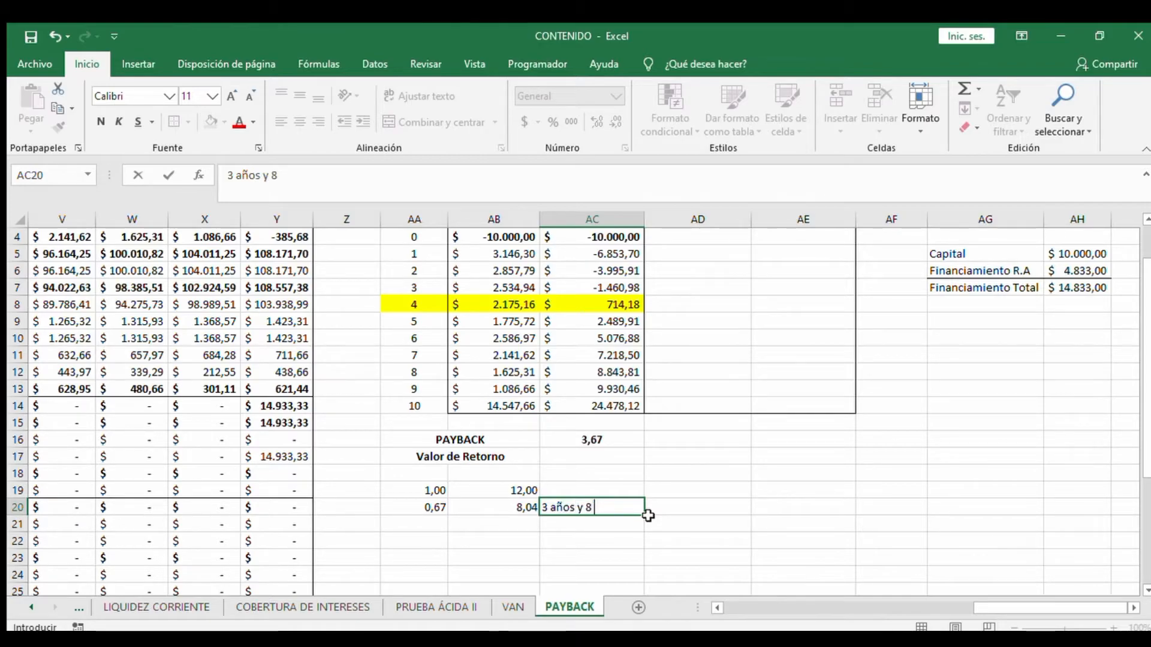
type(" meses")
key("ctrl+Return")
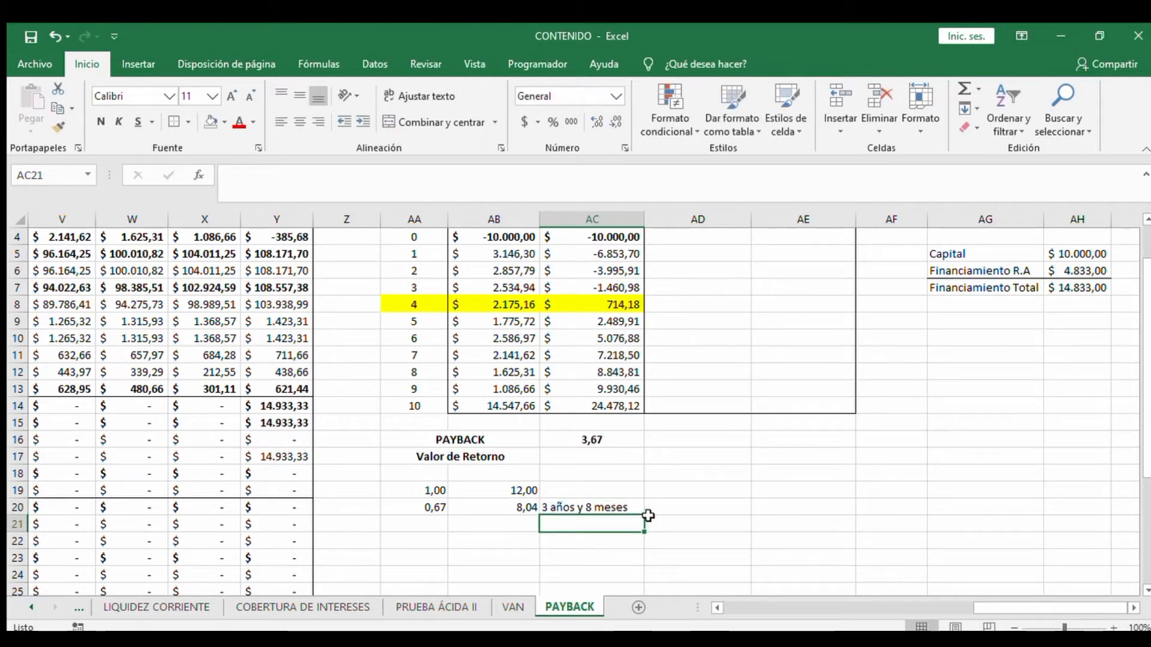
Format the "3 años y 8 meses" cell AC20 as bold, centred text with a yellow fill
left_click(101, 121)
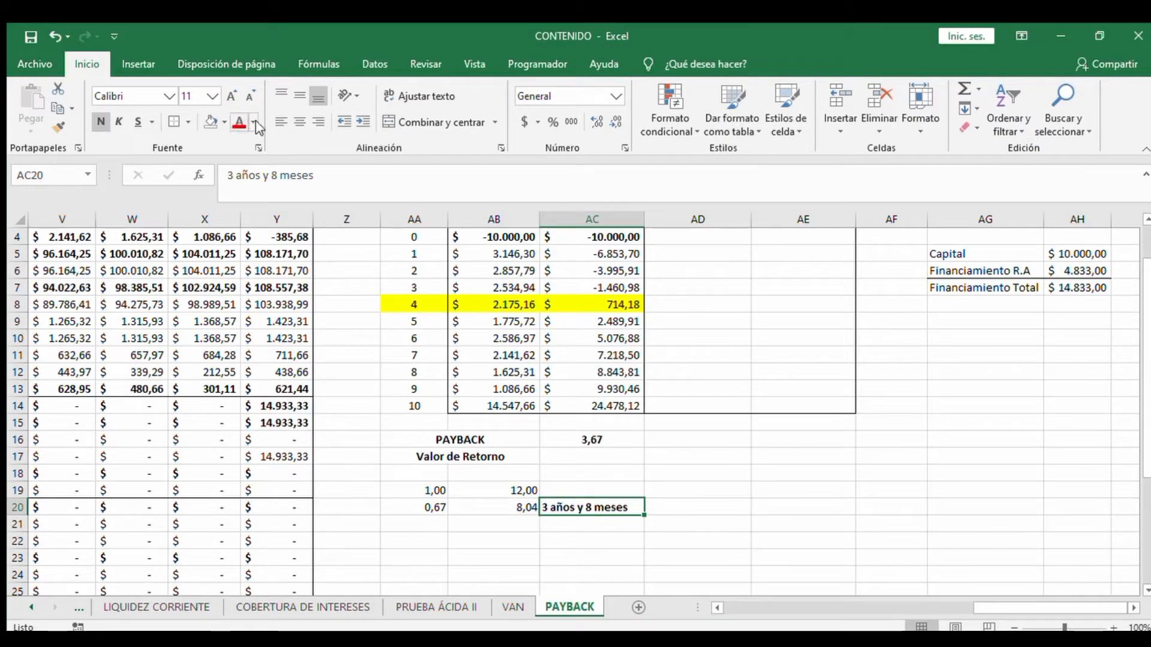
left_click(291, 122)
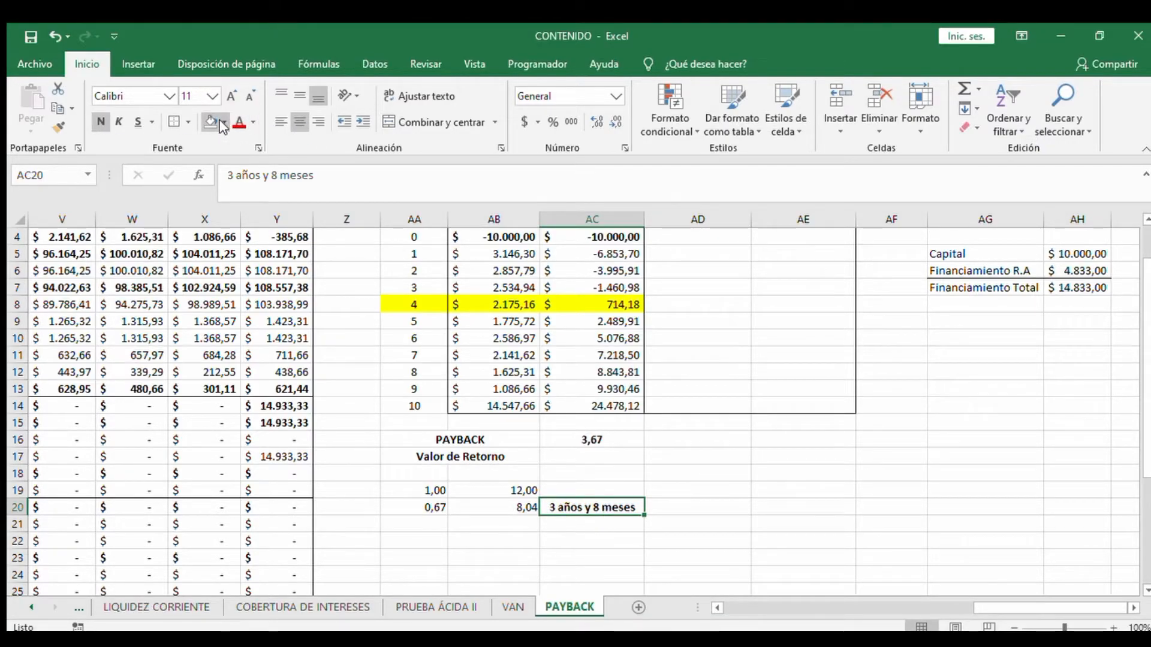
left_click(239, 256)
left_click(699, 452)
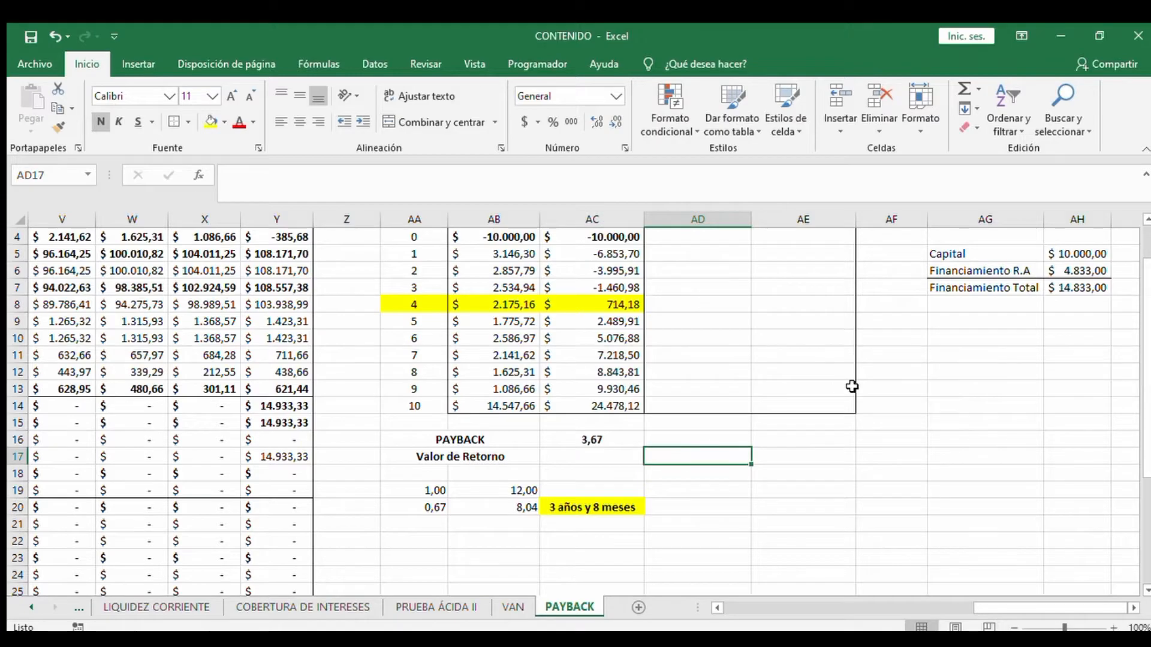
Set up a time-value-of-money example with 1000 in AG19, 15% in AH19 and x in AI19
scroll(853, 387, "up", 1)
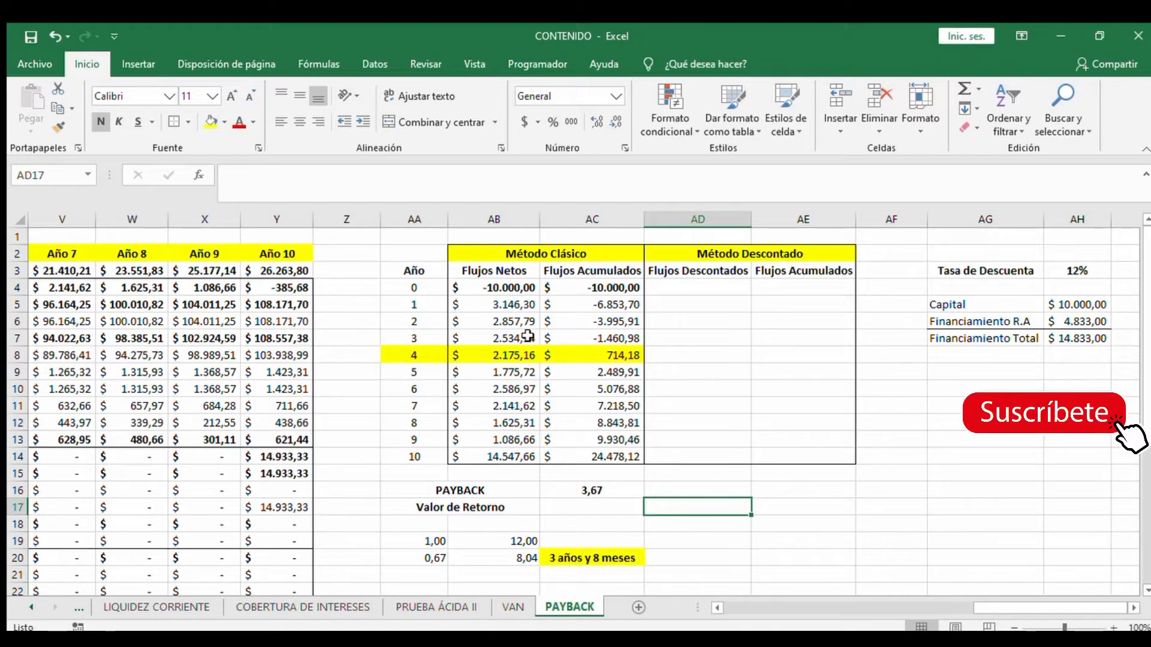
left_click(487, 454)
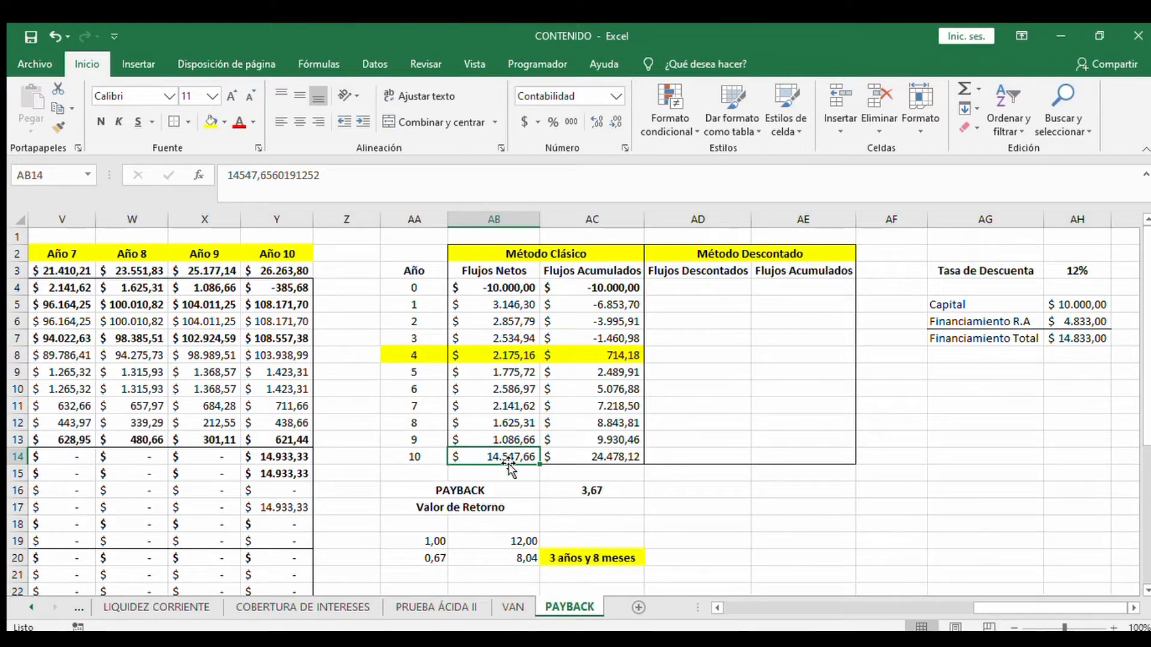
left_click(986, 539)
type("1")
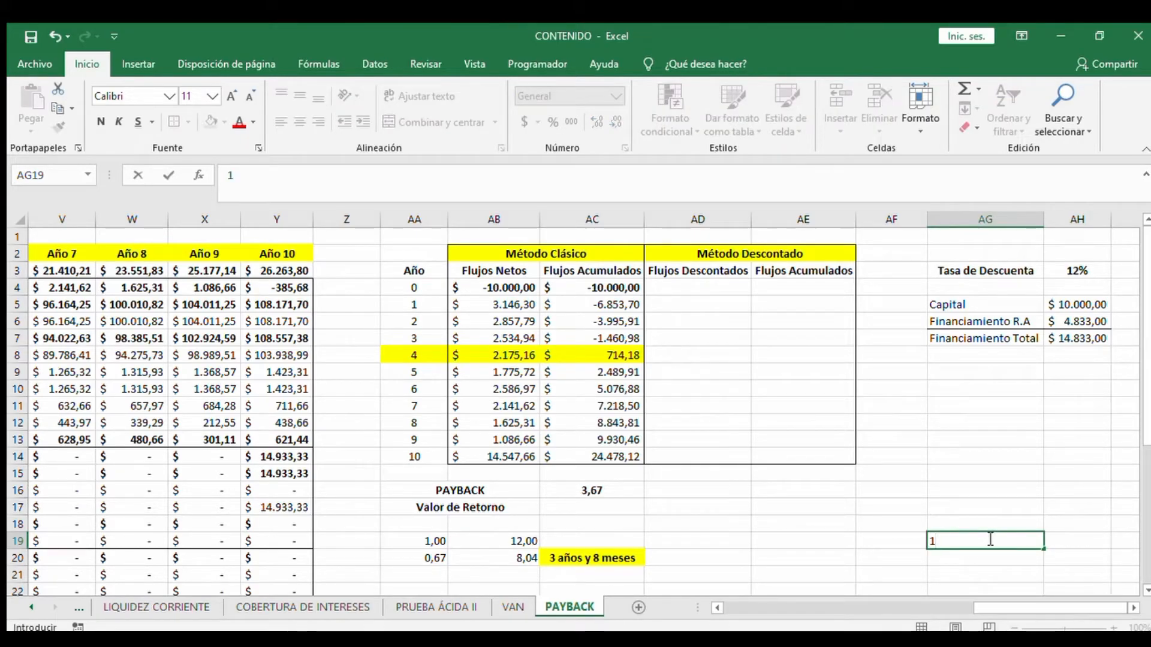
type("000")
key("Tab")
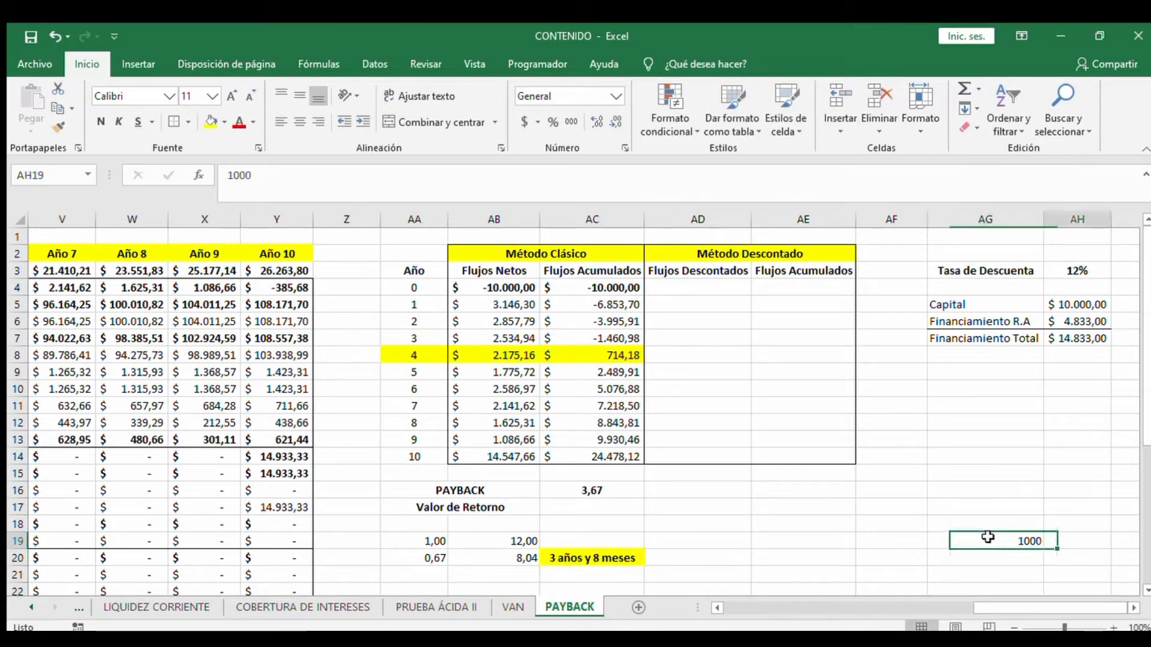
type("15")
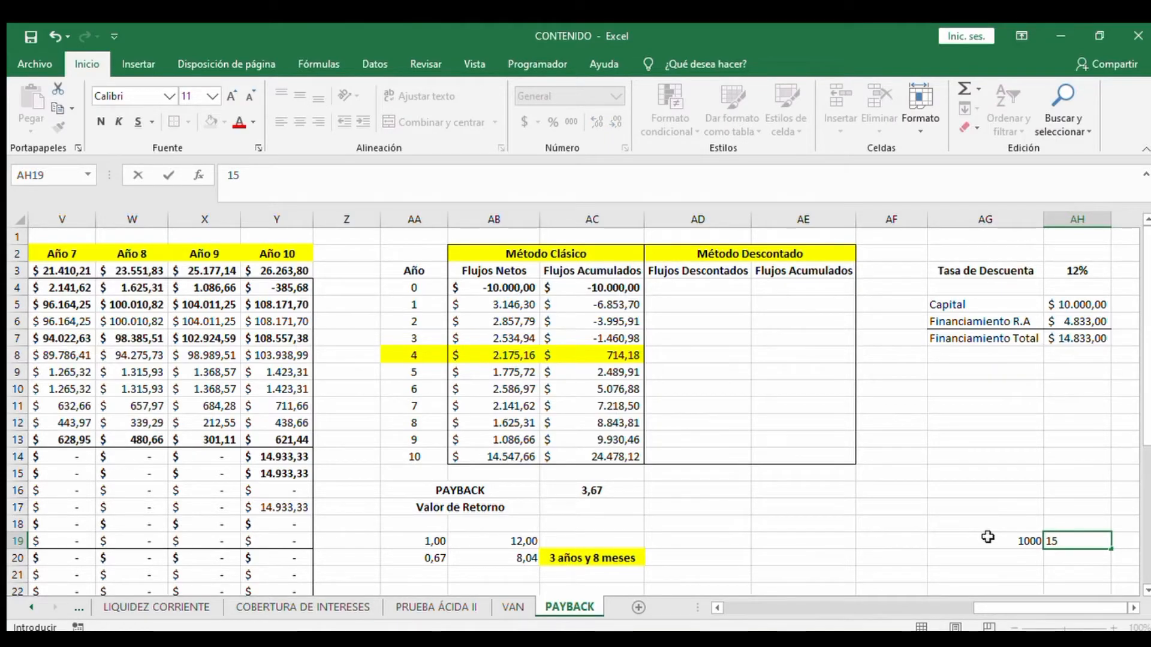
type("%")
key("Tab")
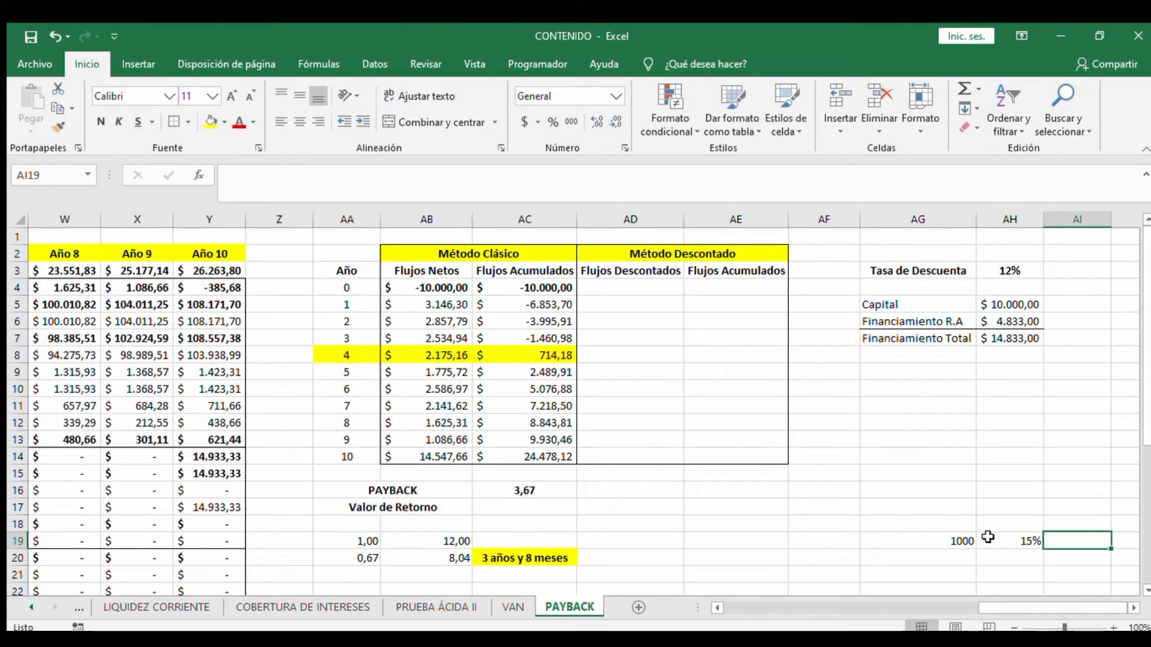
type("x")
key("Return")
Label the example's moments in time with "1 año" in AI18 above the x and "ahora" in AG18 above the 1000
key("Up")
key("Up")
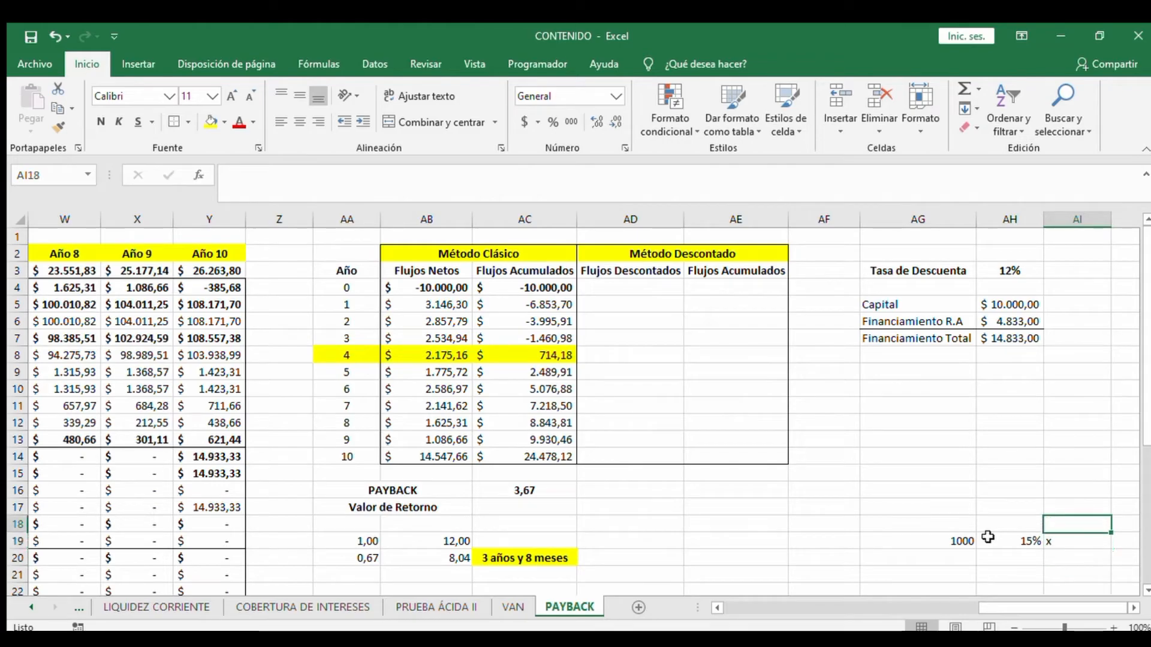
type("1 a")
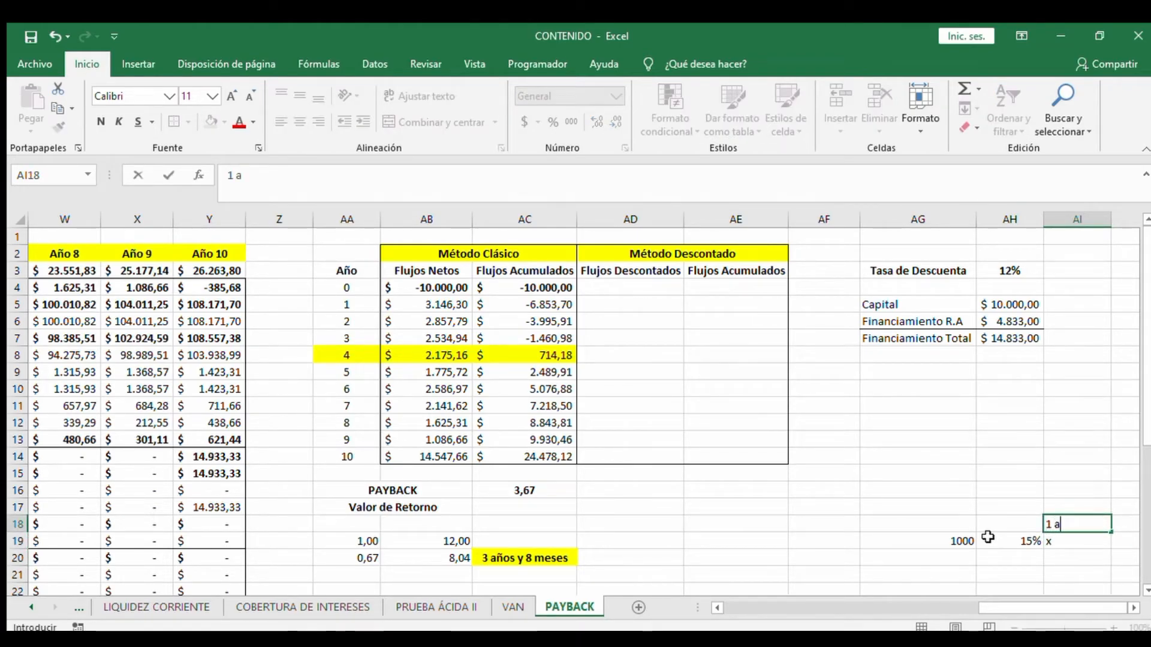
type("ño")
key("Return")
key("Up")
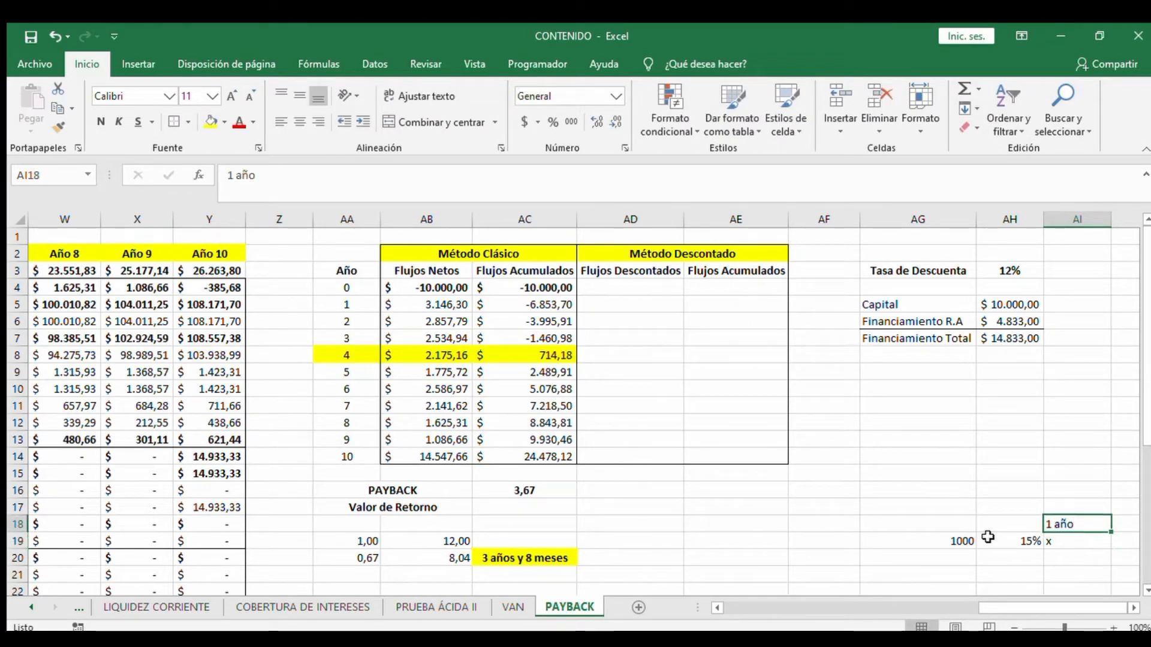
key("Left")
key("Left")
type("a")
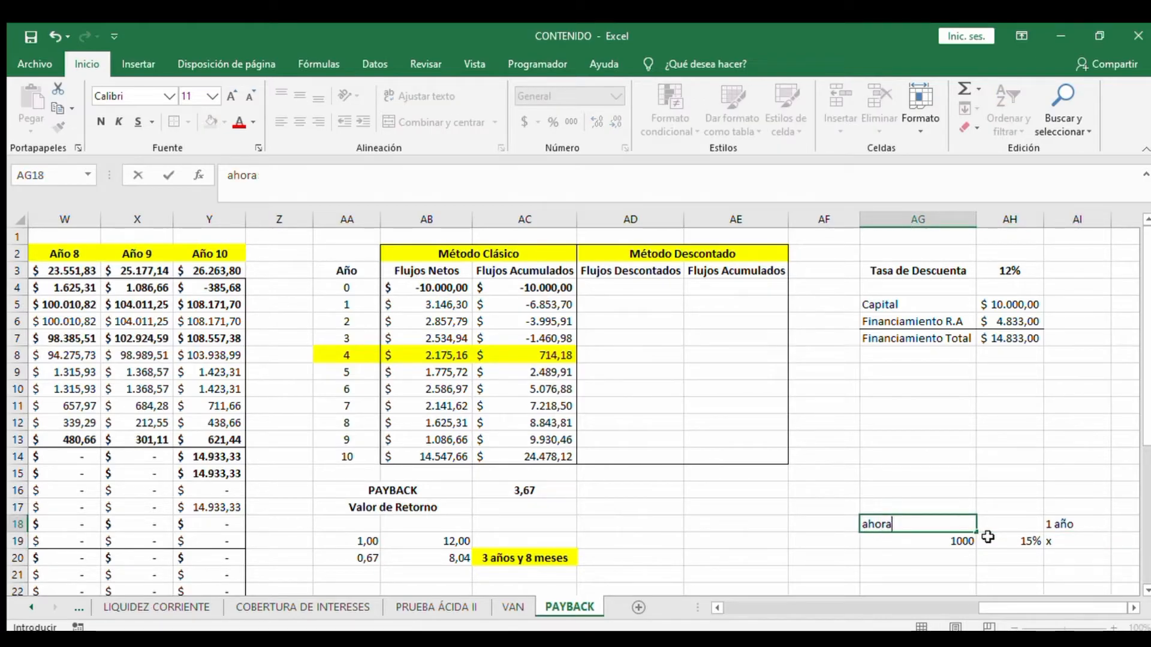
key("Return")
Review the ahora and 1 año example alongside the Método Clásico Flujos Netos for Año 1 to 10 and the PAYBACK result
key("Right")
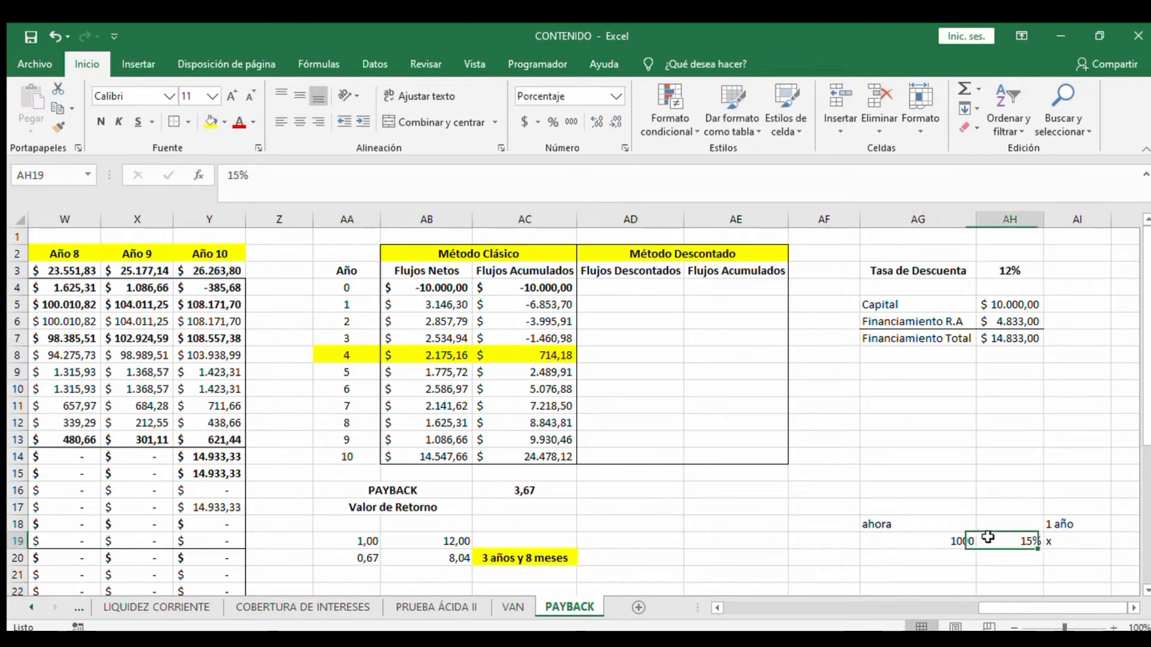
key("Right")
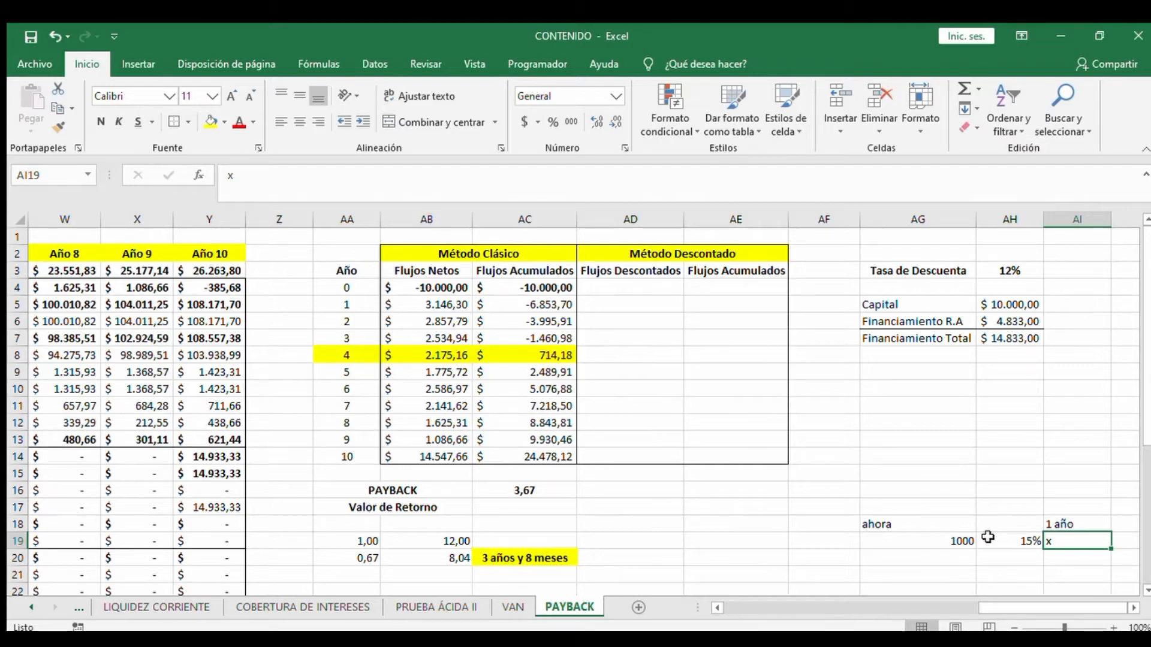
key("Left")
key("Left")
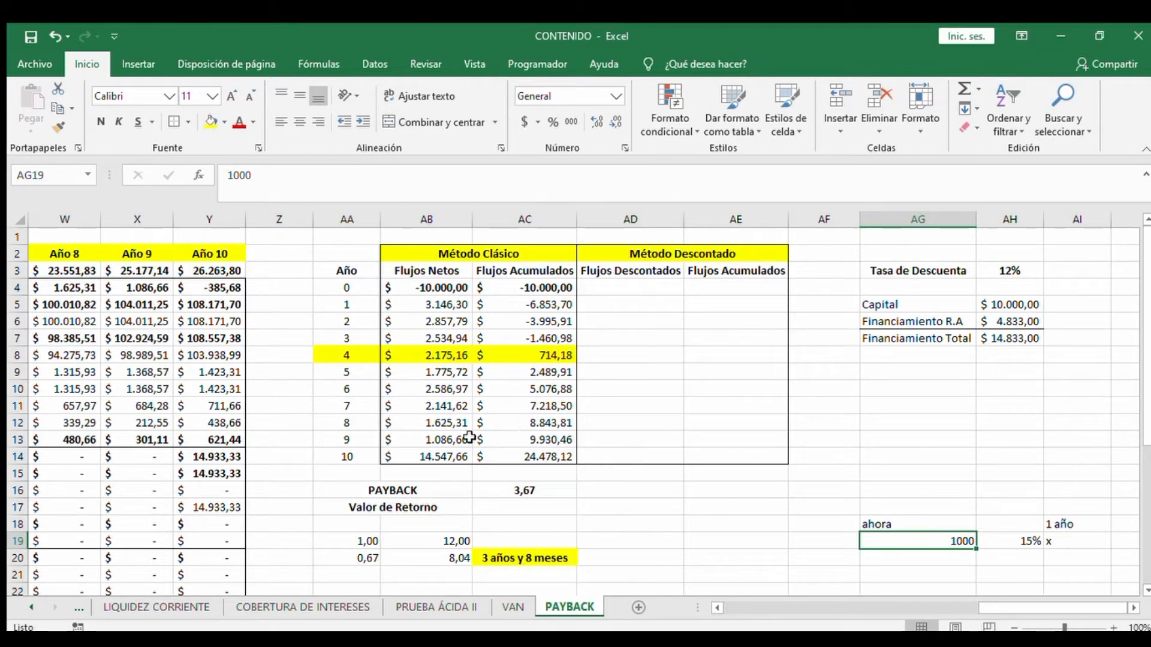
left_click(436, 306)
left_click_drag(436, 306, 434, 453)
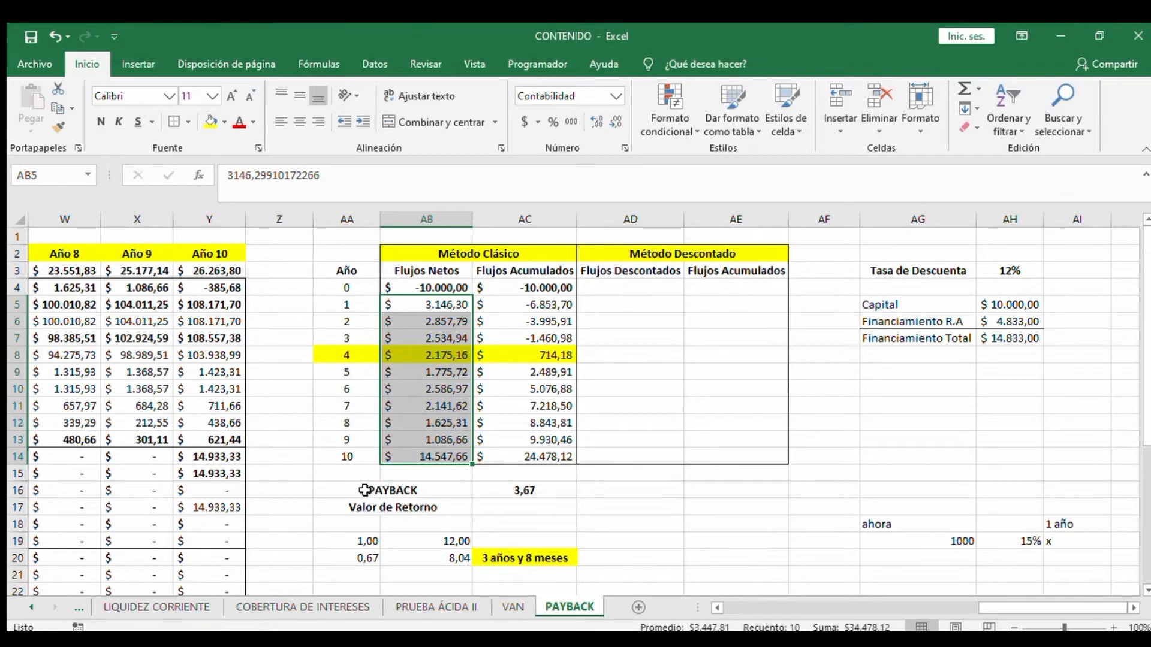
left_click_drag(370, 490, 500, 497)
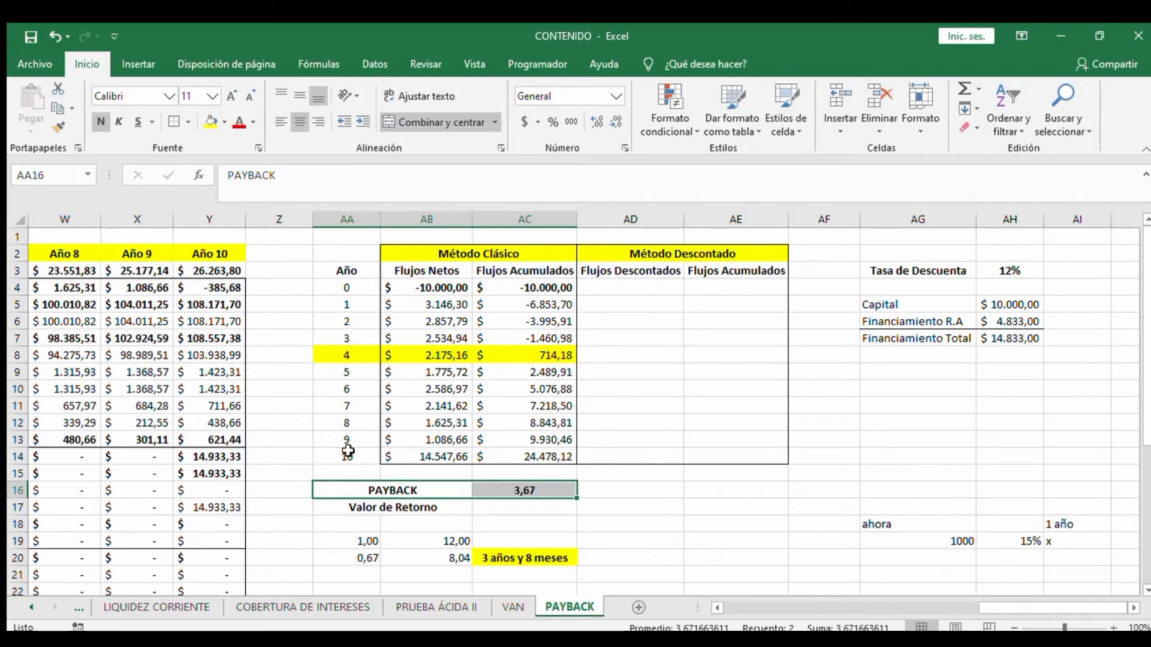
left_click_drag(351, 457, 443, 458)
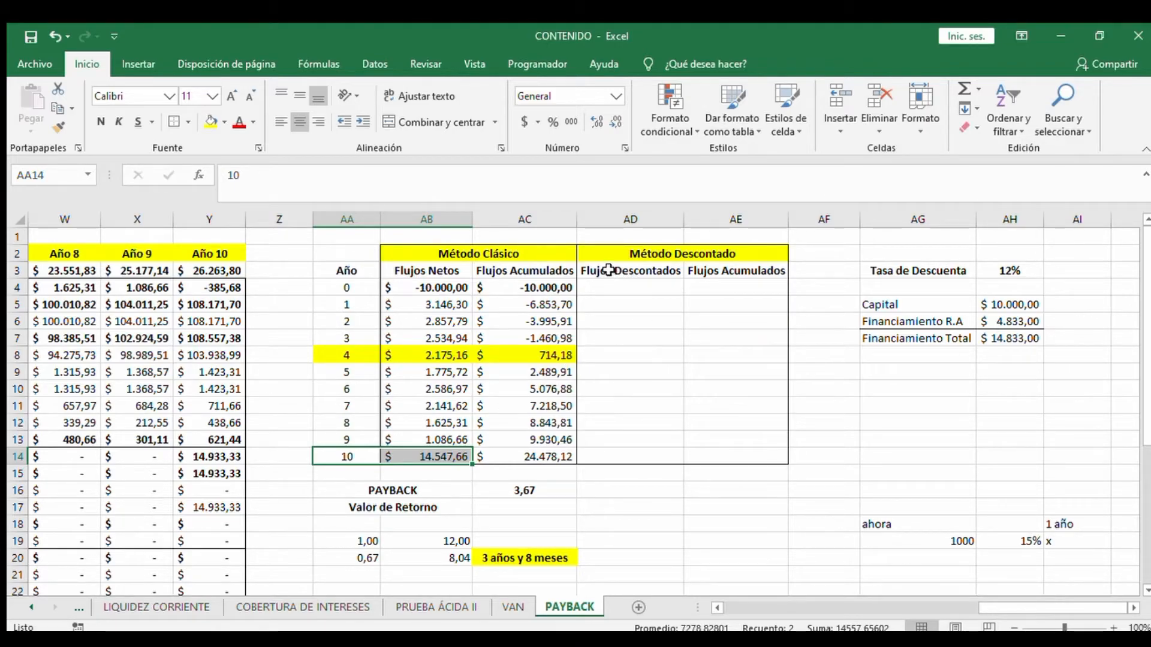
Examine the empty Flujos Descontados column, the Tasa de Descuenta and the Financiamiento R.A amount that the discounted method relies on
left_click_drag(606, 270, 610, 455)
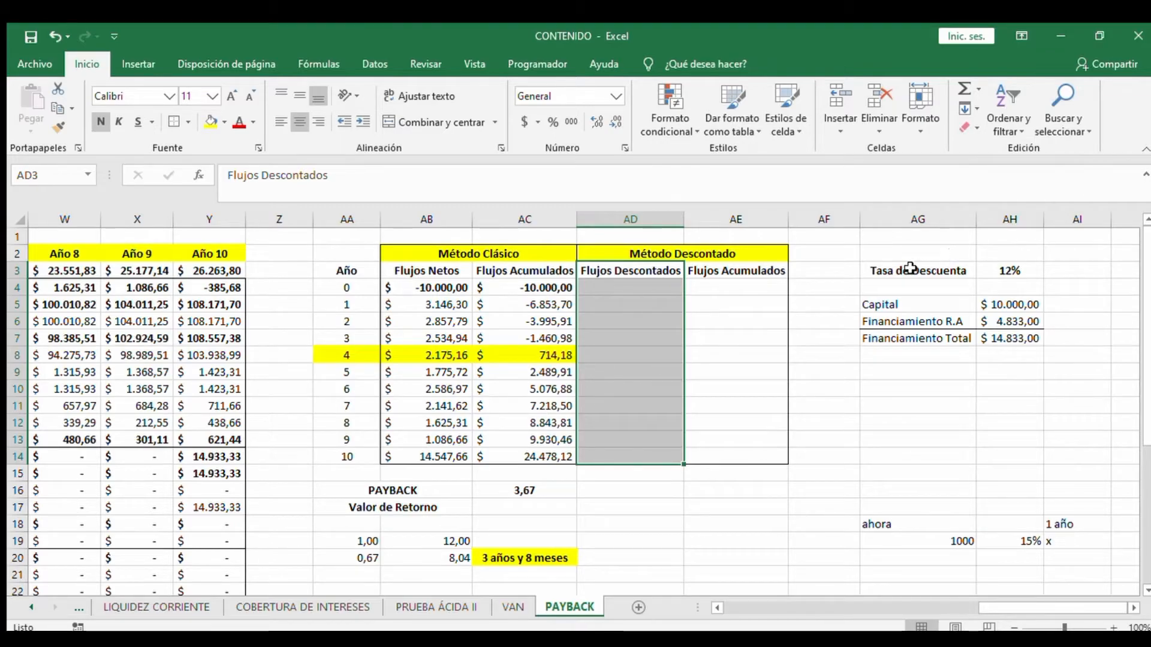
left_click(951, 271)
left_click_drag(952, 271, 989, 268)
left_click(1007, 271)
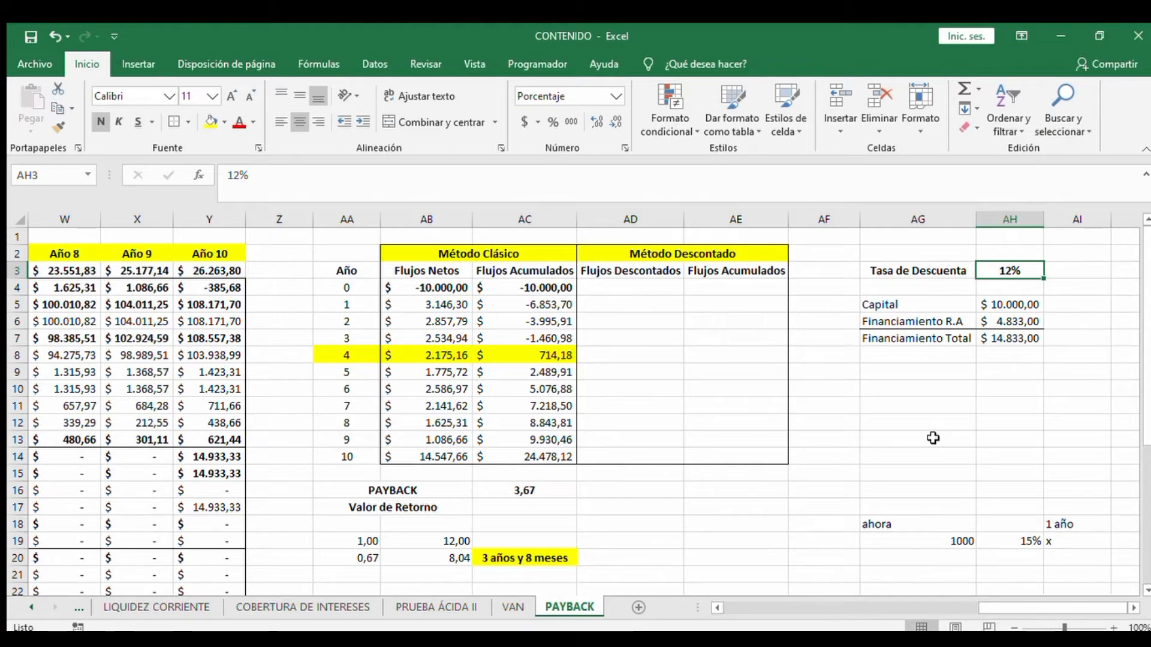
left_click(997, 323)
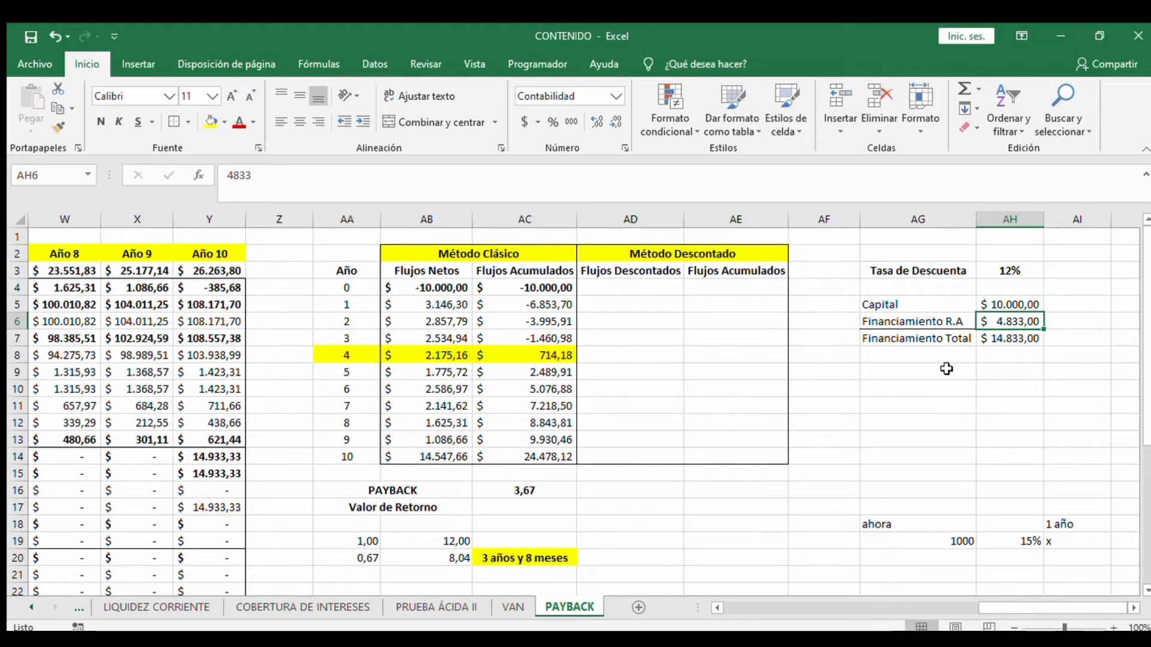
Enter the Año 0 discounted flow in AD4 as a reference to the Año 0 net flow, =+AB4
left_click_drag(904, 307, 995, 311)
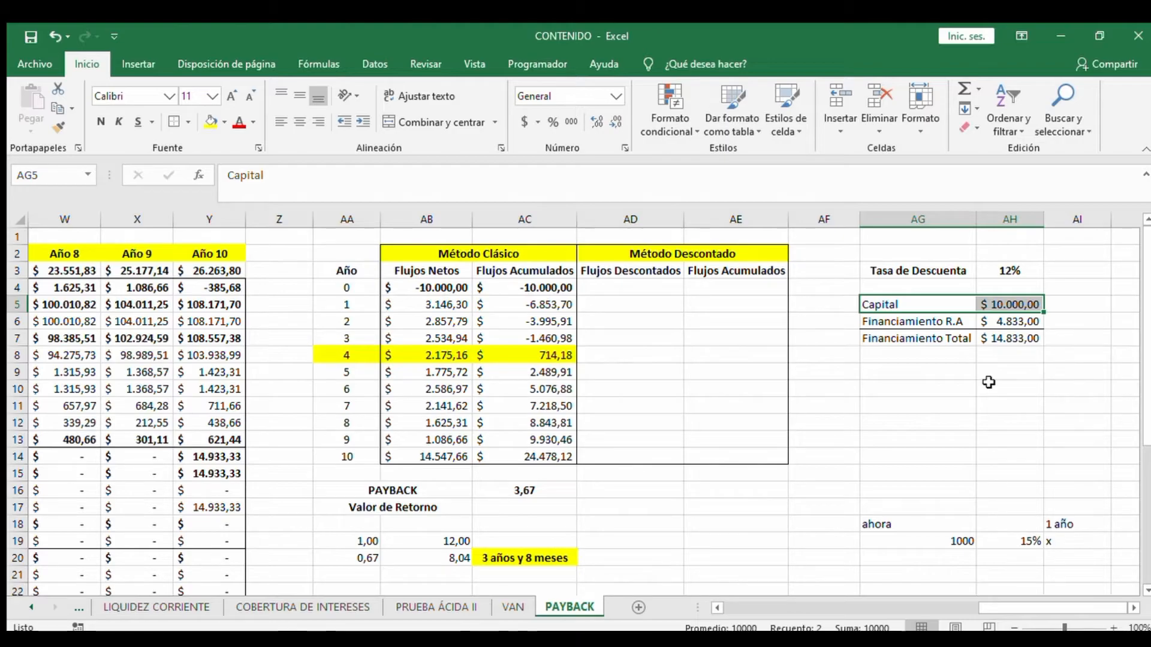
left_click_drag(921, 275, 997, 272)
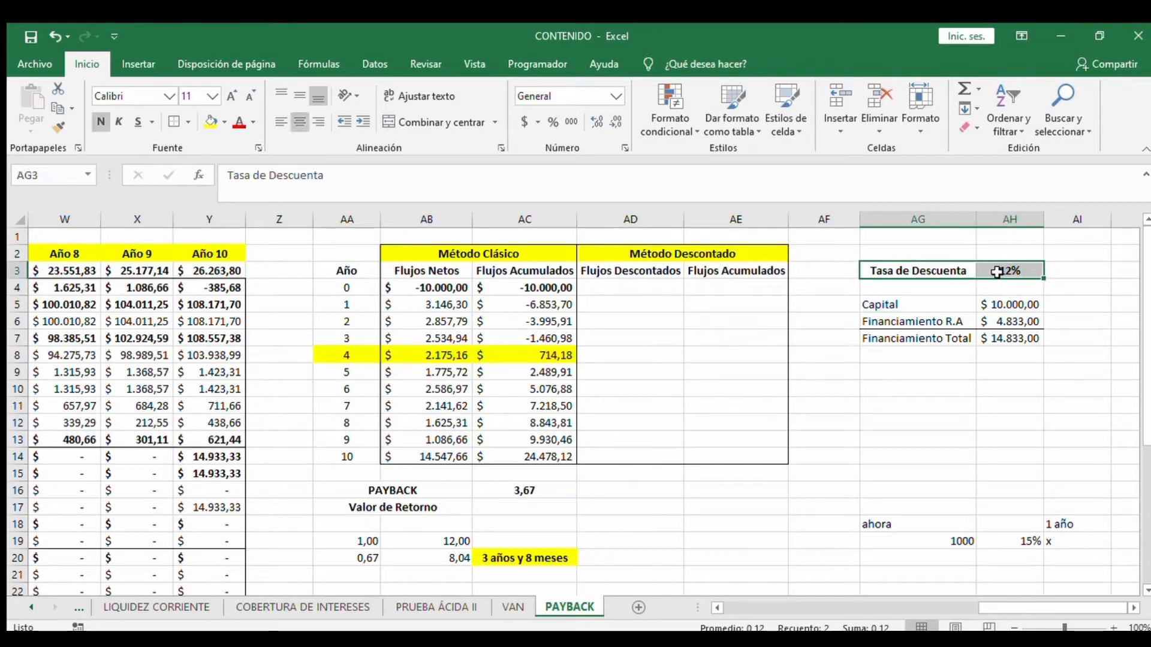
left_click(594, 290)
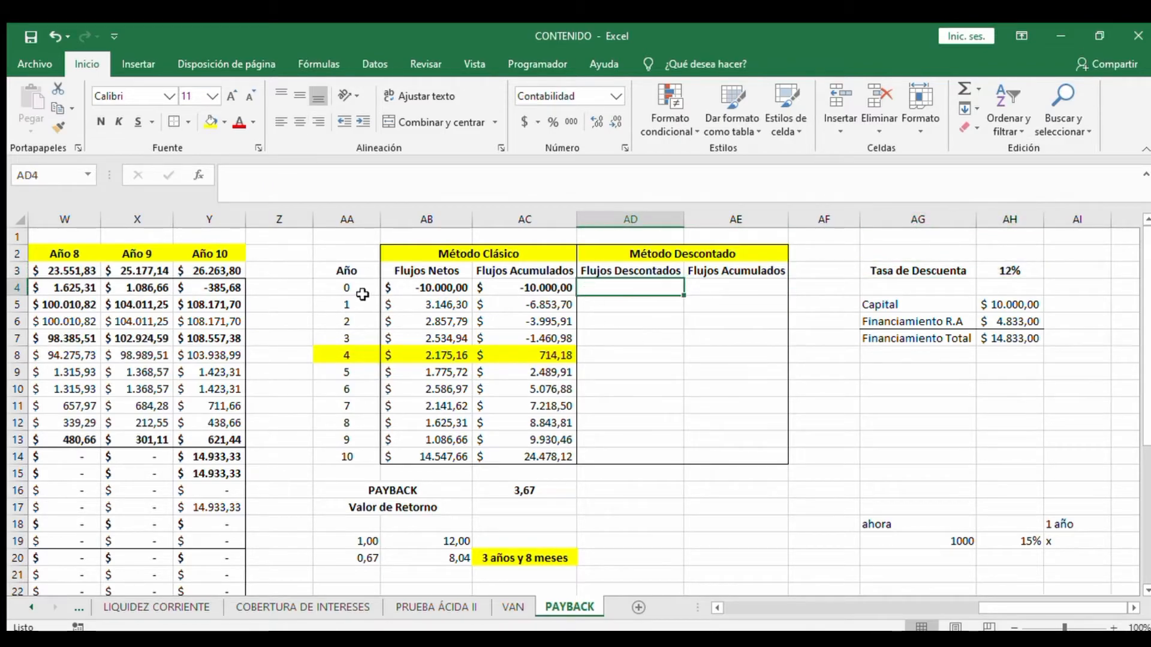
type("+")
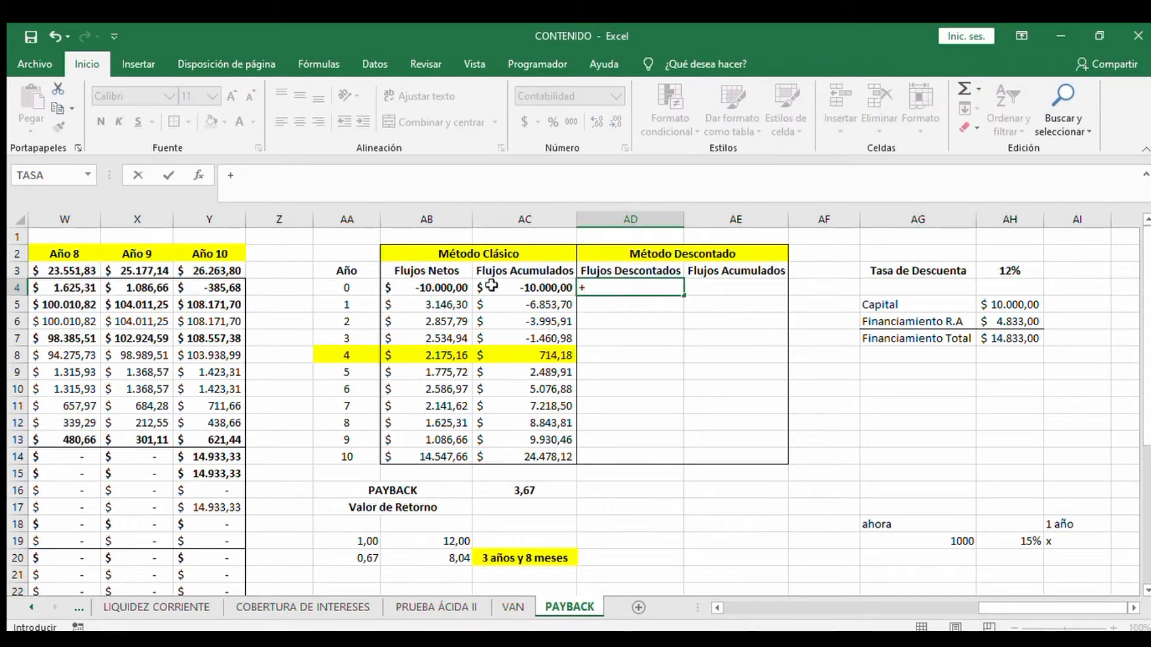
left_click(407, 287)
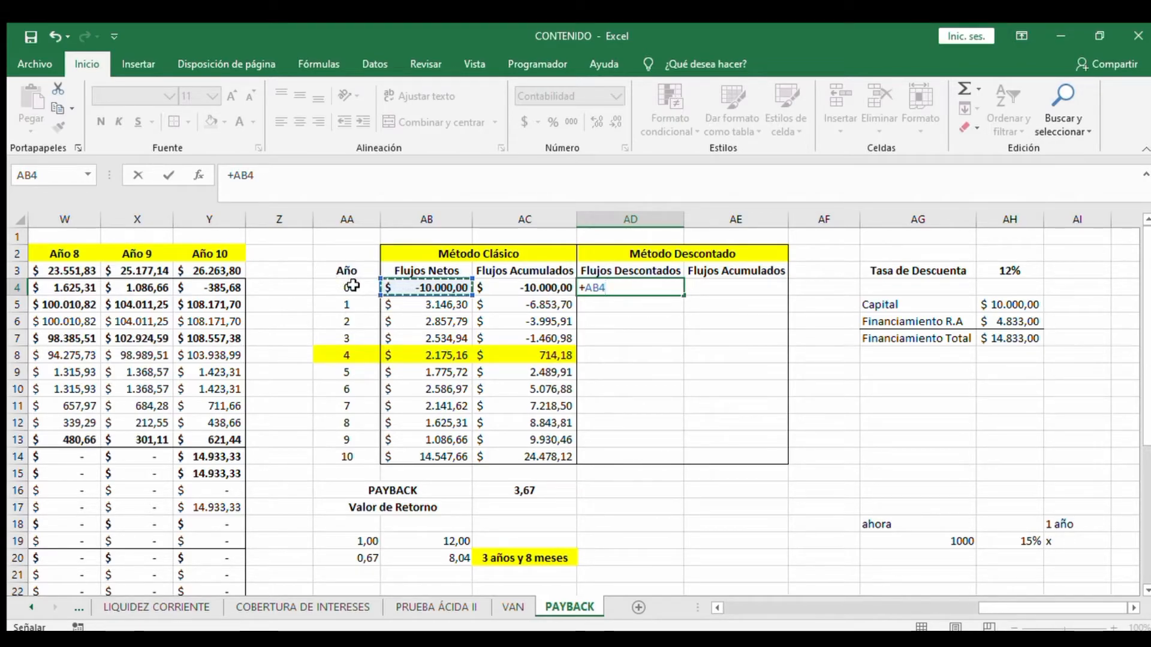
key("Return")
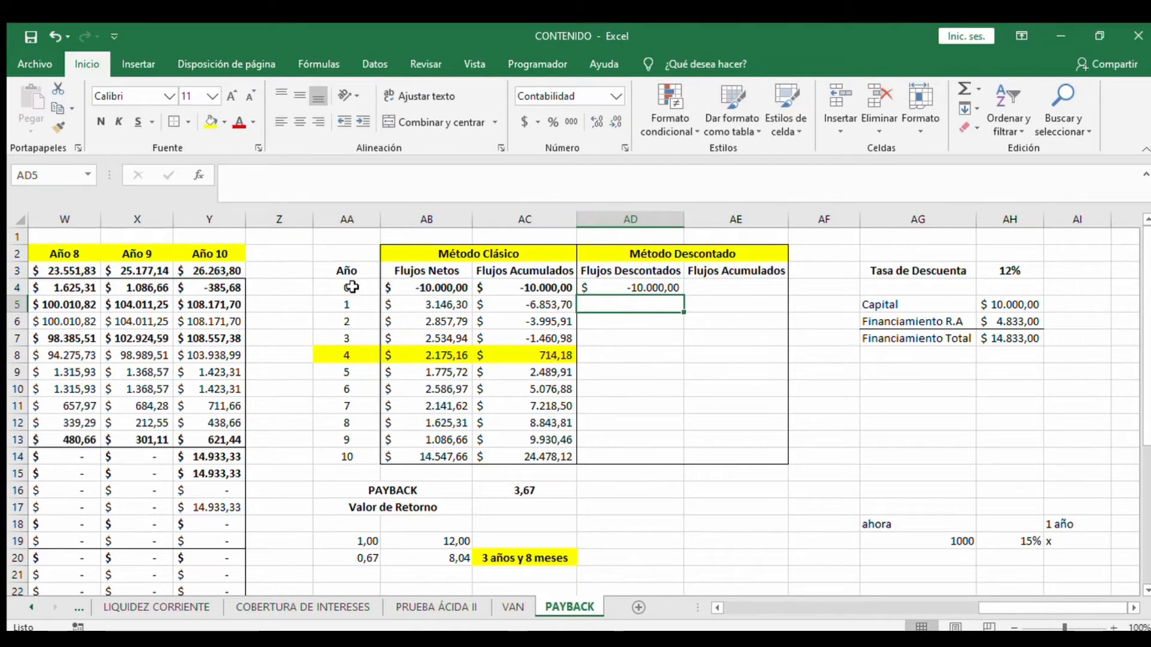
Start the Año 1 discounted flow in AD5 as the net flow over one plus the discount rate, raised to the year: +AB5/(1+AH3)^AA5
left_click_drag(339, 301, 340, 456)
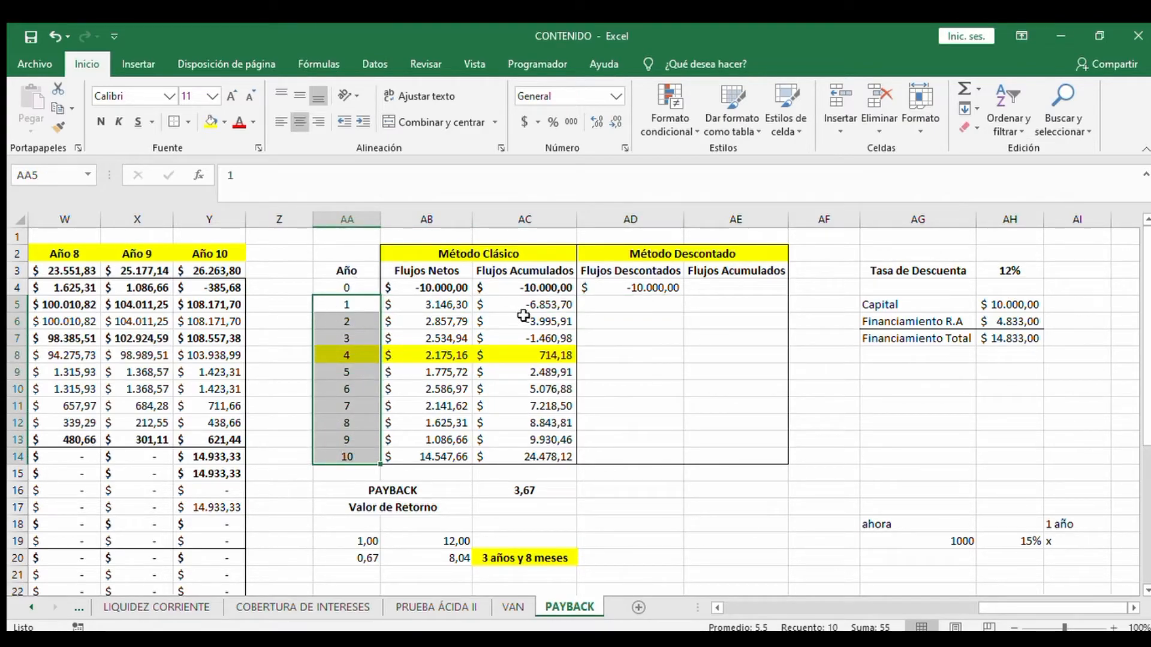
left_click(609, 303)
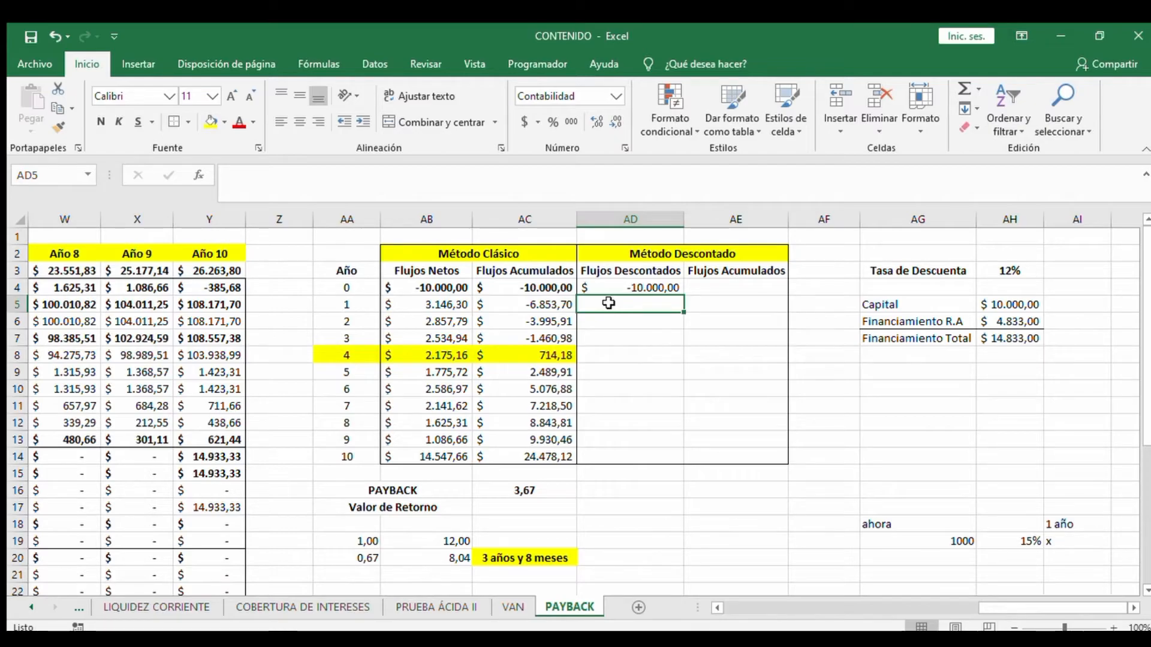
type("+")
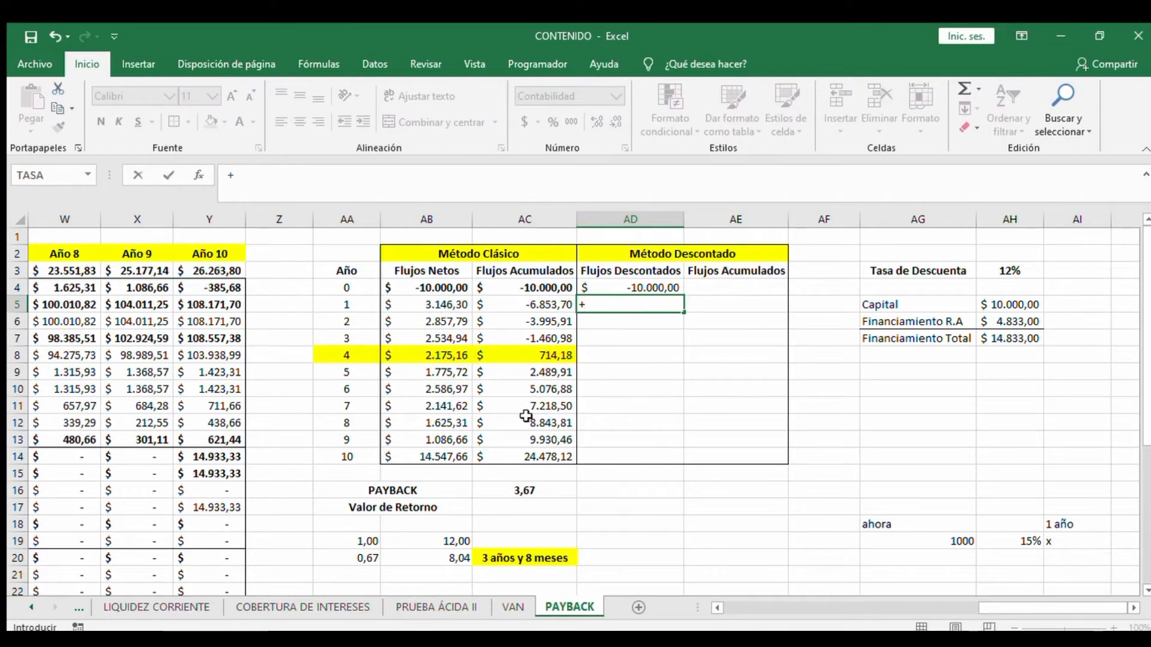
left_click(411, 301)
type("/(")
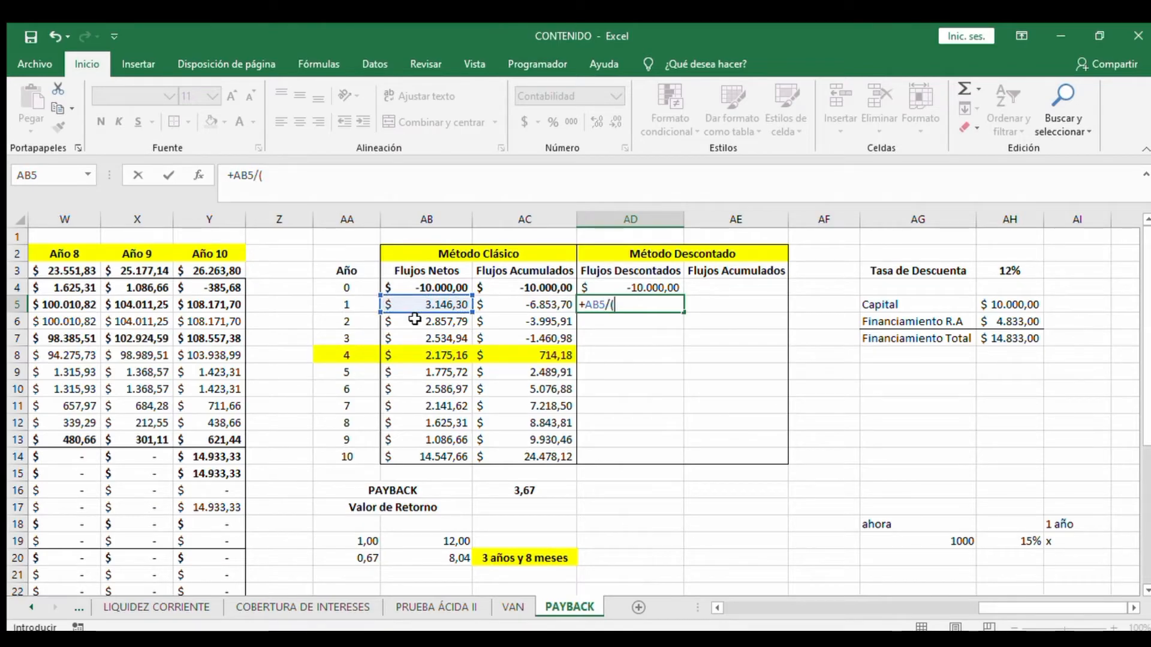
type("1+")
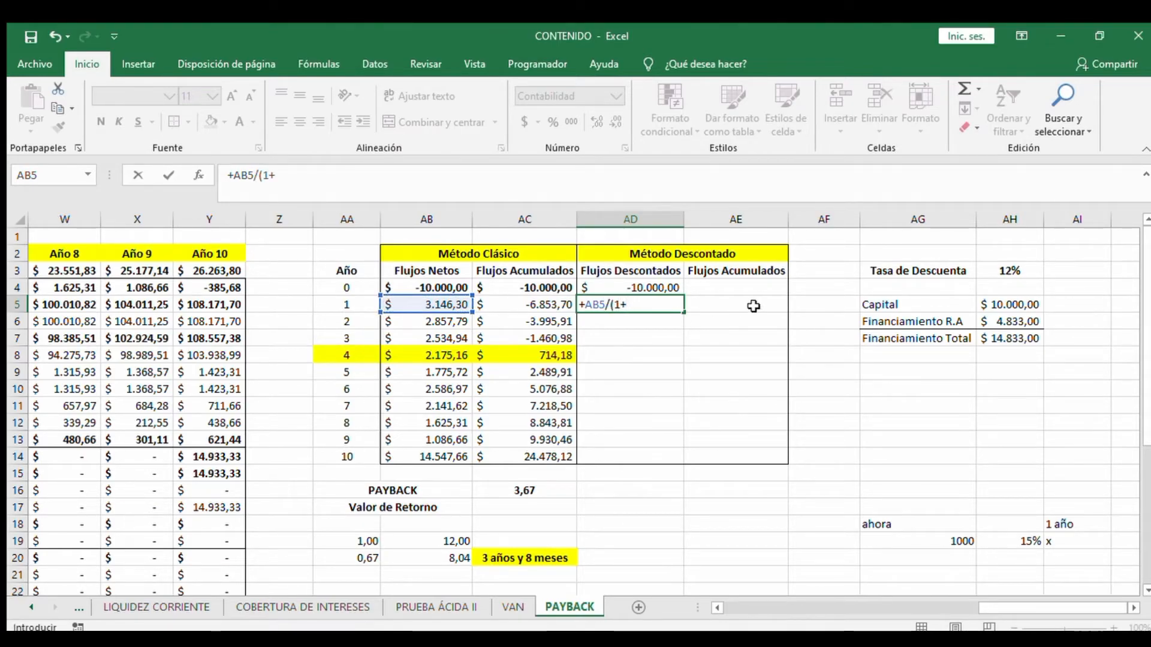
left_click(1000, 273)
type(")")
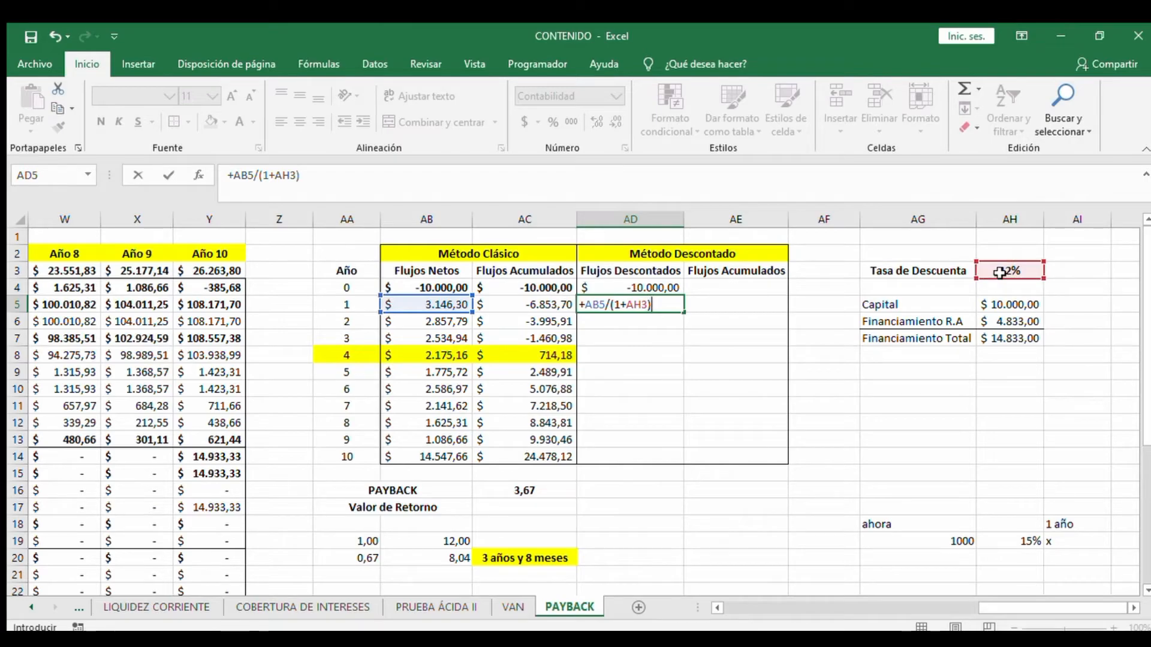
type("^")
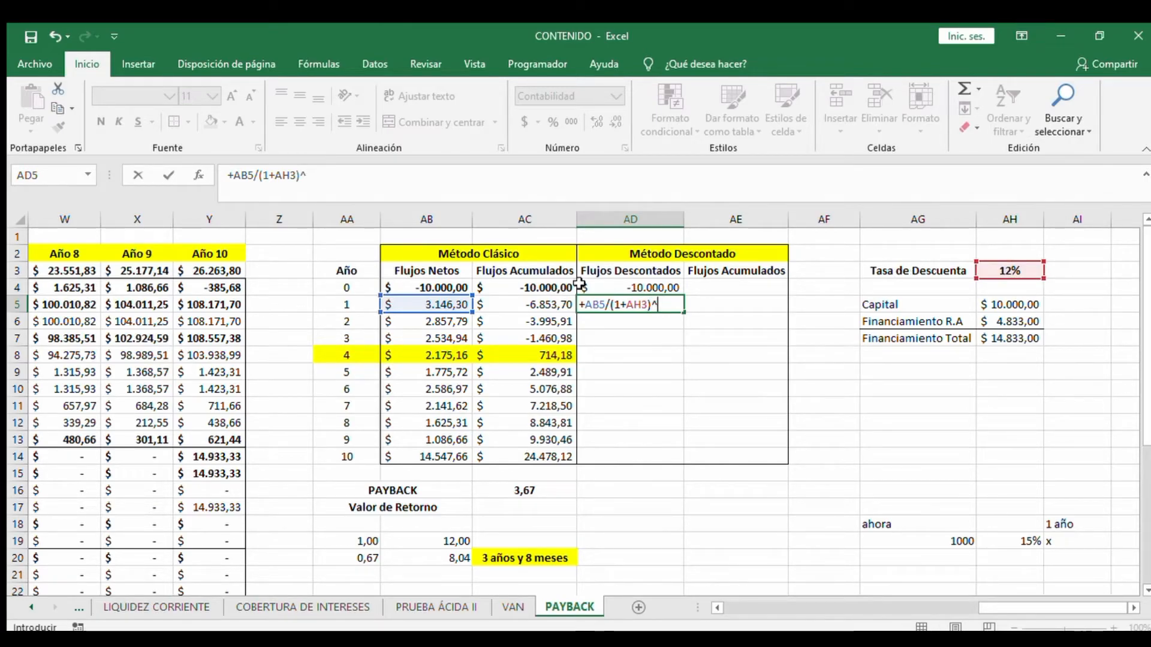
left_click(359, 304)
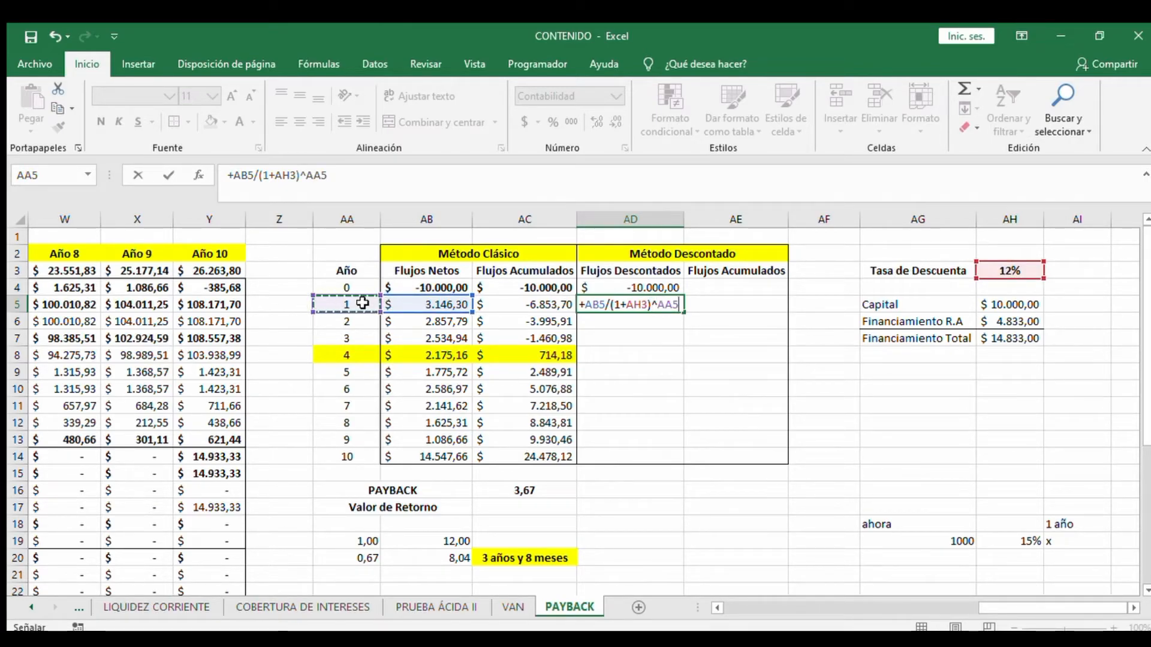
Enclose the whole denominator of the AD5 formula in parentheses and make the discount rate reference absolute, giving +AB5/((1+$AH$3)^AA5)
type(")")
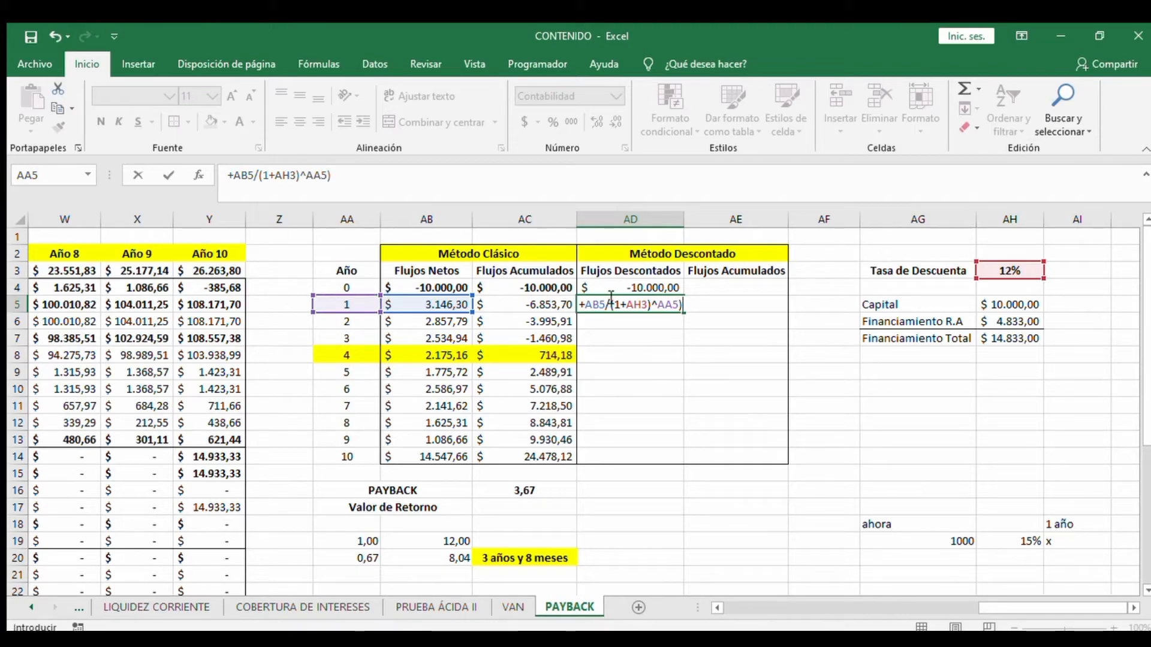
left_click(611, 300)
type("(")
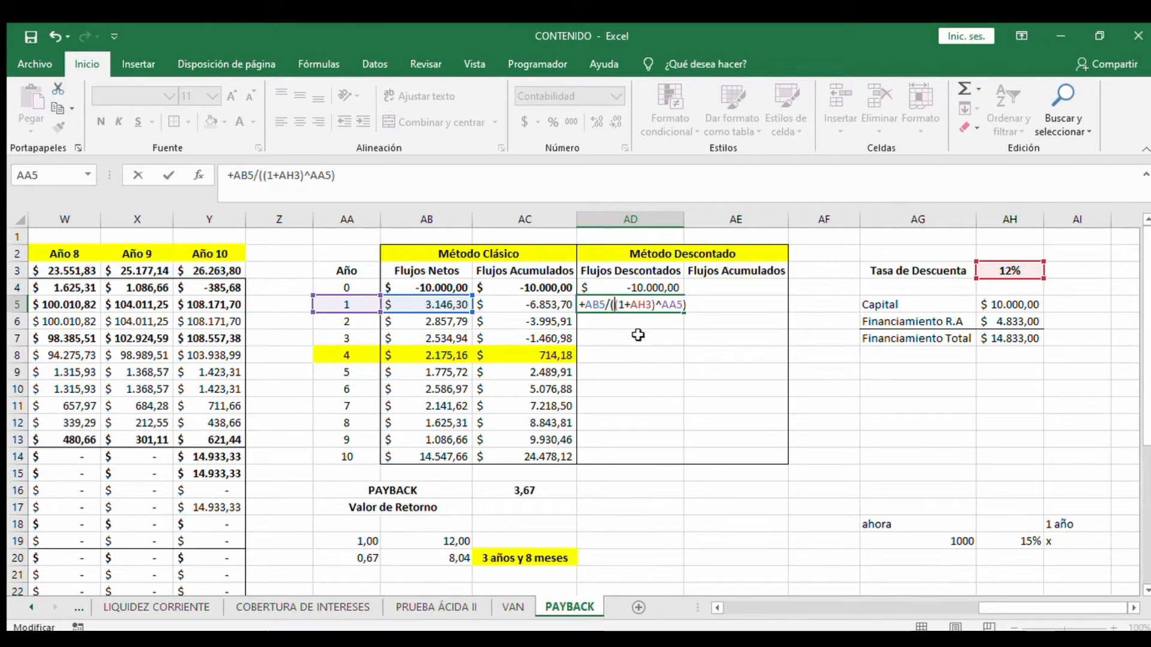
left_click(640, 305)
key("F4")
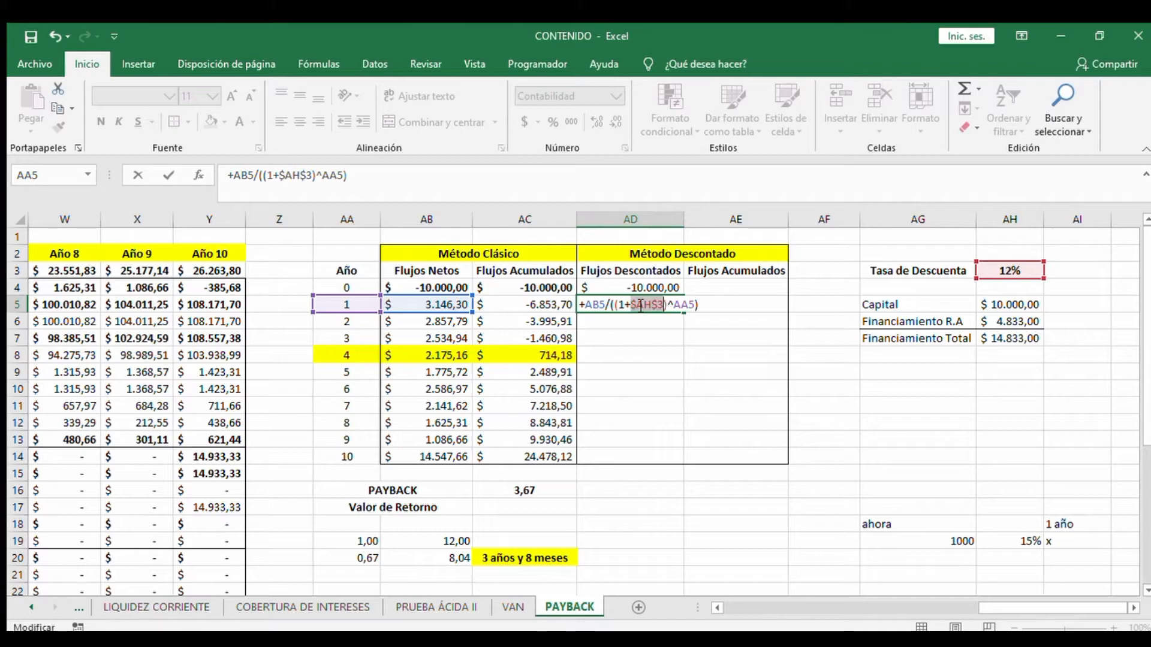
key("Return")
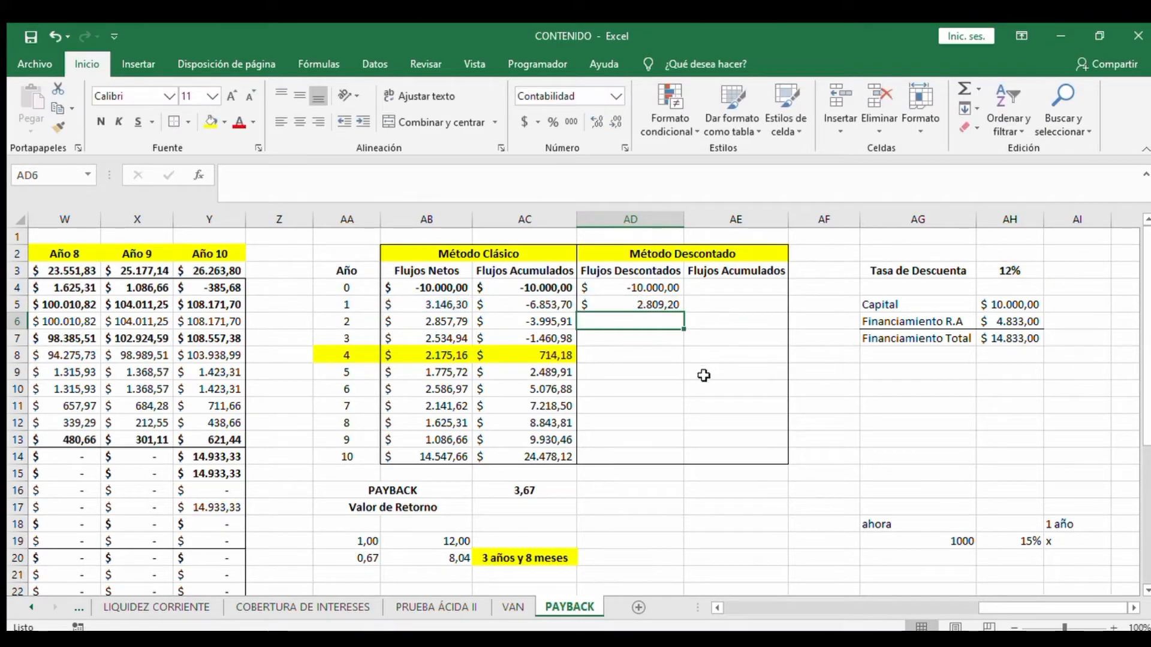
Copy the Año 1 discounted flow formula down to Año 10, filling AD5 through AD14
left_click(671, 300)
left_click_drag(683, 312, 683, 464)
left_click(652, 506)
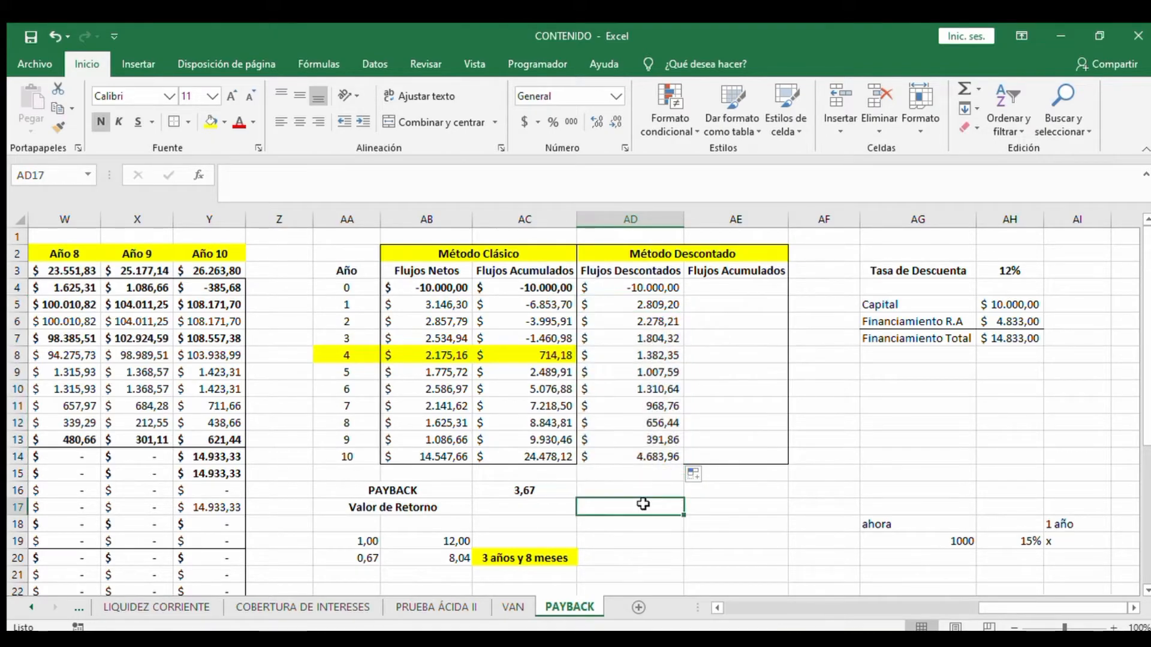
Compare the Año 10 net flow with its discounted flow, and check the Año 0 discounted flow and the classic PAYBACK block
left_click(419, 456)
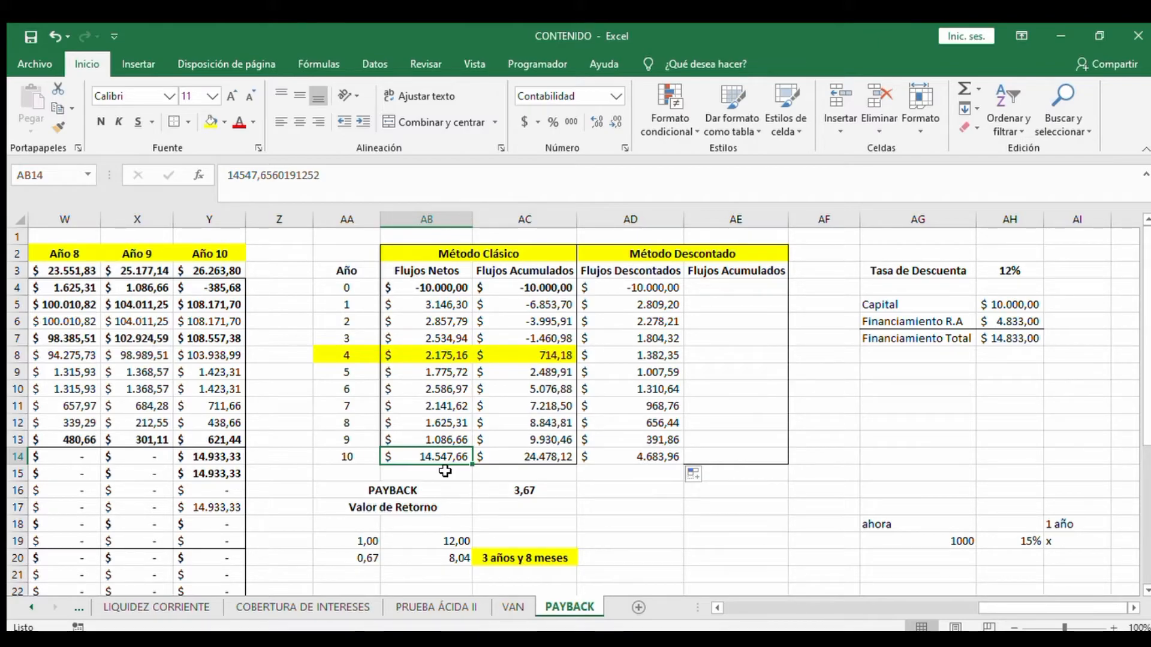
key("Right")
key("Right")
key("Left")
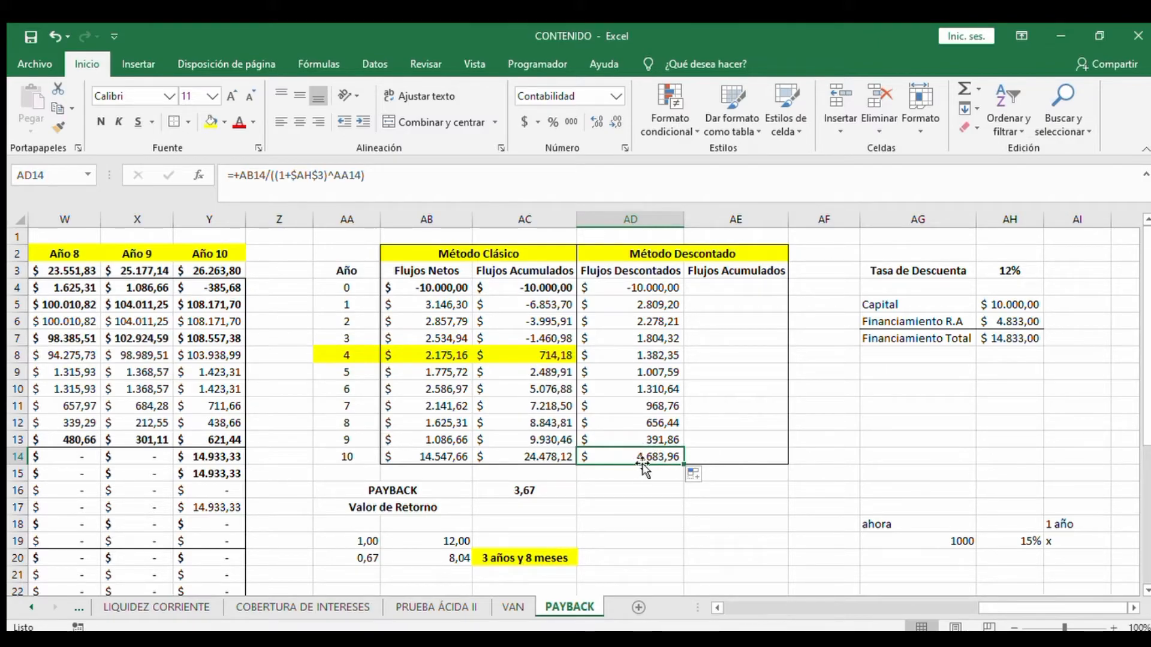
left_click(638, 288)
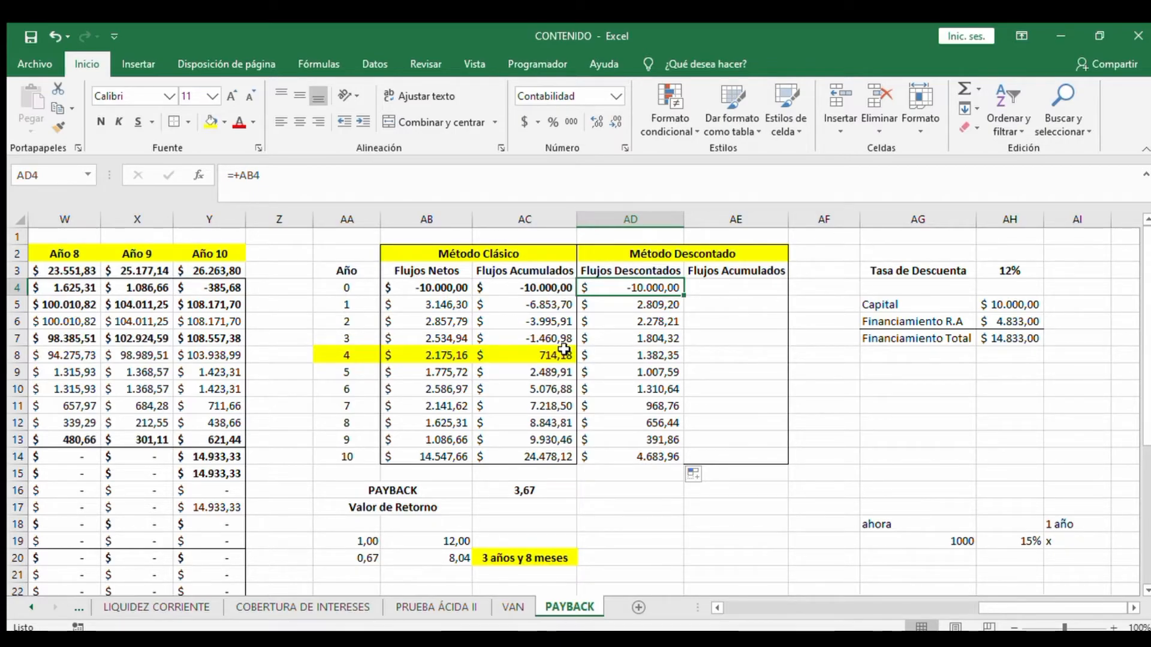
left_click_drag(347, 457, 518, 456)
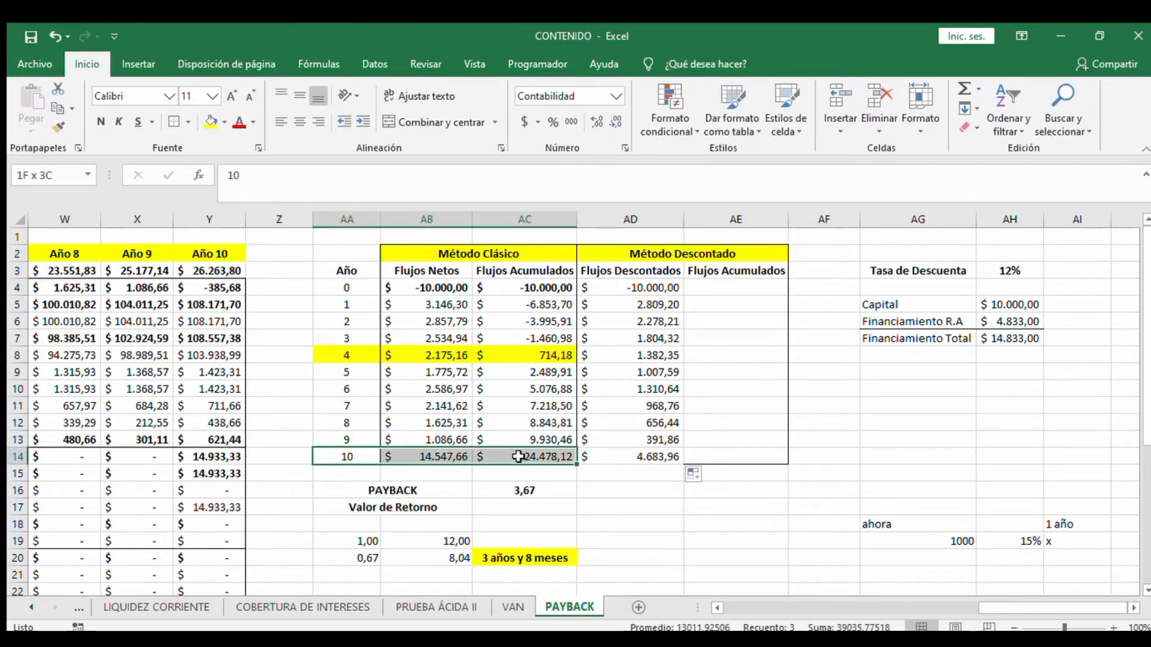
left_click(429, 458)
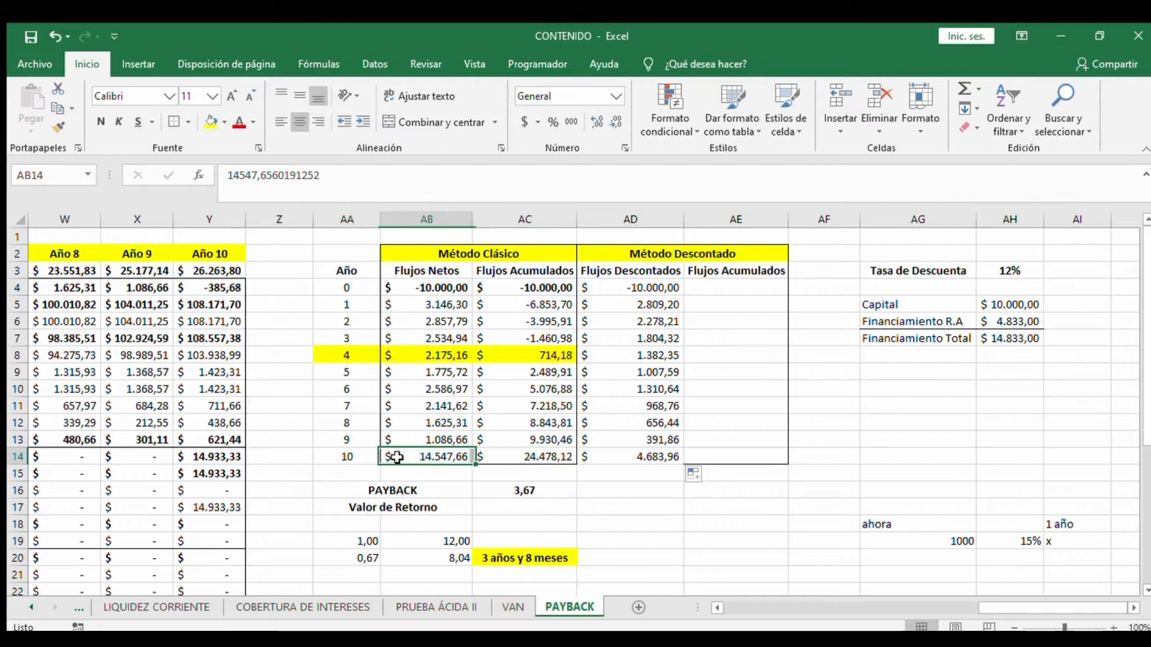
left_click(621, 456)
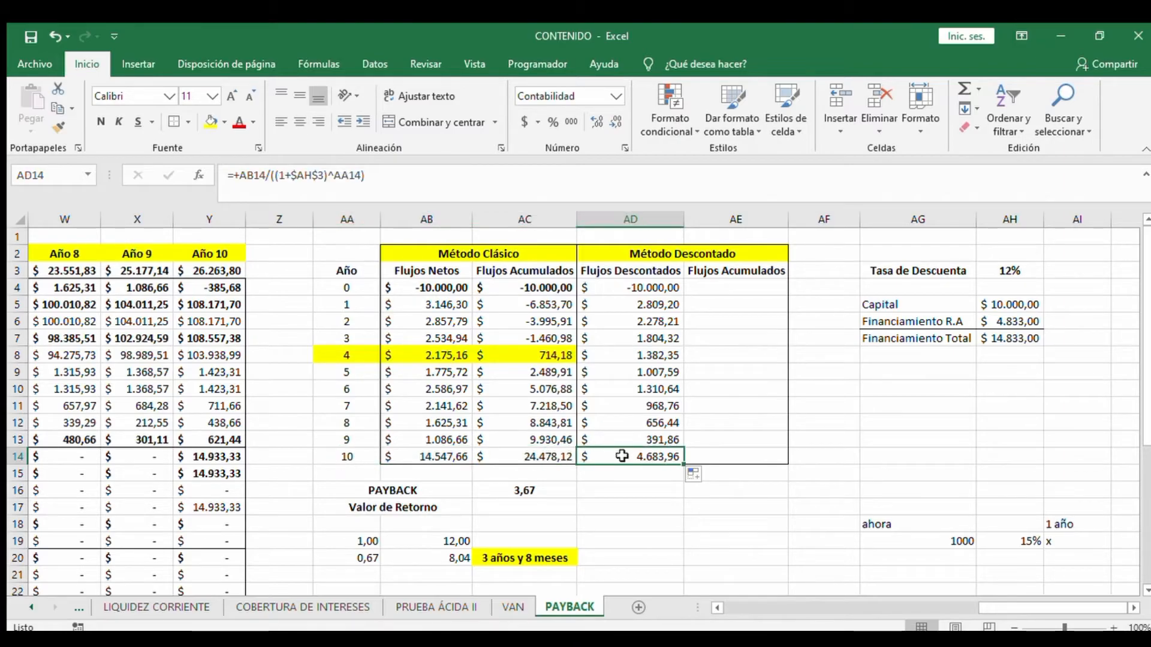
left_click(673, 543)
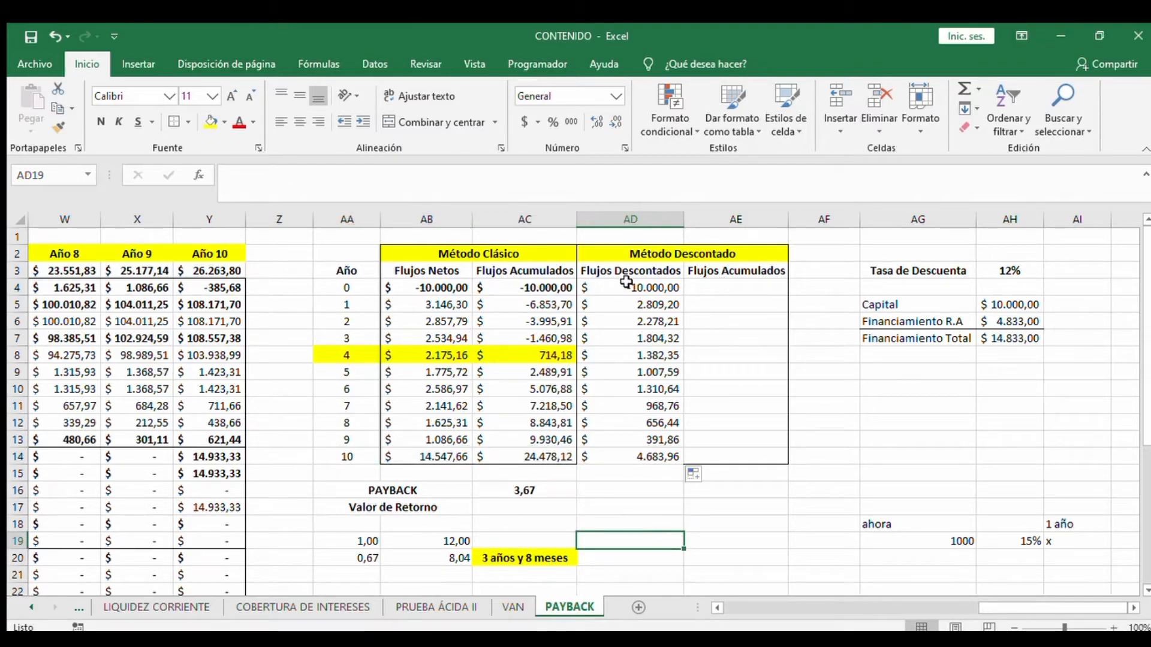
left_click(381, 492)
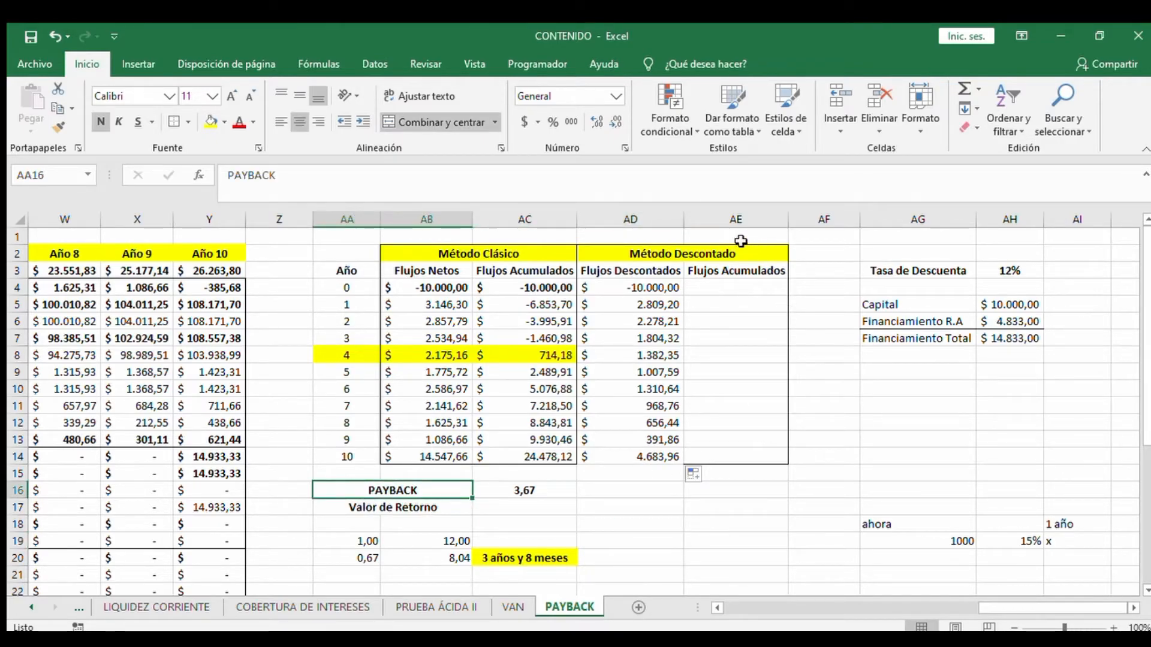
Enter the Año 0 accumulated flow of the Método Descontado in AE4 as a reference to AD4
left_click(708, 293)
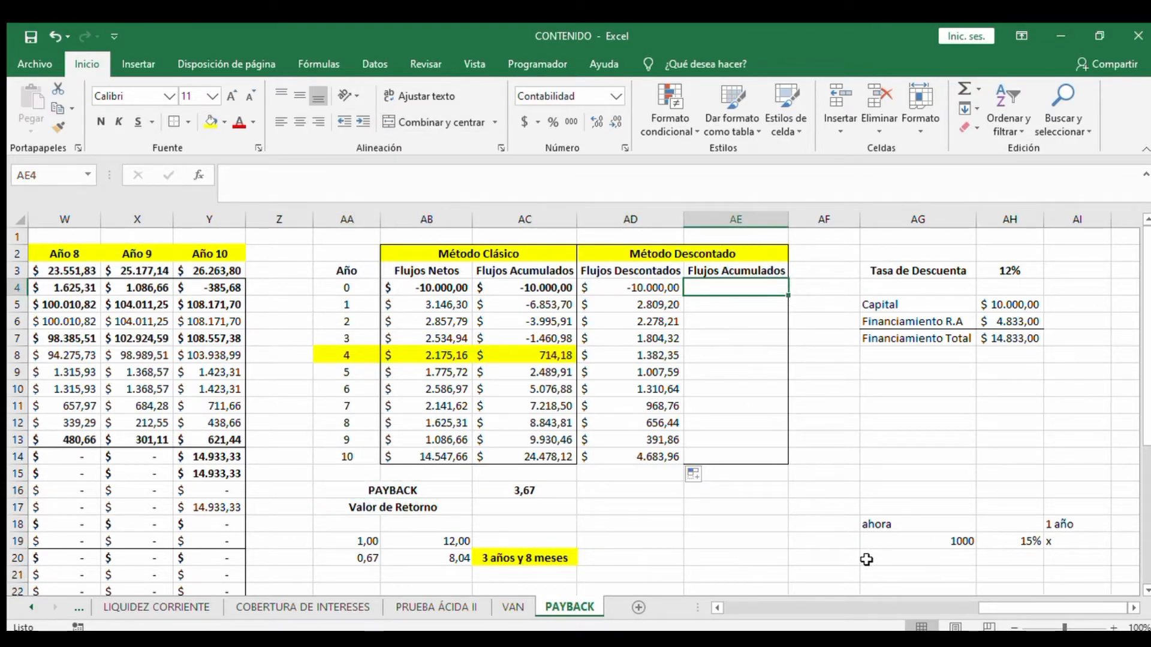
type("+")
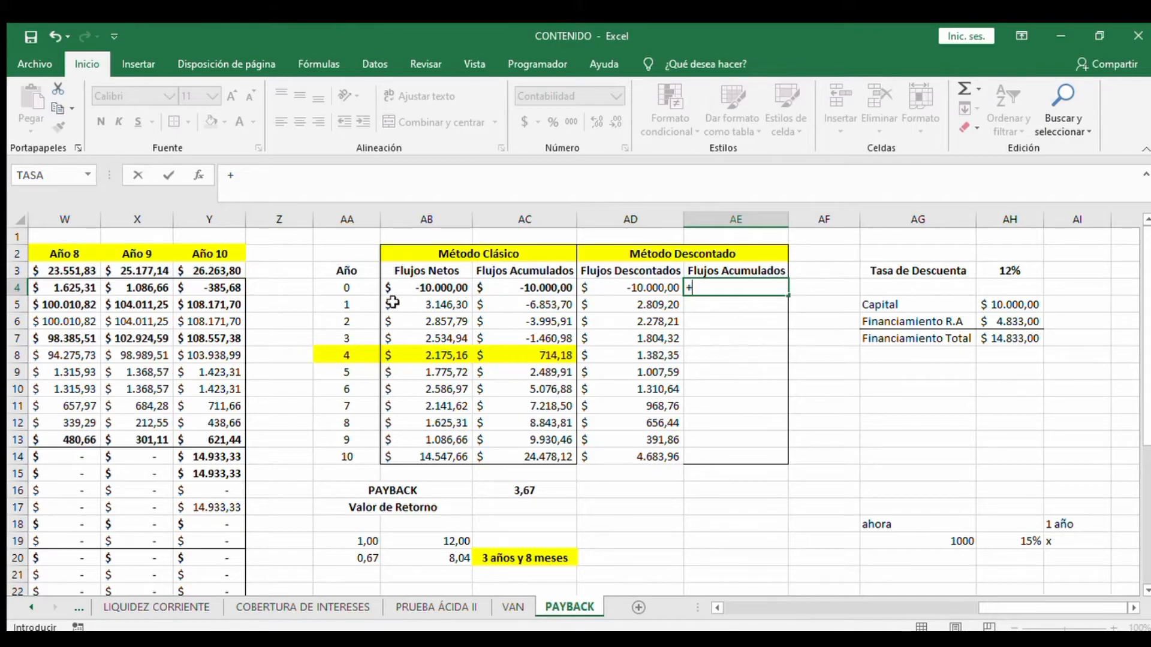
left_click(640, 285)
key("Return")
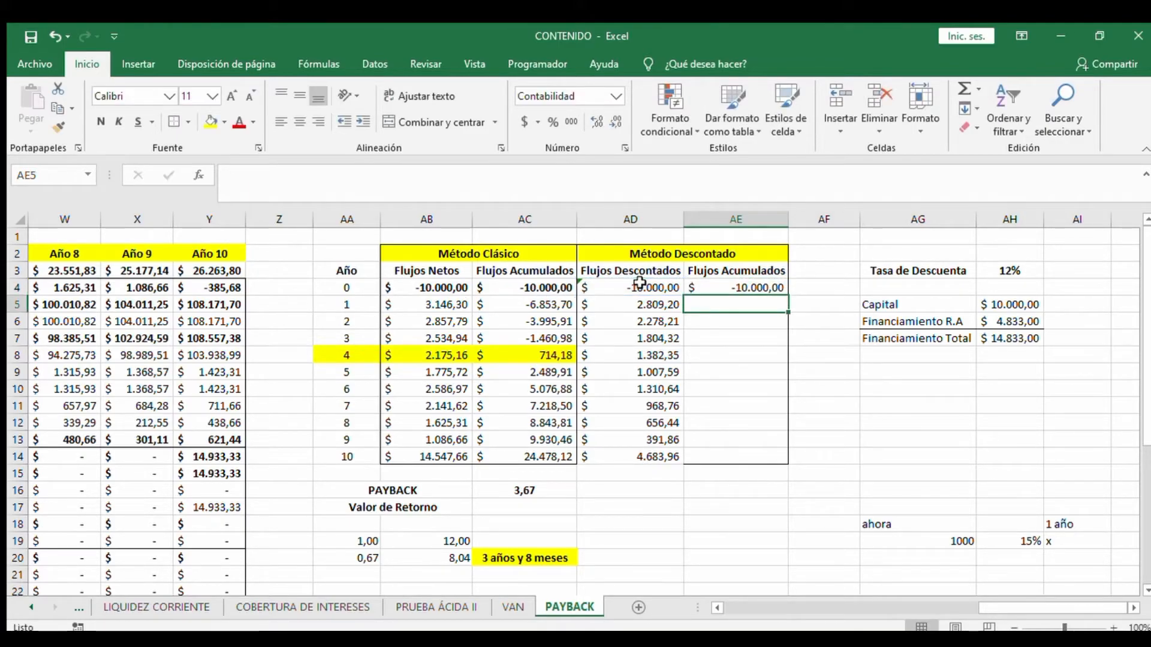
Enter the Año 1 accumulated discounted flow in AE5 as the previous accumulated flow plus the year's discounted flow, =+AE4+AD5
double_click(705, 304)
type("+")
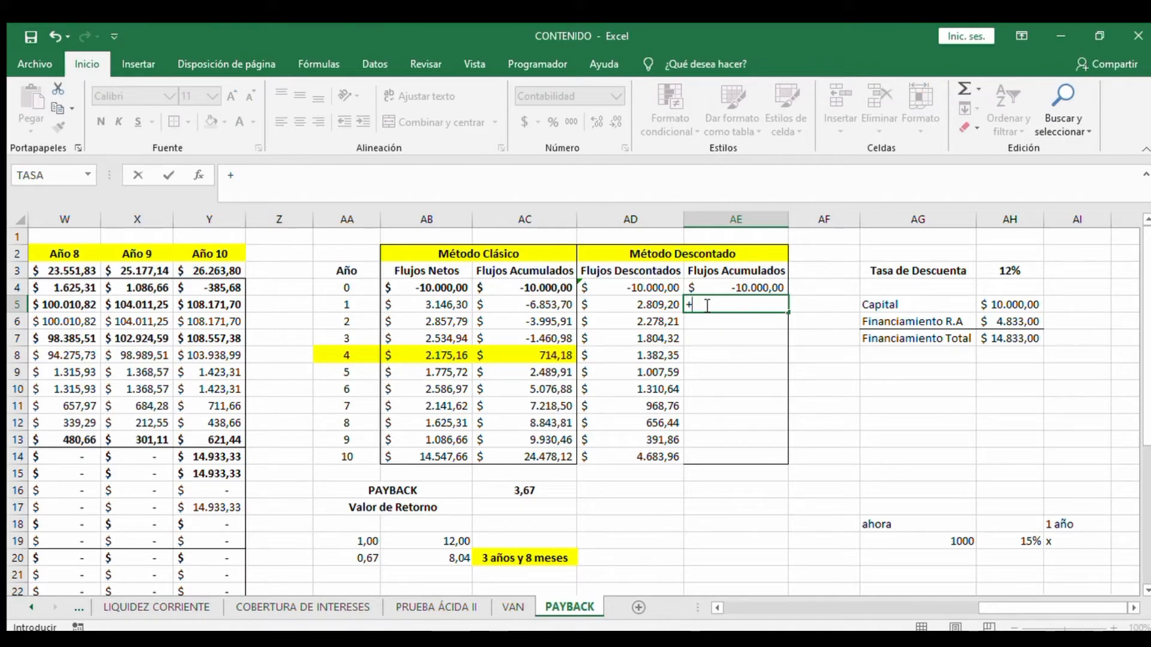
left_click(736, 286)
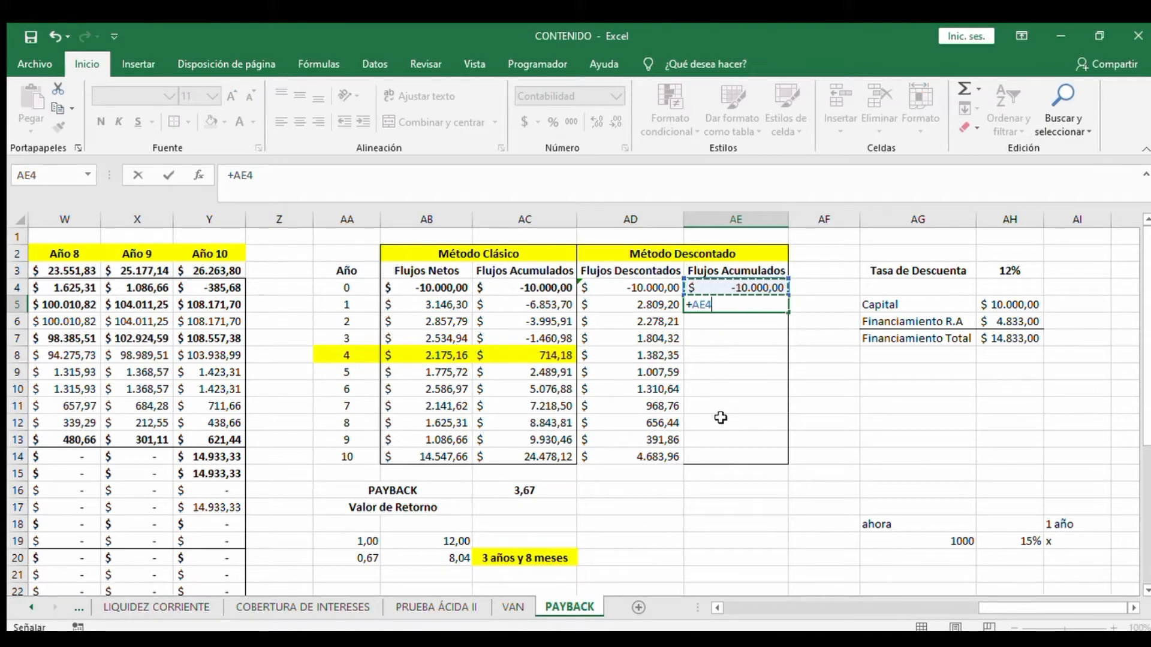
type("+")
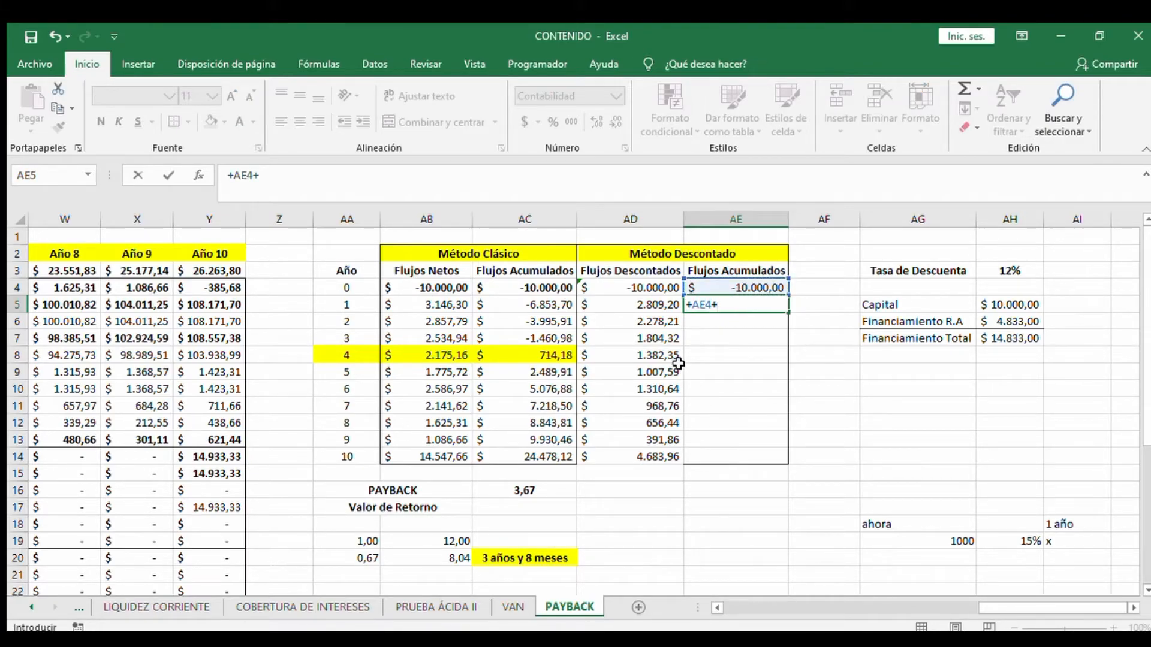
left_click(623, 304)
key("Return")
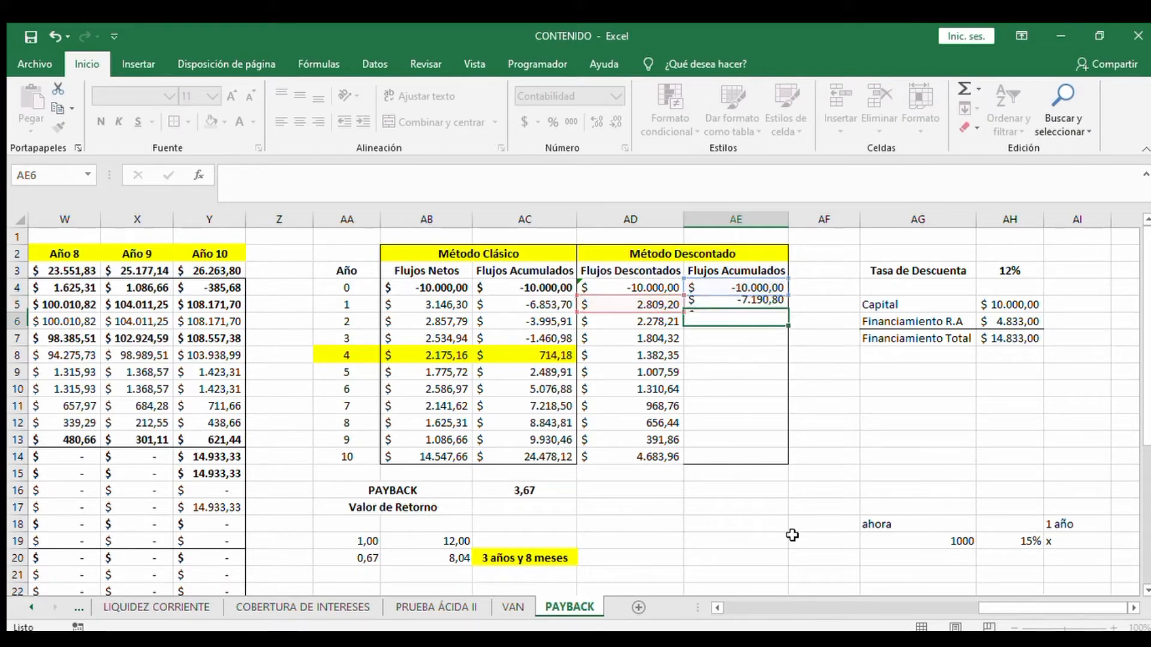
left_click(751, 304)
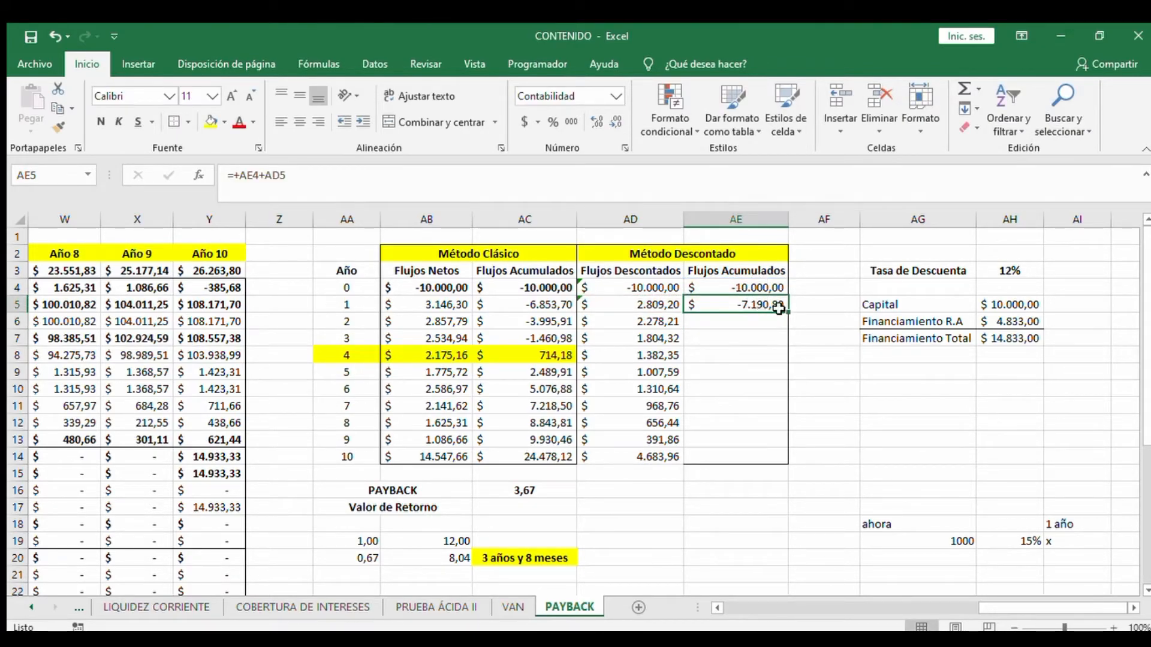
Copy the accumulated discounted flow formula down to Año 10 in AE14 and reapply the outside border around the Método Descontado block AD2:AE14
left_click_drag(786, 313, 776, 456)
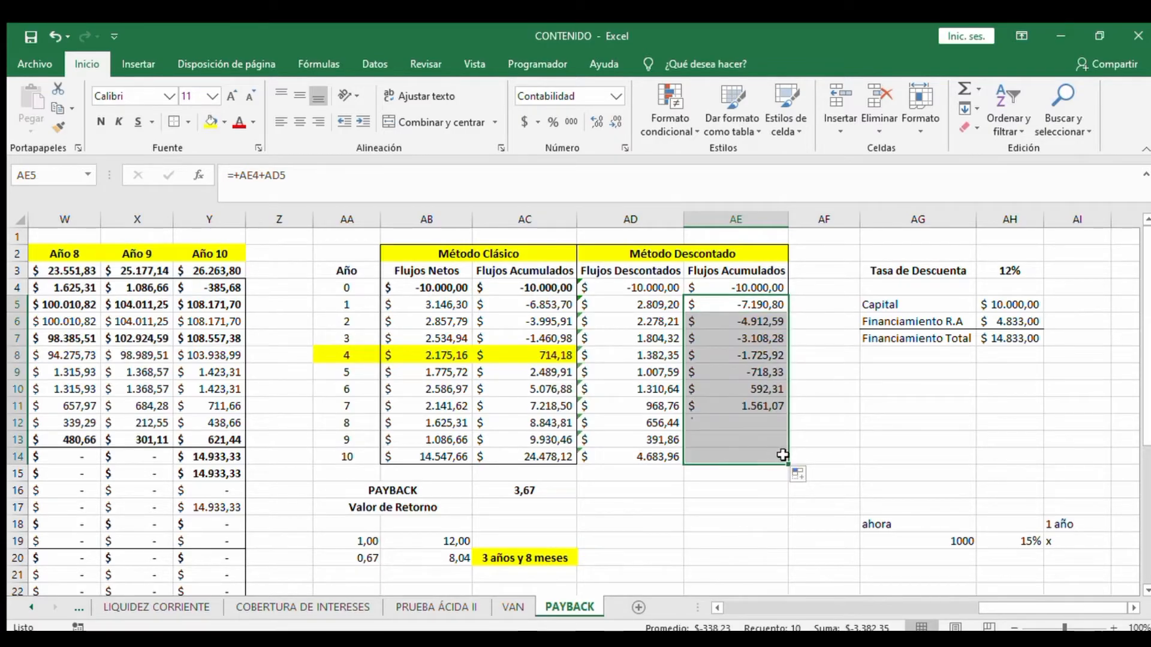
left_click(724, 510)
left_click(601, 255)
left_click_drag(600, 286, 779, 456)
left_click(174, 119)
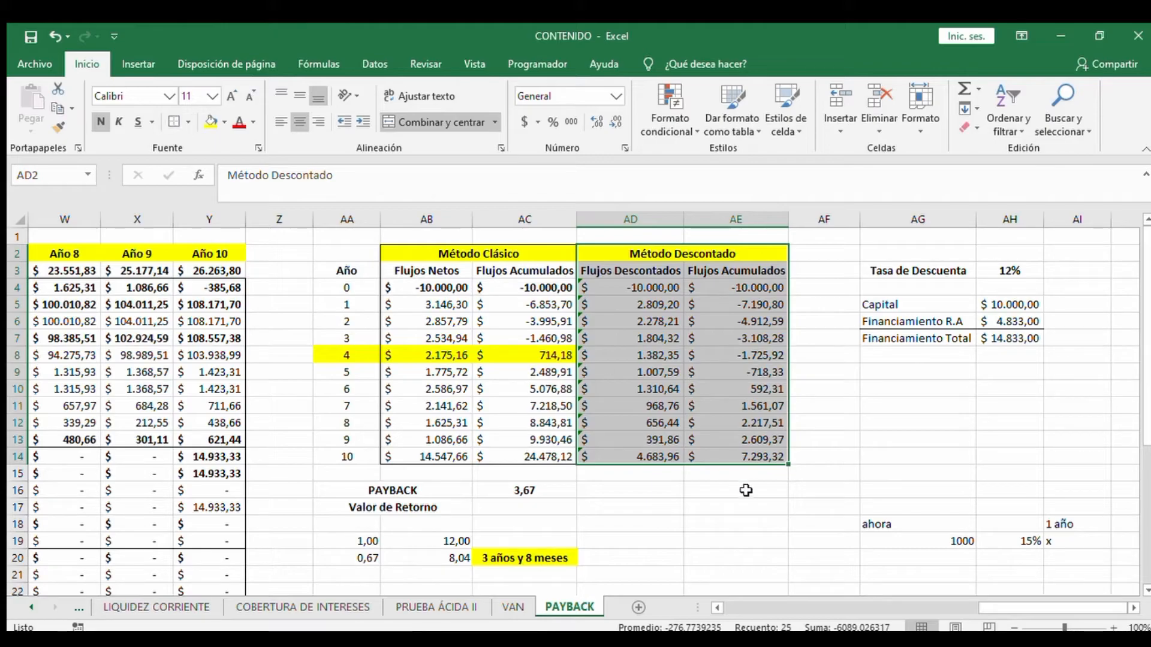
left_click(716, 505)
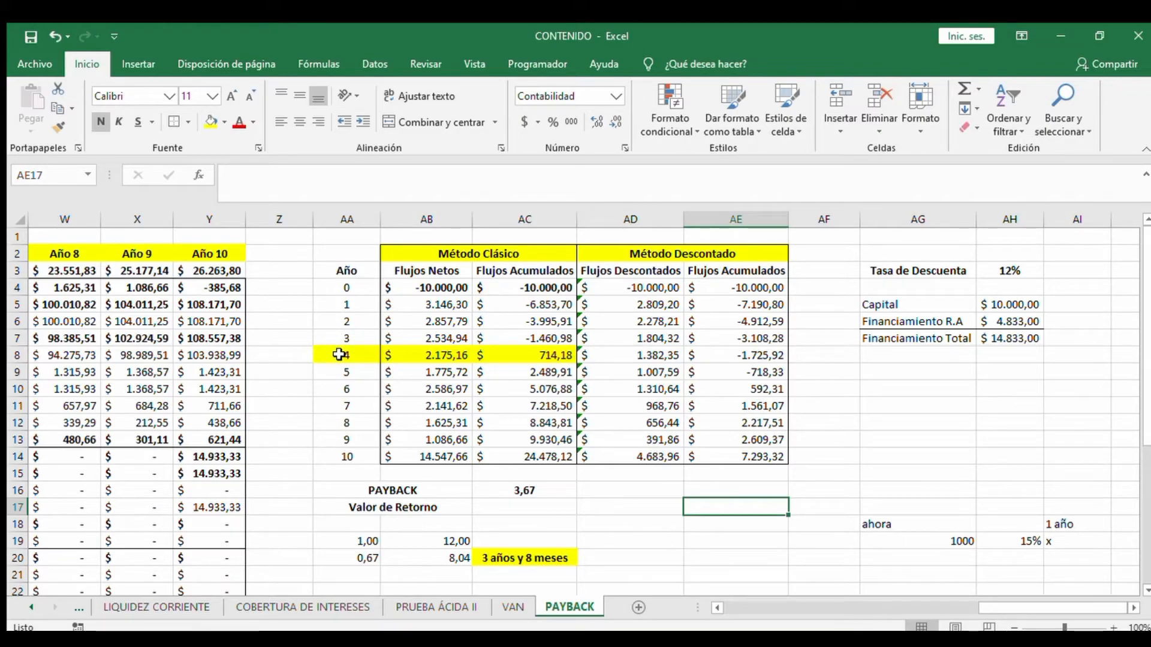
Highlight the Año 6 row, AA10 through AE10, with yellow fill as the recovery year of the discounted method
left_click_drag(340, 355, 514, 355)
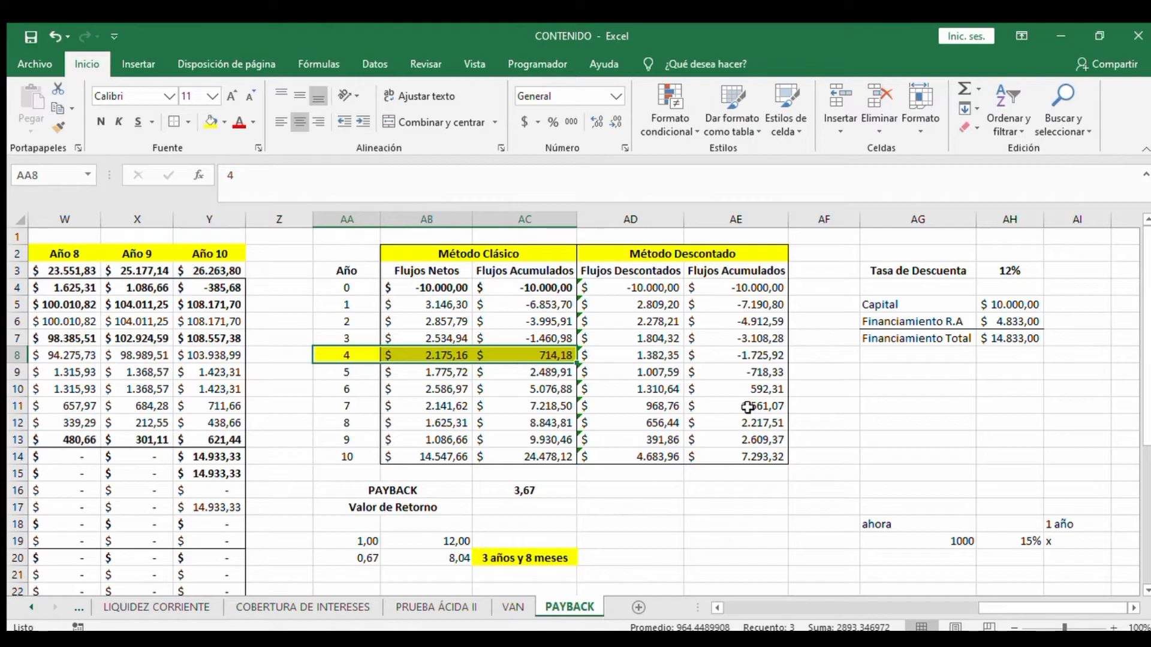
left_click_drag(342, 389, 732, 389)
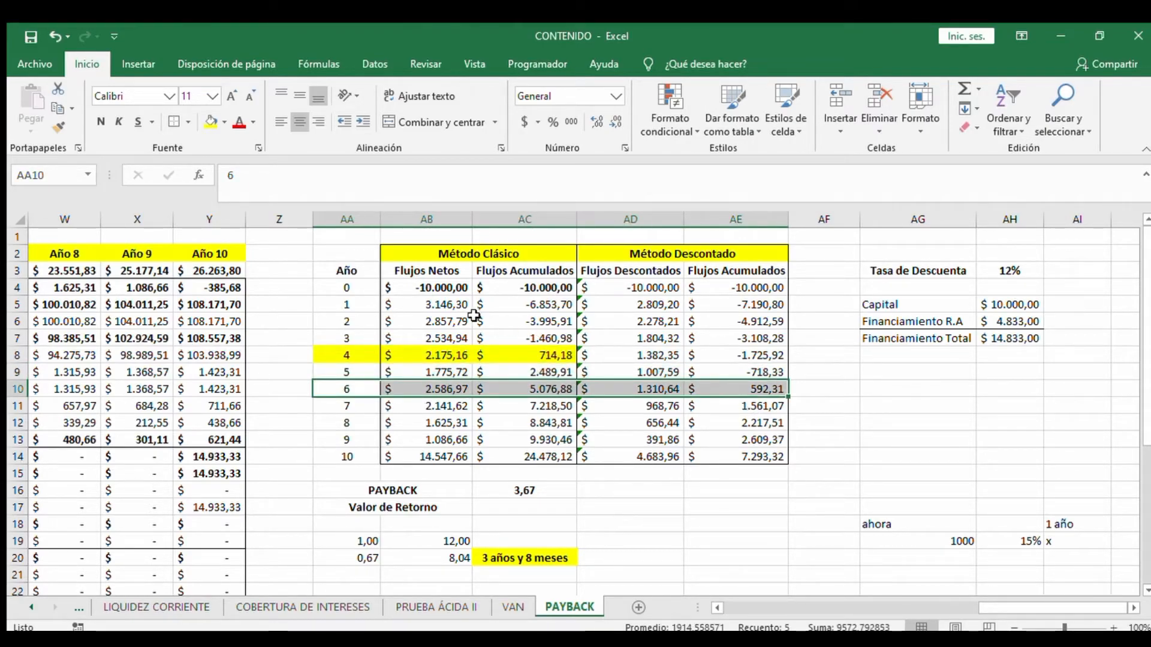
left_click(211, 122)
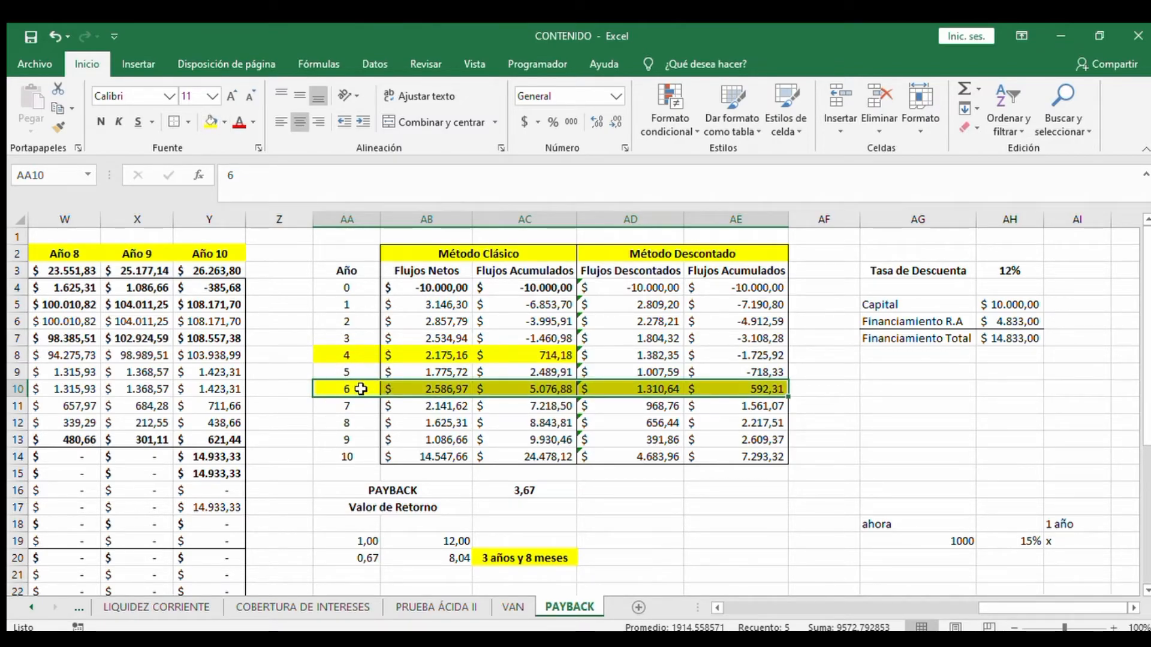
Calculate the discounted PAYBACK in AE16 from Año 5, its accumulated flow and the Año 6 discounted flow, +AA9+(-AE9/AD10)
left_click_drag(379, 490, 540, 493)
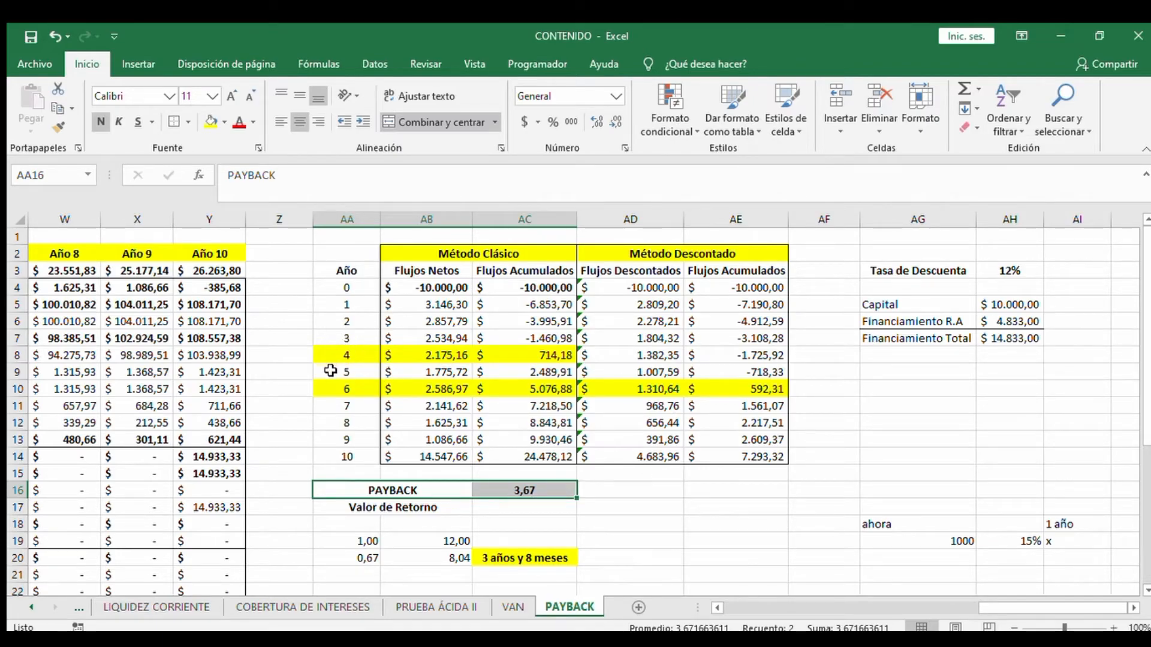
left_click_drag(339, 368, 748, 390)
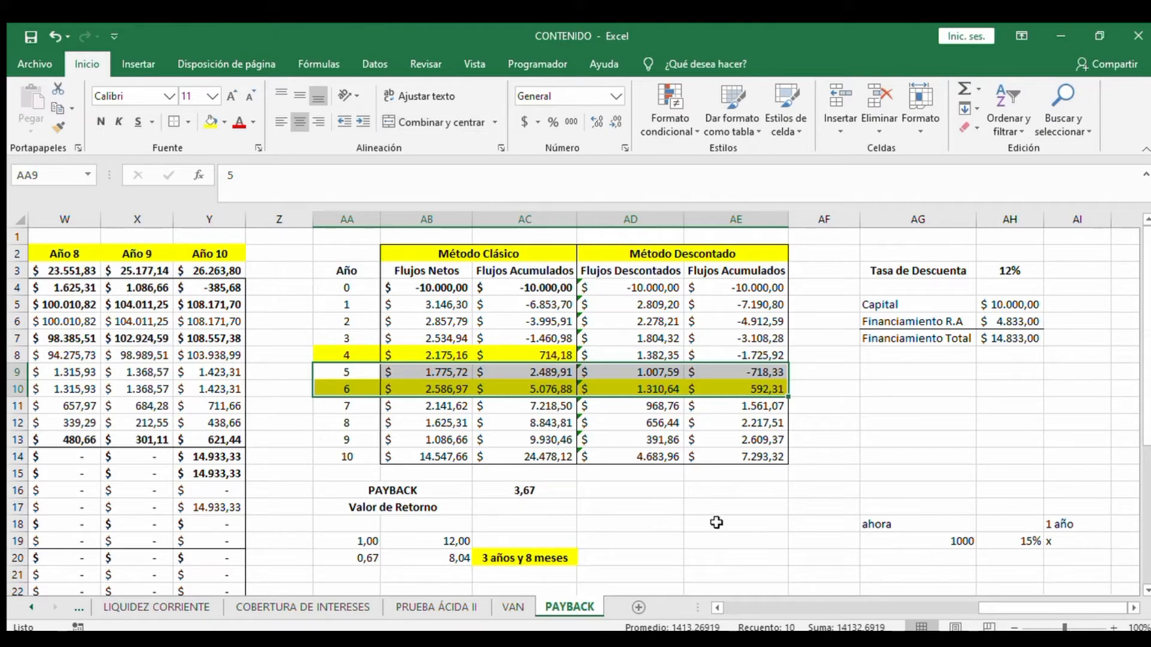
left_click(727, 489)
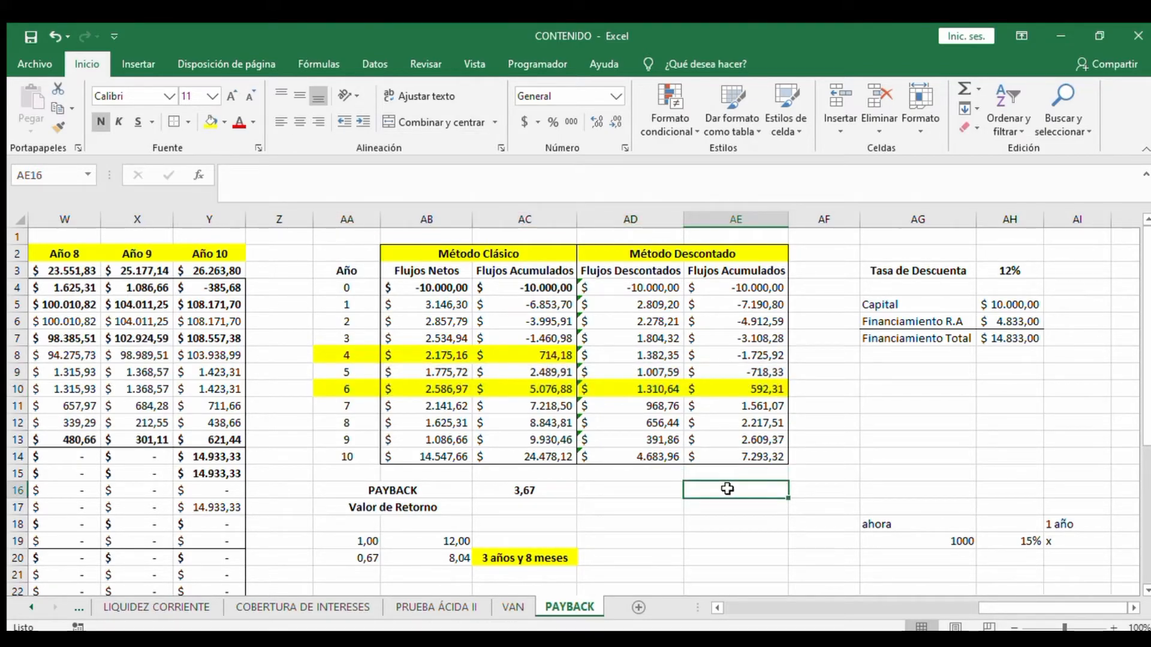
type("+")
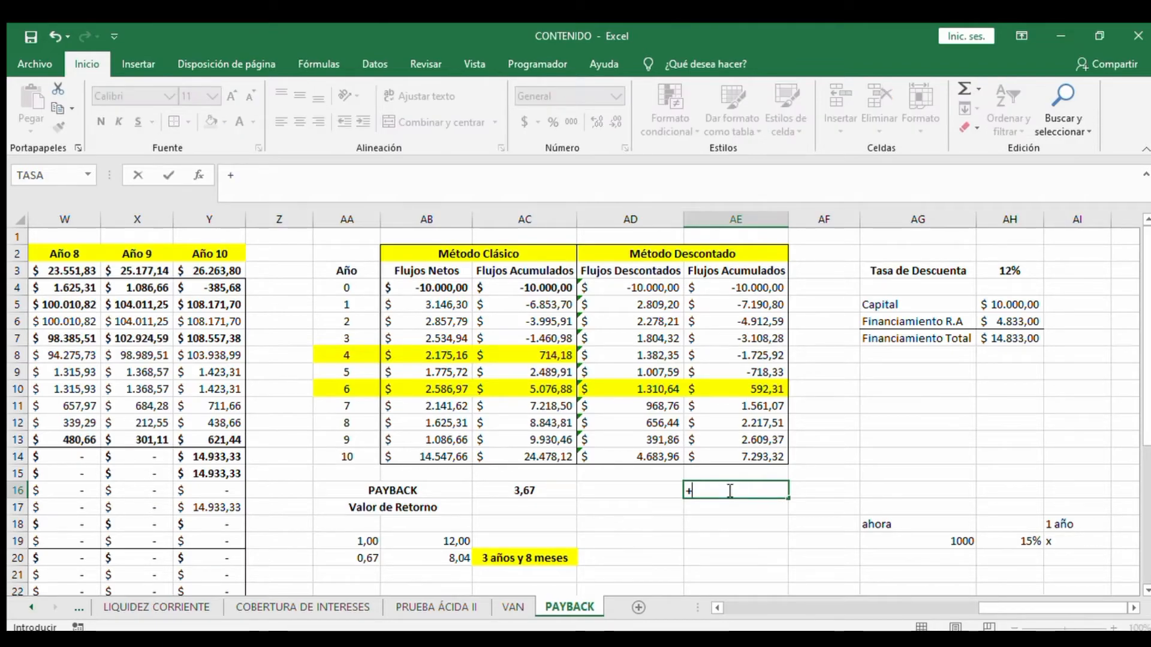
left_click(347, 372)
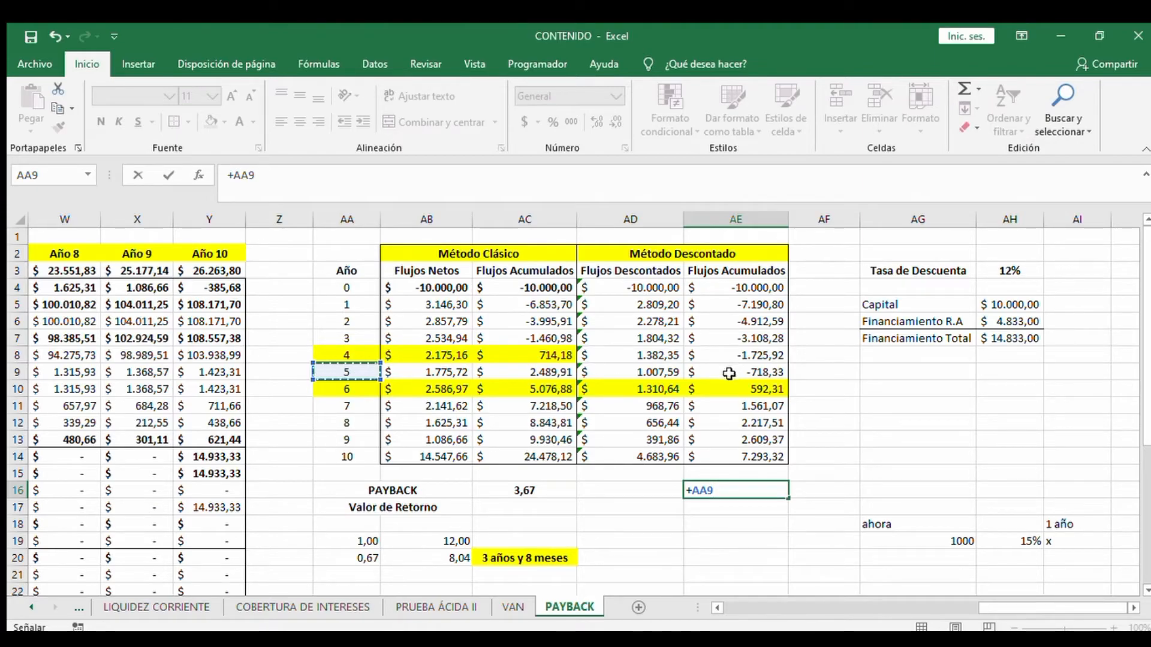
type("+(-")
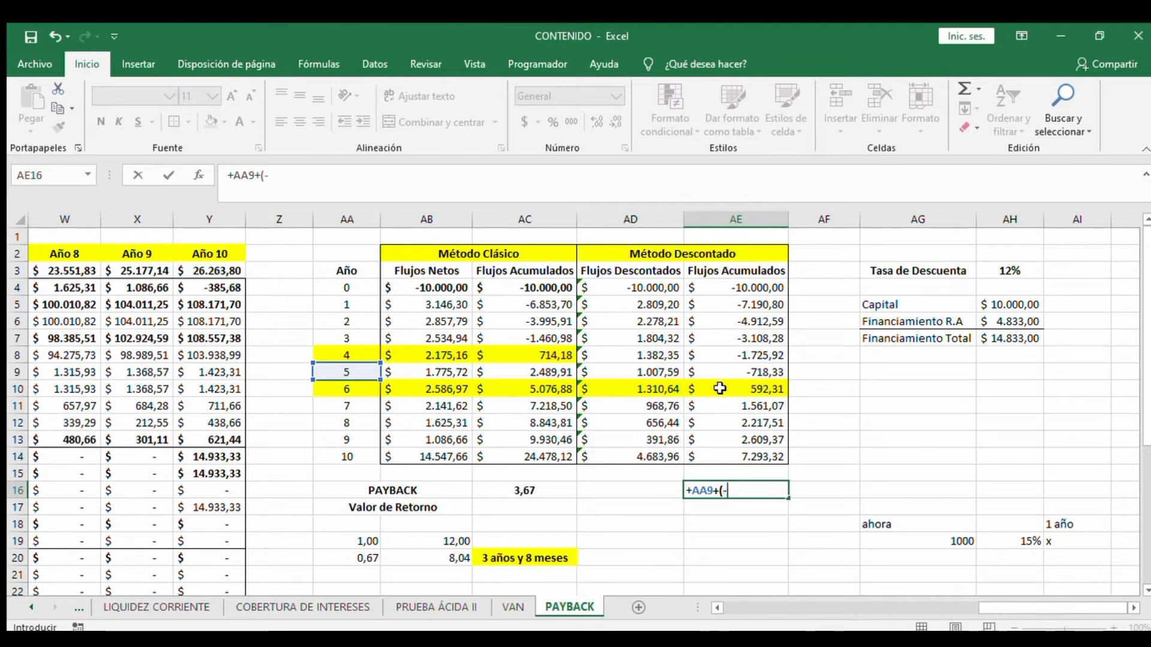
left_click(745, 372)
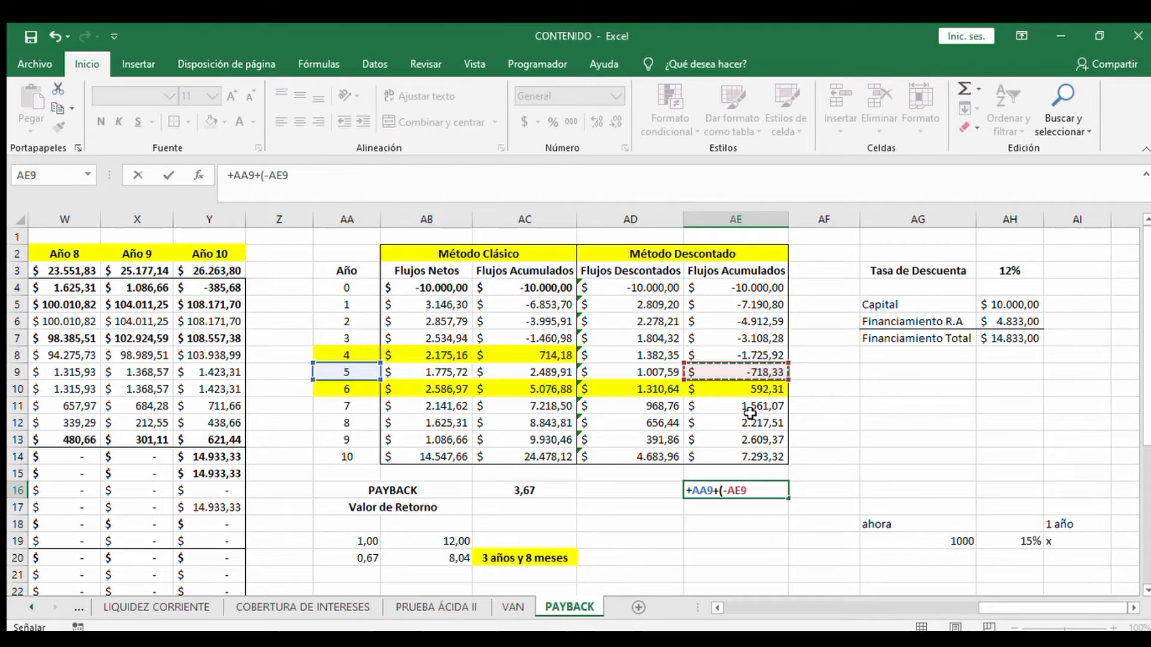
type("/")
left_click(630, 390)
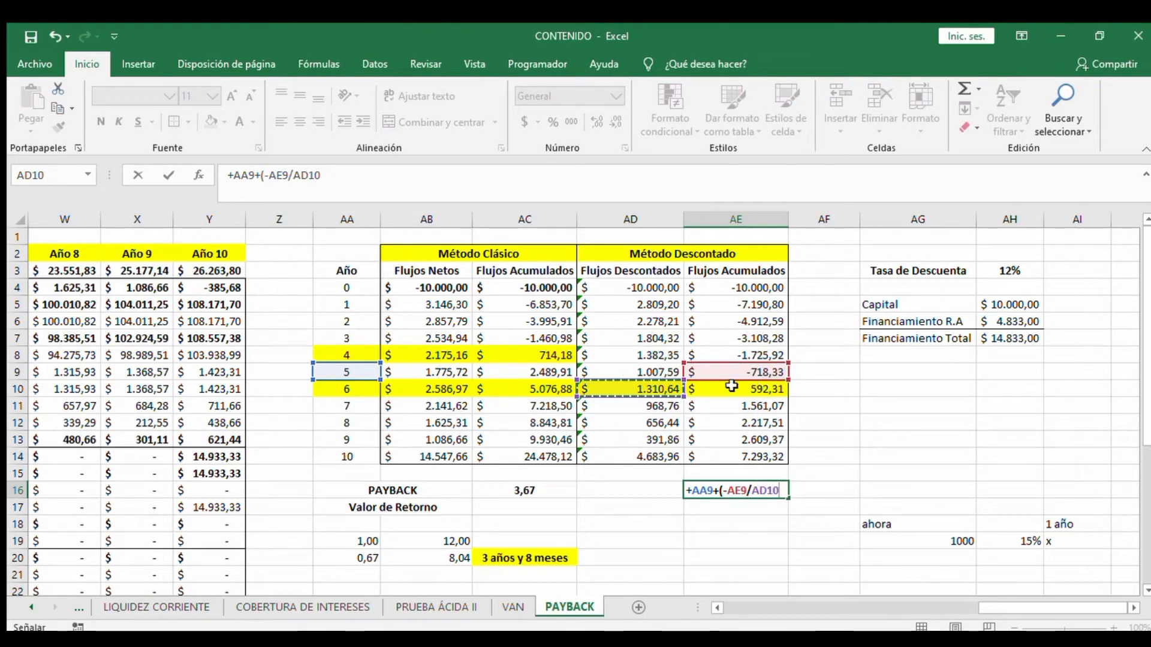
type(")")
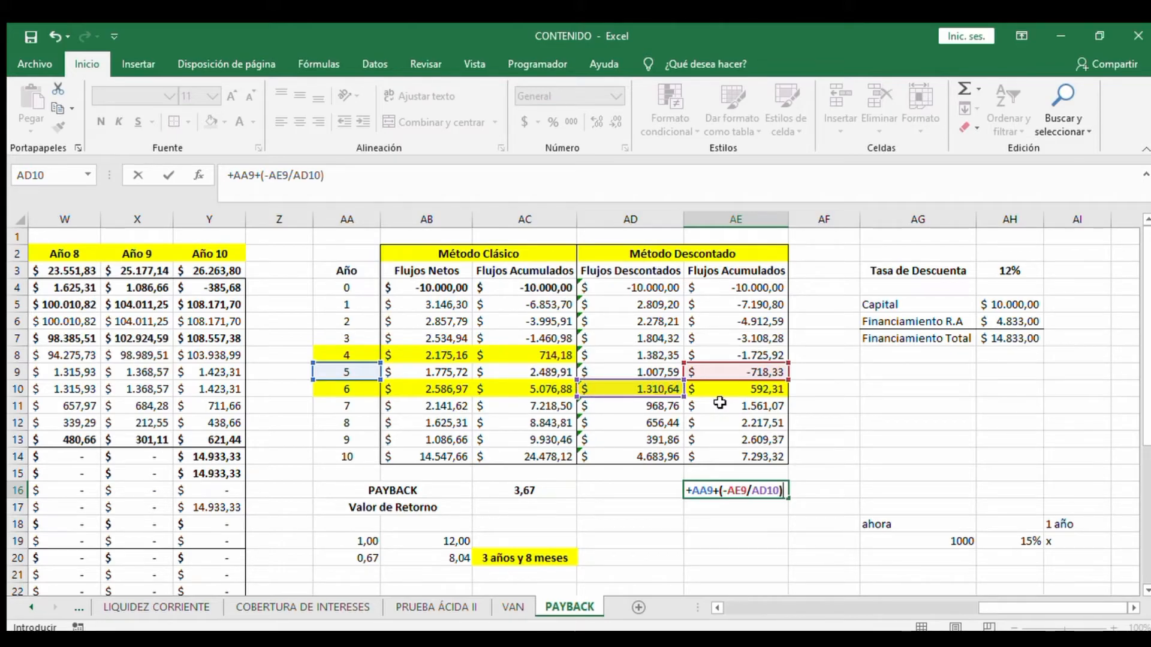
key("Return")
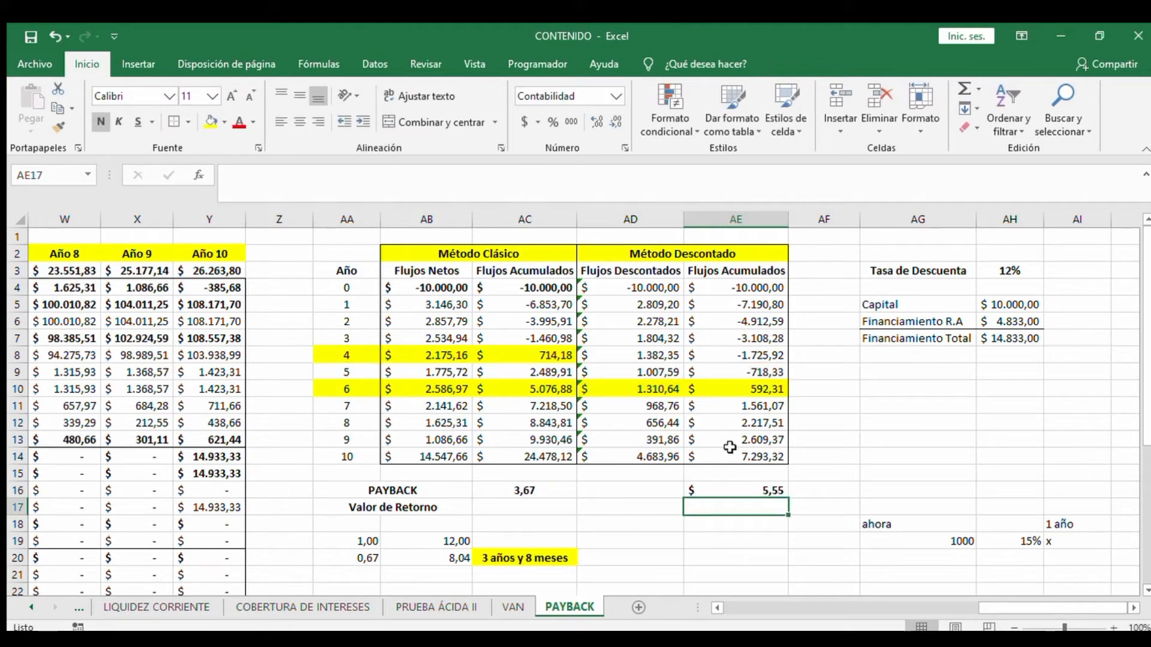
Format the discounted PAYBACK result in AE16 as Número and center it
left_click(732, 490)
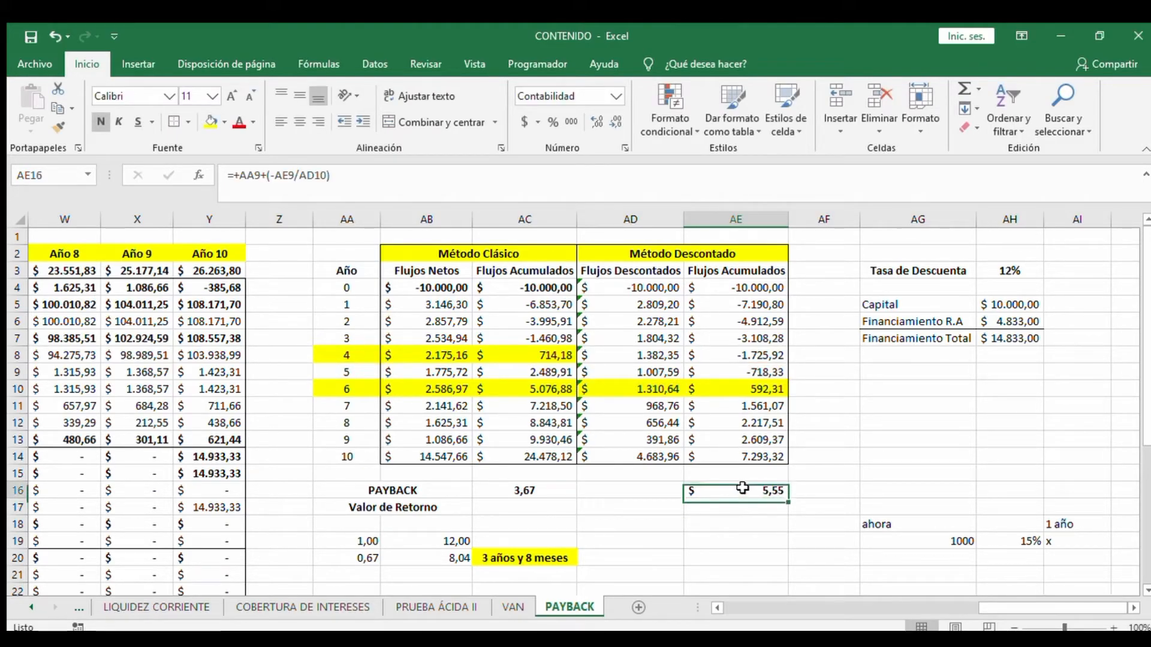
left_click(615, 95)
left_click(589, 153)
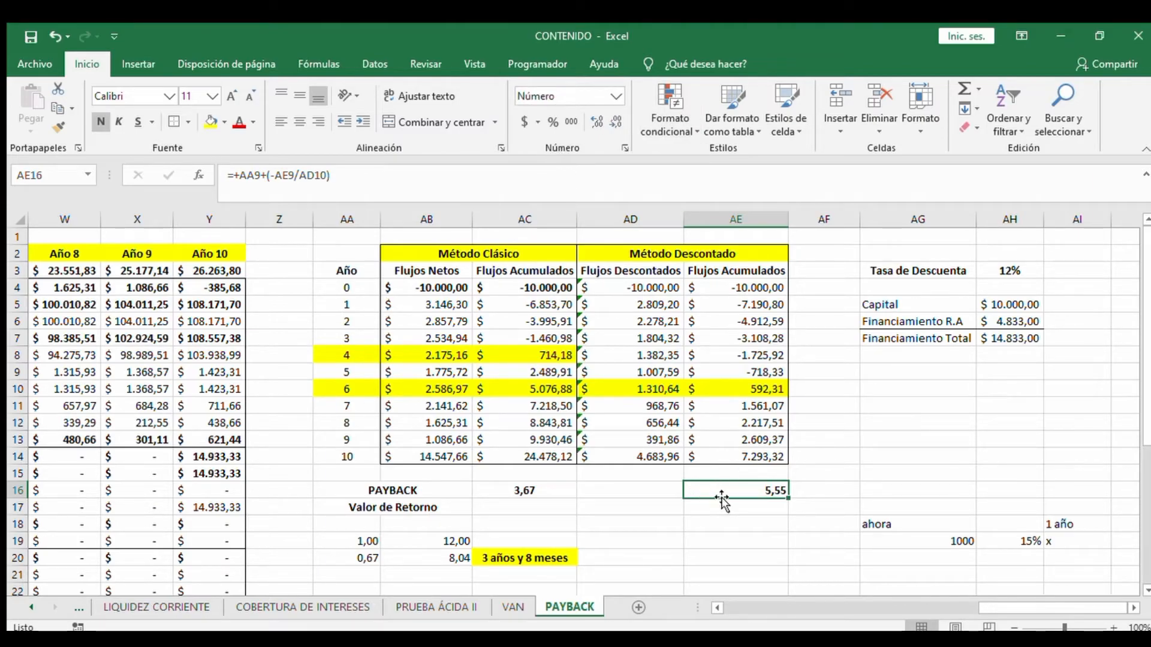
left_click(300, 122)
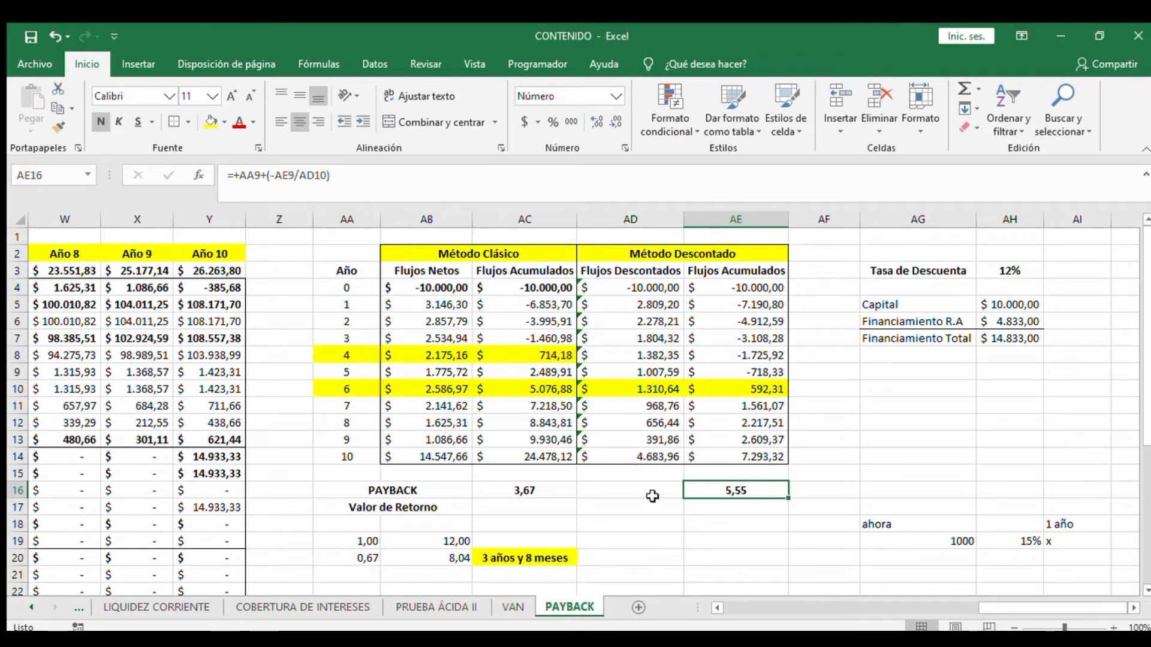
Format AD19:AE20 as Número and enter the year-to-months equivalence, 1 in AD19 and 12 in AE19
left_click(616, 541)
left_click_drag(615, 541, 709, 553)
left_click(615, 98)
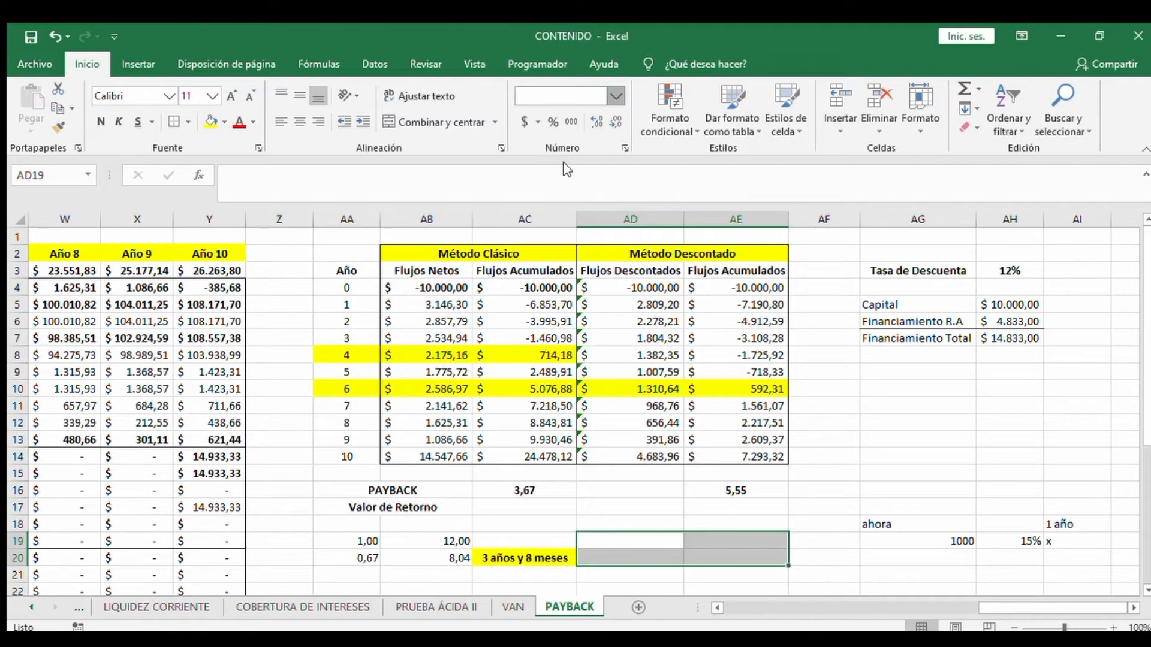
left_click(603, 540)
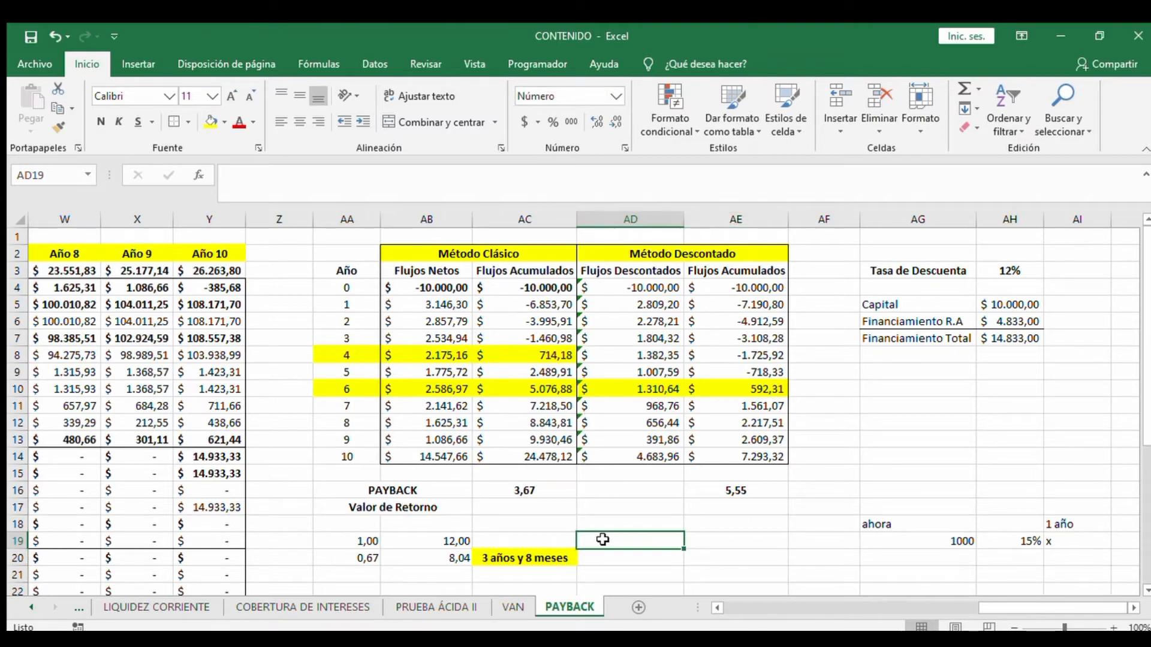
type("1")
key("Tab")
type("12")
key("Return")
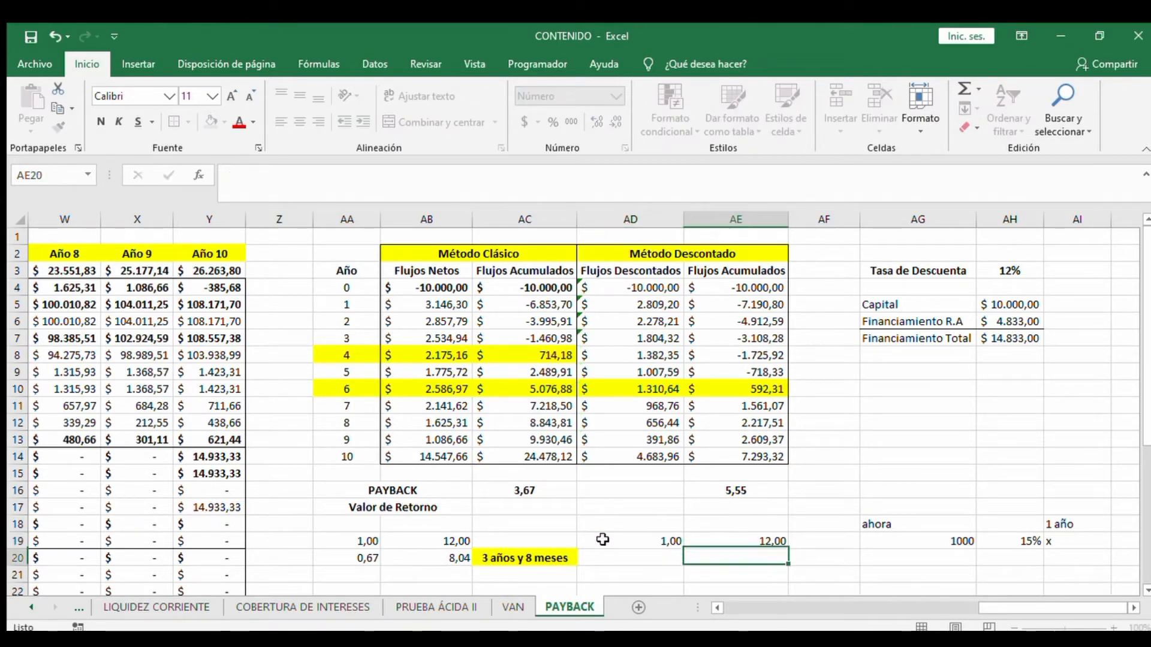
Enter the year fraction 0,55 in AD20 and convert it to months in AE20 by multiplying AD20 by the 12 months in AE19
key("Left")
type("0,55")
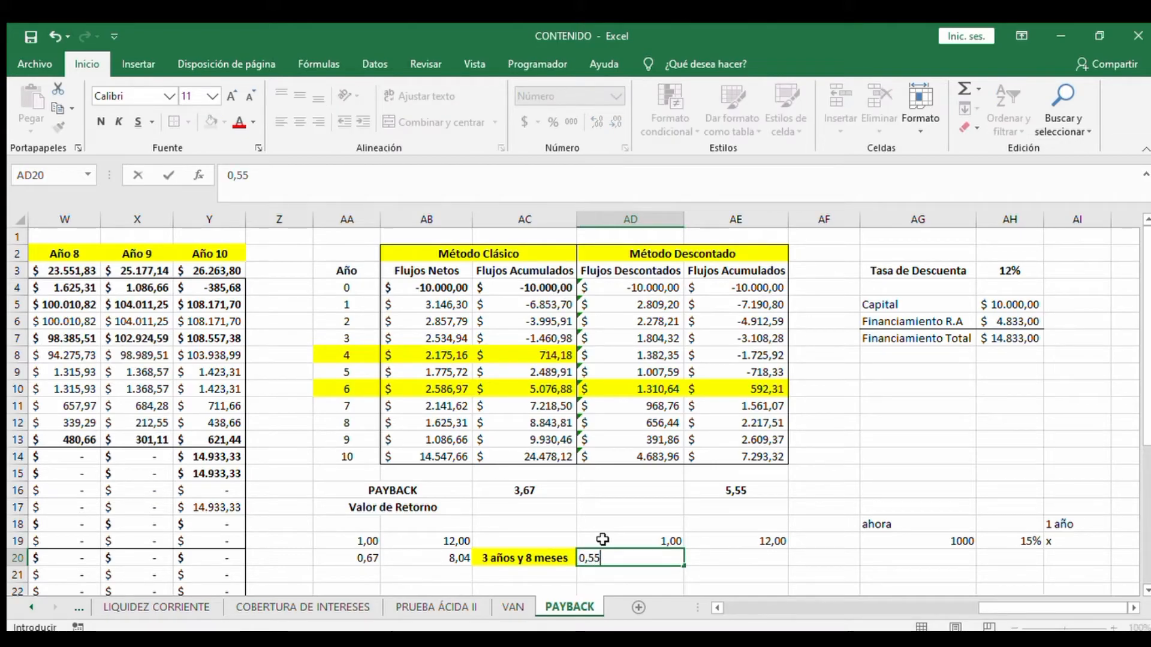
key("Tab")
type("+")
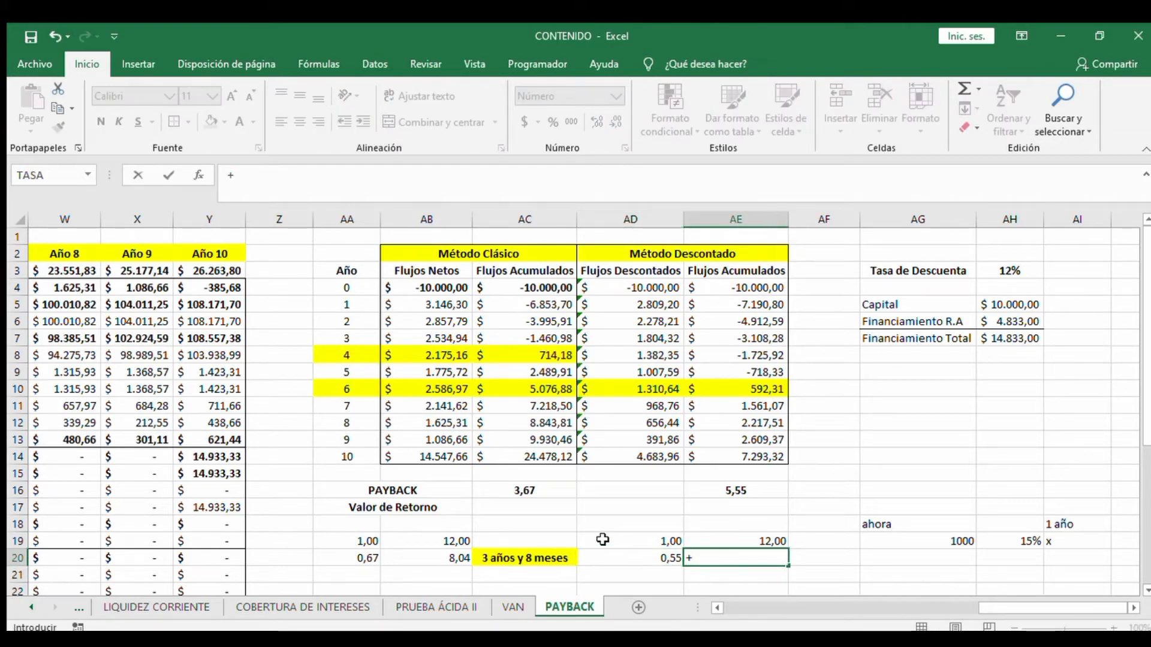
left_click(622, 555)
type("*")
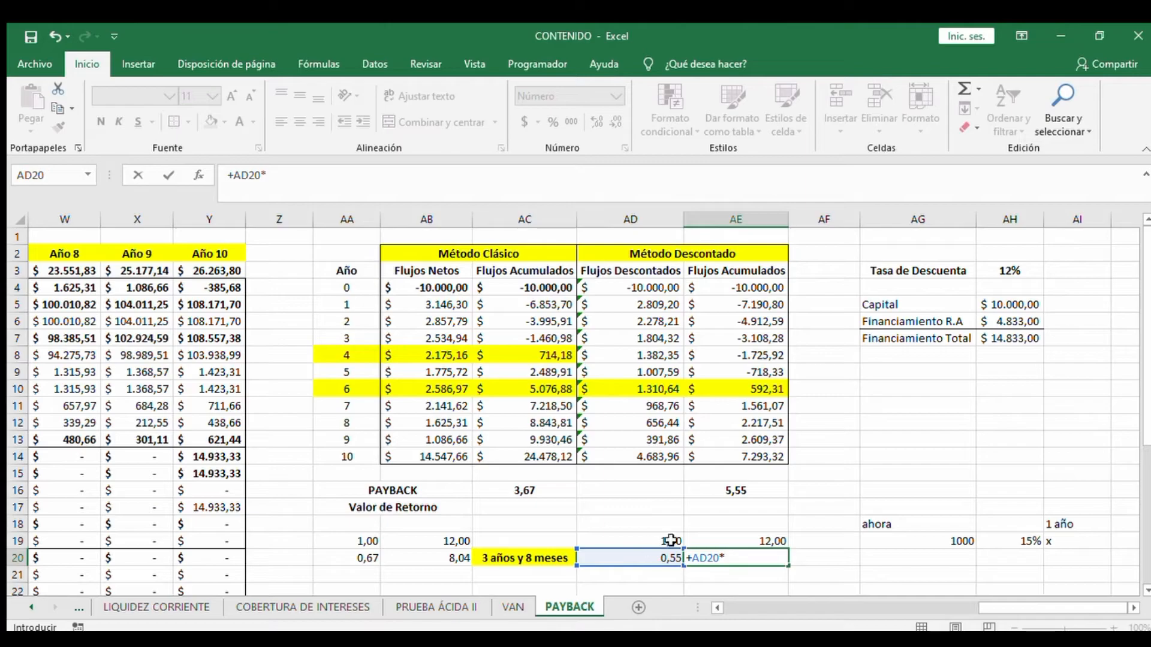
left_click(702, 544)
key("Return")
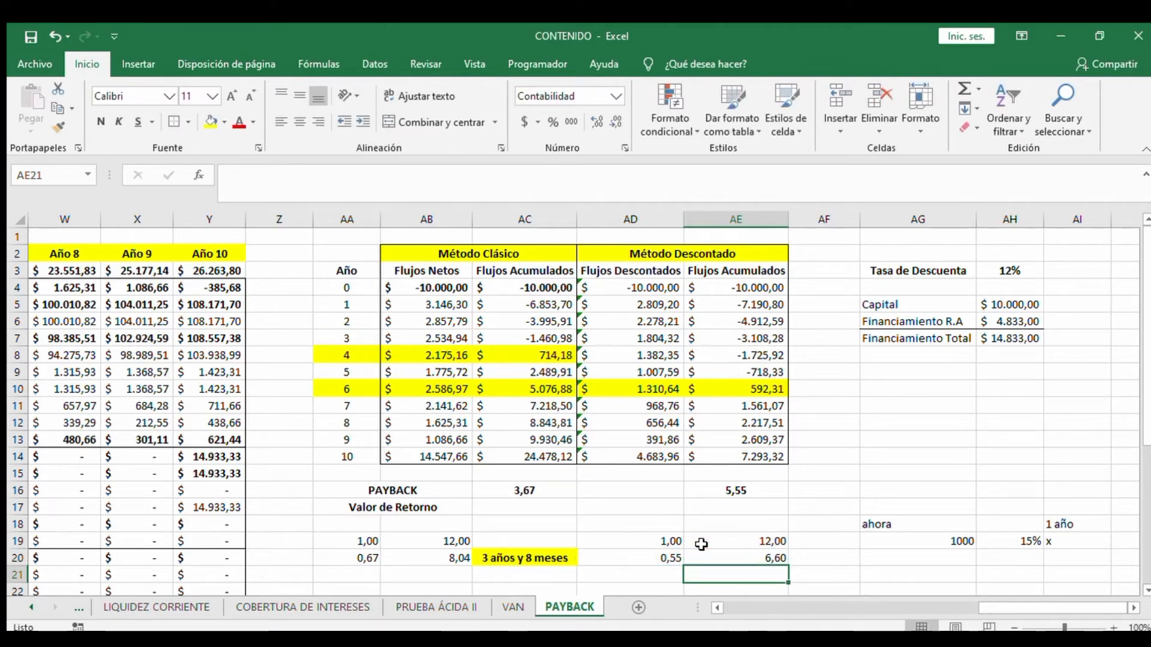
Enter the discounted payback result "5 años y 7 meses" in AF20 and fit column AF to its contents
key("Up")
key("Right")
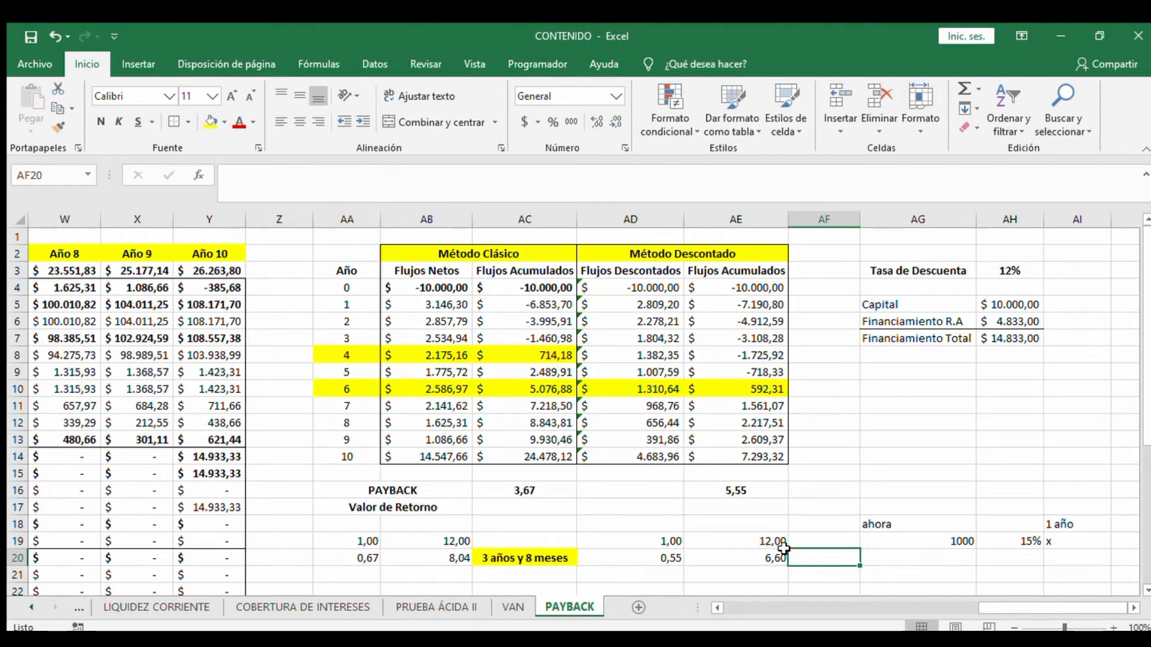
type("5")
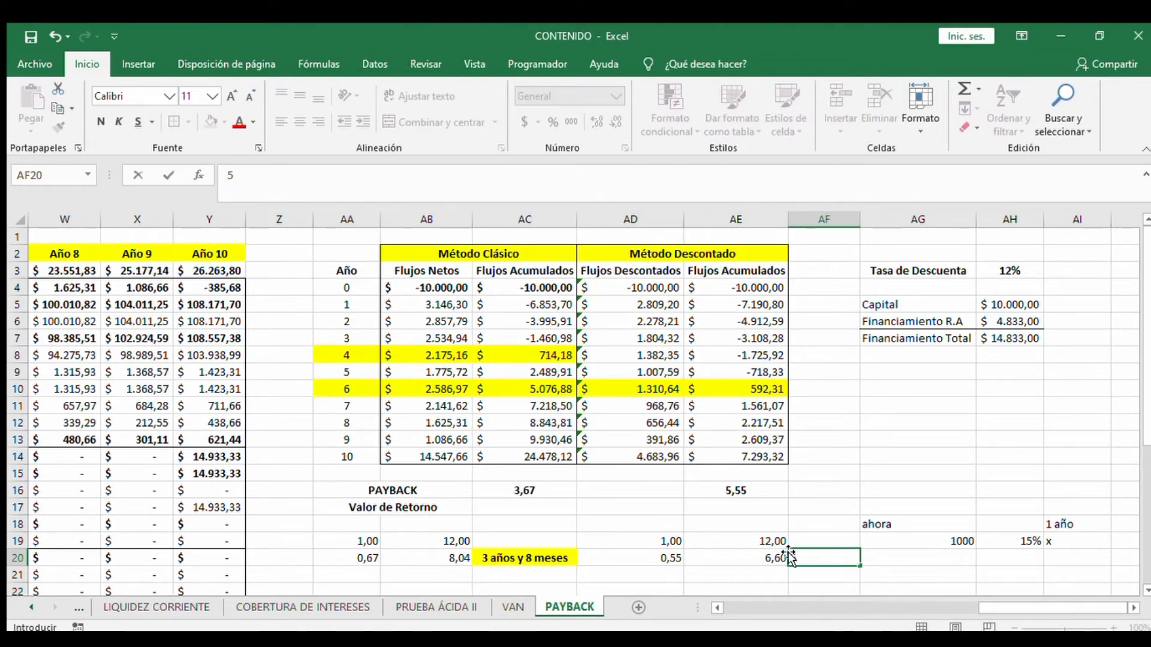
type(" años y")
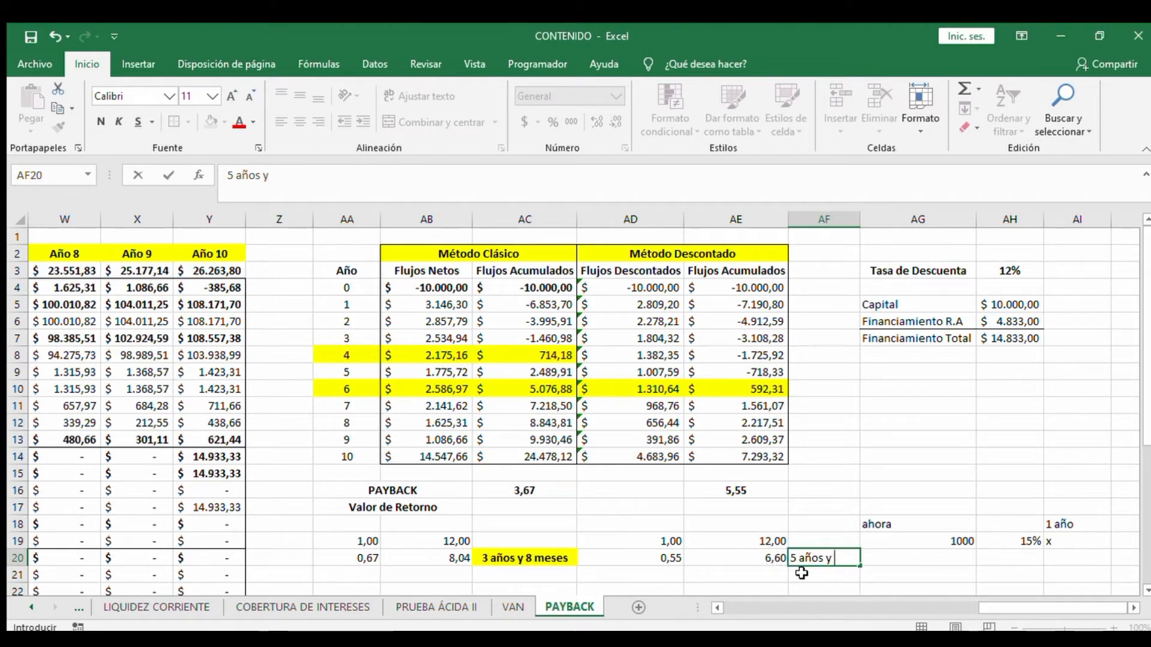
type(" 7 meses")
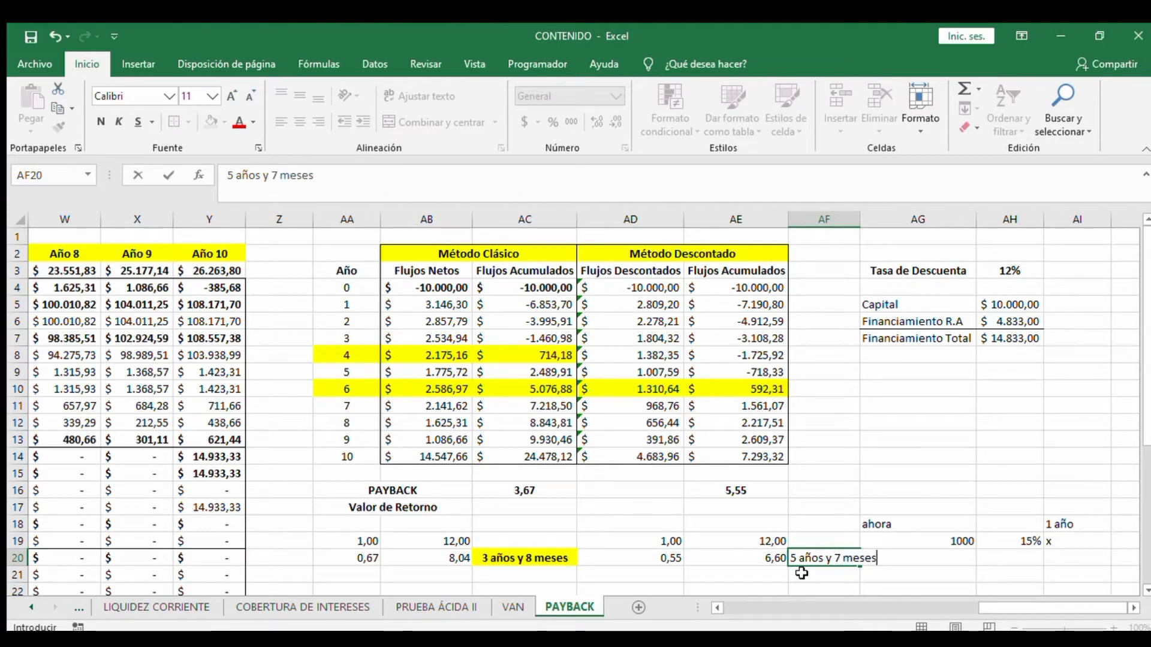
key("Return")
double_click(860, 219)
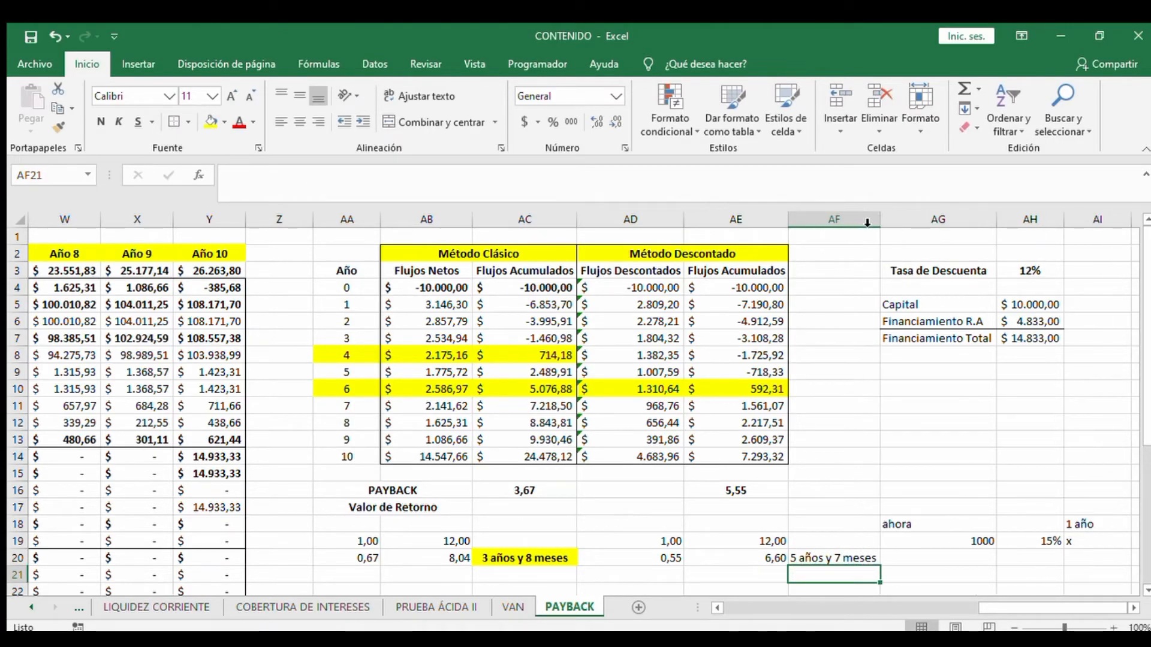
Center the "5 años y 7 meses" result in AF20, fill it yellow and make it bold
left_click(811, 558)
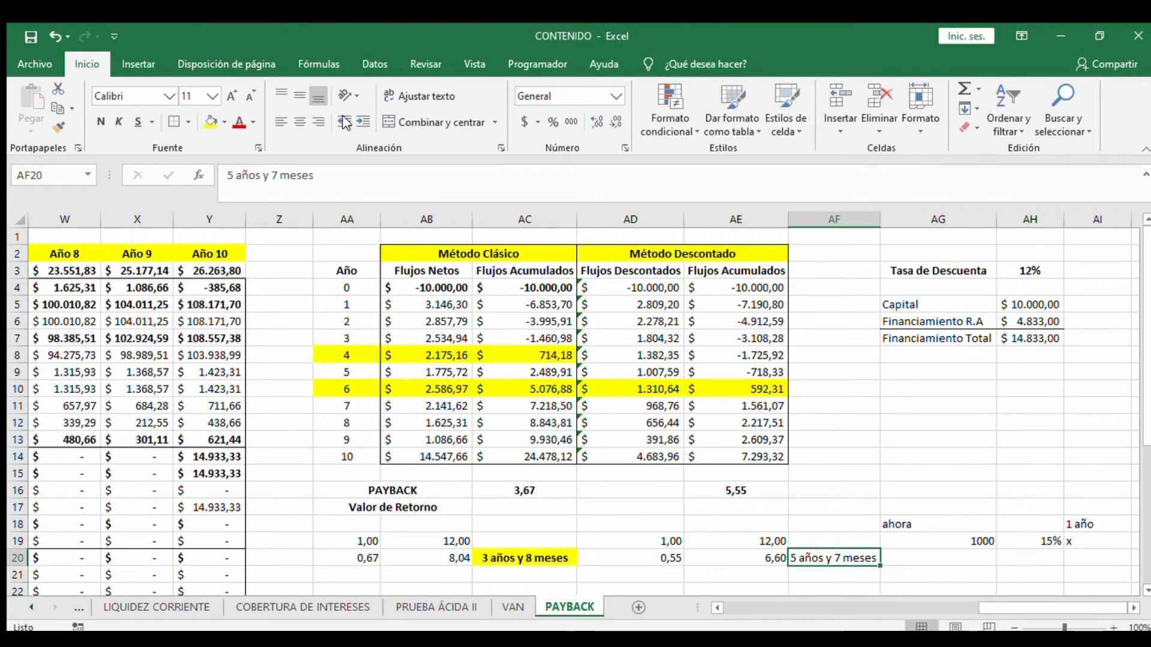
left_click(299, 122)
left_click(211, 122)
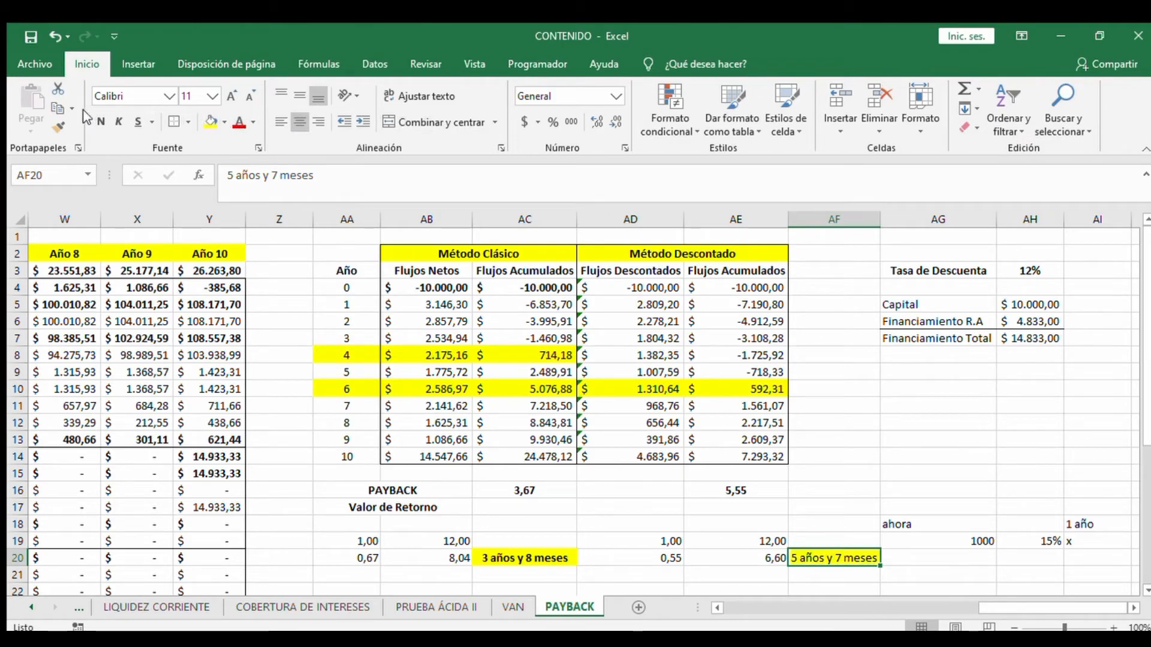
left_click(101, 122)
left_click(836, 489)
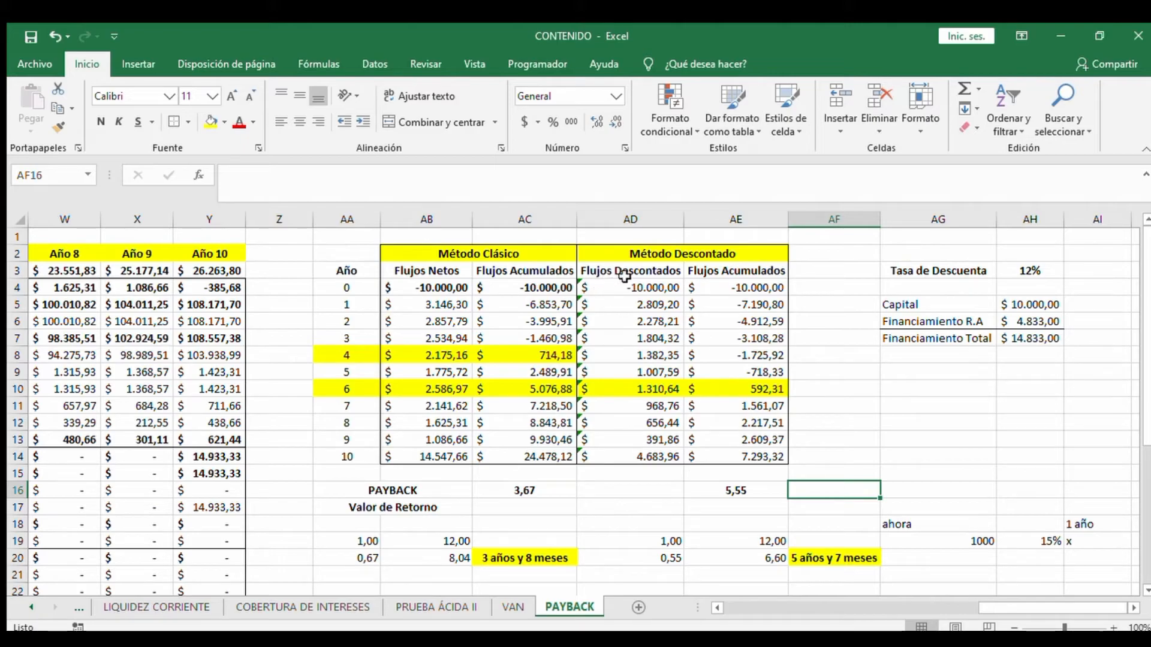
left_click_drag(621, 255, 674, 457)
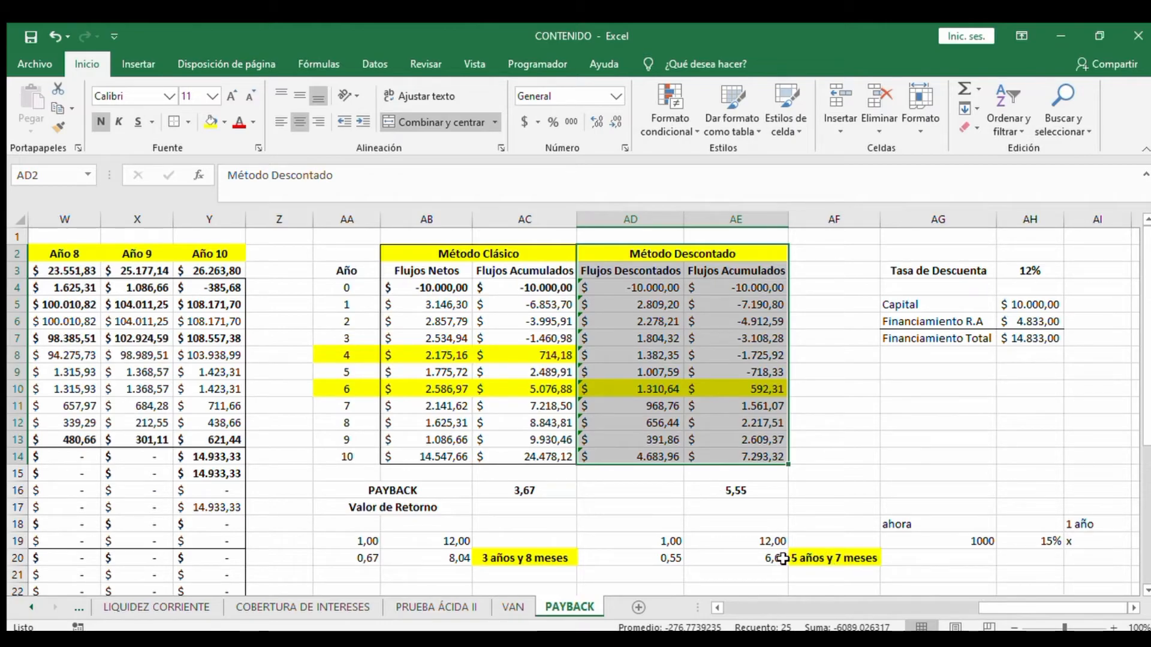
left_click(830, 557)
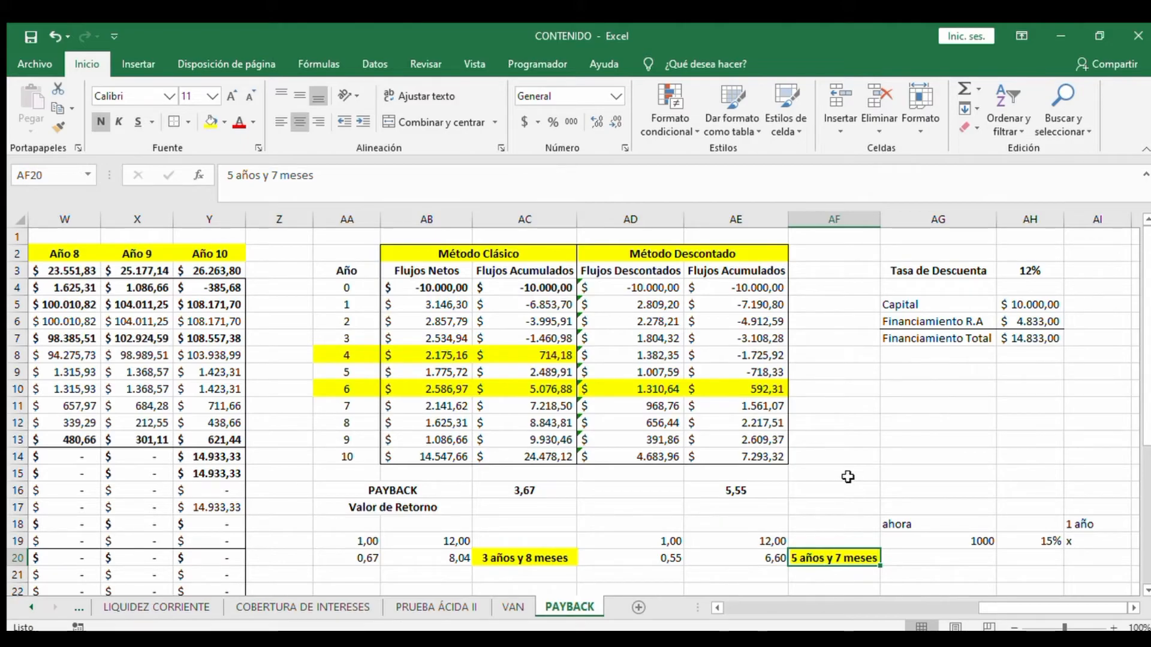
scroll(848, 476, "down", 1)
left_click(508, 524)
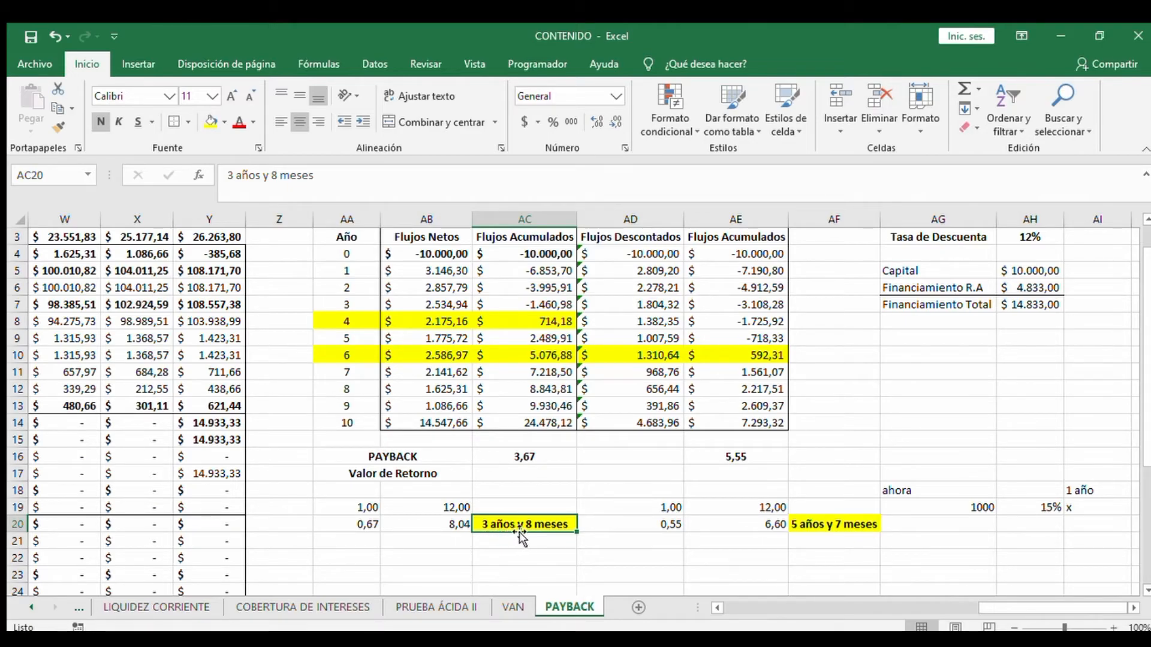
scroll(538, 540, "up", 1)
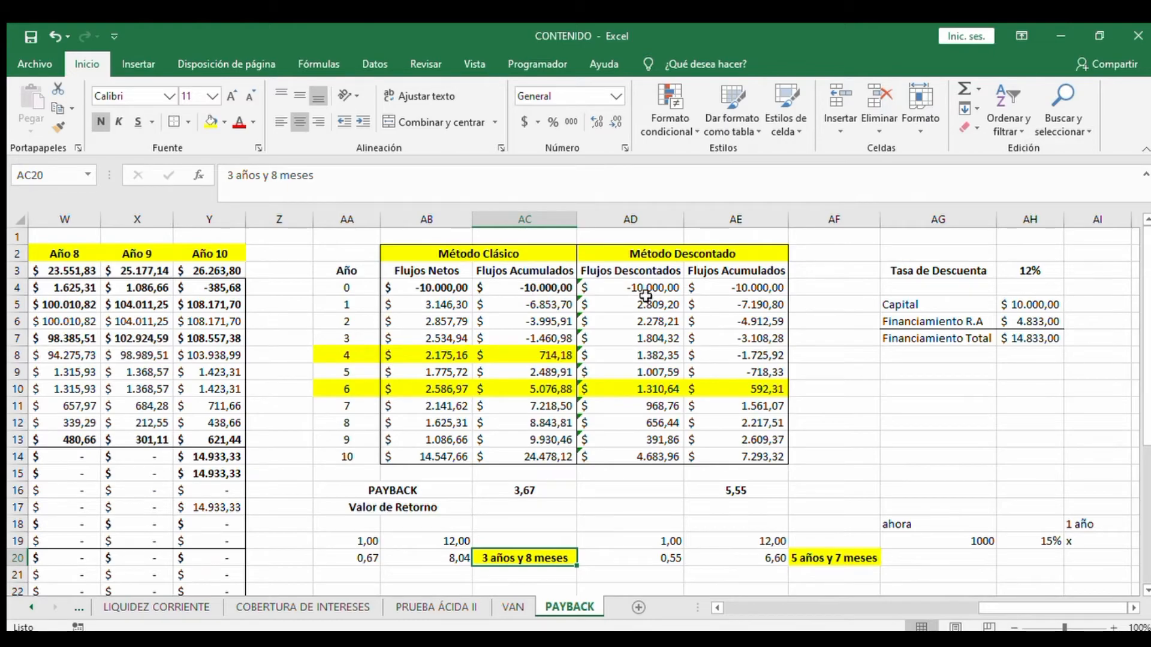
left_click_drag(641, 290, 580, 369)
left_click(396, 287)
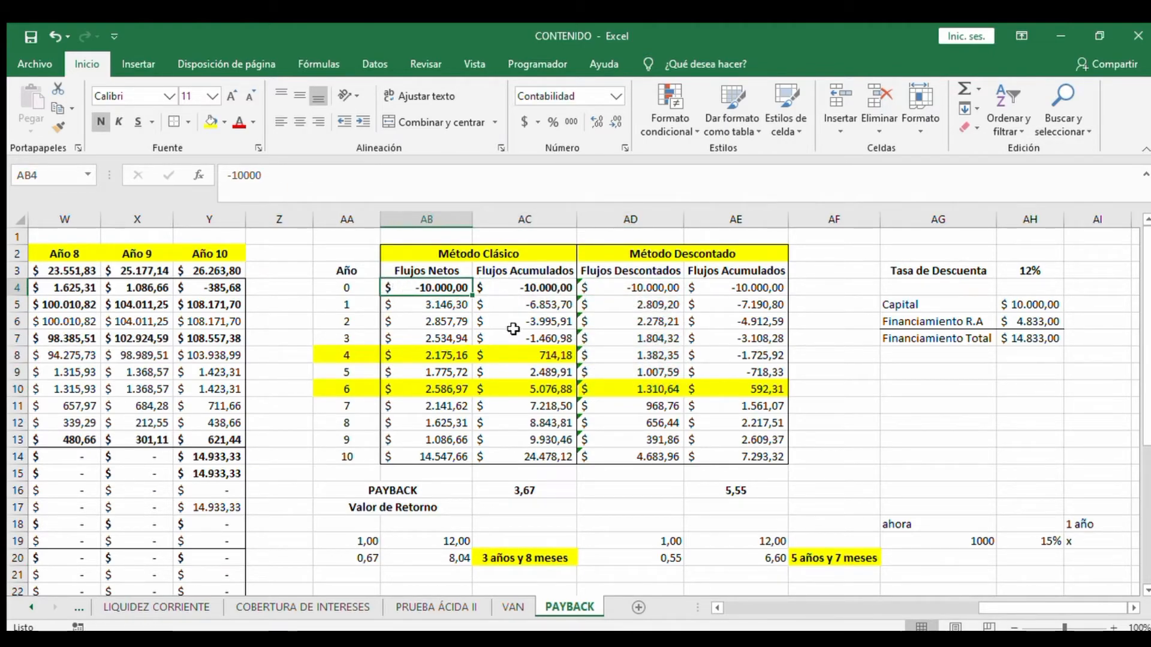
Enter a sample row below the payback results: 10000 in AA24, 16% in AB24 and x in AC24
scroll(442, 312, "down", 2)
scroll(442, 312, "down", 1)
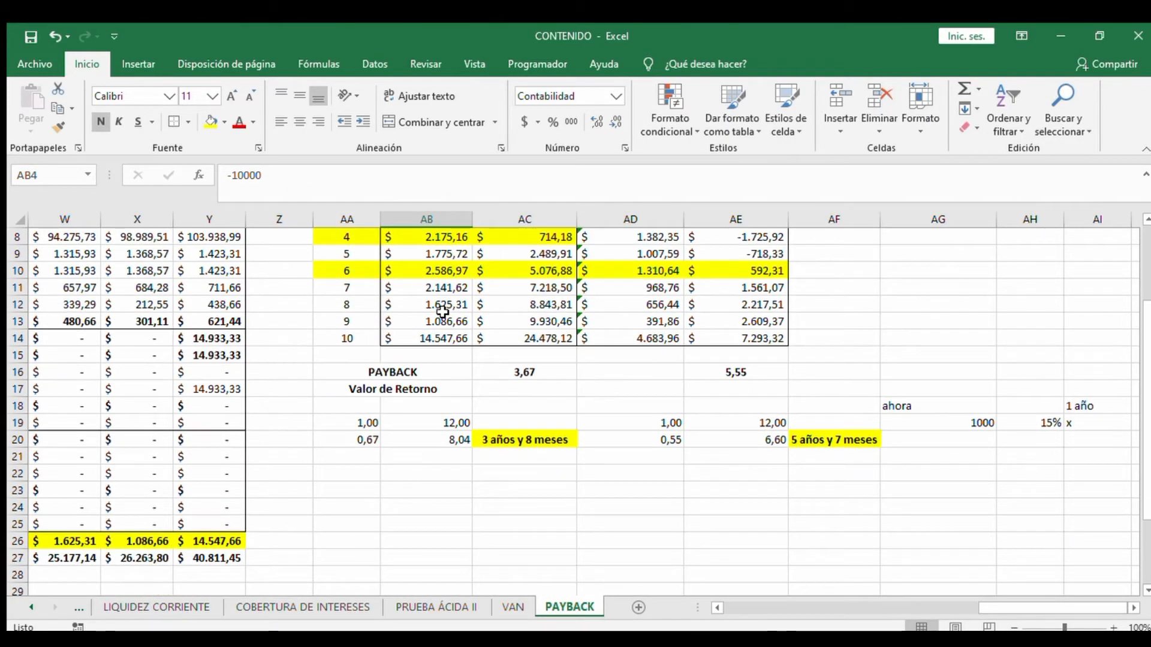
left_click(355, 507)
type("10.")
type("00")
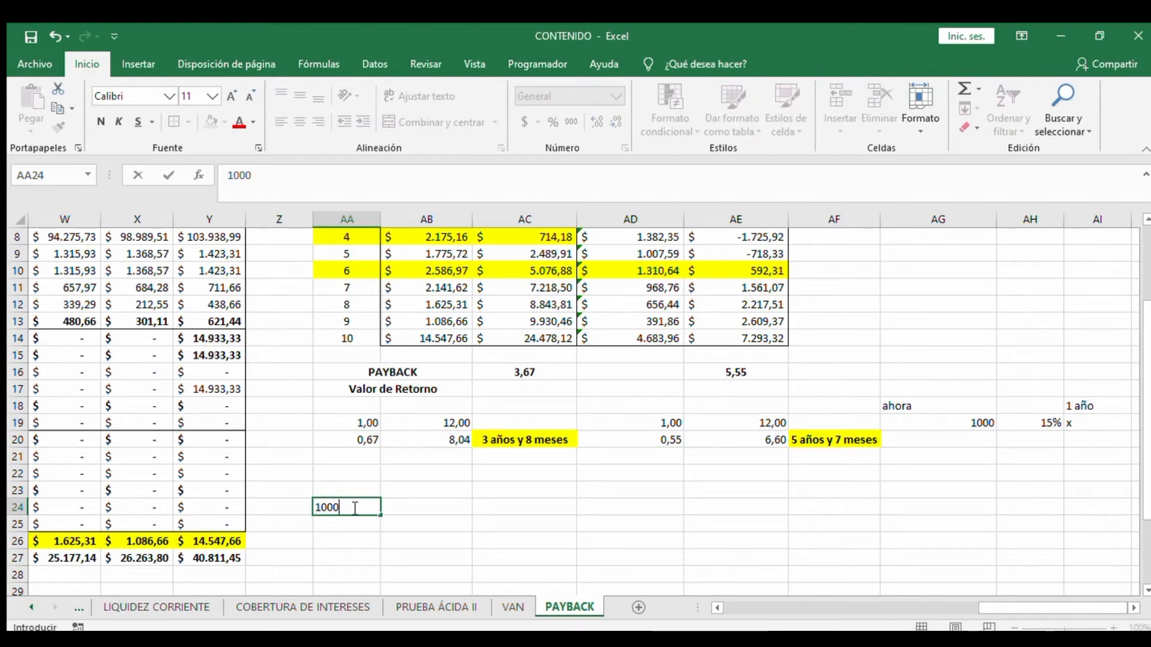
type("0")
key("Return")
key("Up")
key("Right")
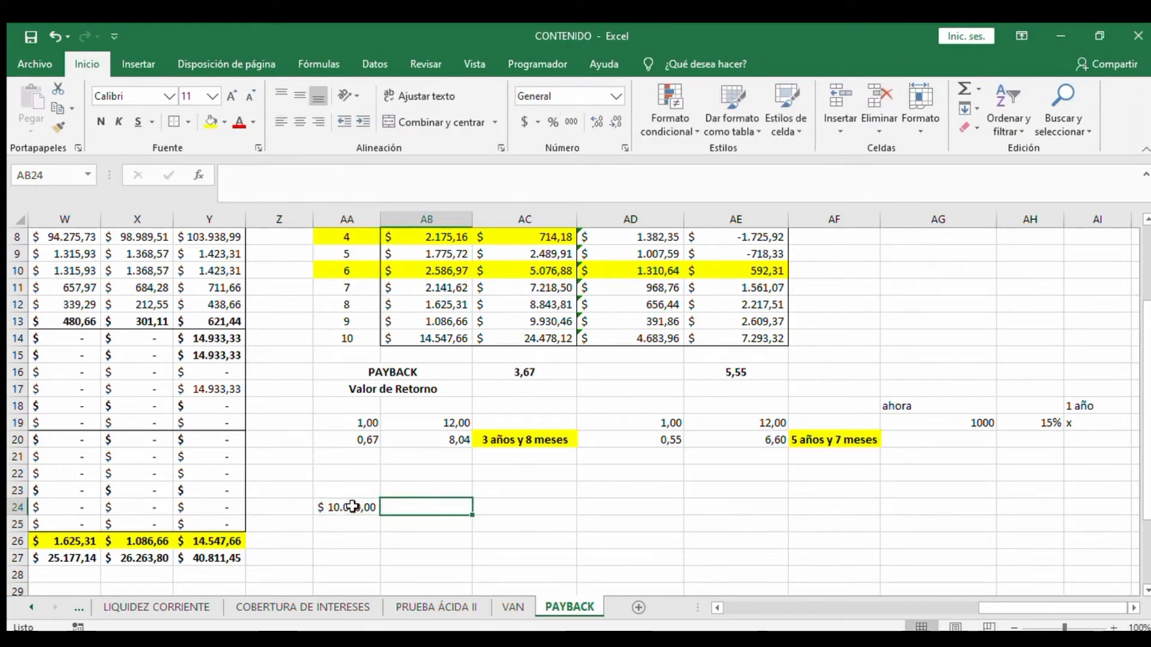
type("16")
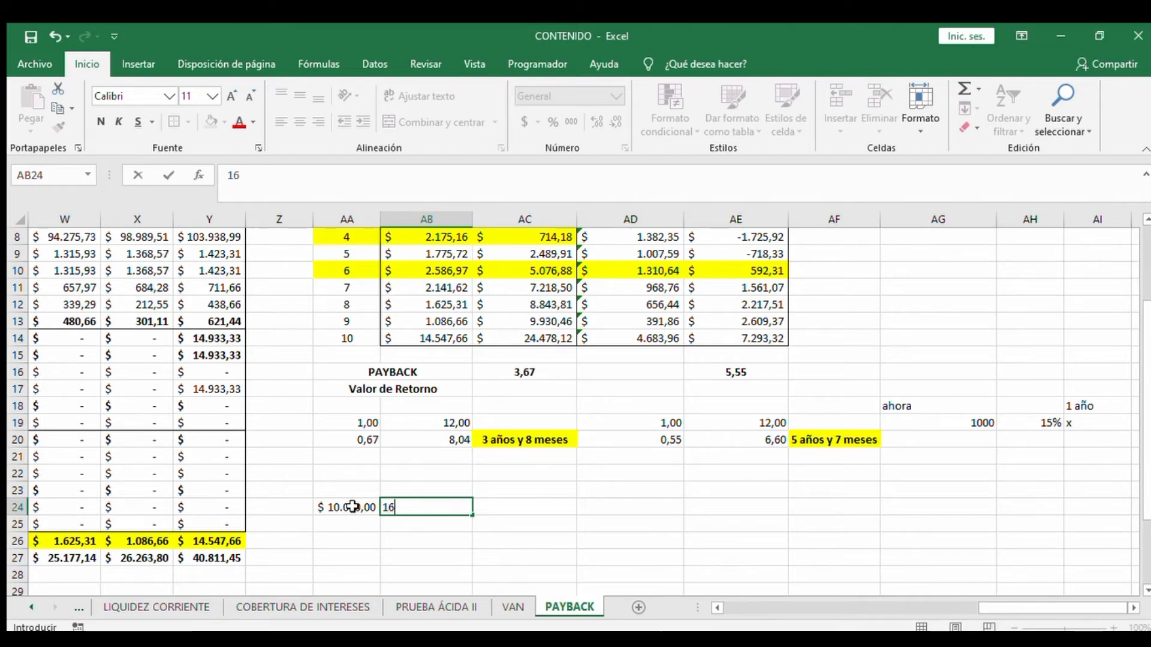
key("Up")
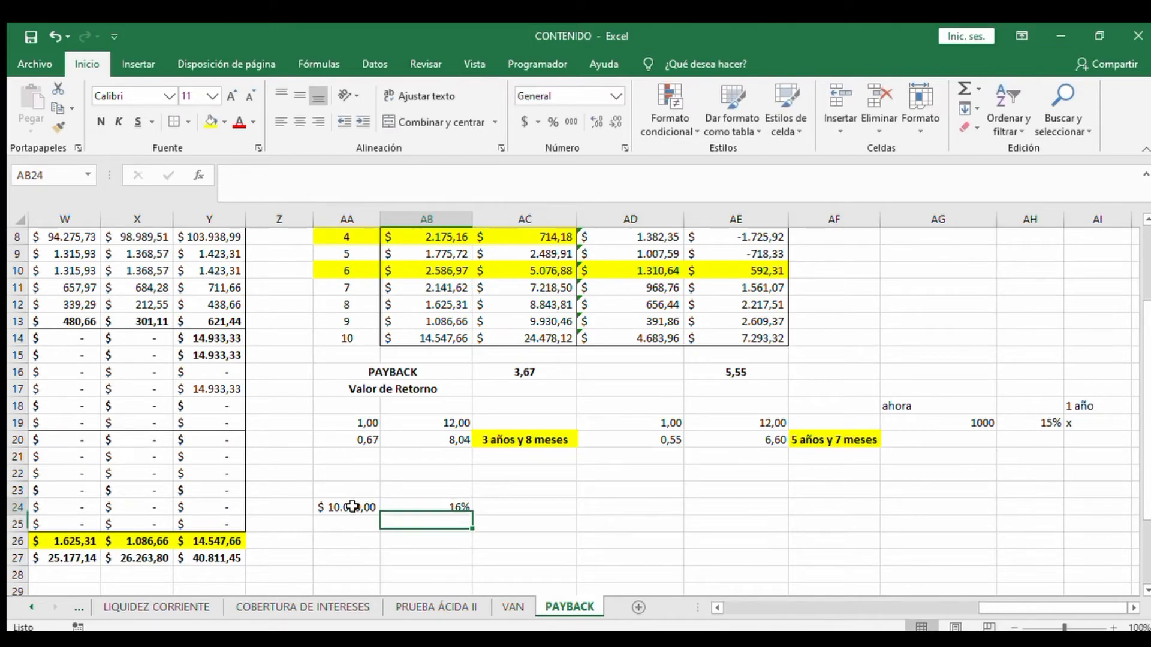
key("Right")
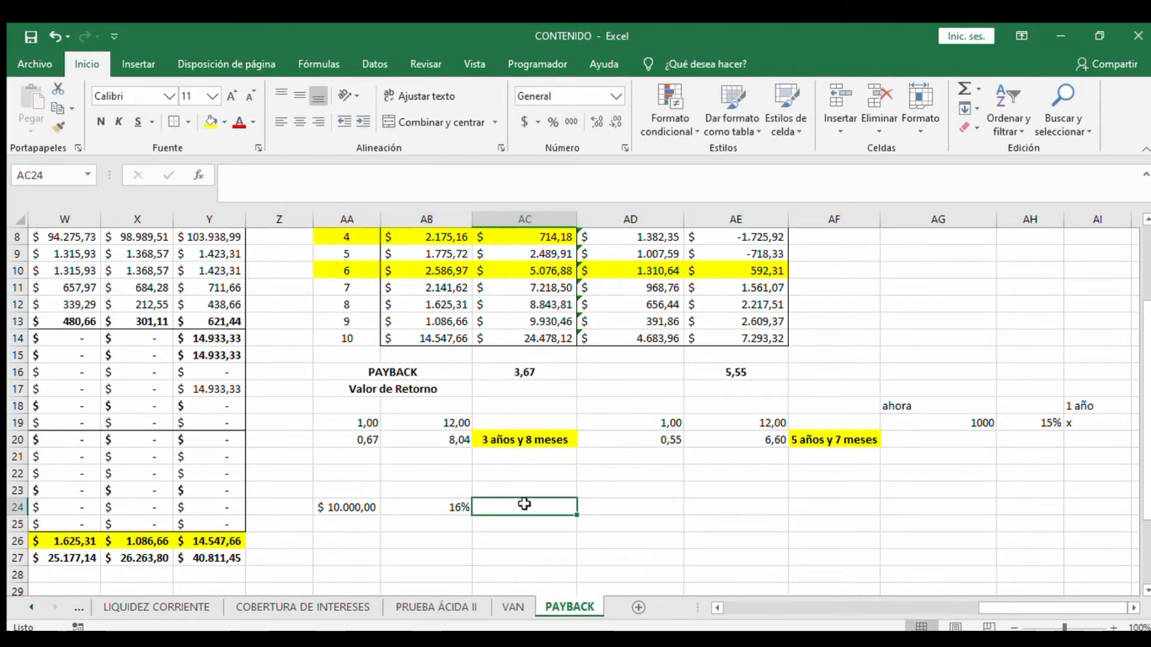
type("x")
key("Return")
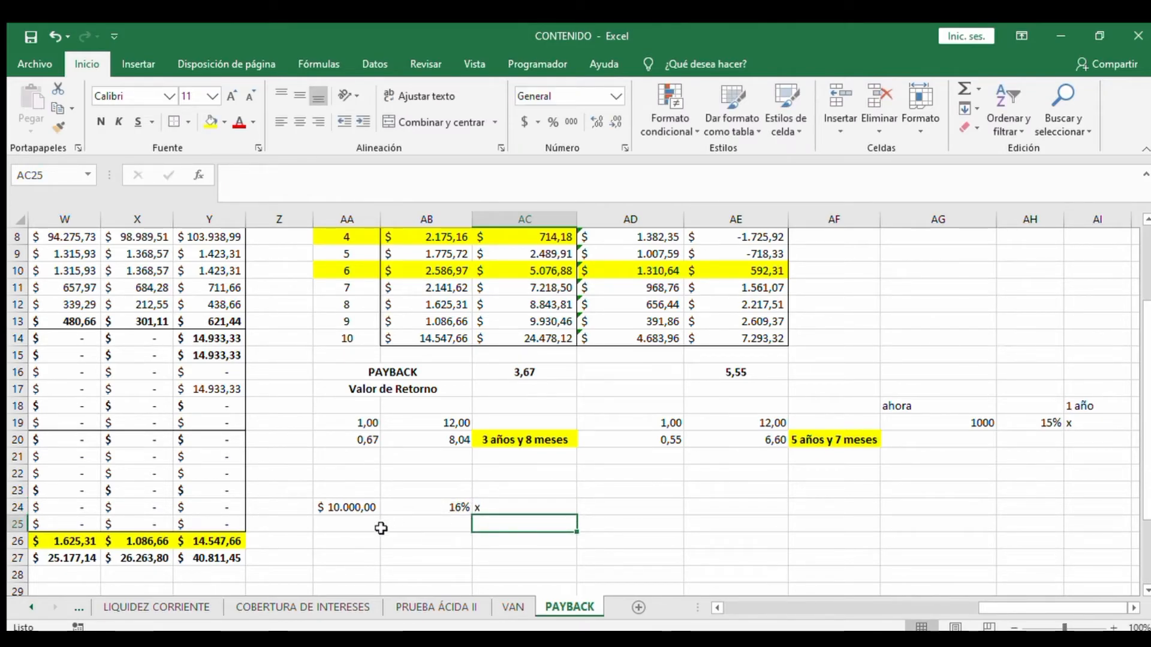
Copy the 10.000,00 amount from AA24 into AA25 and AC25
left_click(316, 526)
left_click(331, 507)
key("ctrl+c")
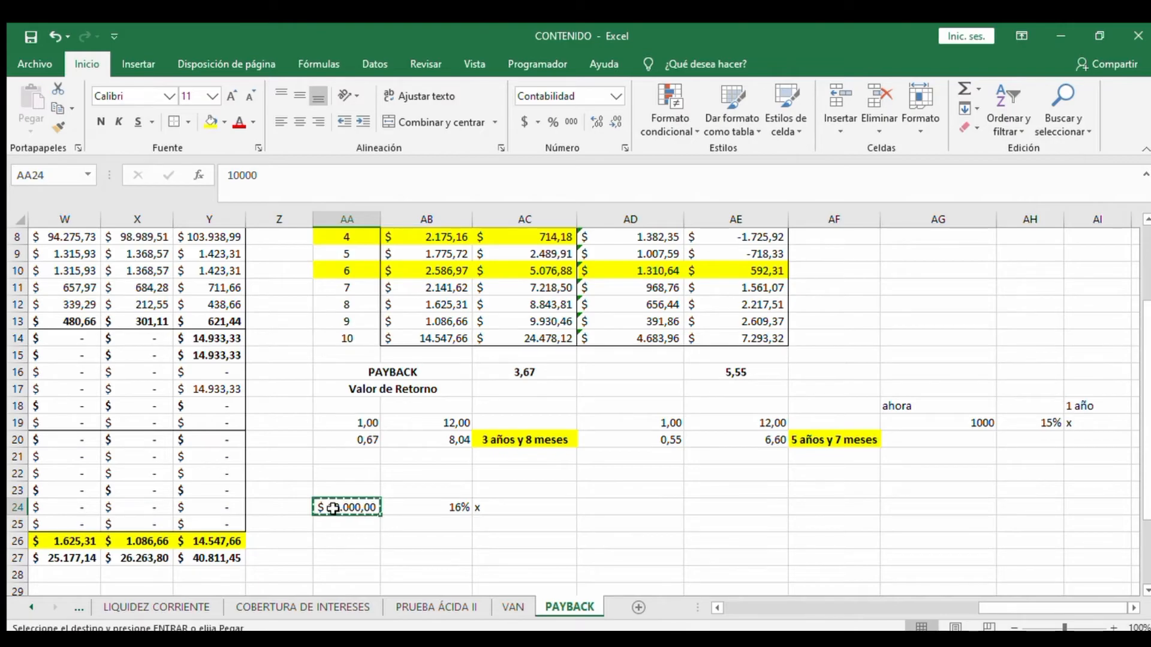
key("Down")
key("ctrl+v")
key("Up")
key("Right")
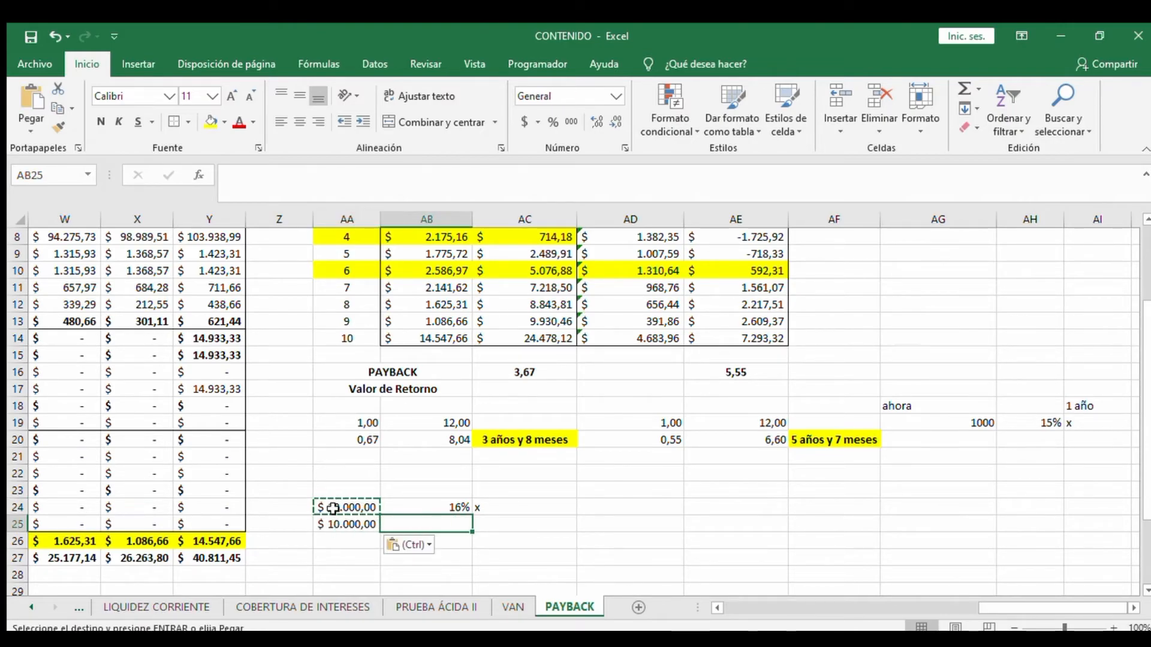
key("Down")
key("Right")
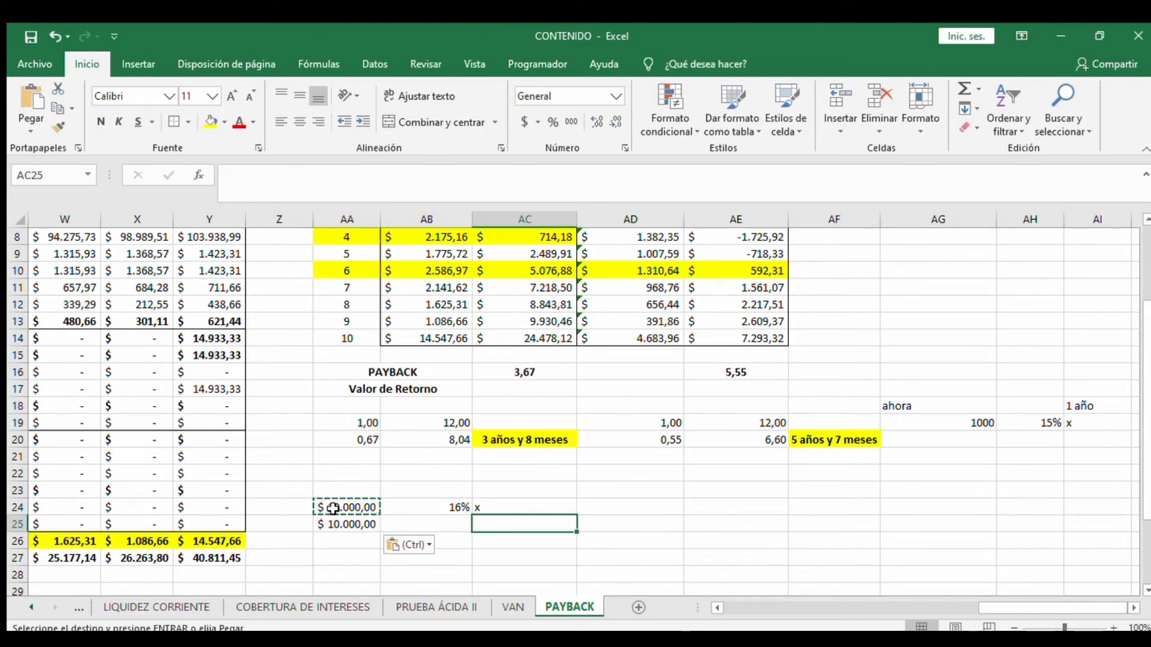
key("ctrl+v")
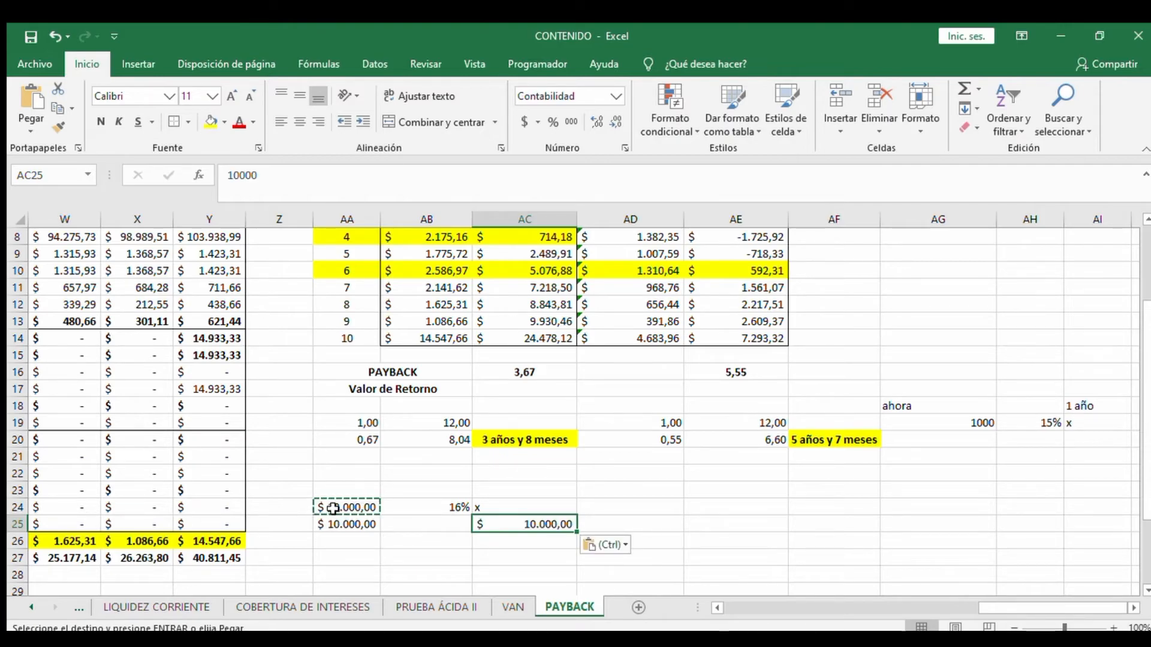
key("Escape")
key("Up")
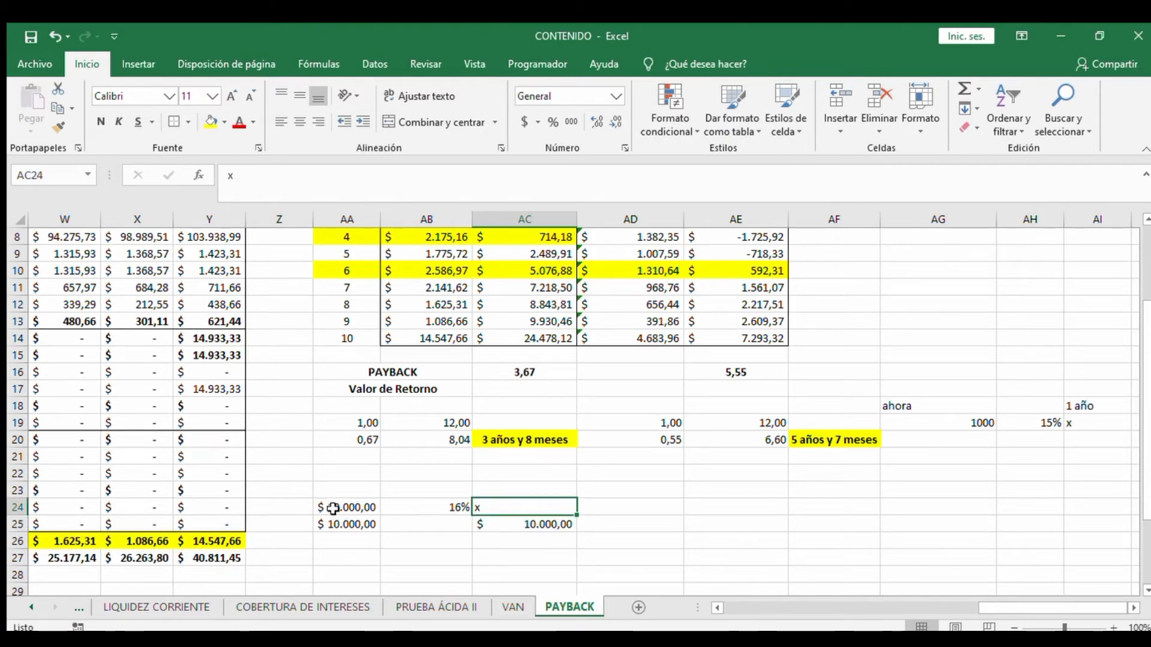
key("Down")
key("Up")
key("Down")
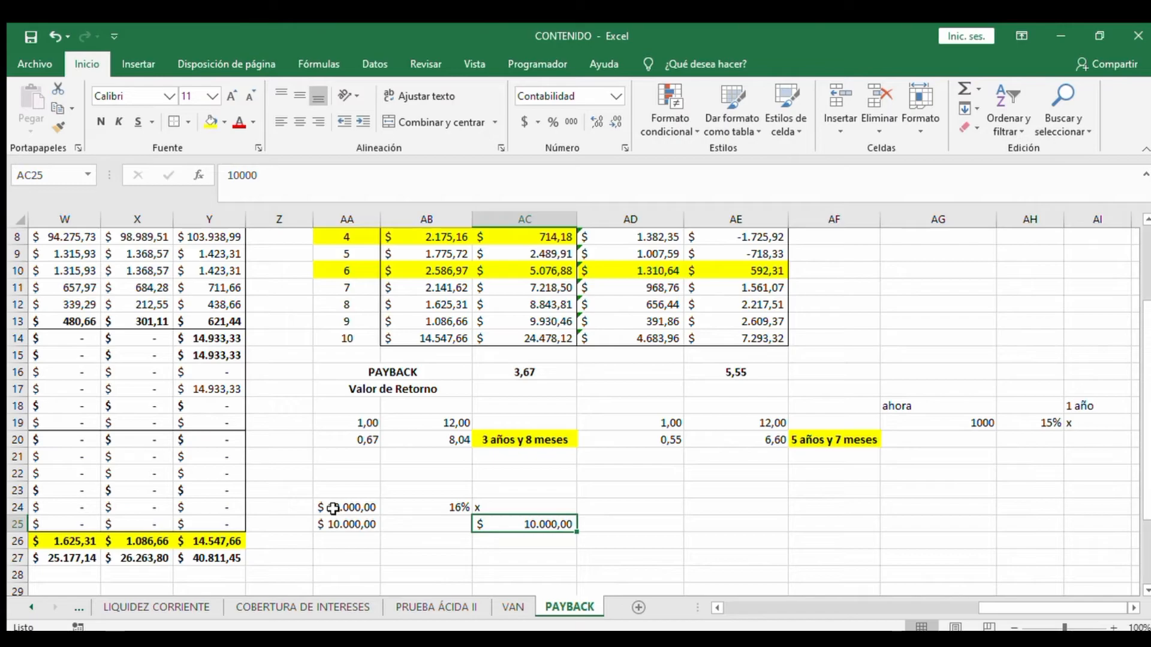
key("Up")
key("Down")
key("Up")
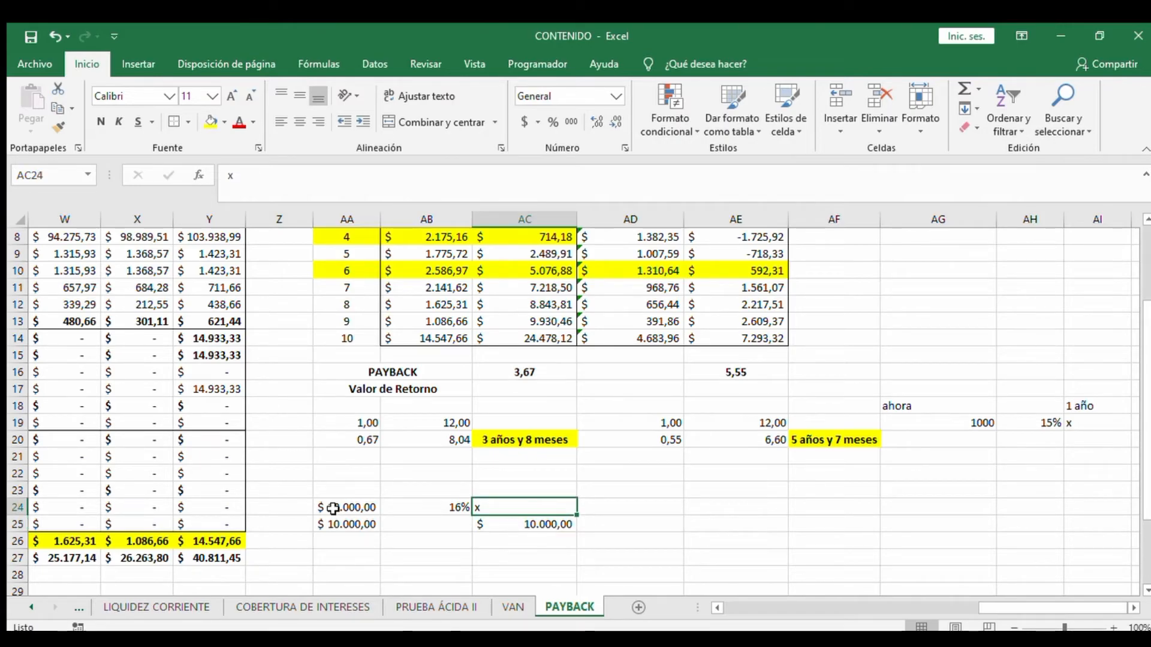
Clear the sample amounts, percentage and x from AA23:AC26
left_click_drag(315, 494, 554, 539)
key("Delete")
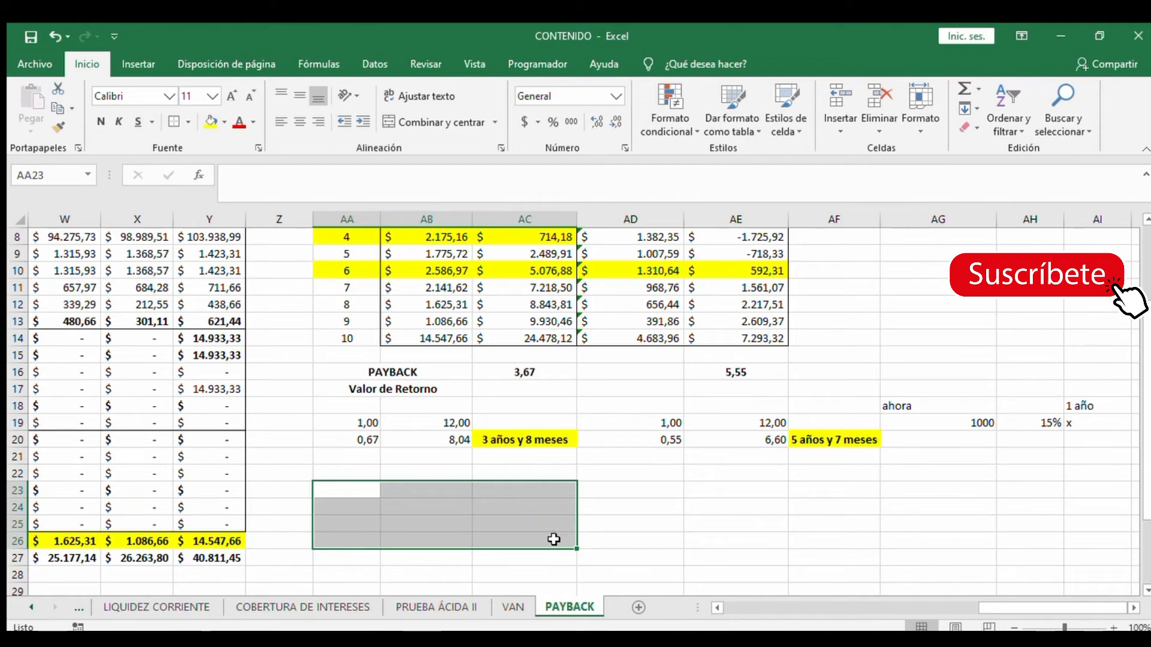
left_click(618, 539)
scroll(762, 491, "up", 2)
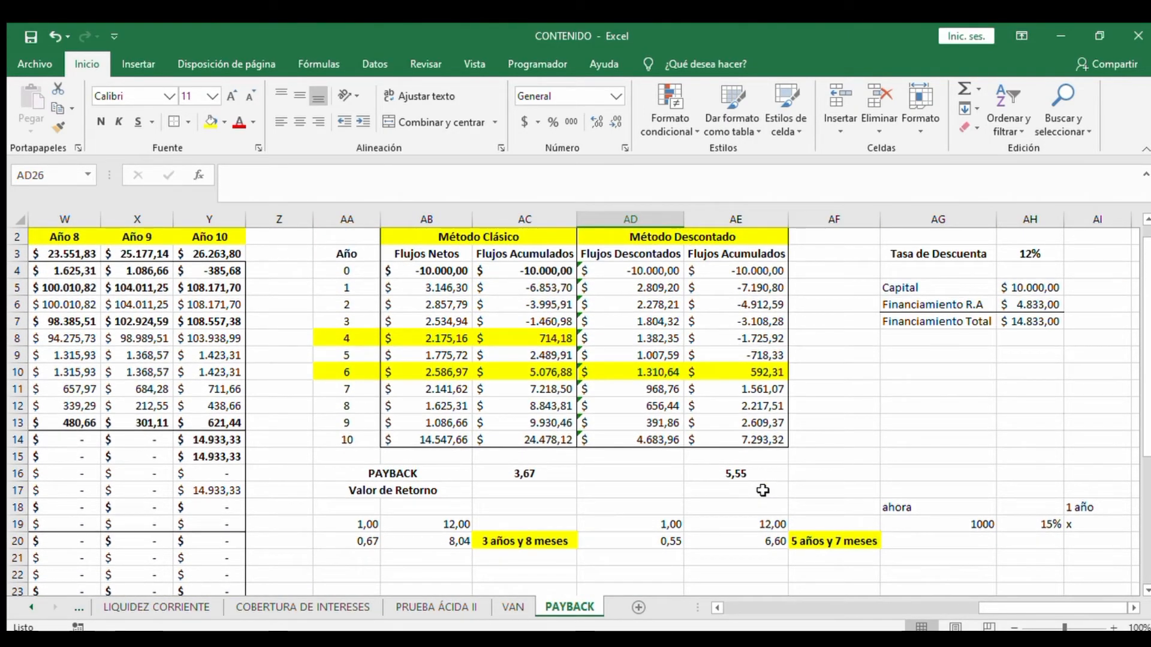
scroll(763, 490, "up", 1)
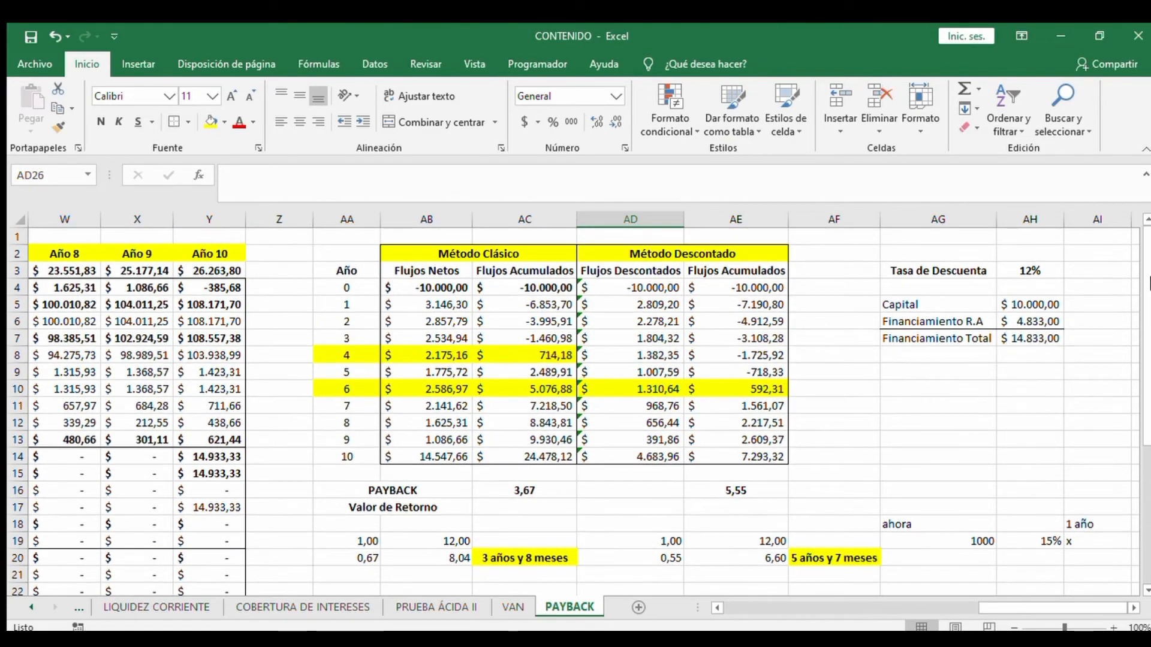
left_click(893, 268)
left_click_drag(893, 268, 1025, 271)
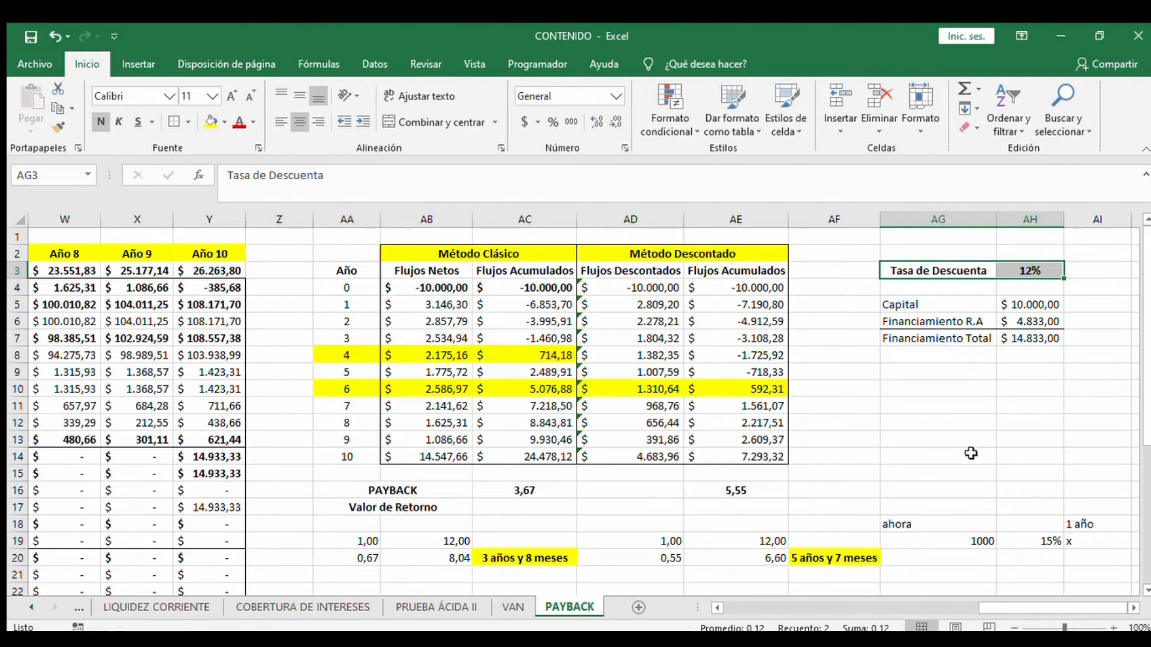
Enter the headings A, B, C and D in AB23:AE23 and center them
scroll(971, 454, "down", 2)
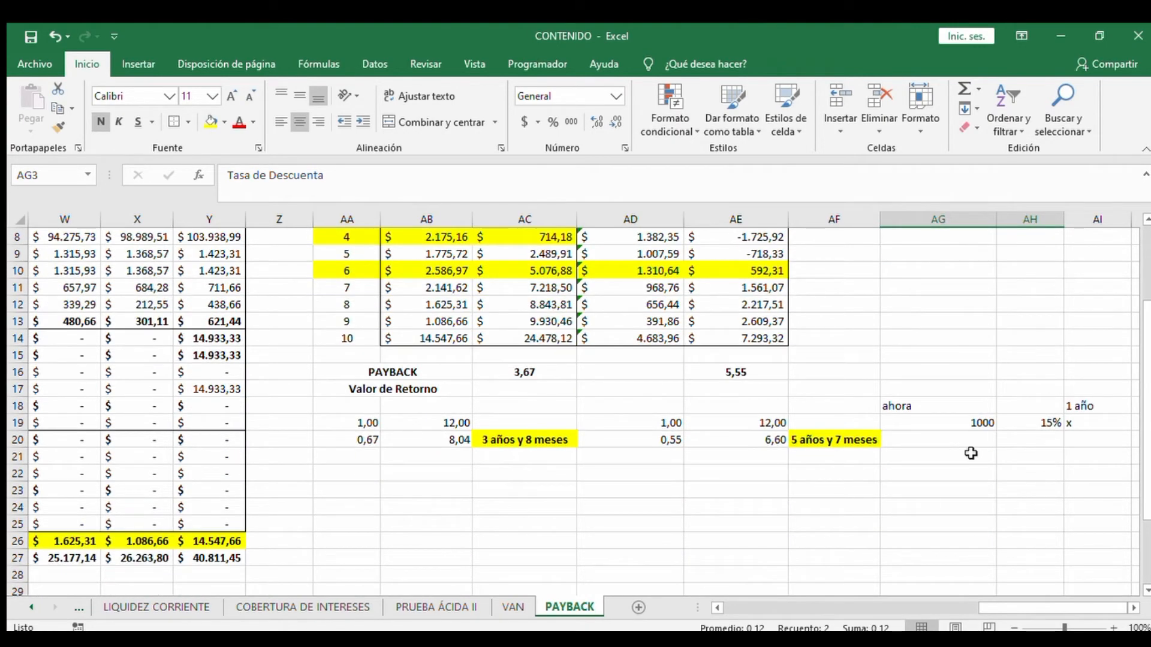
left_click(435, 488)
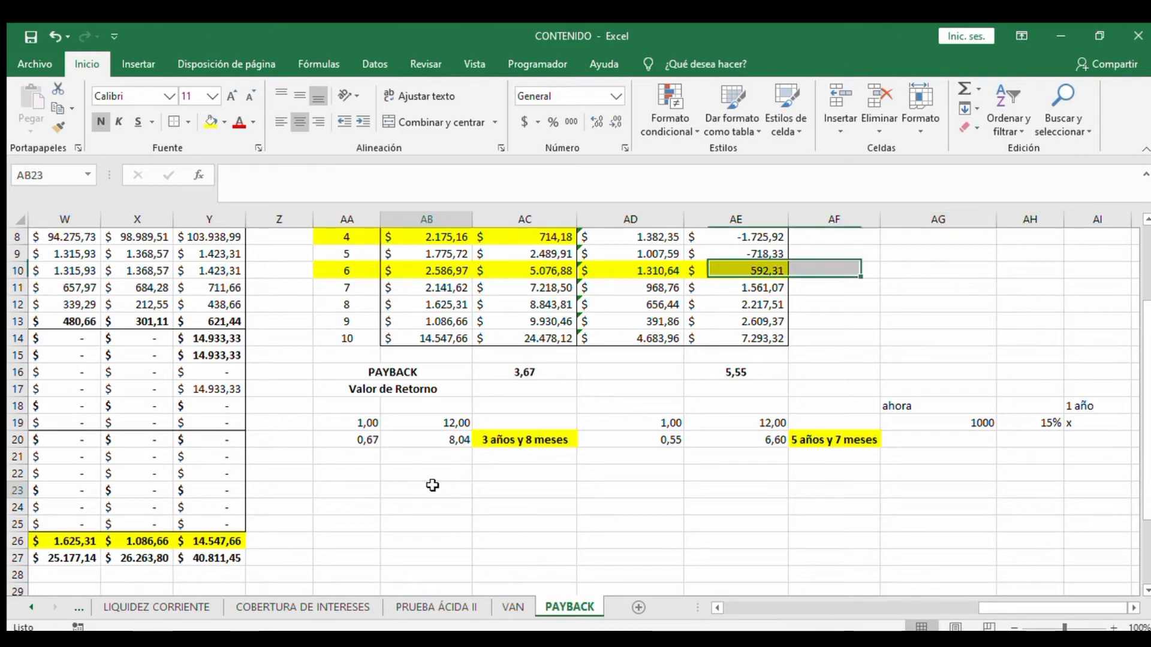
type("A")
key("Tab")
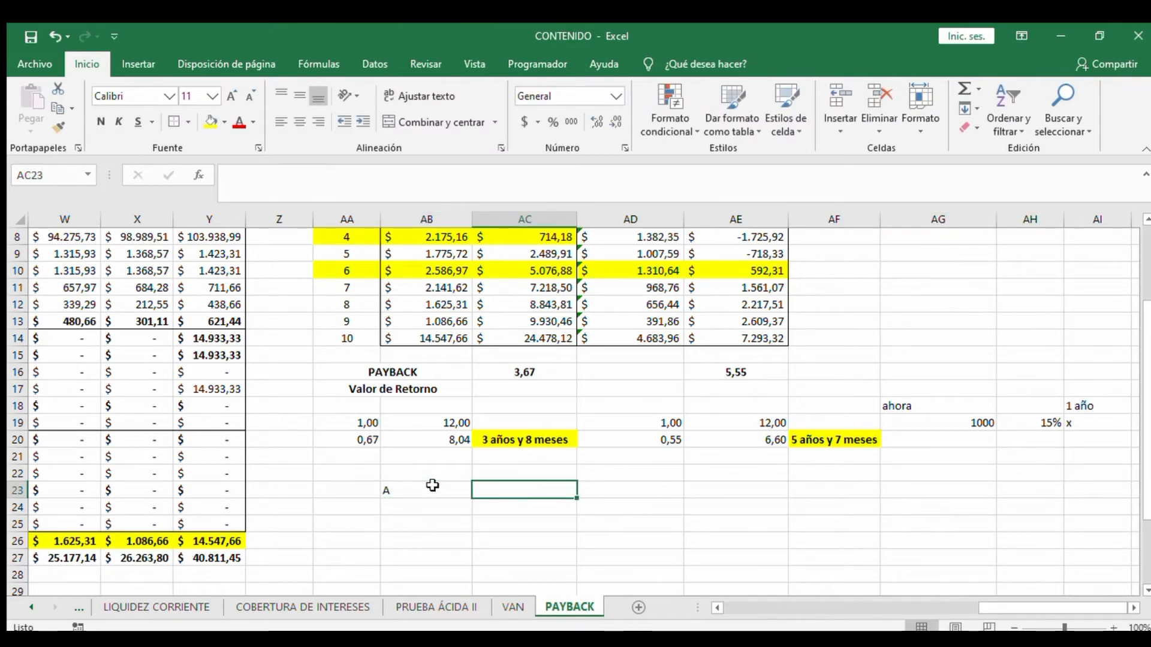
type("B")
key("Tab")
type("C")
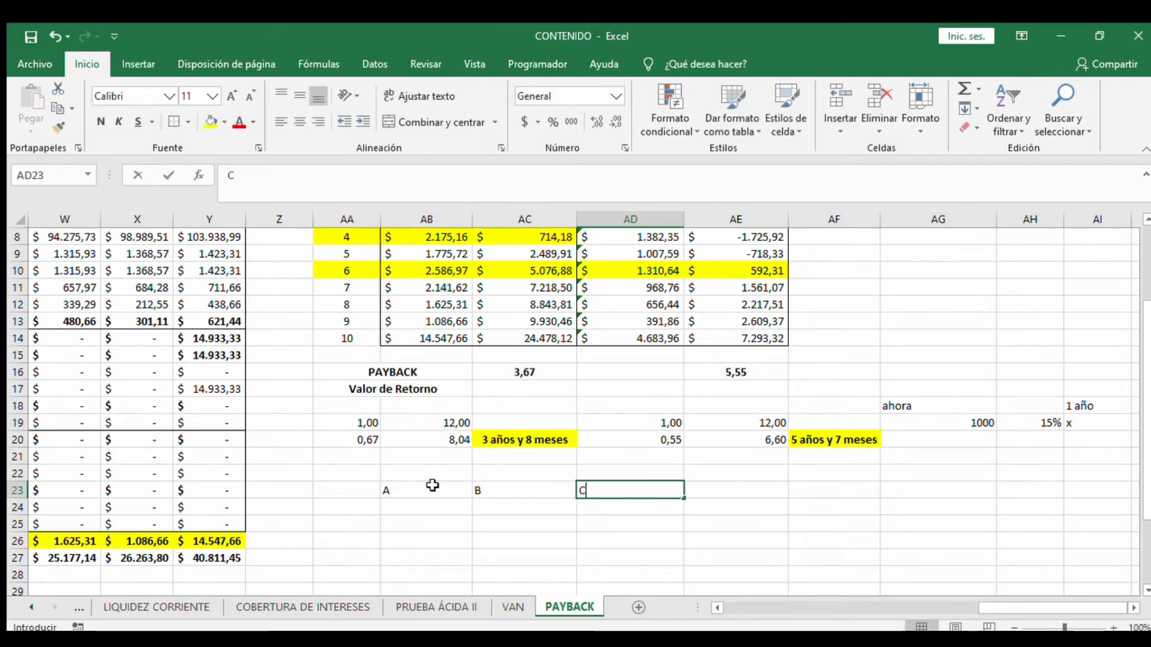
key("Tab")
type("D")
key("Tab")
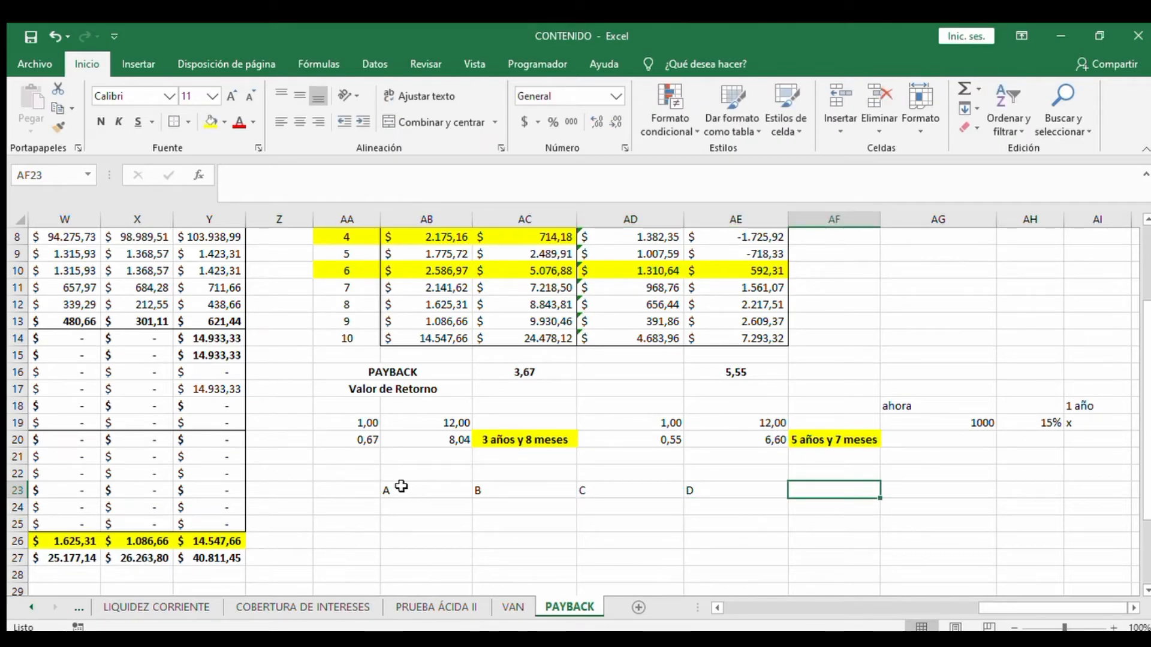
left_click_drag(401, 486, 737, 490)
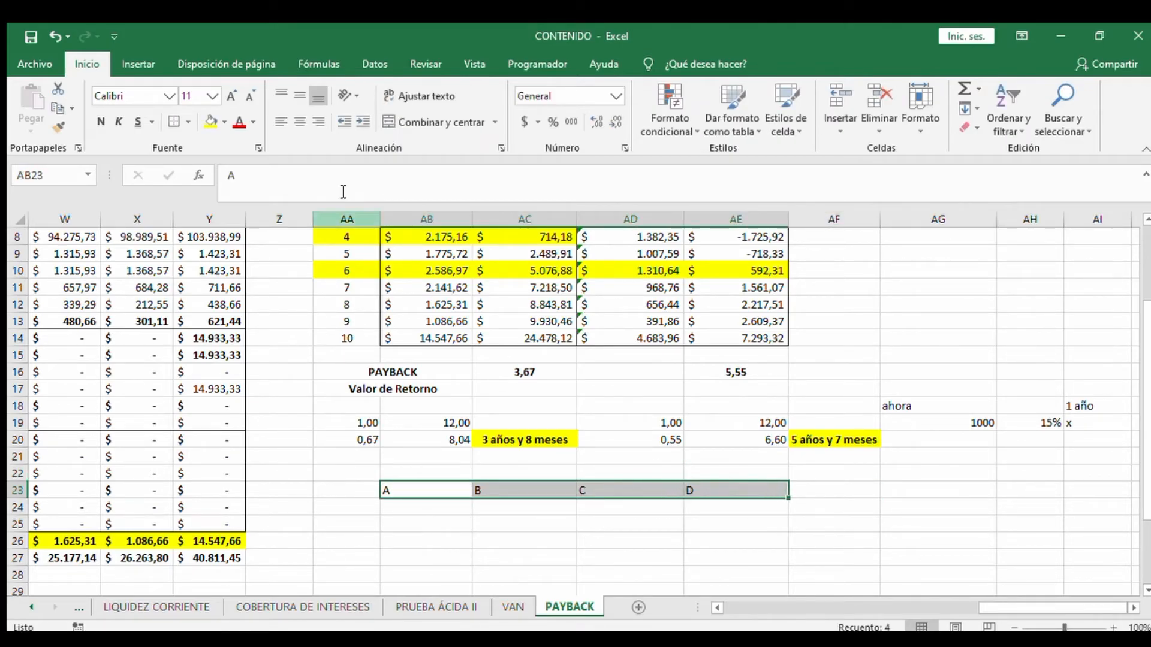
left_click(300, 121)
Enter the investment amount 10000 in AA24, beside the row under the A to D headings
left_click(335, 507)
type("1")
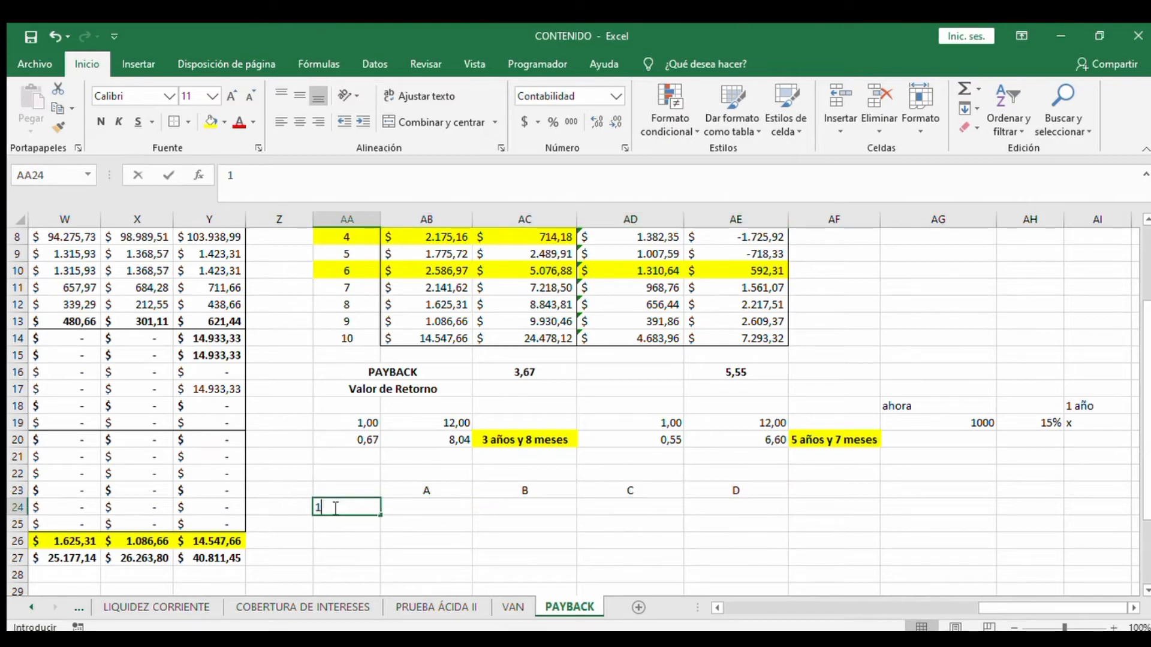
type("0000")
key("Return")
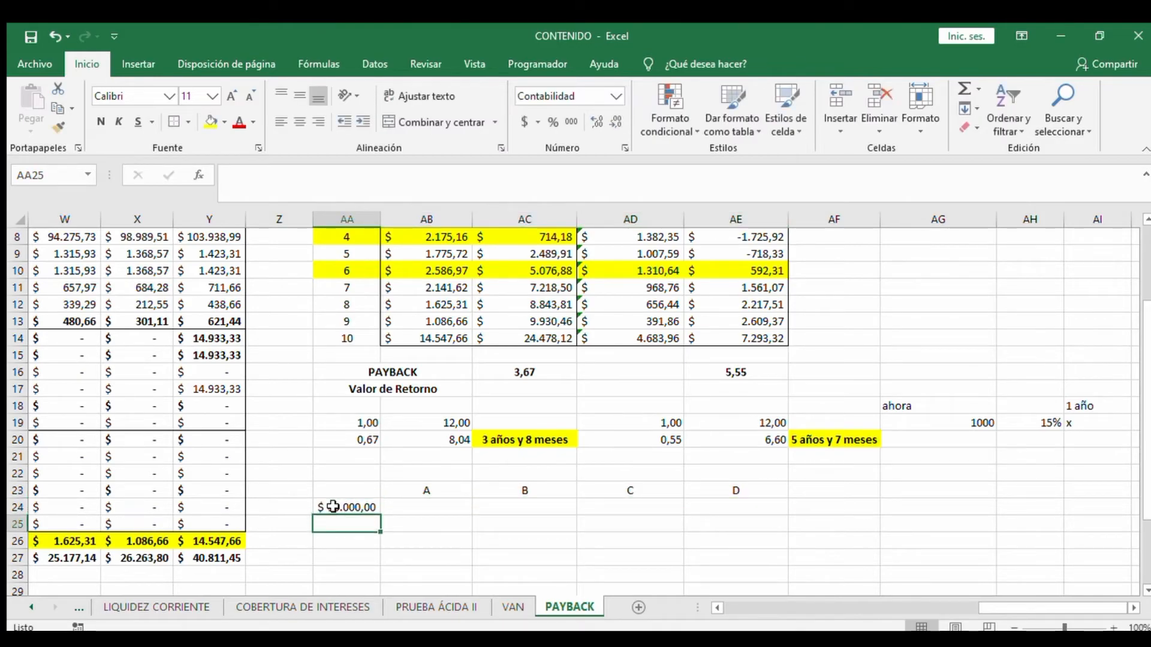
key("Up")
key("Right")
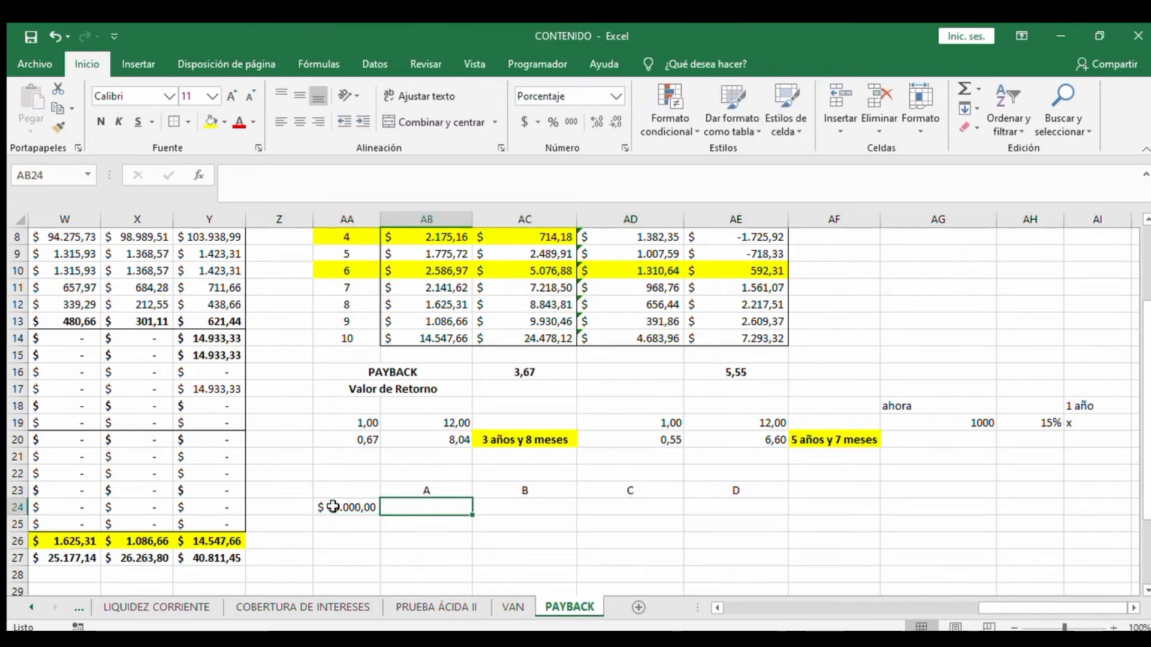
key("Right")
key("Right")
key("Right")
key("Right")
key("Left")
key("Left")
key("Left")
key("Left")
type("3")
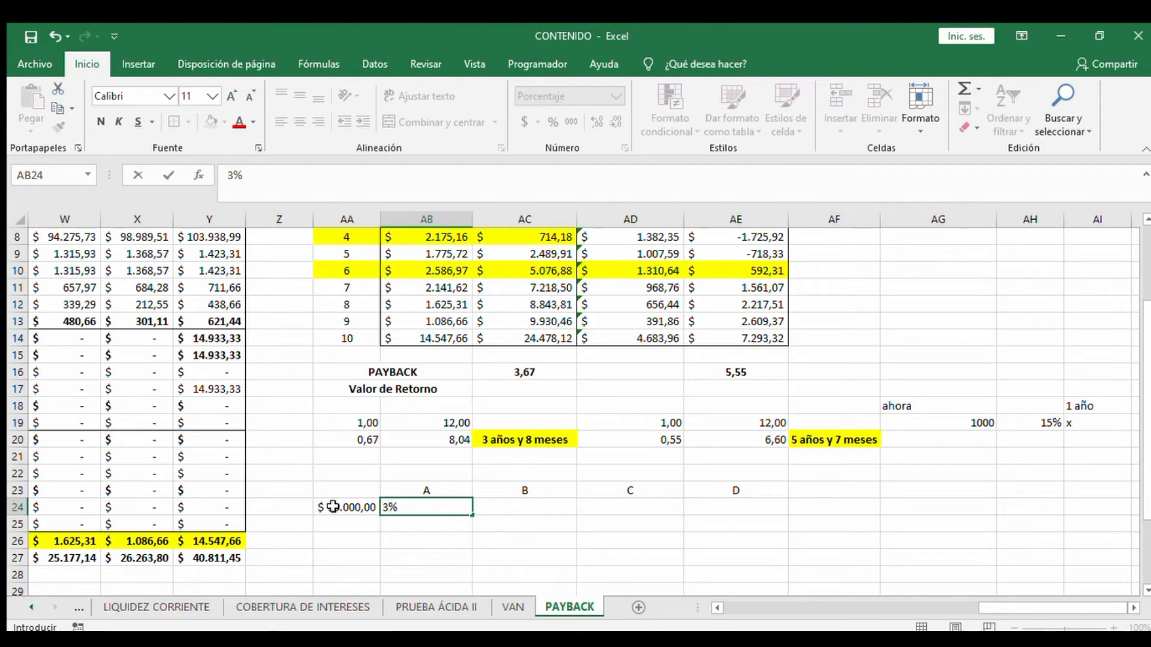
key("Escape")
Format AB24:AE24 as Number and enter 3,3 in AB24 under heading A
left_click_drag(416, 506, 739, 507)
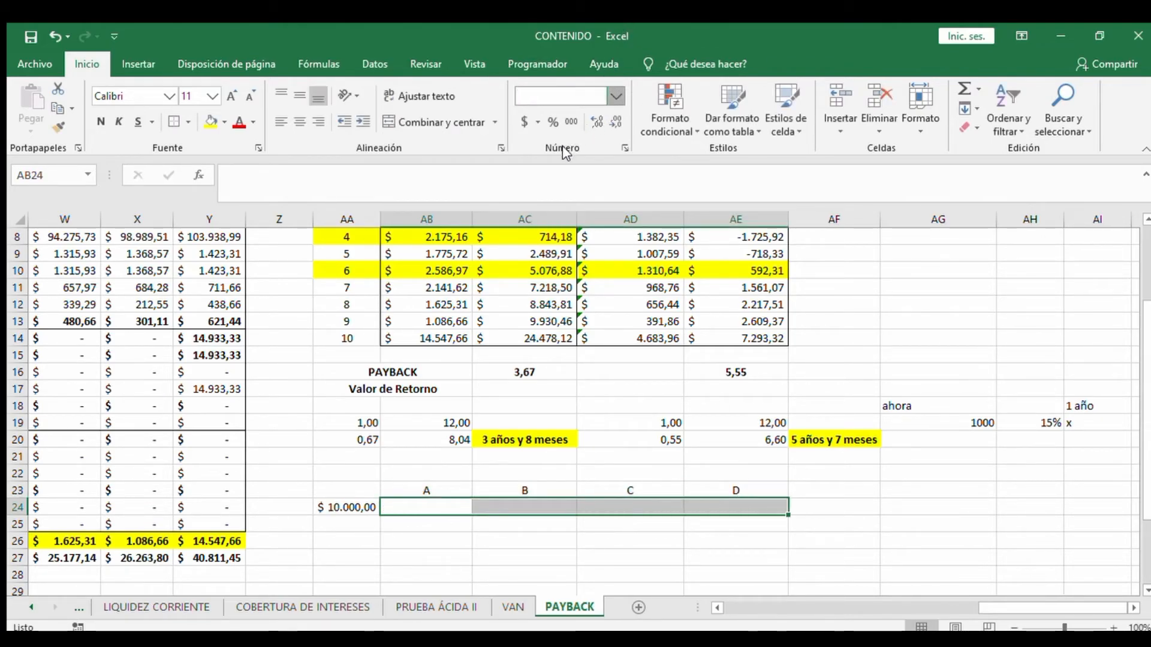
left_click(433, 506)
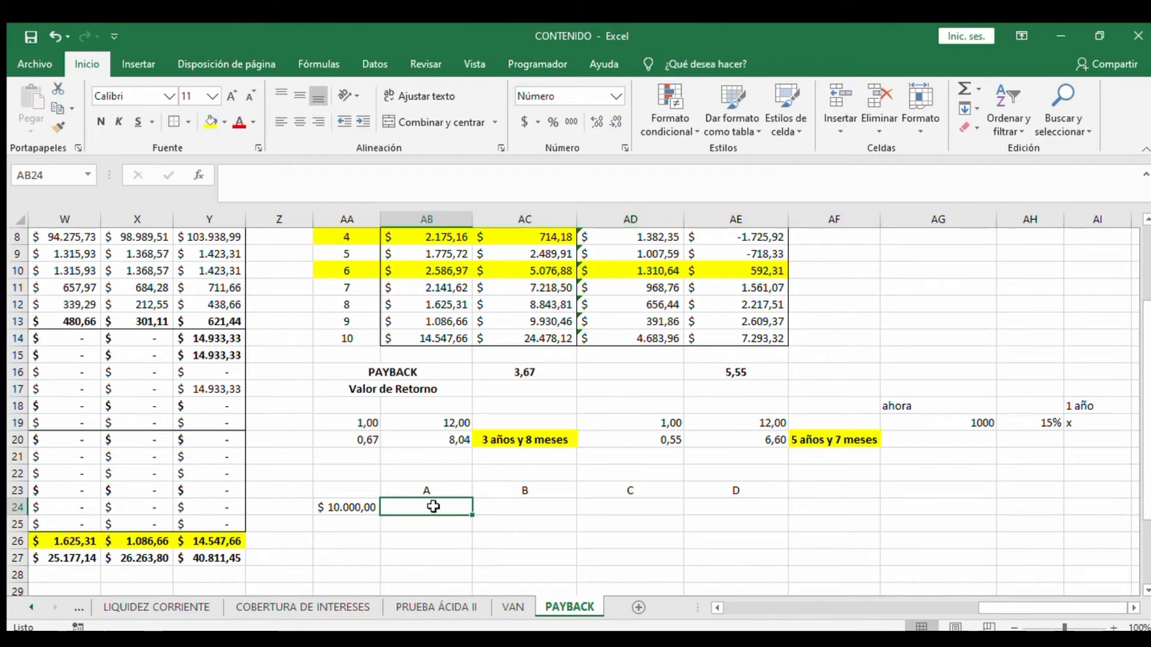
type("3,3")
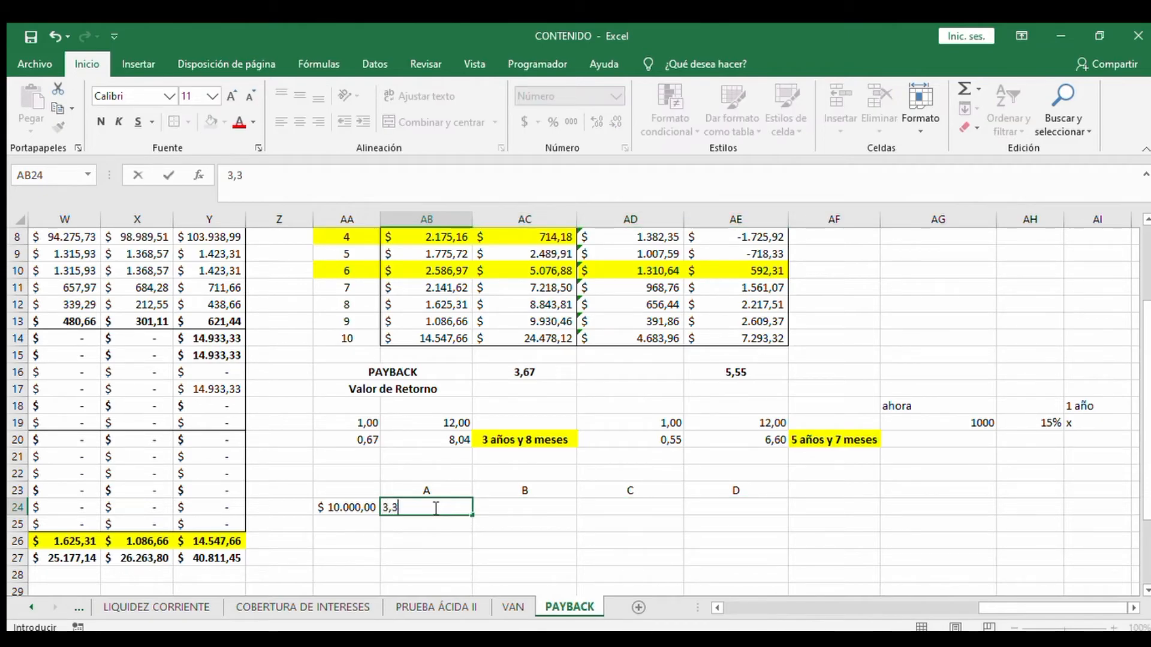
key("Return")
key("Up")
key("Right")
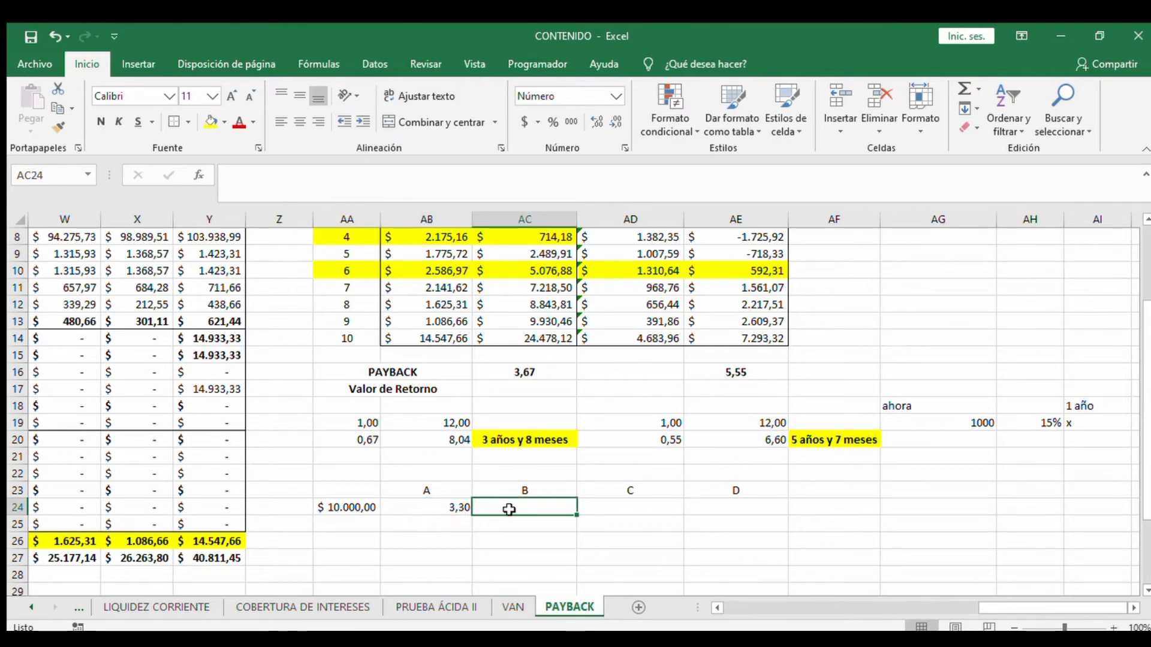
Enter 5,6 in AC24, 8,9 in AD24 and 12,9 in AE24 under headings B, C and D
type("5,6")
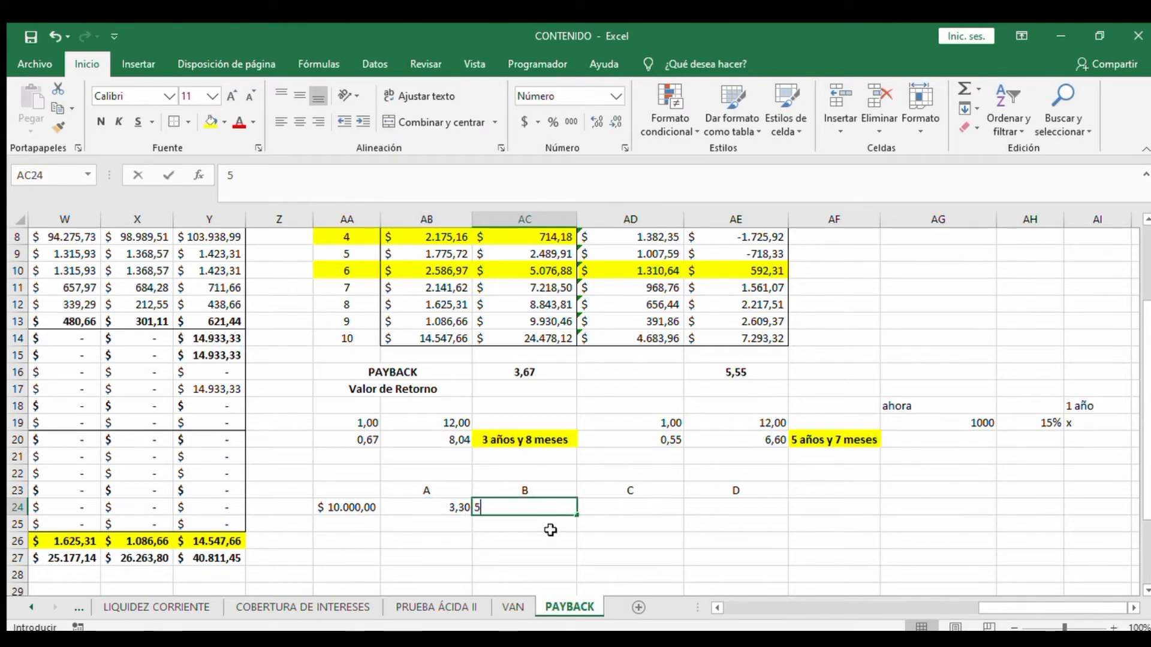
key("Return")
key("Up")
key("Right")
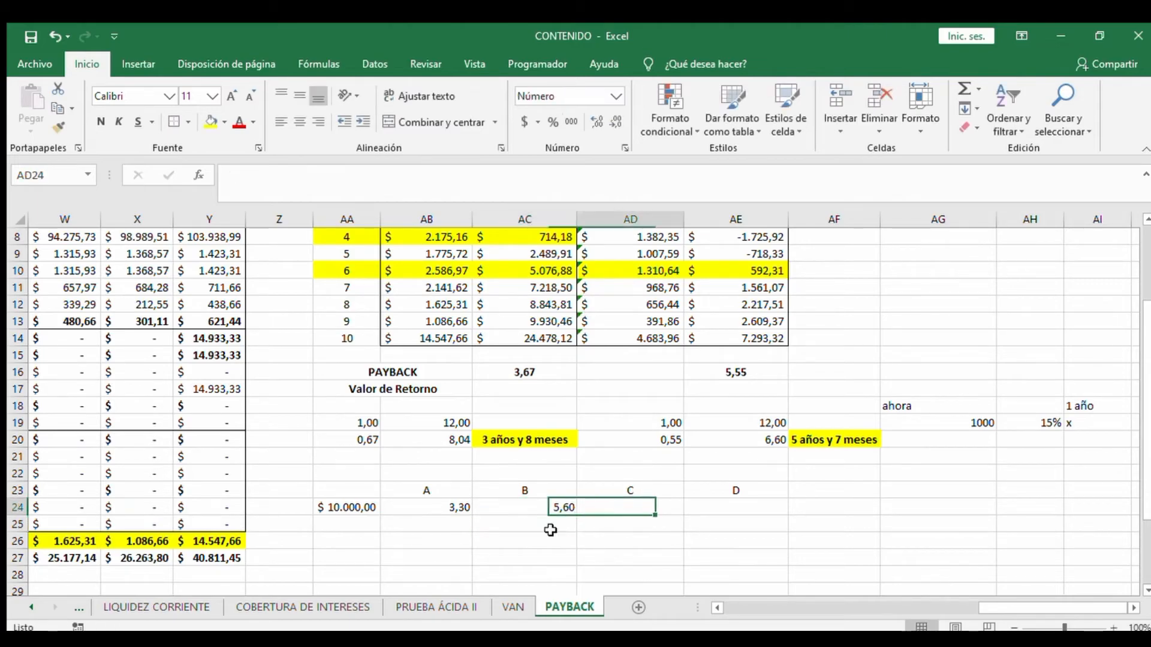
type("8,9")
key("Return")
key("Up")
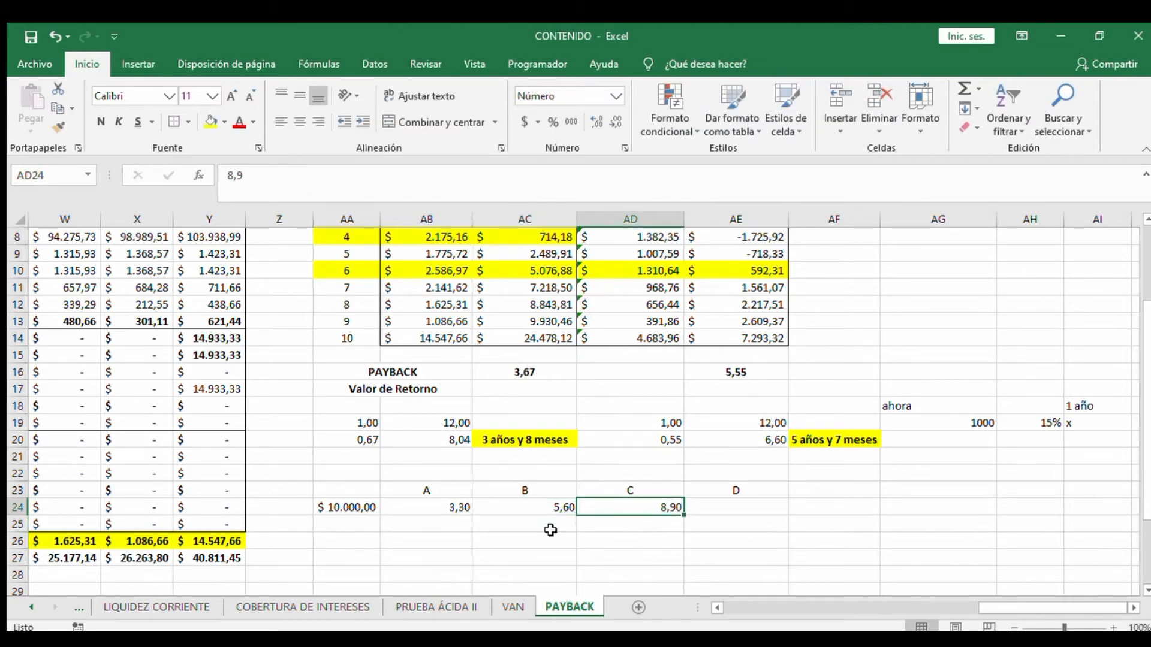
key("Right")
type("12")
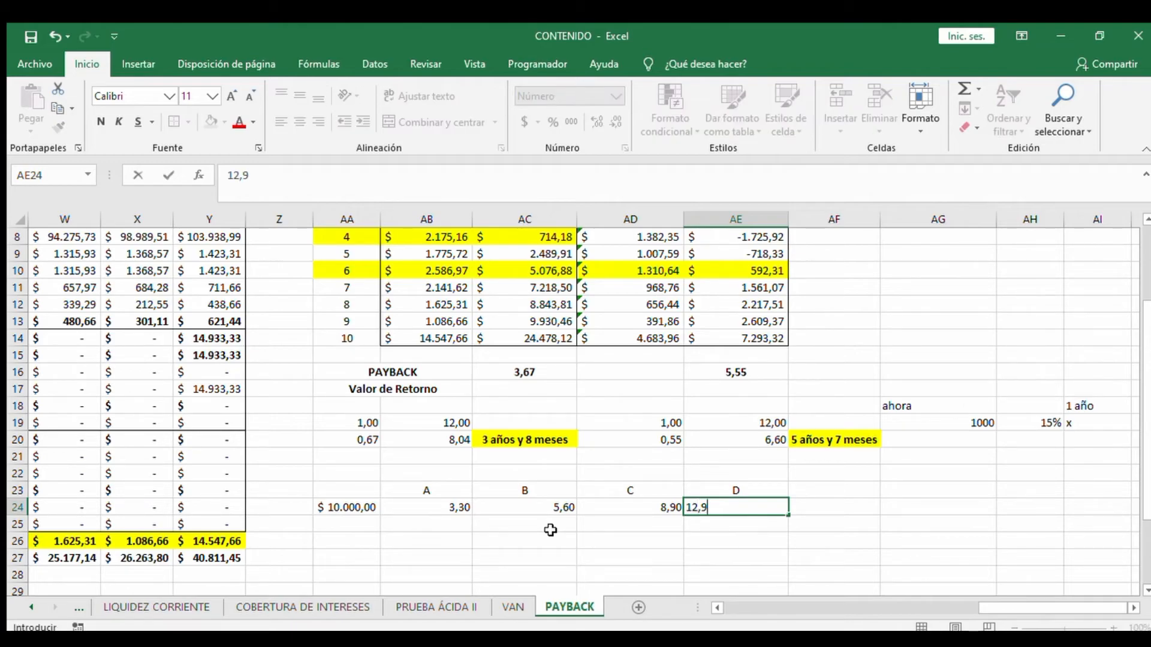
key("Return")
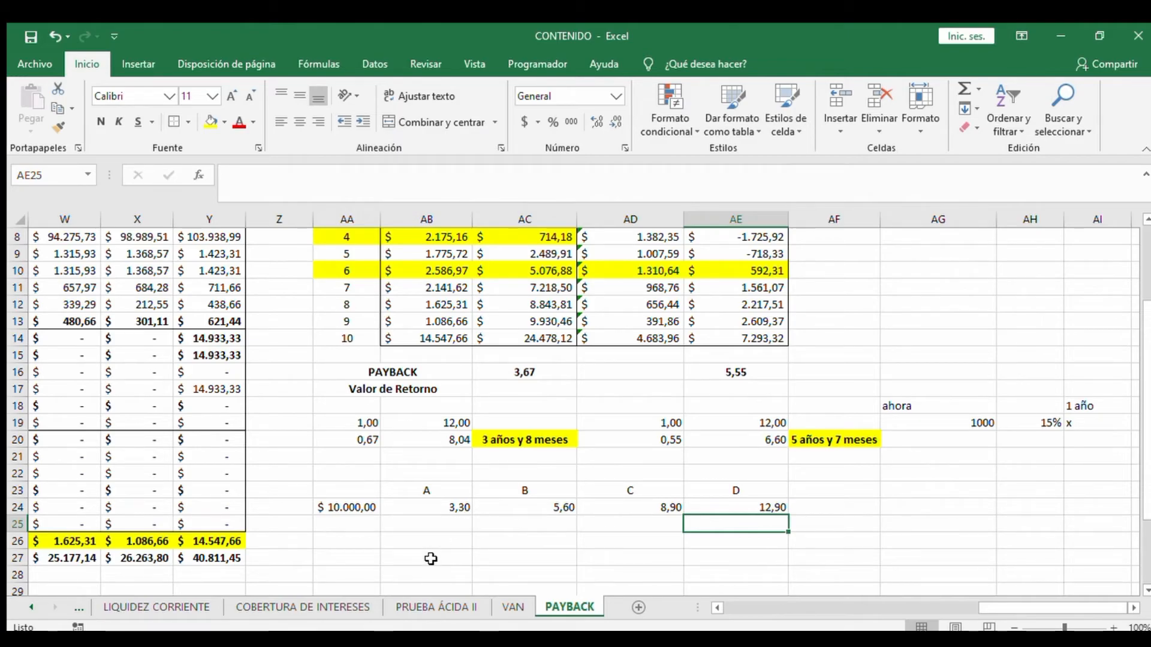
Highlight option A's cells AB23:AB24 with yellow fill, bold text and centered alignment
left_click_drag(345, 490, 749, 509)
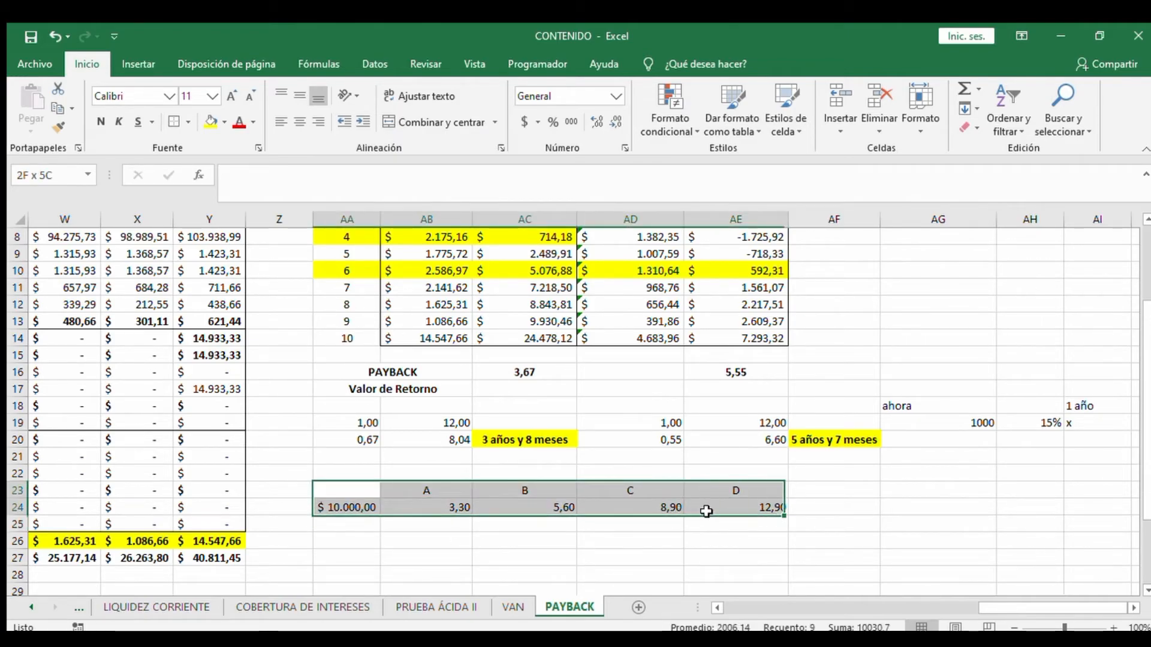
mouse_move(439, 487)
left_mouse_down()
mouse_move(421, 488)
mouse_move(424, 504)
left_mouse_up()
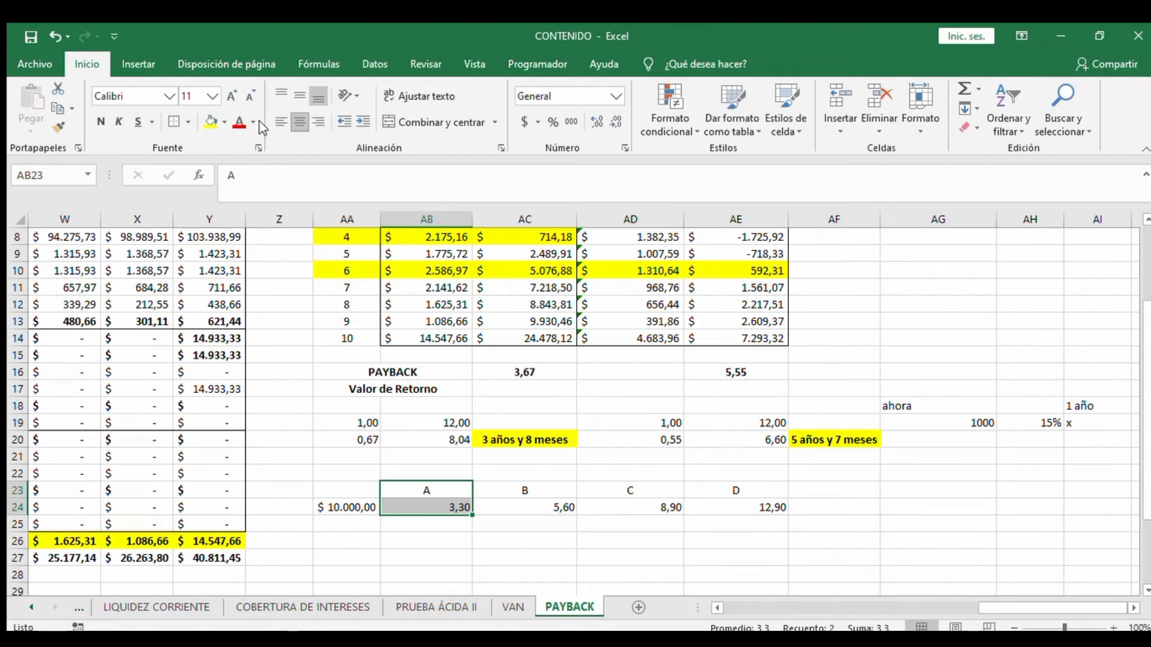
left_click(209, 121)
left_click(101, 121)
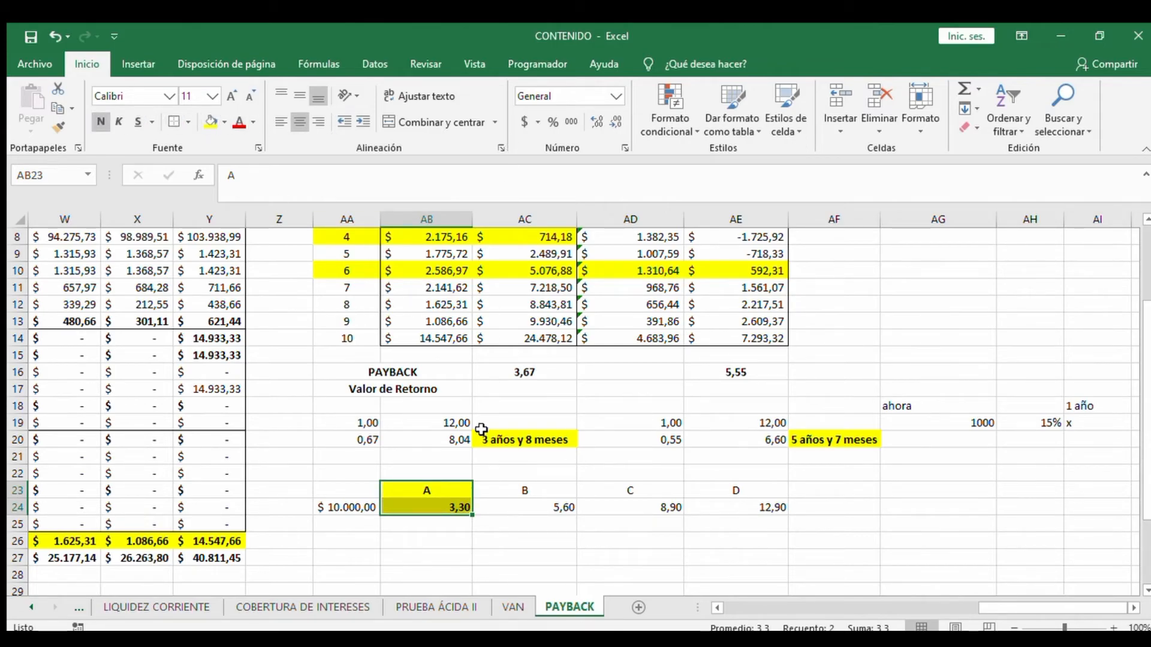
left_click(300, 122)
left_click(300, 122)
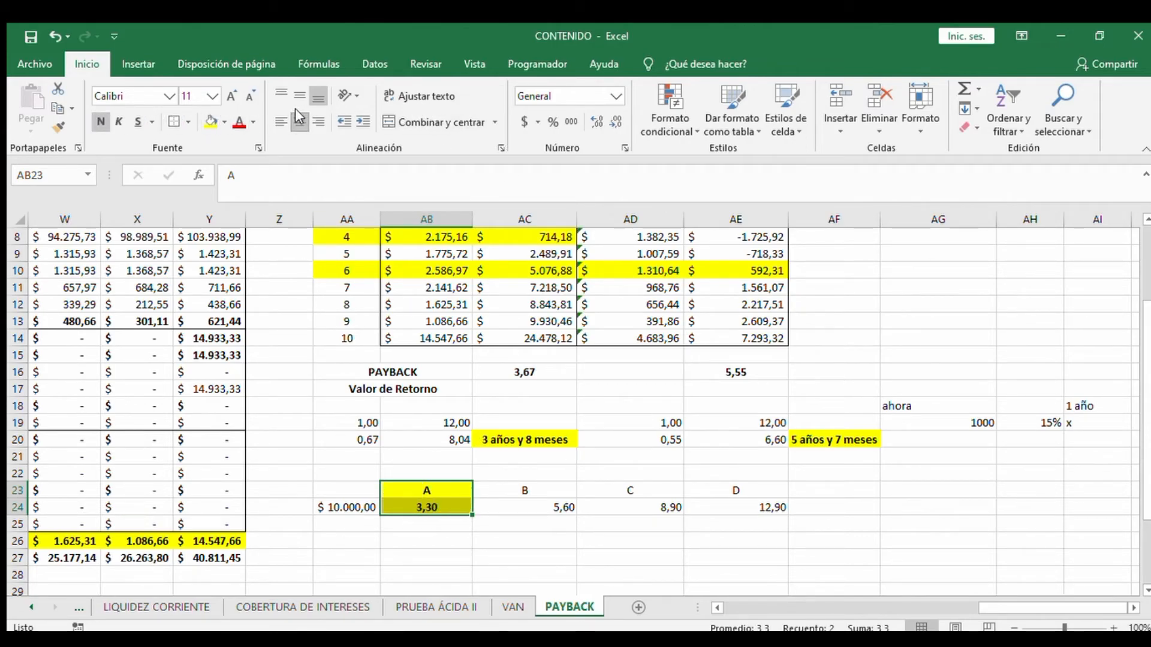
left_click(436, 542)
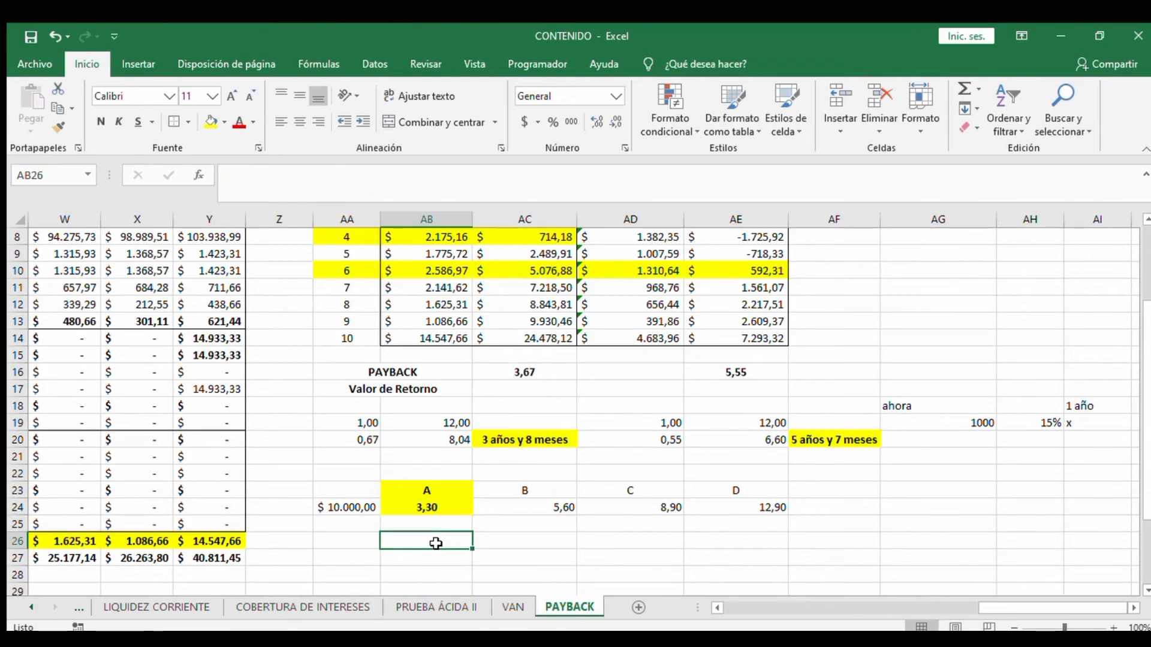
left_click(419, 508)
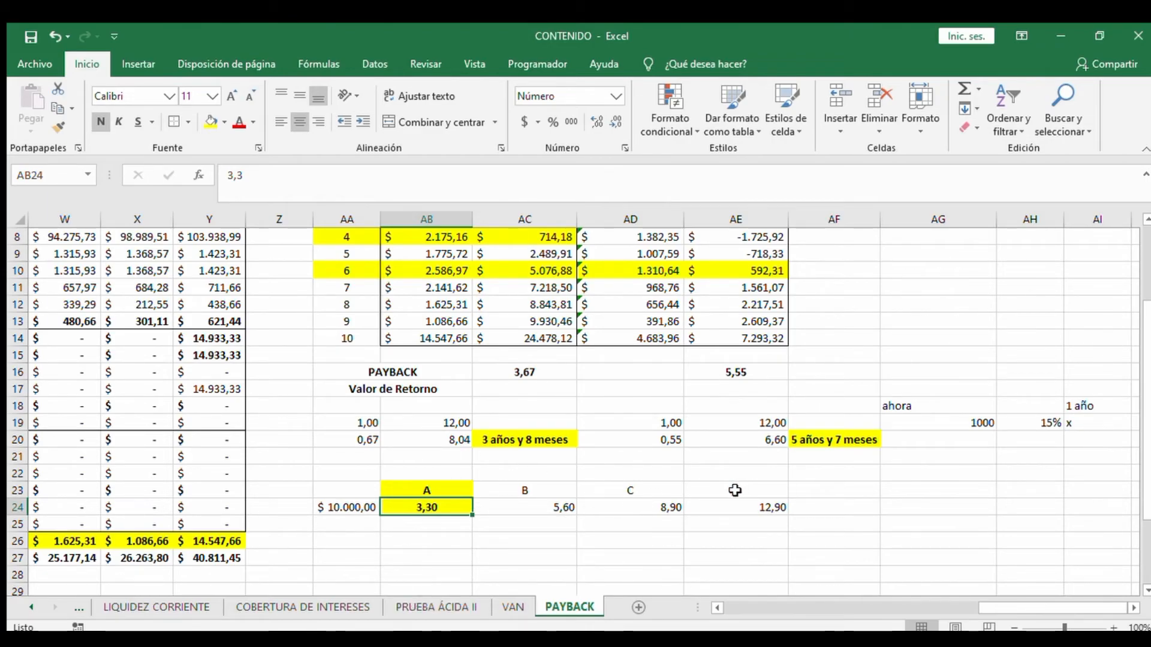
left_click_drag(738, 488, 736, 507)
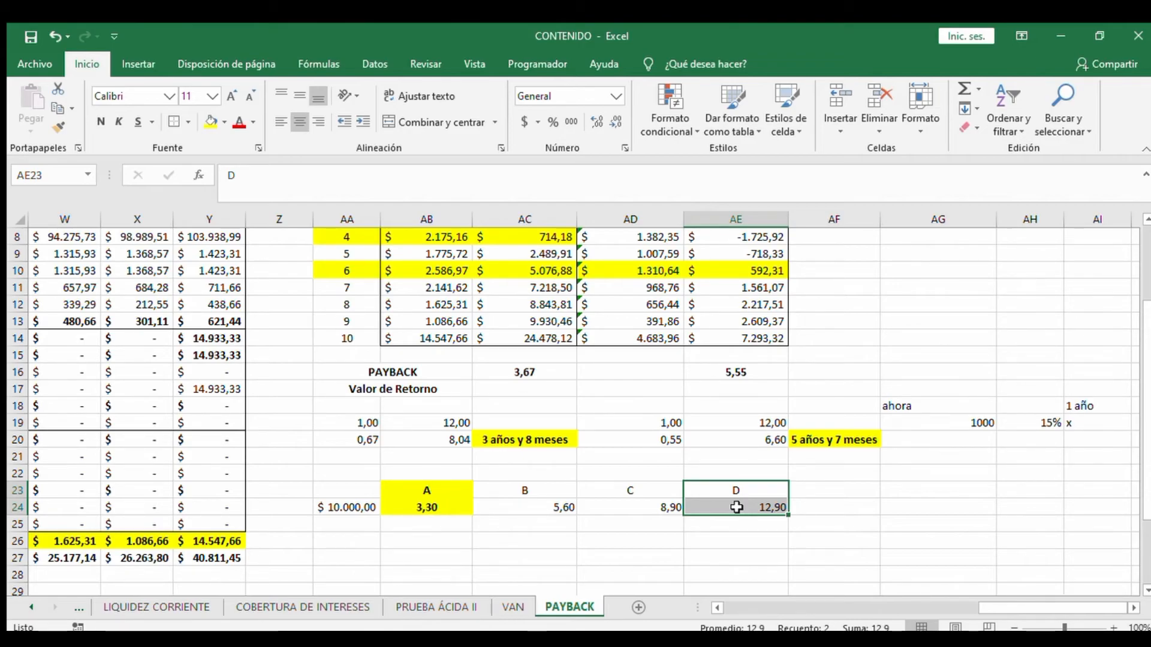
left_click(579, 543)
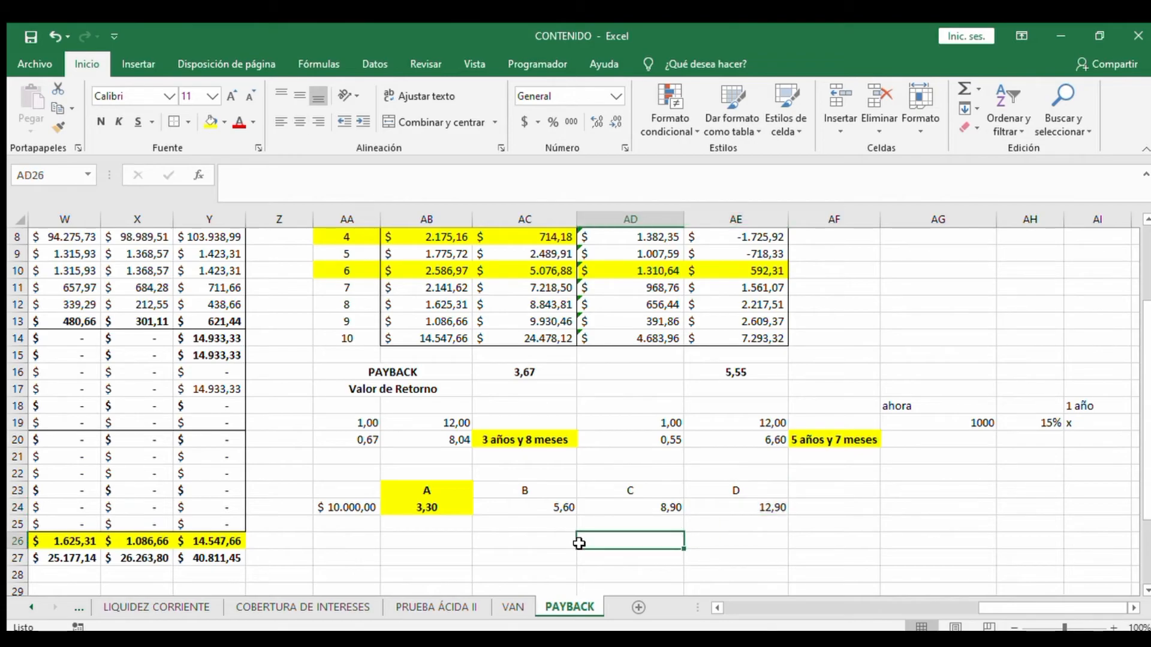
scroll(811, 388, "up", 3)
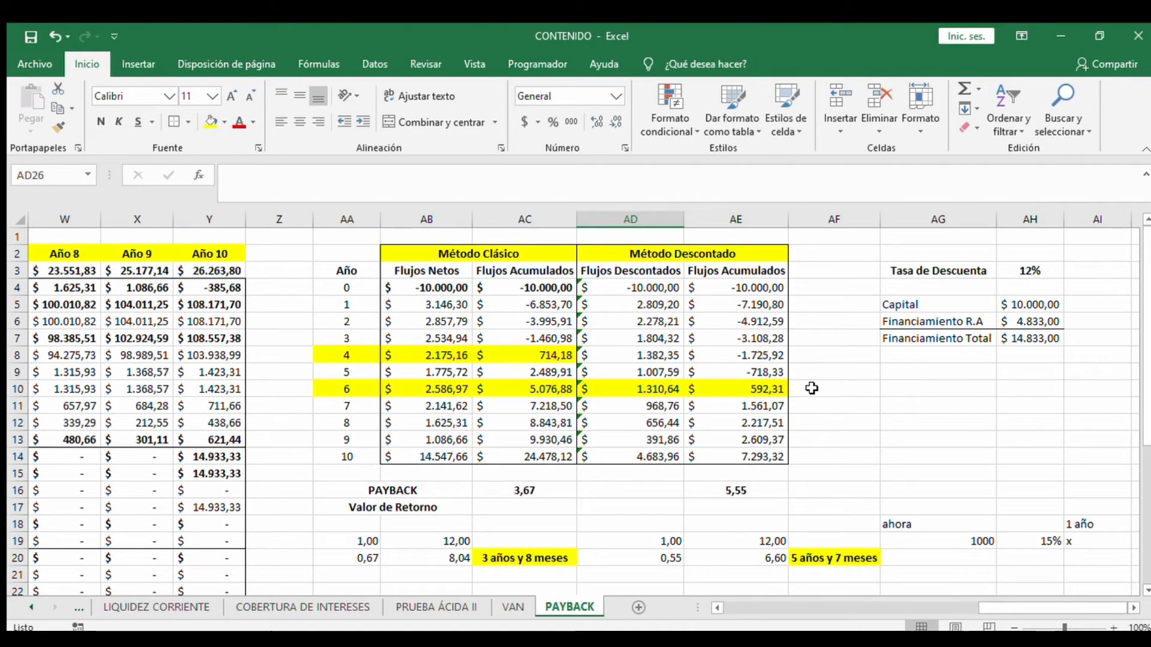
scroll(677, 399, "down", 3)
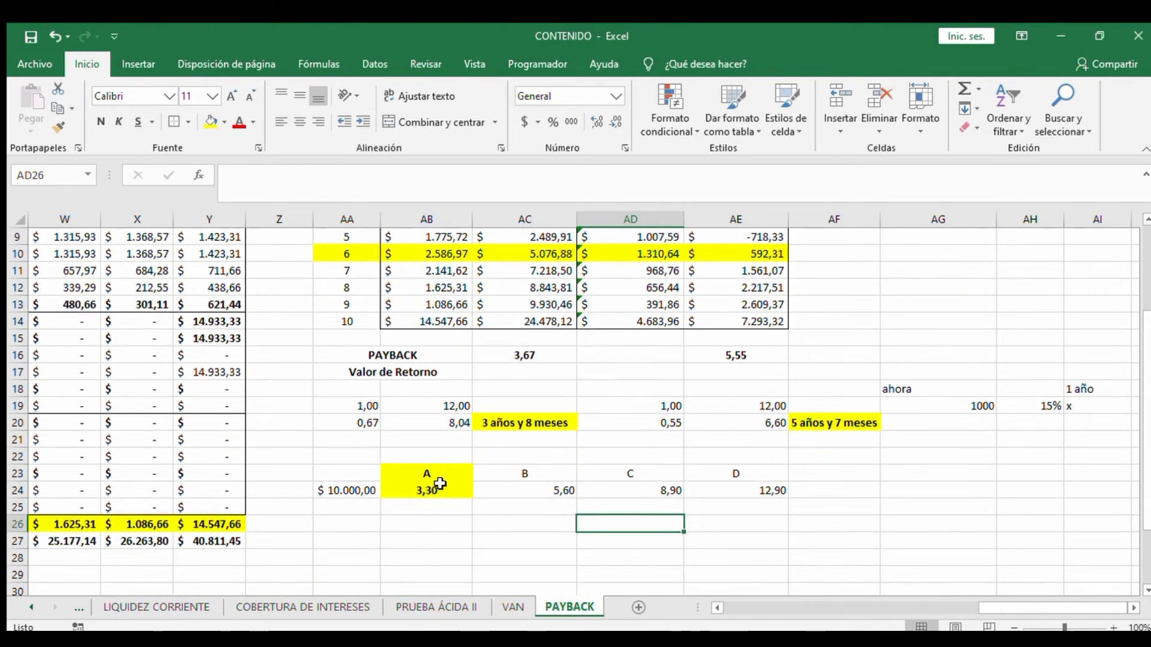
left_click_drag(419, 493, 742, 492)
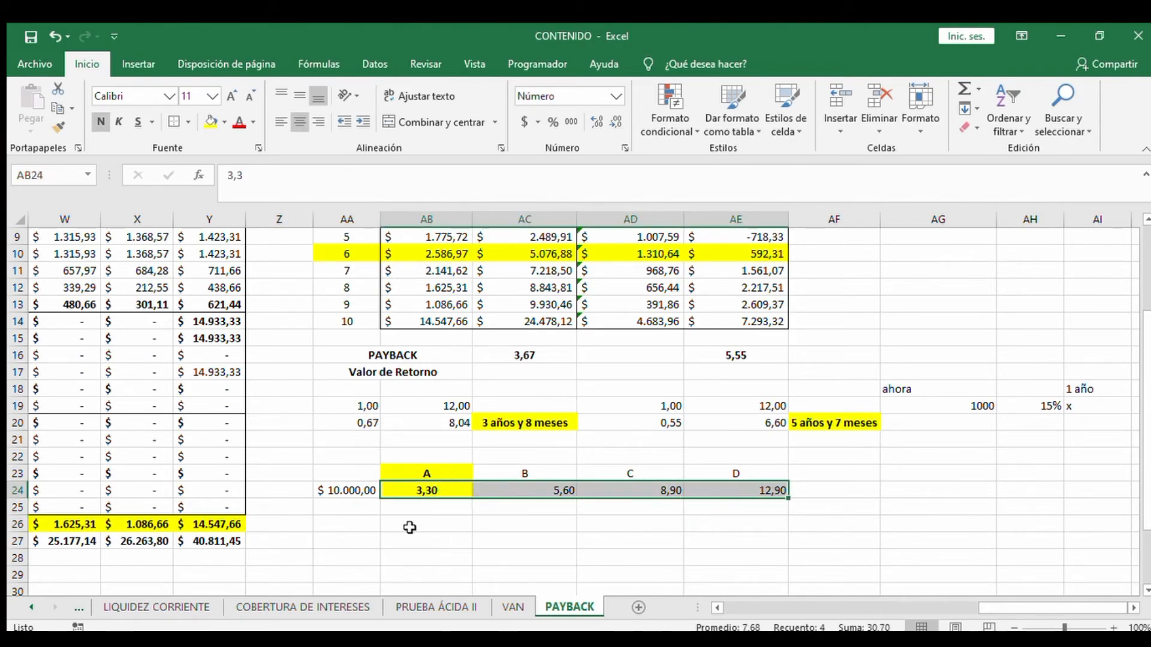
Enter the labels VAN in AA26 and TIR in AA27 below the investment amount
left_click(348, 521)
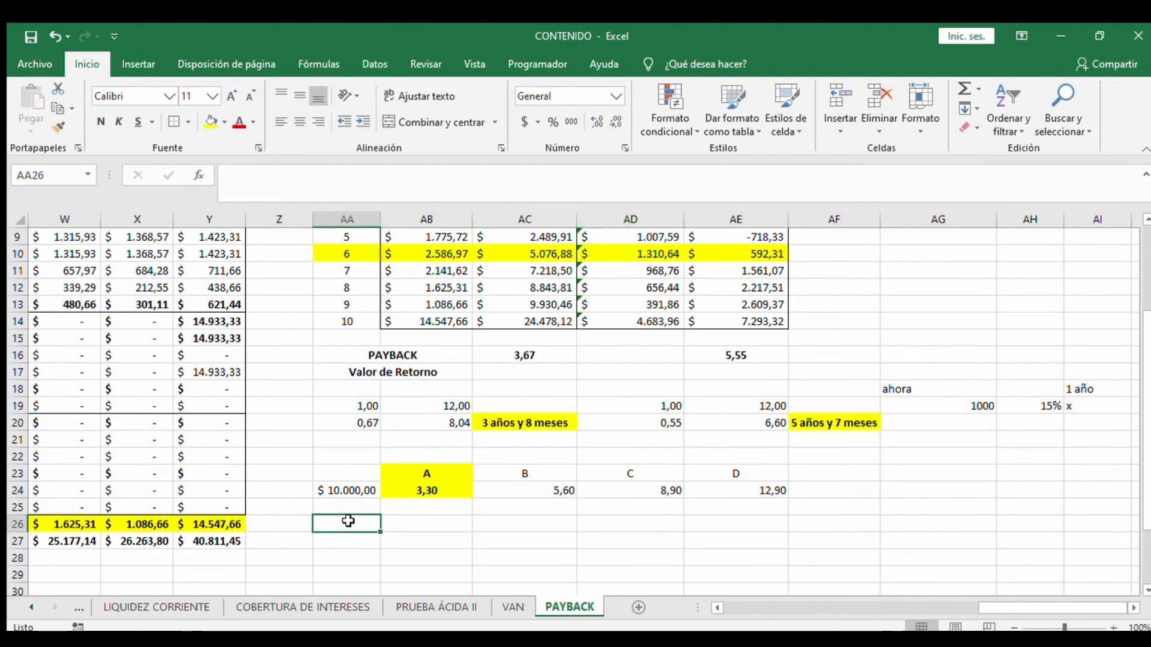
type("VAN")
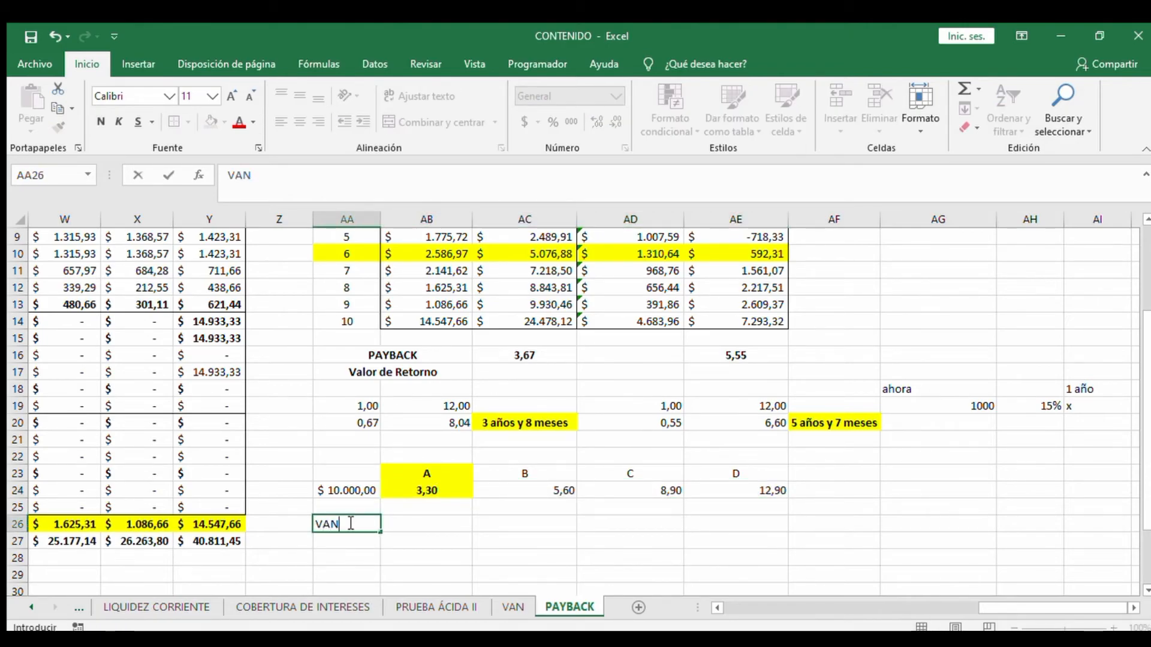
key("Return")
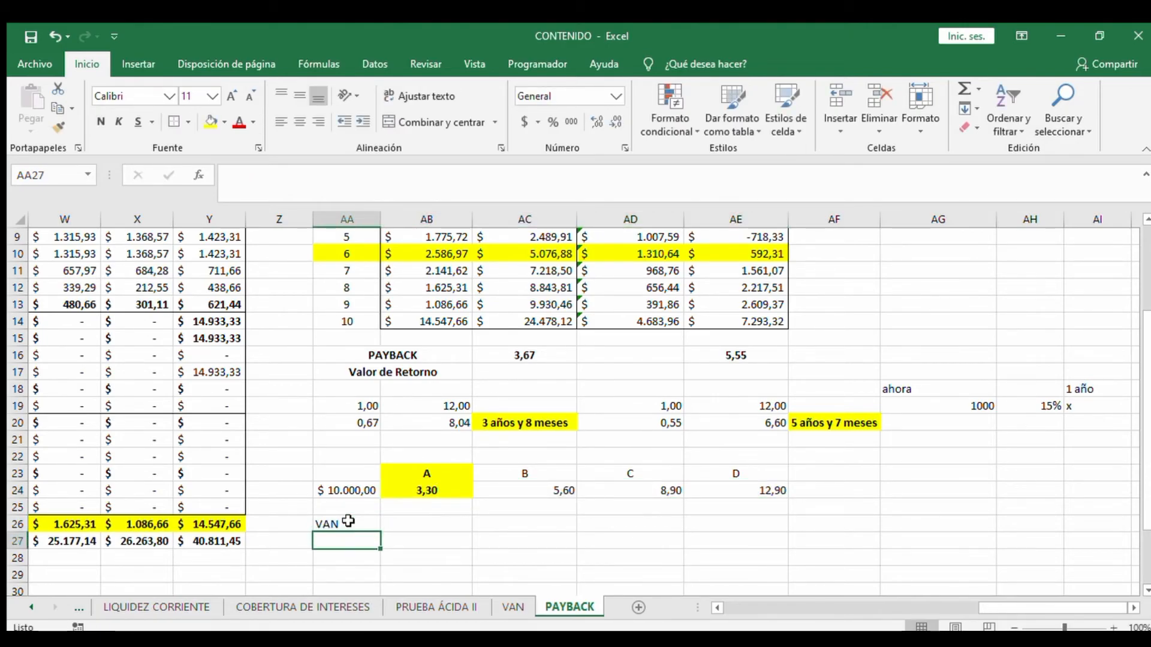
type("TI")
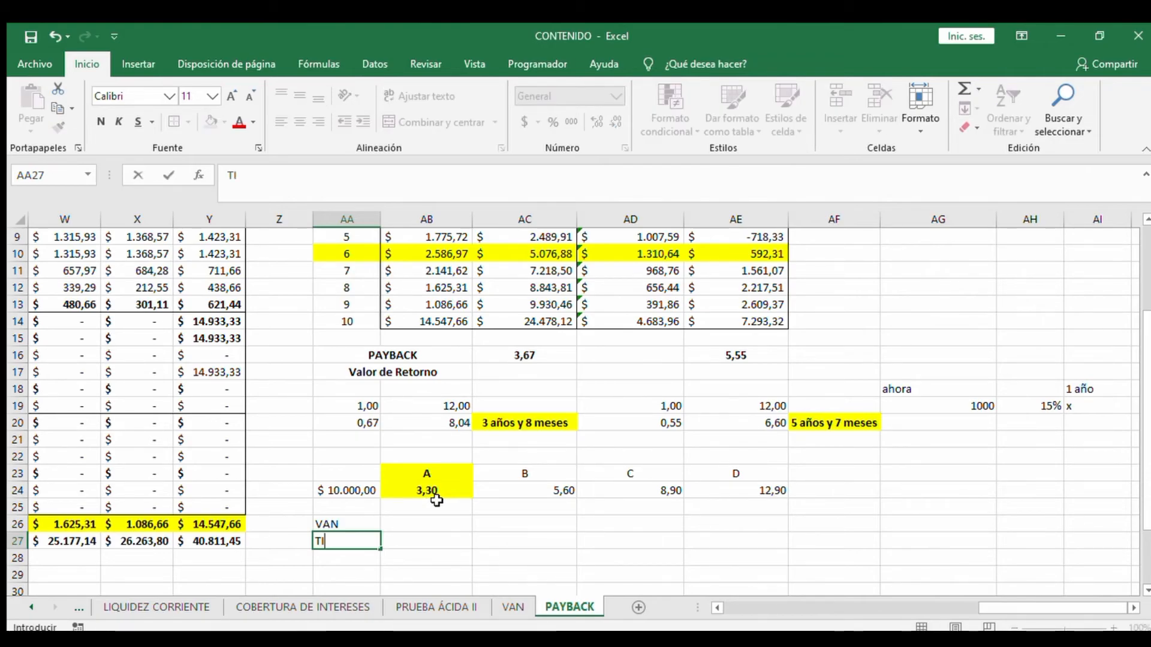
type("R")
key("Return")
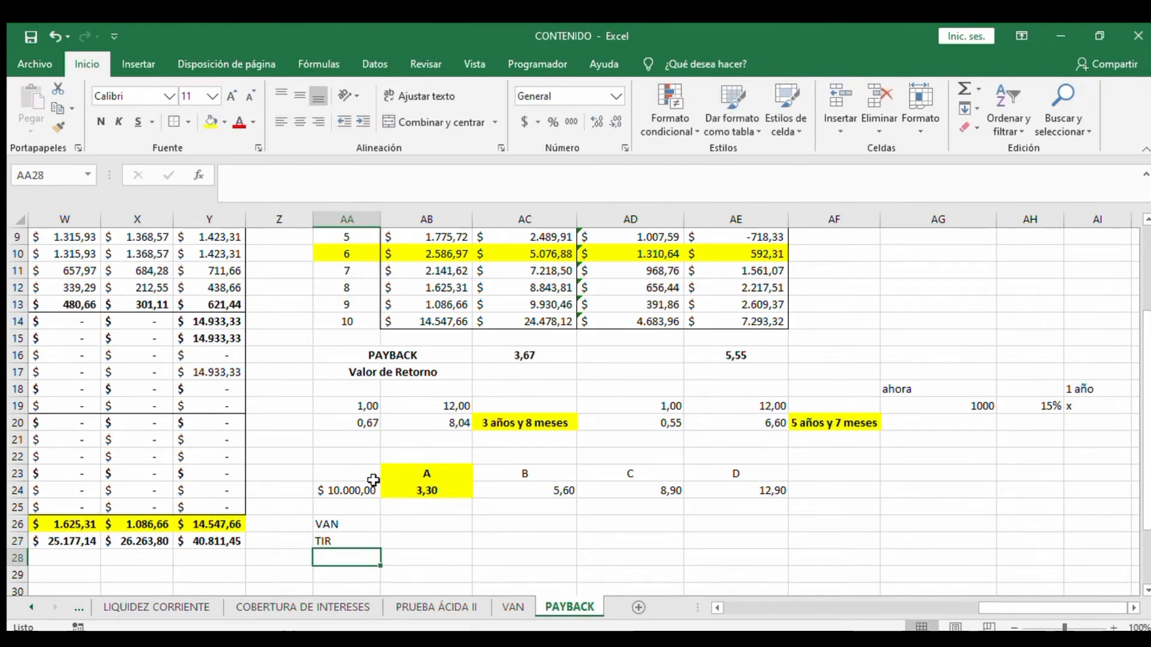
left_click(515, 422)
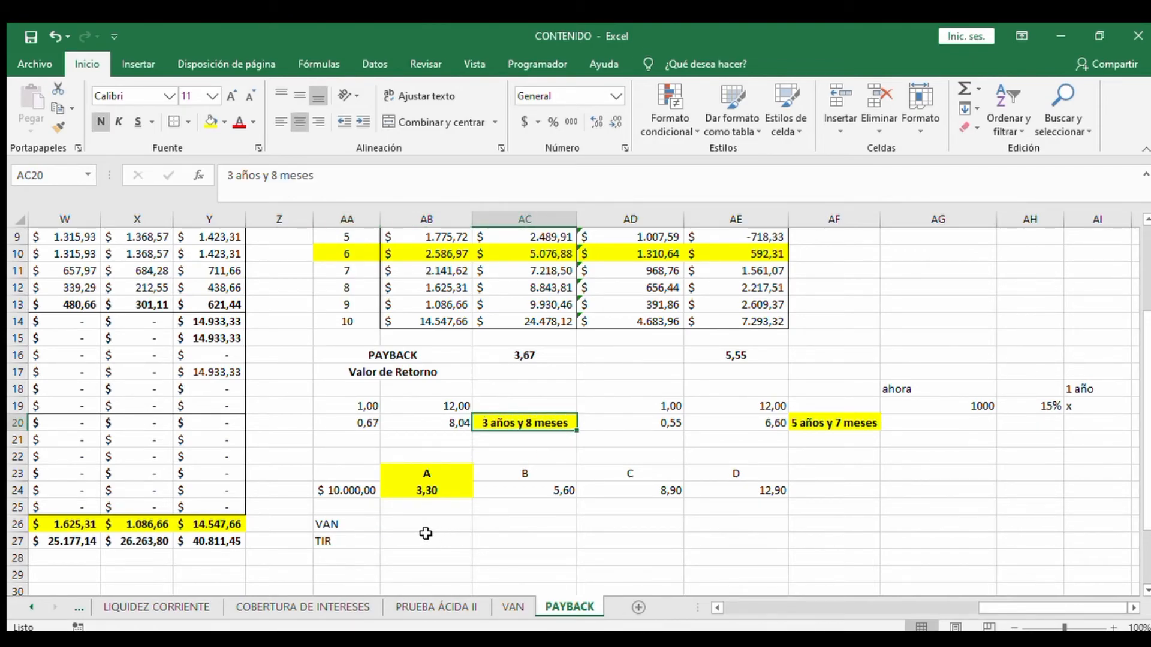
left_click(395, 525)
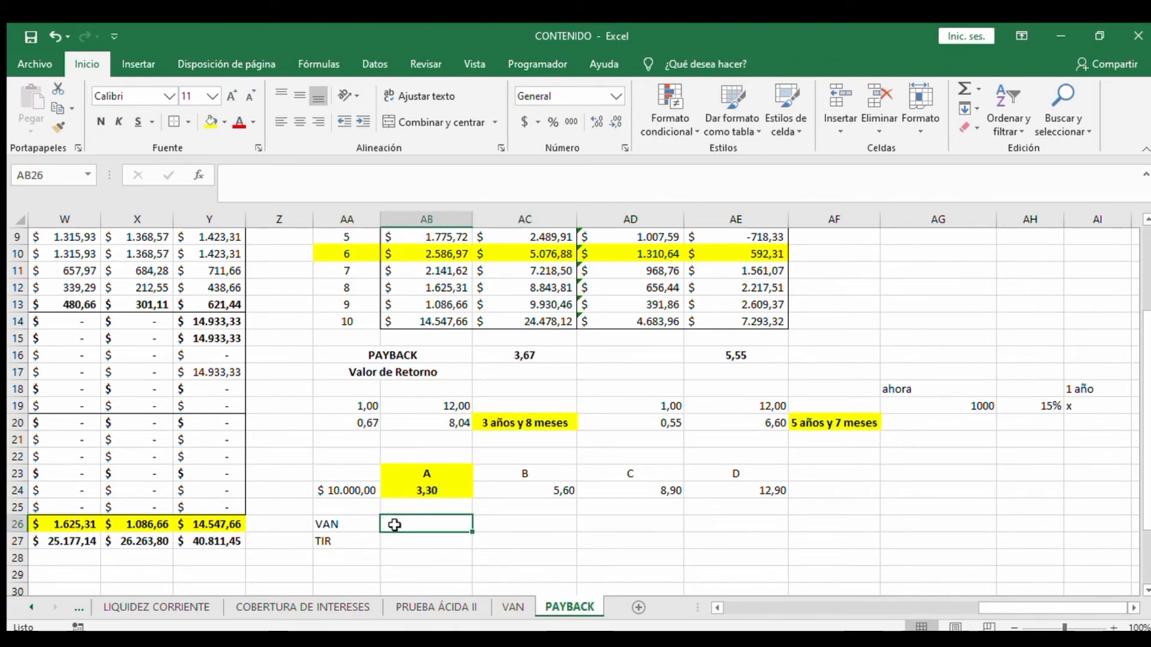
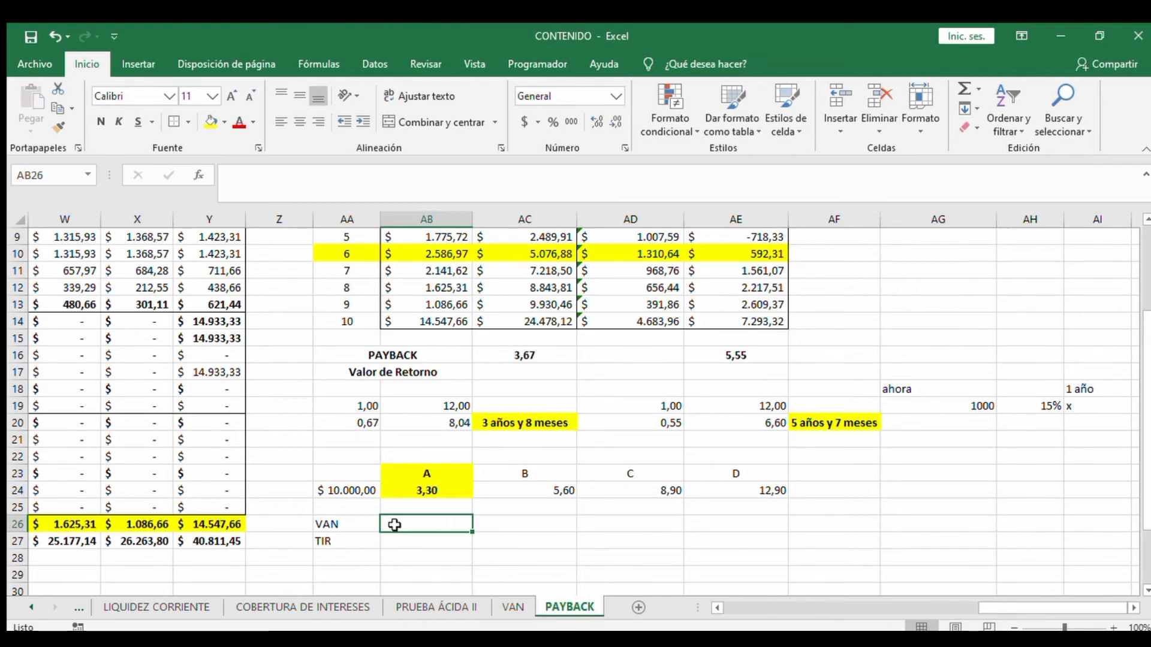
Fill the Valor de Retorno of the classic method in AC17 with a reference to the year 10 accumulated flow, +AC14
scroll(600, 432, "up", 1)
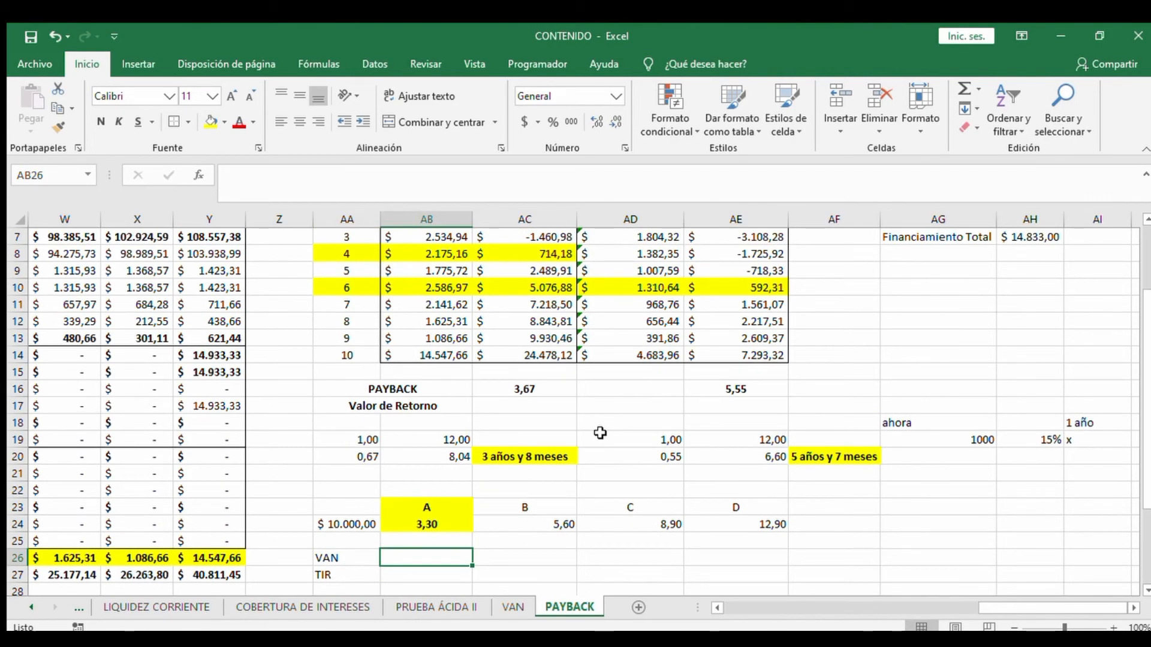
left_click(506, 405)
scroll(565, 456, "up", 2)
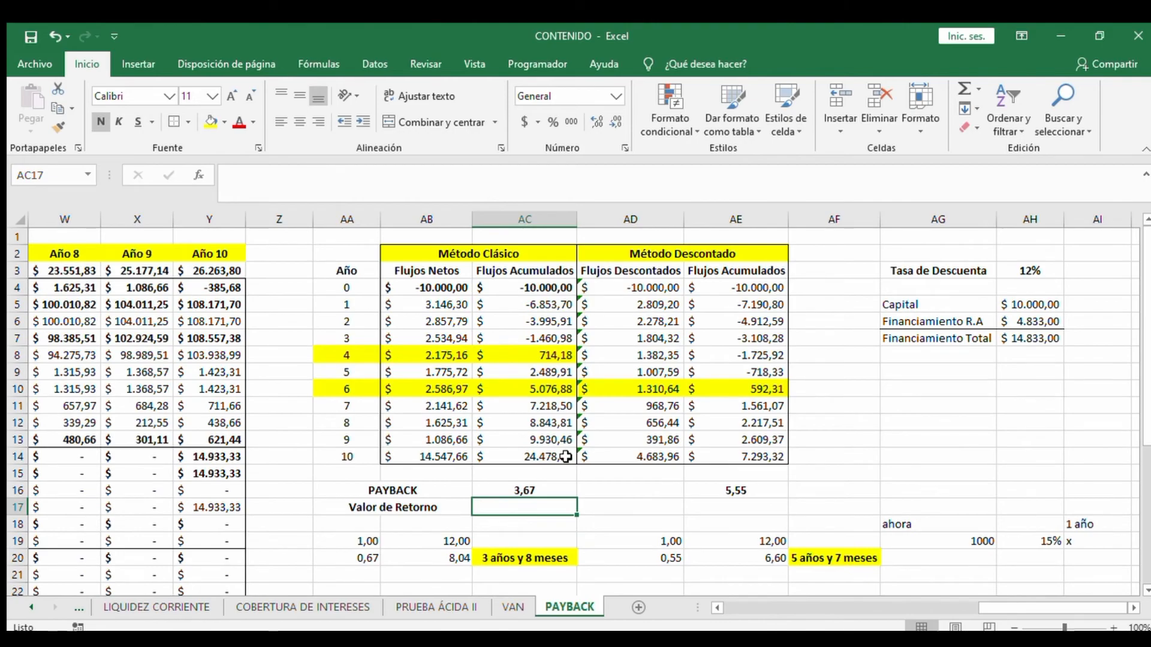
type("+")
key("Escape")
type("+")
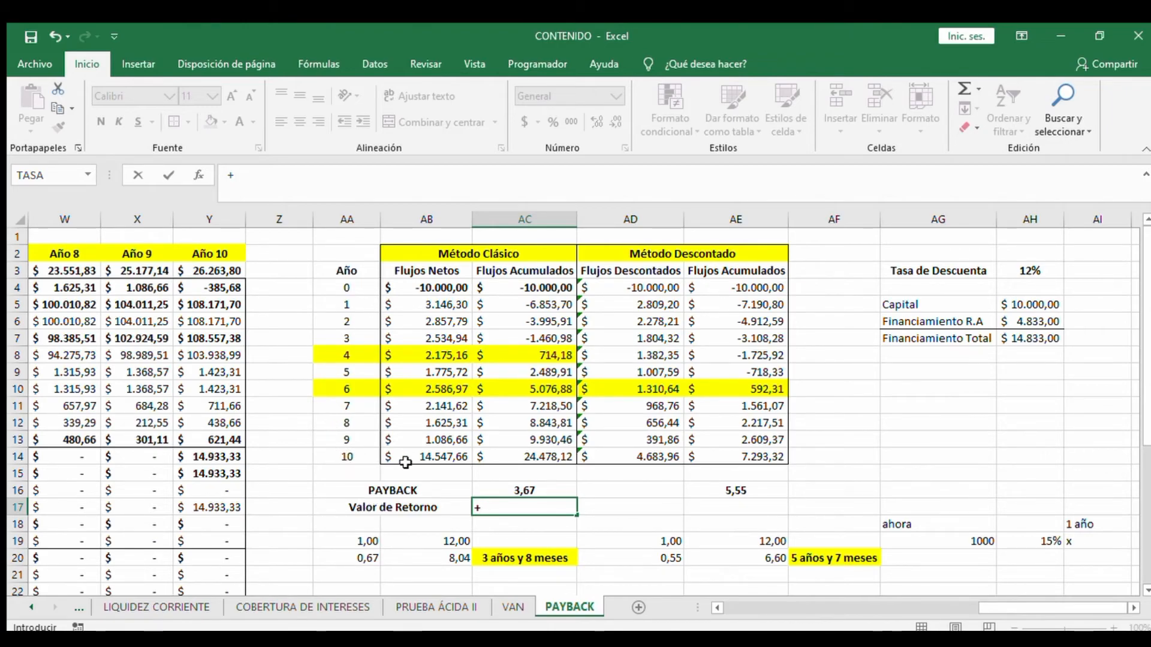
left_click(520, 457)
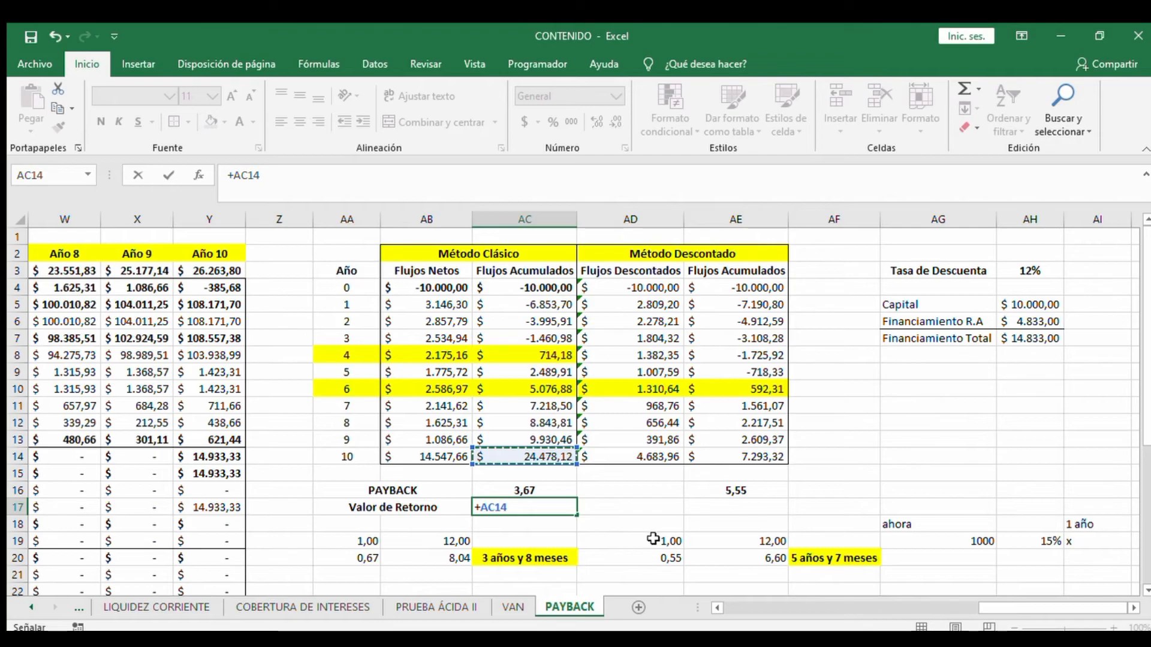
key("Return")
key("Up")
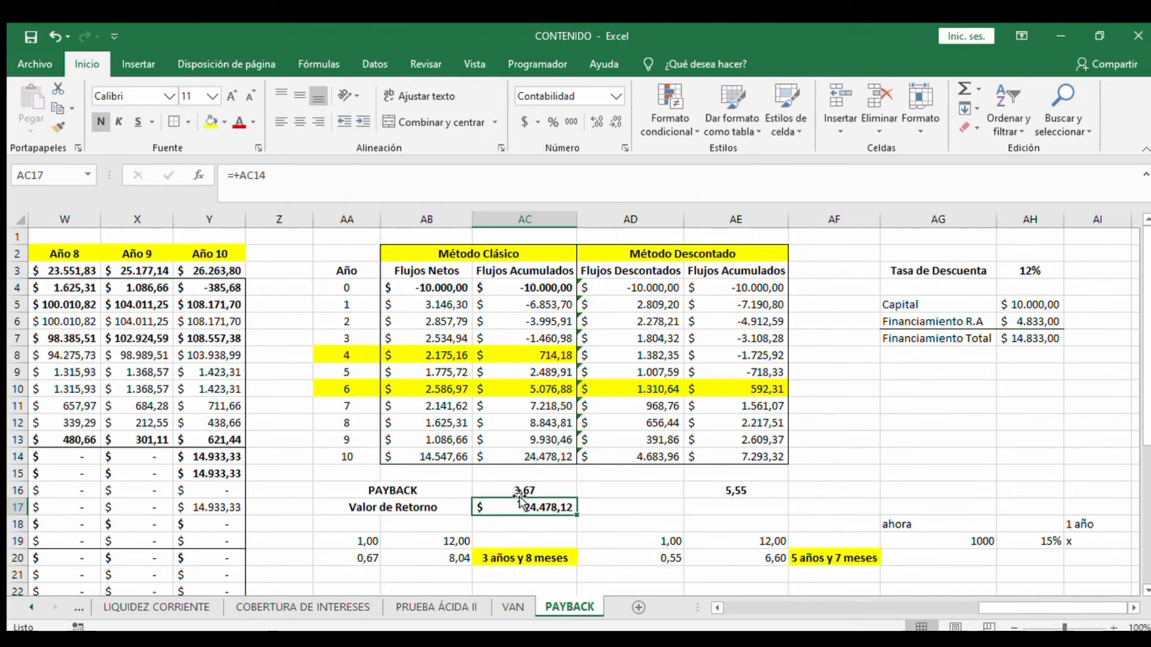
left_click(530, 355)
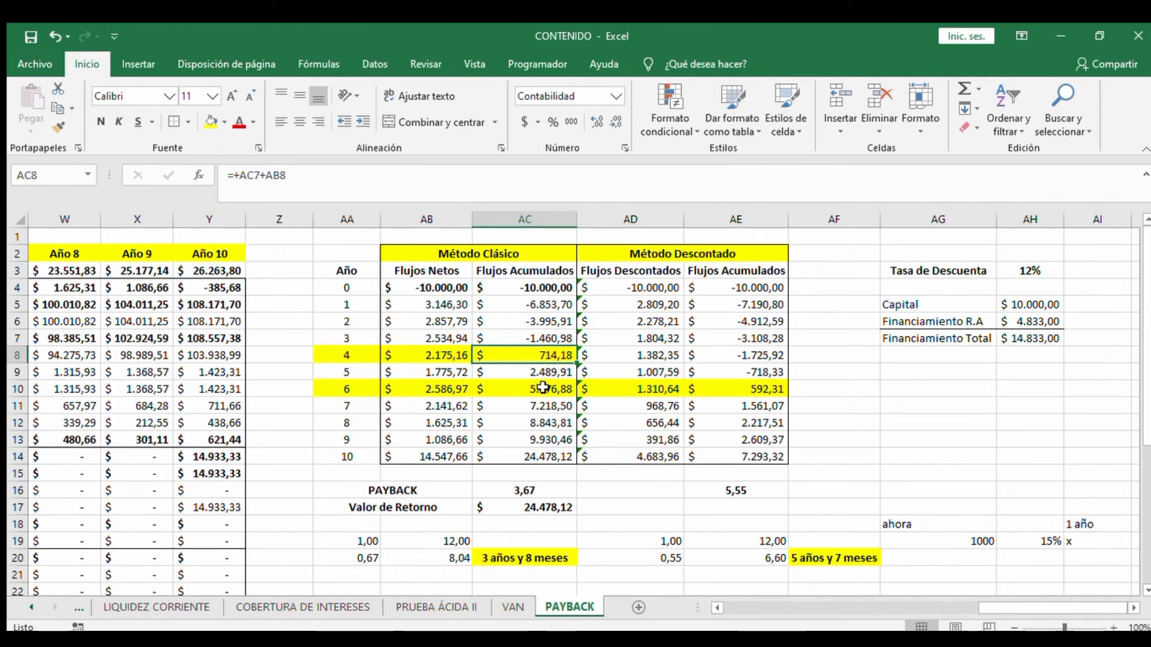
left_click(431, 371)
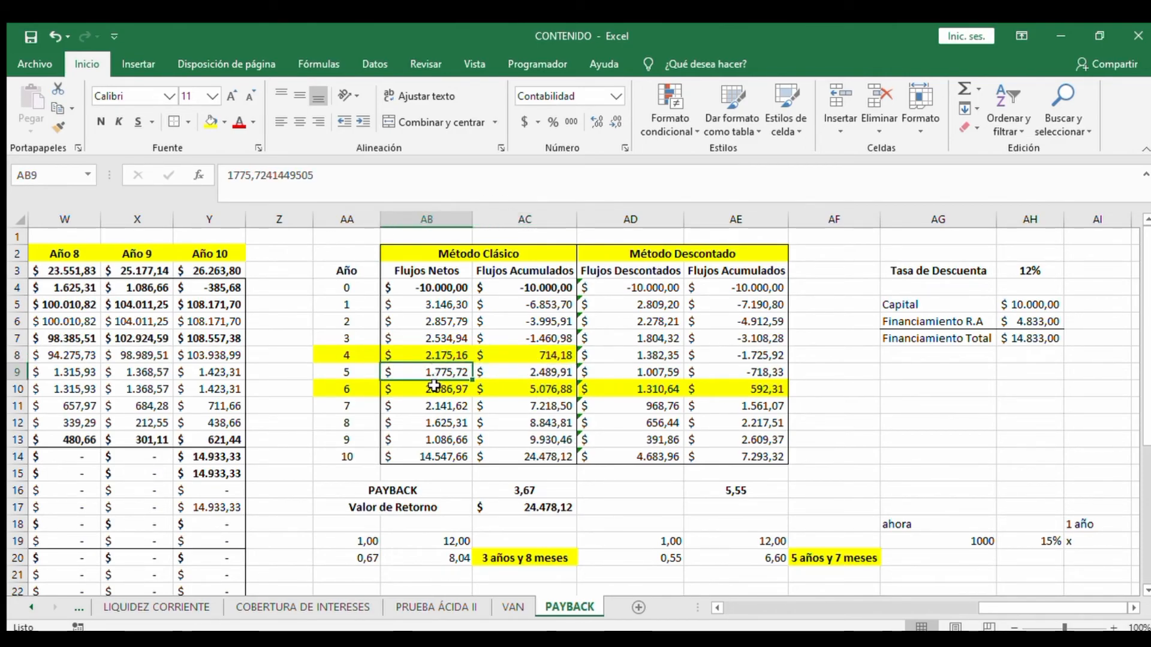
Review the classic method's net and accumulated flows from year 4 onward against its Valor de Retorno in row 17
left_click(433, 389)
left_click(434, 420)
left_click(435, 442)
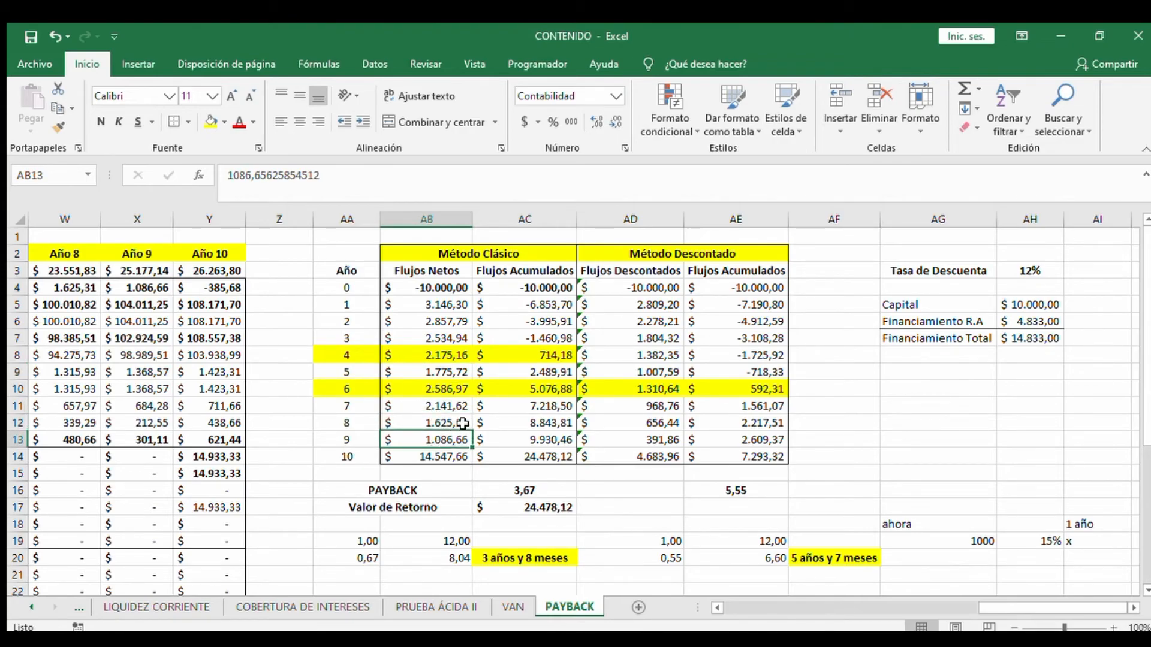
left_click(525, 354)
left_click(525, 371)
left_click(525, 389)
key("Down")
key("Down")
key("Down")
key("Down")
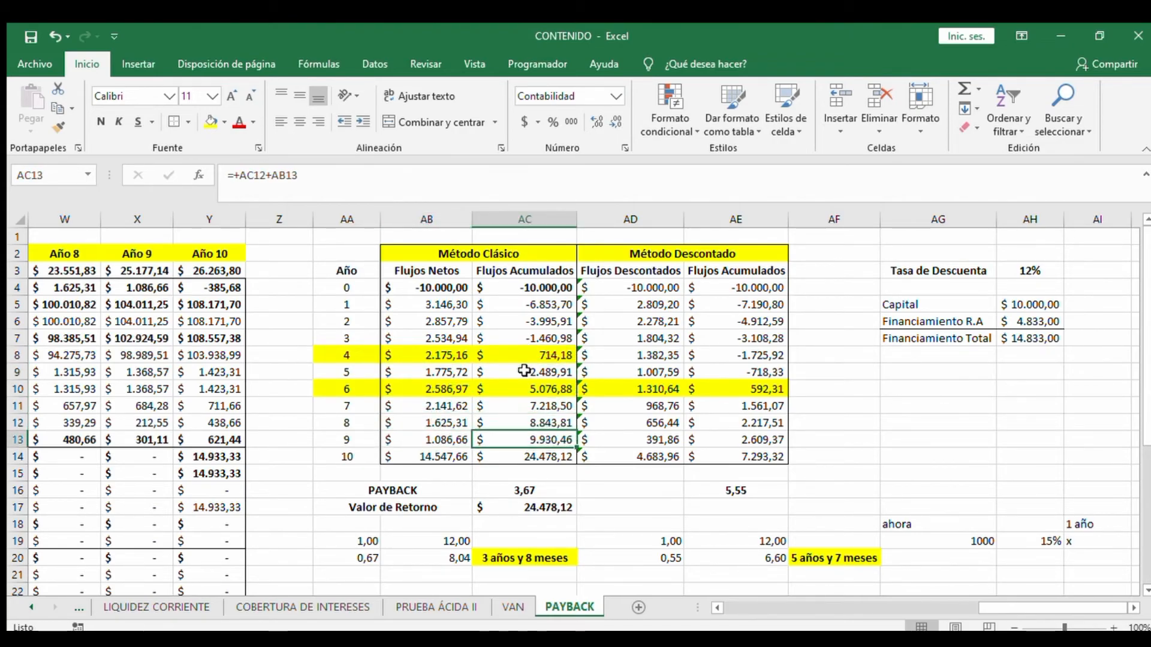
left_click(405, 505)
left_click(516, 505)
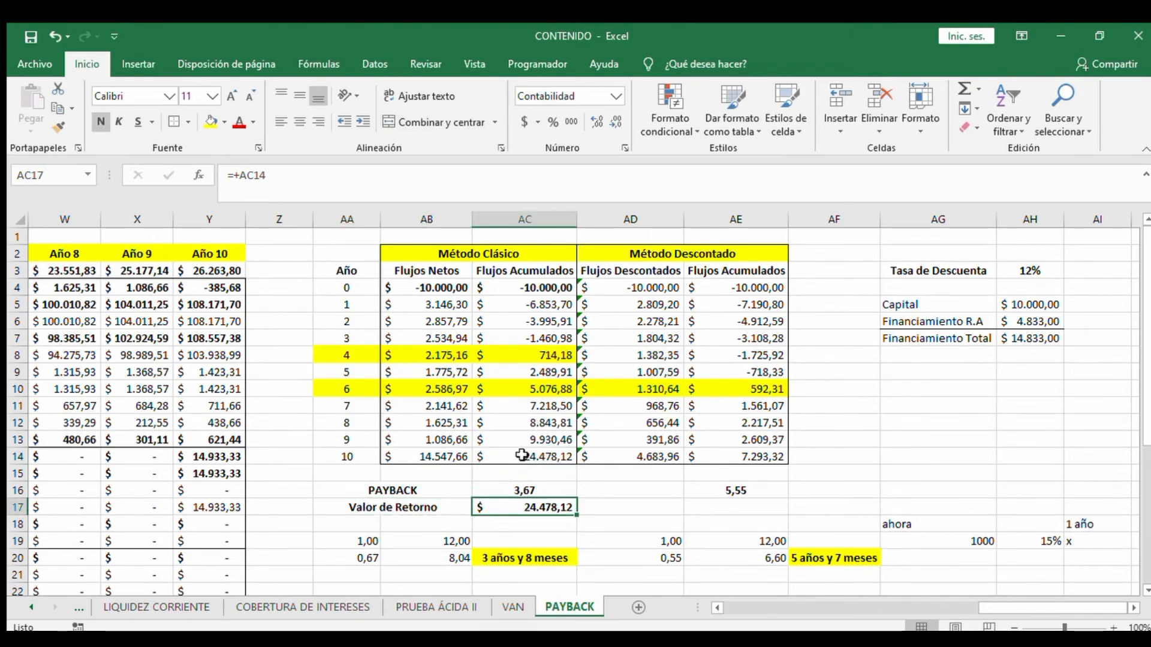
left_click(412, 507)
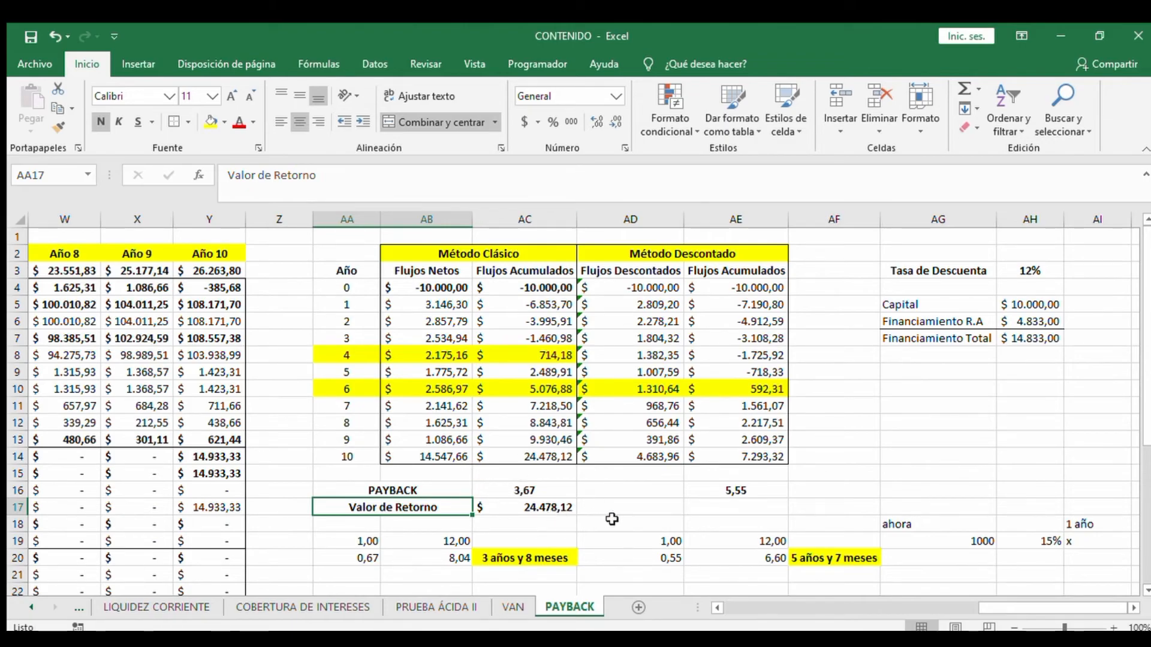
left_click(519, 509)
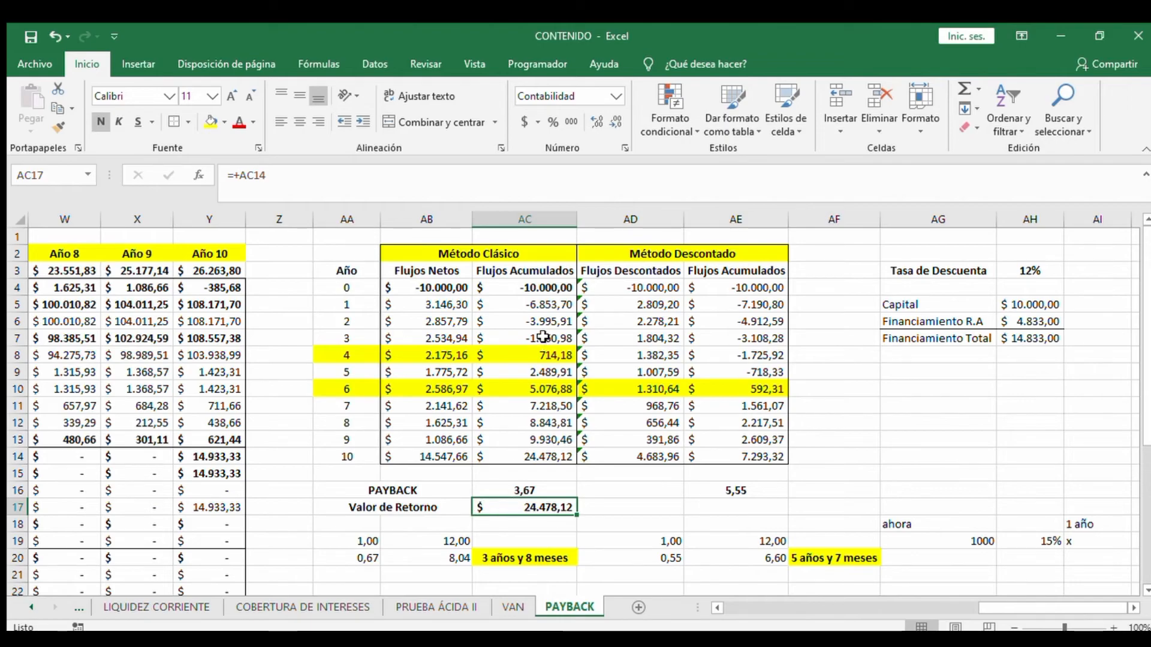
left_click_drag(427, 271, 424, 457)
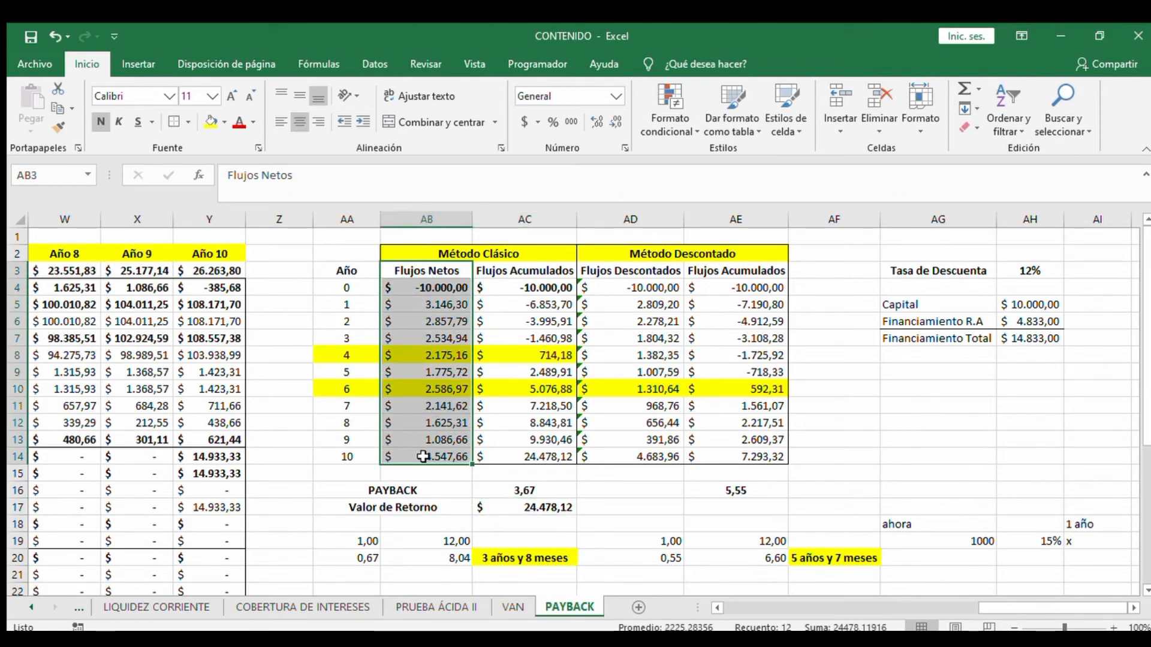
Fill the Valor de Retorno of the discounted method in AE17 with a reference to the year 10 accumulated flow, +AE14
type("+")
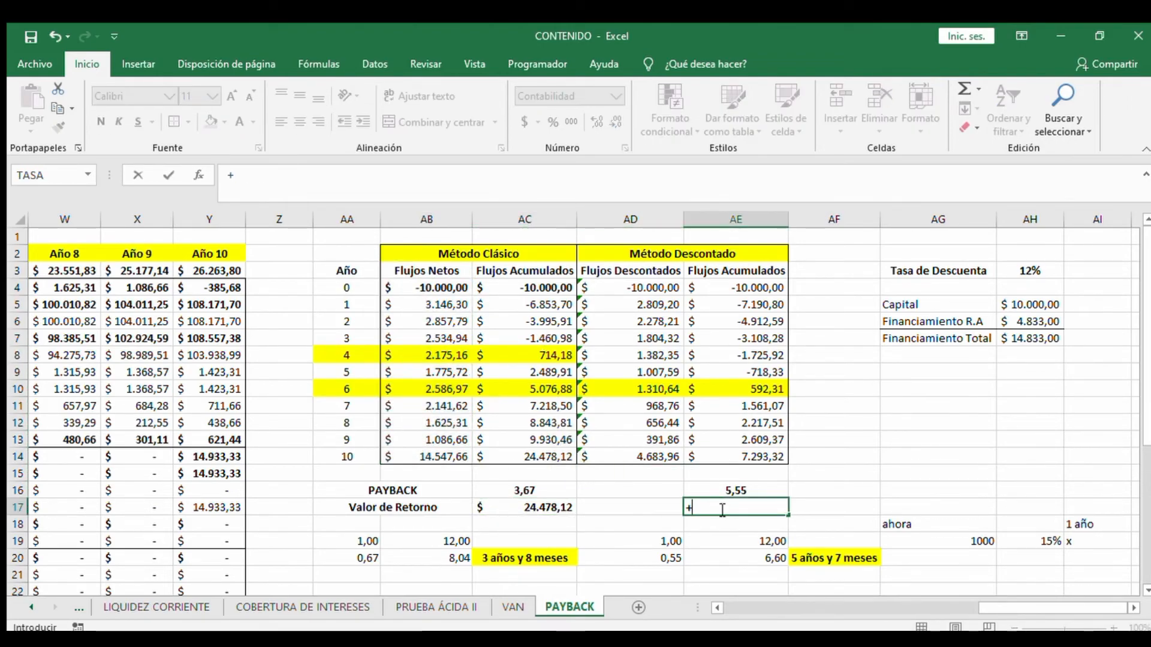
left_click(769, 457)
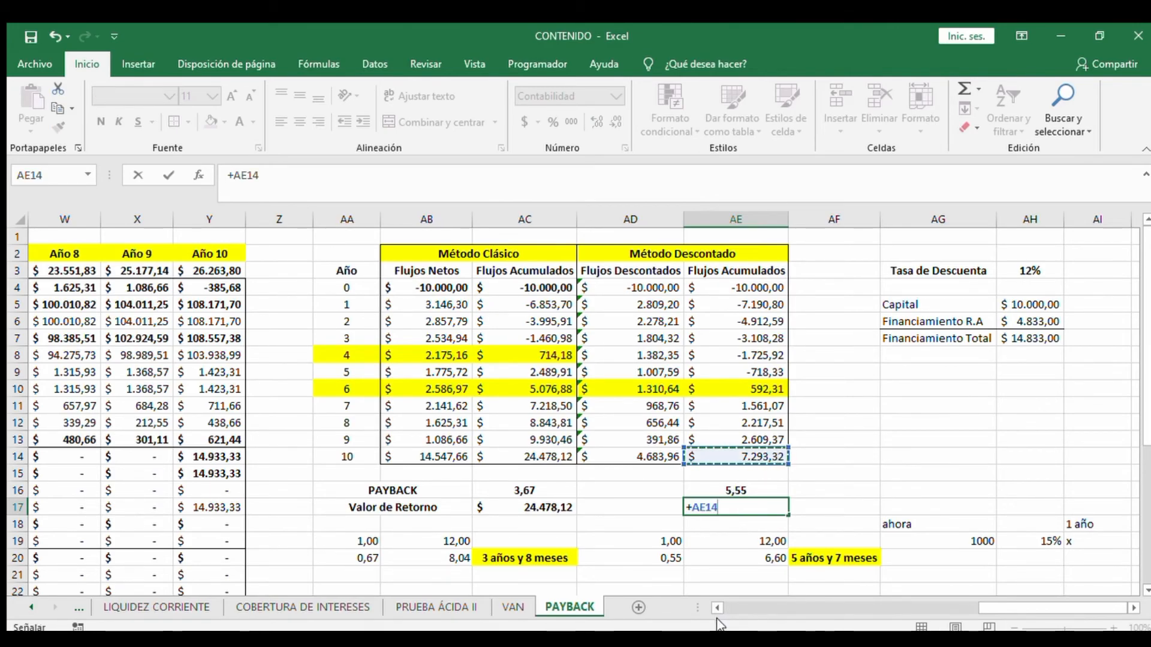
key("ctrl+Return")
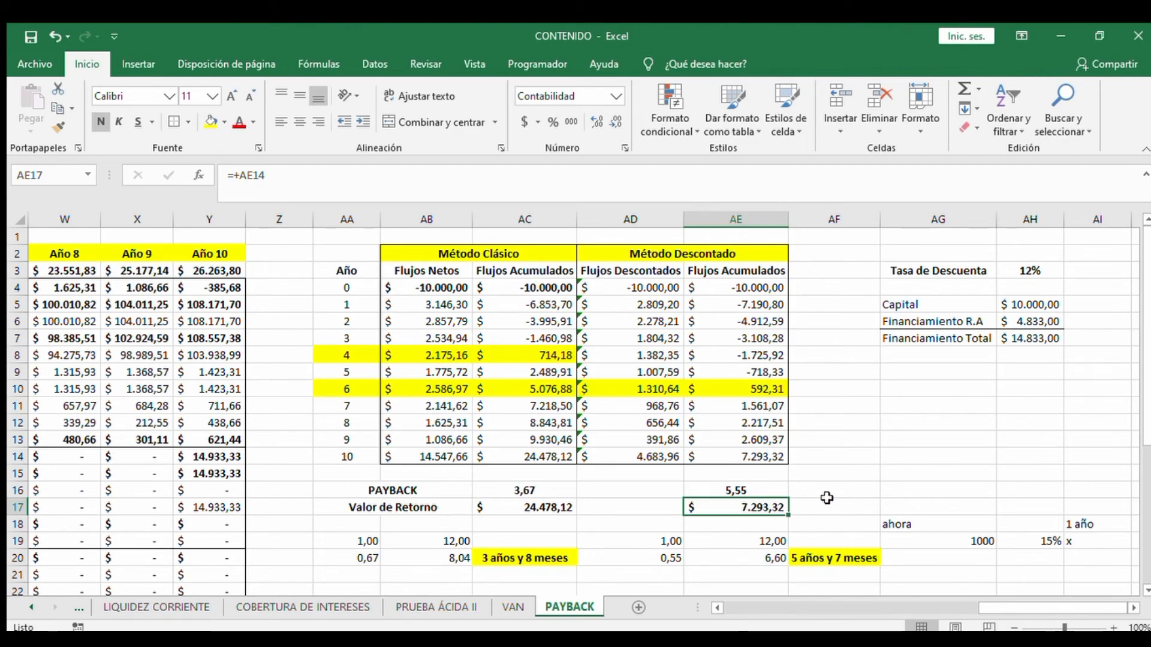
Enter a % sign in AB27 beside the TIR label below the options comparison
scroll(754, 499, "down", 1)
scroll(754, 500, "down", 1)
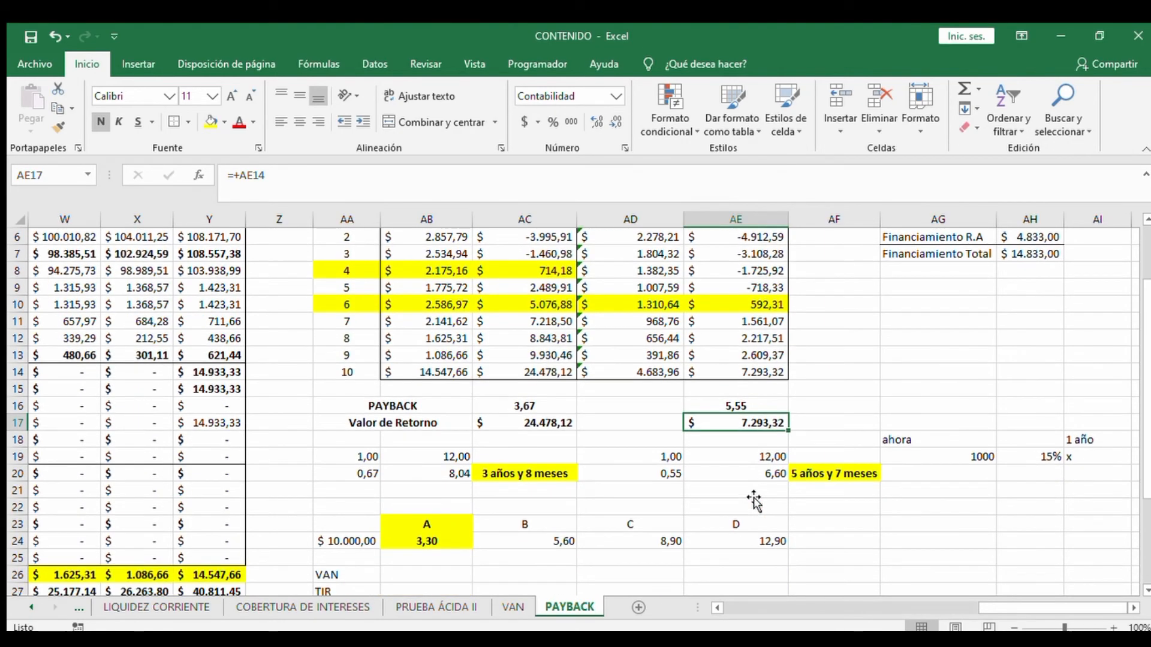
left_click(357, 570)
key("Down")
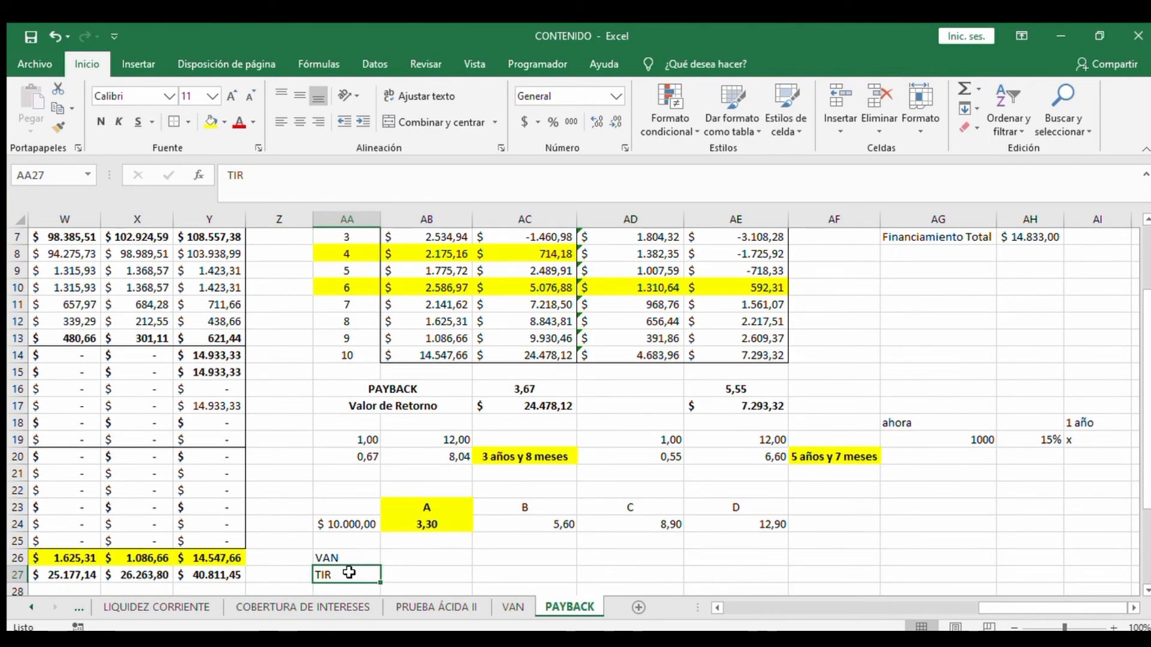
left_click(386, 574)
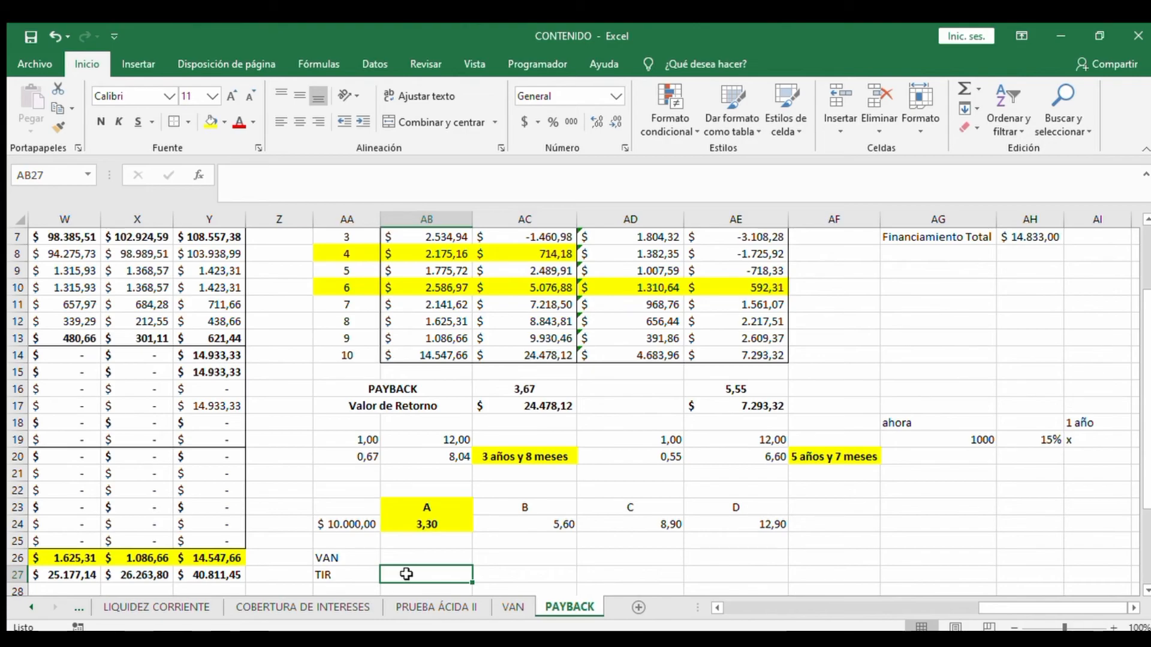
type("%")
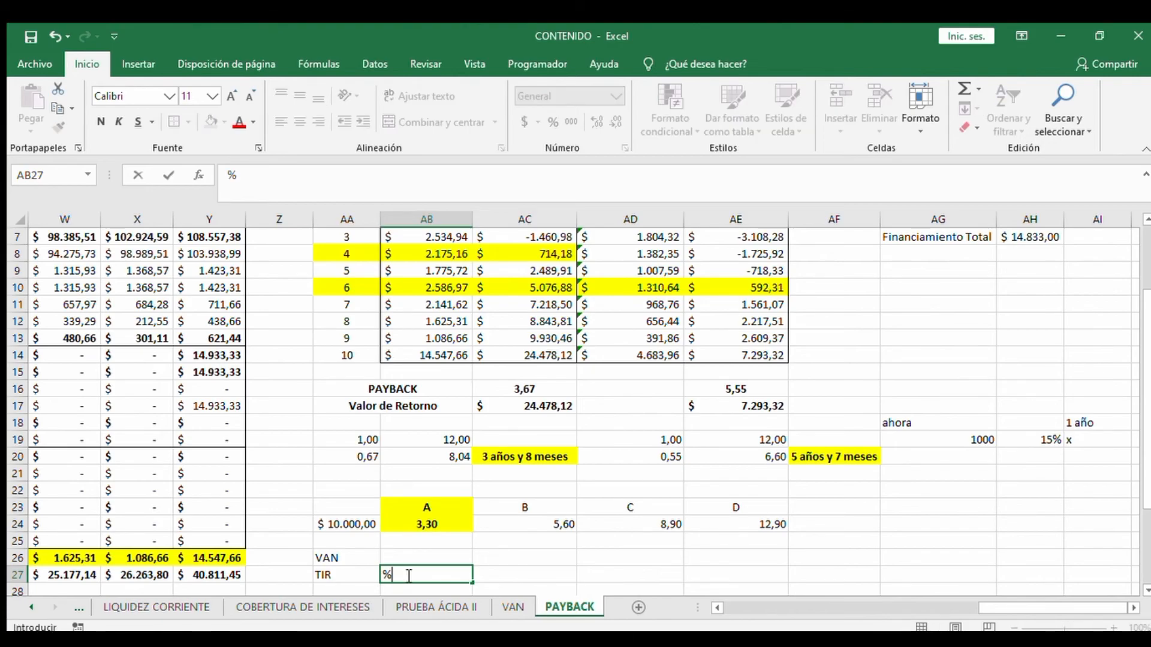
key("Return")
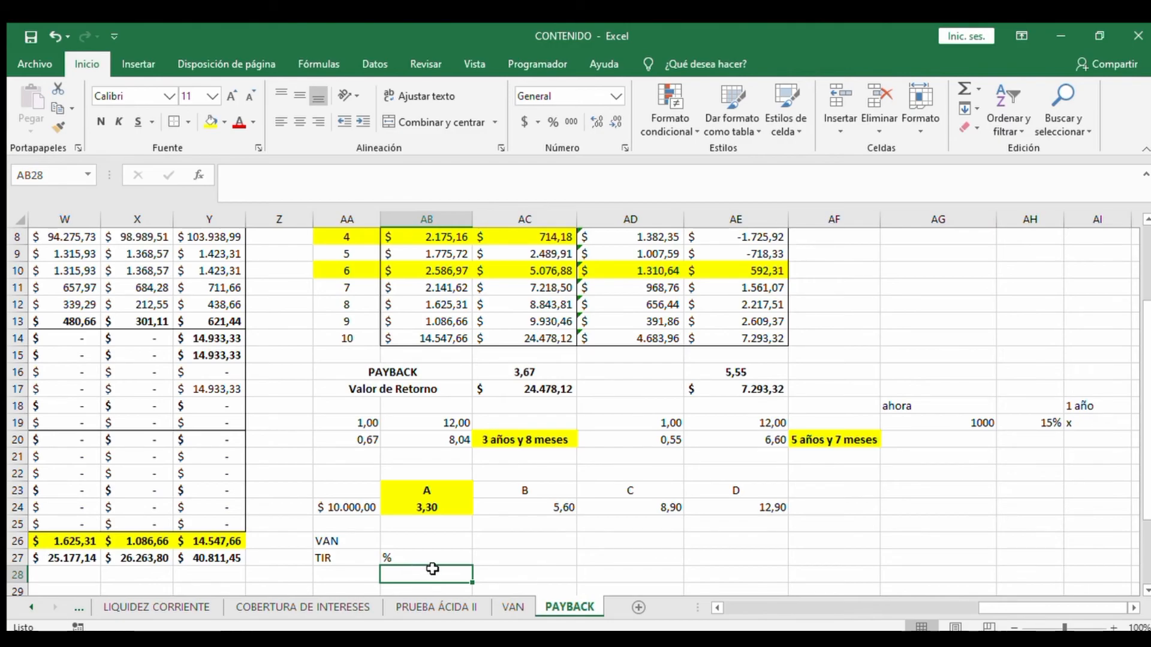
Enter the rates 9% in AB25 for option A and 19% in AC25 for option B
left_click(426, 523)
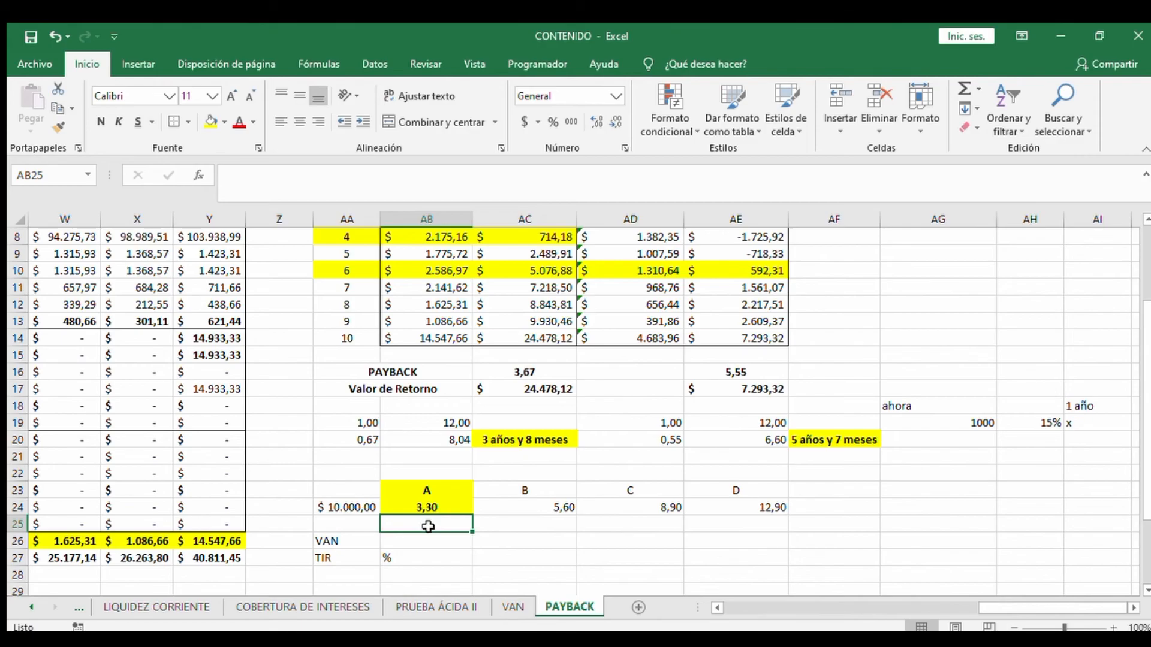
double_click(428, 526)
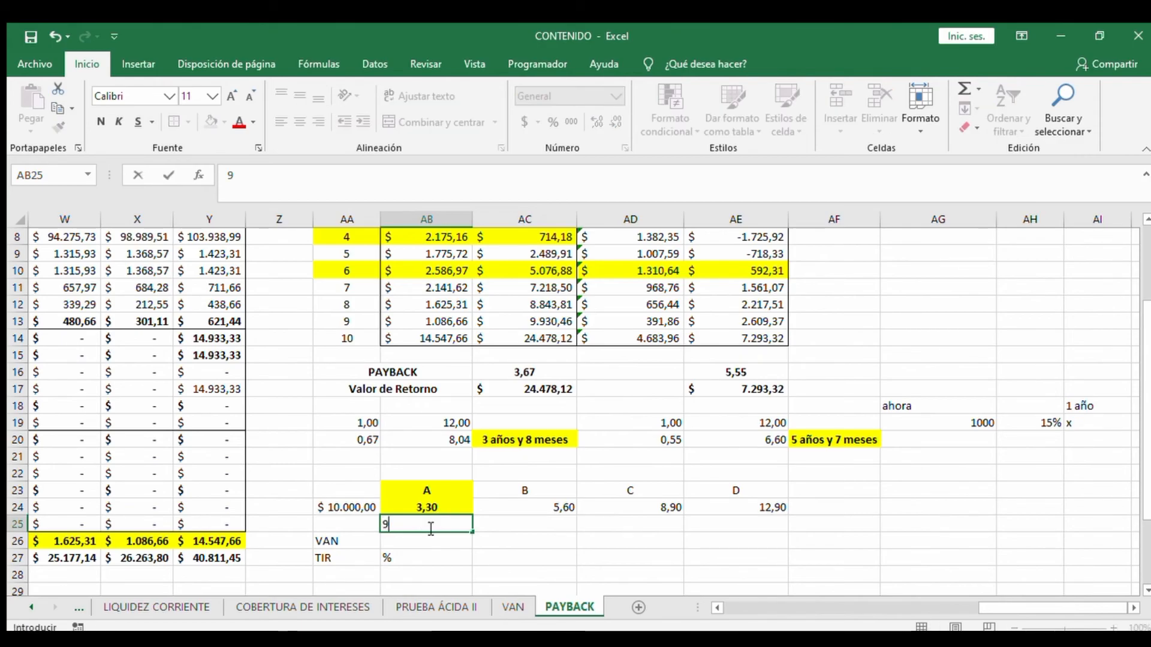
type("9%")
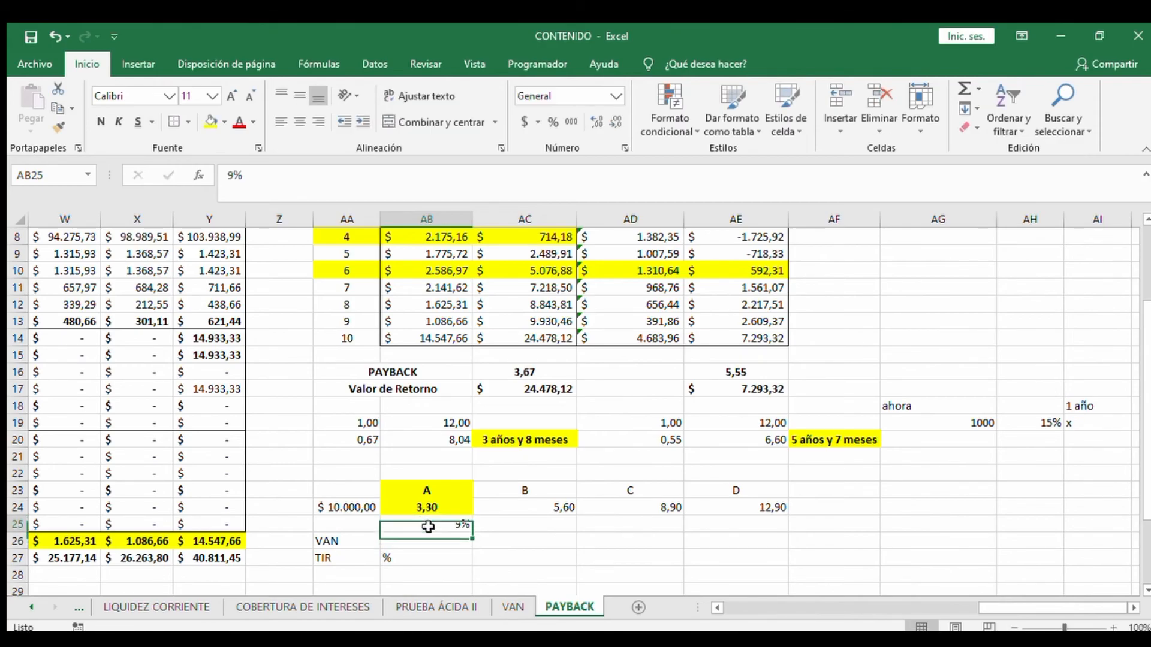
left_click(532, 524)
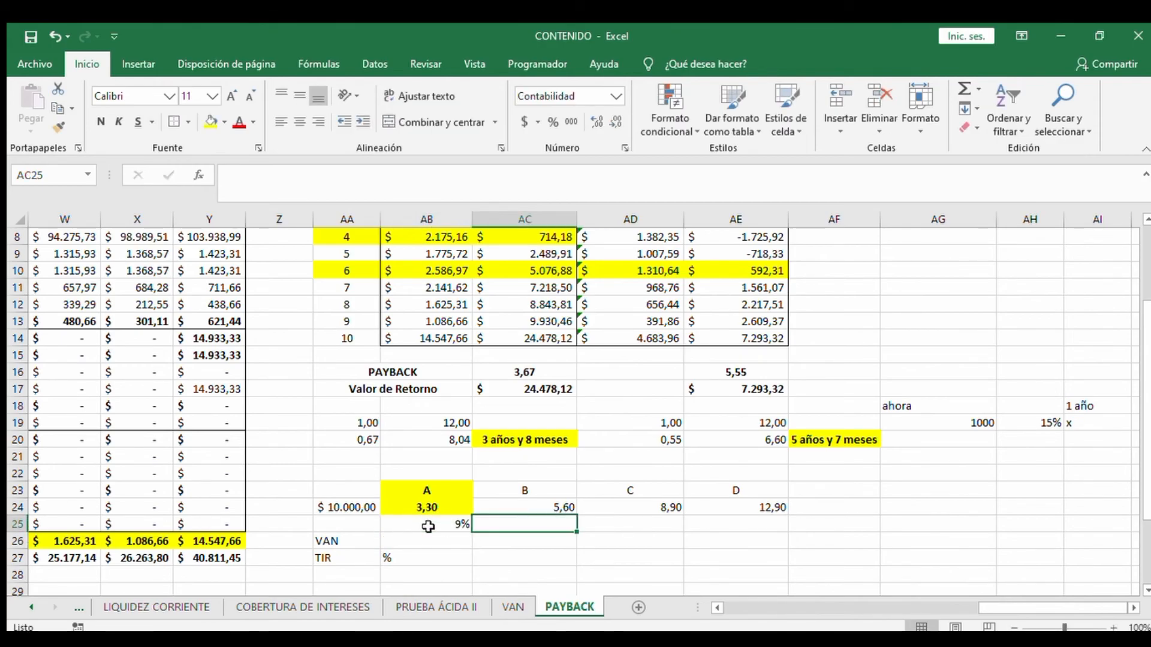
double_click(532, 531)
type("1")
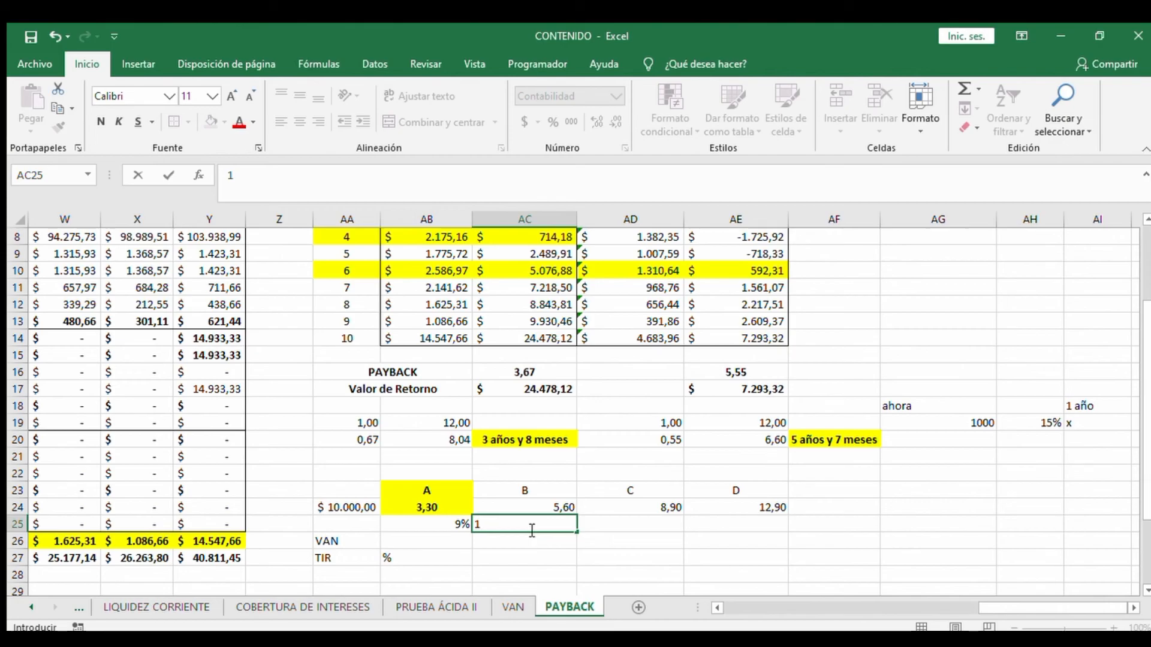
type("9")
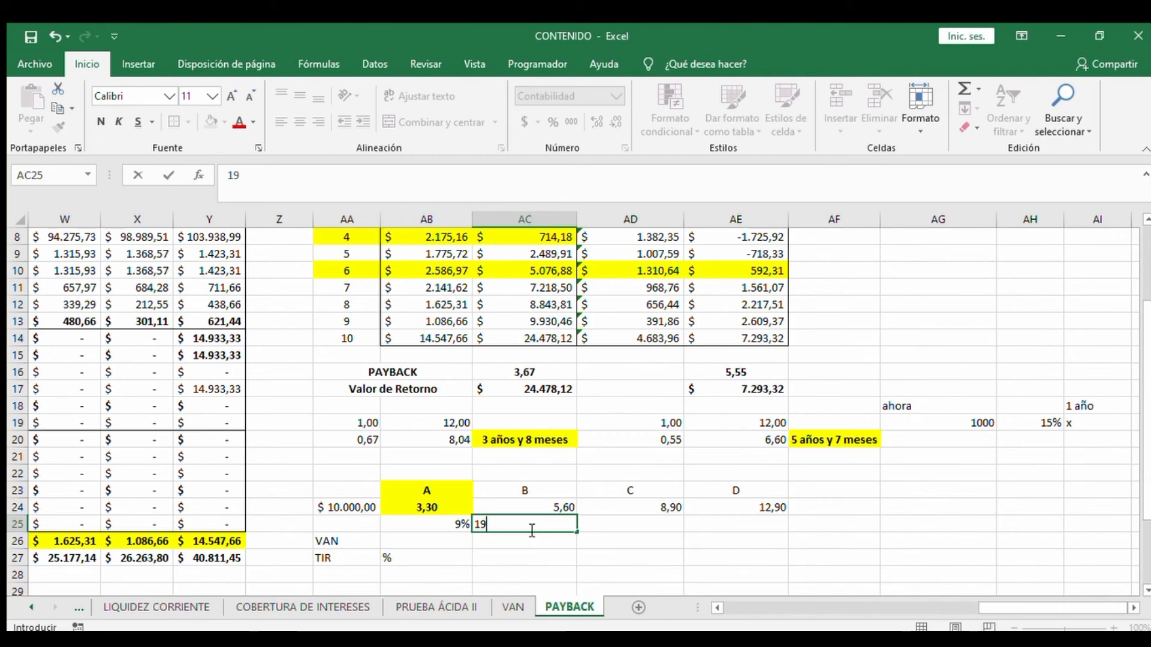
type("%")
key("Return")
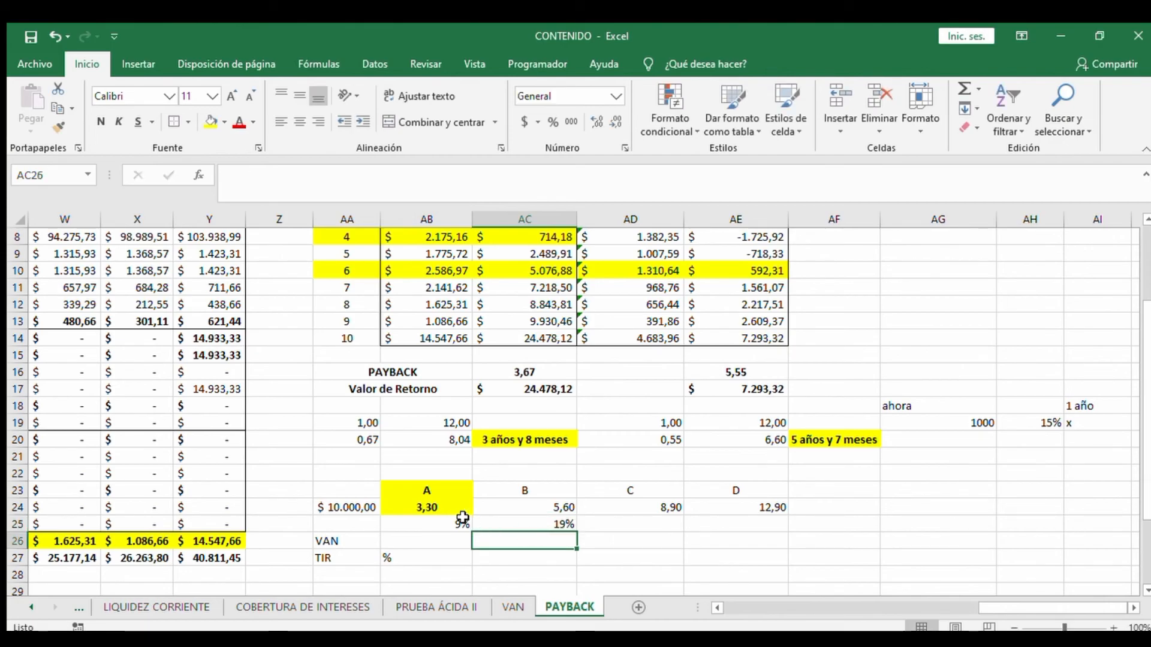
Compare the payback periods and percentage rates of options A and B within the A to D comparison
left_click(418, 509)
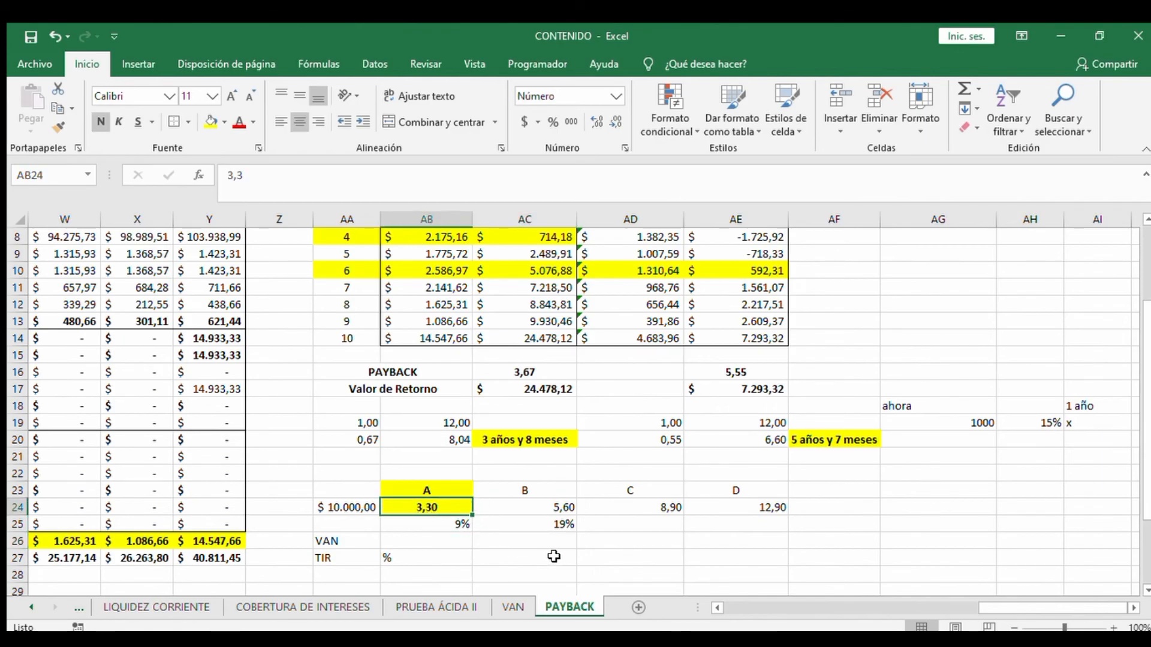
key("Right")
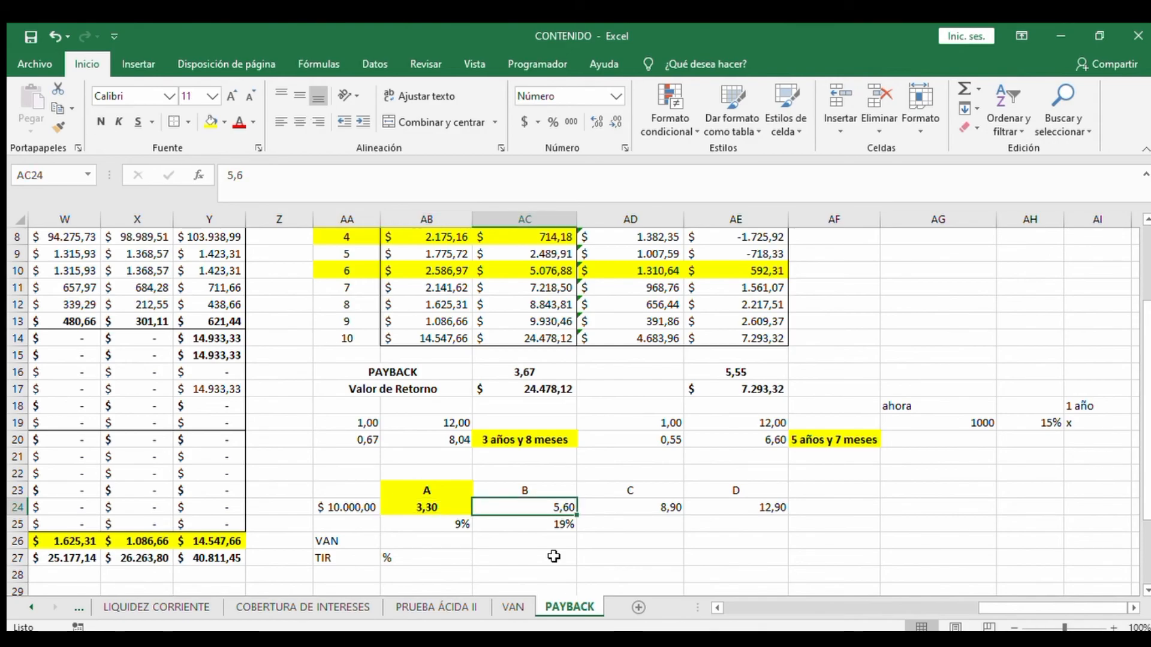
key("Down")
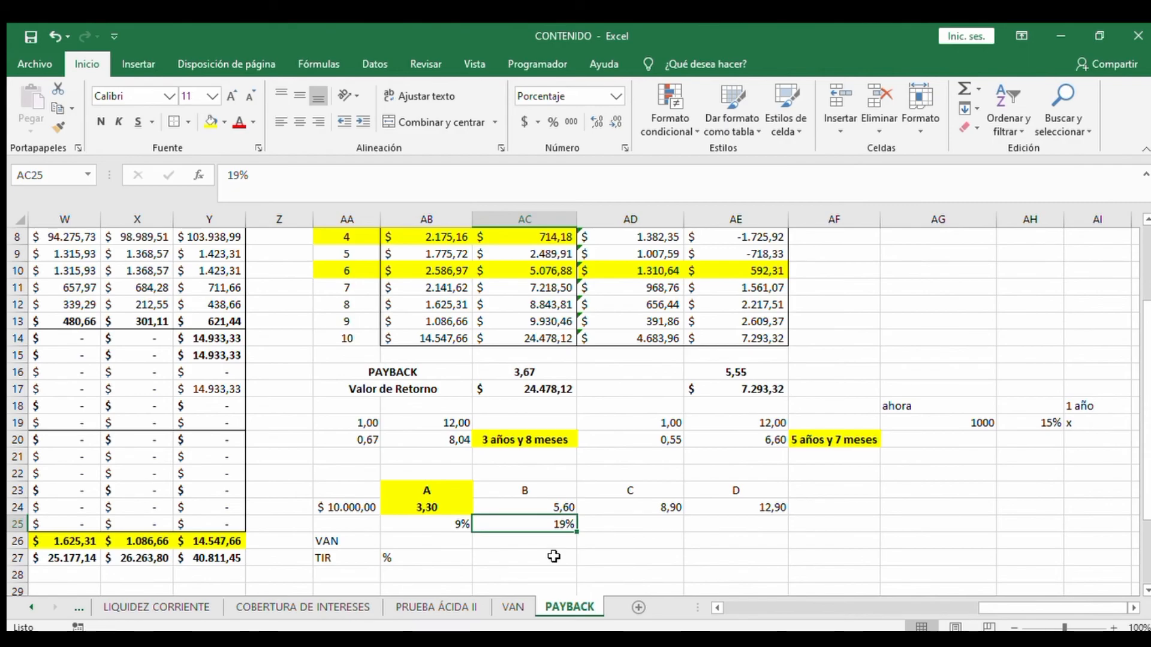
left_click_drag(350, 493, 507, 523)
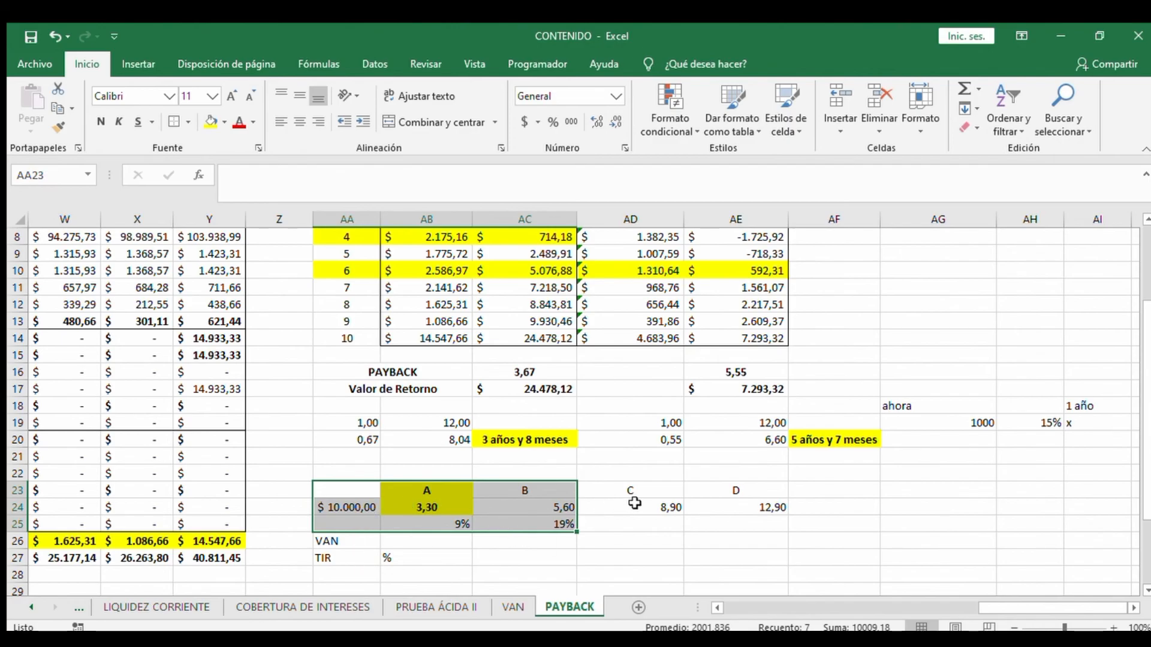
left_click(728, 491)
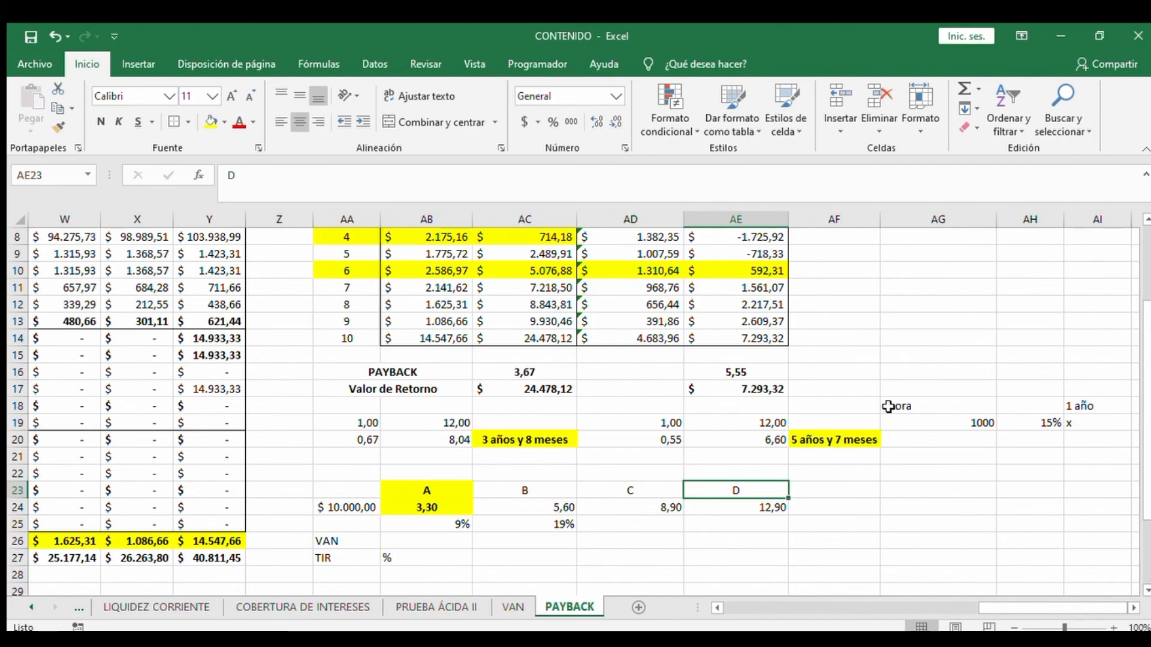
scroll(888, 407, "up", 3)
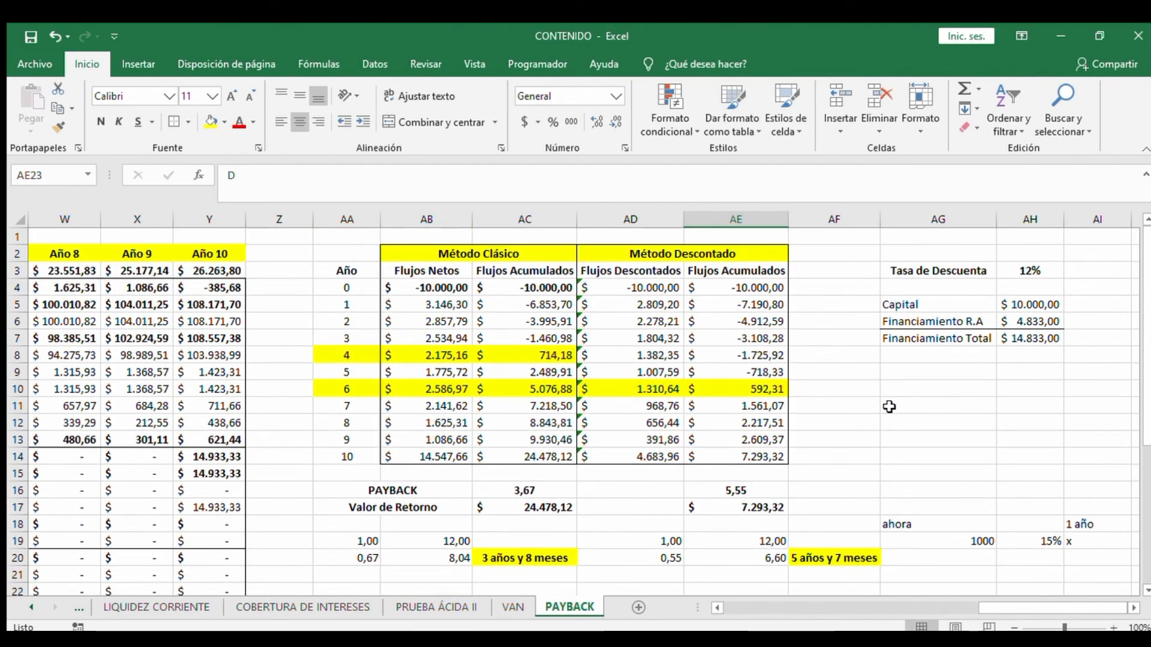